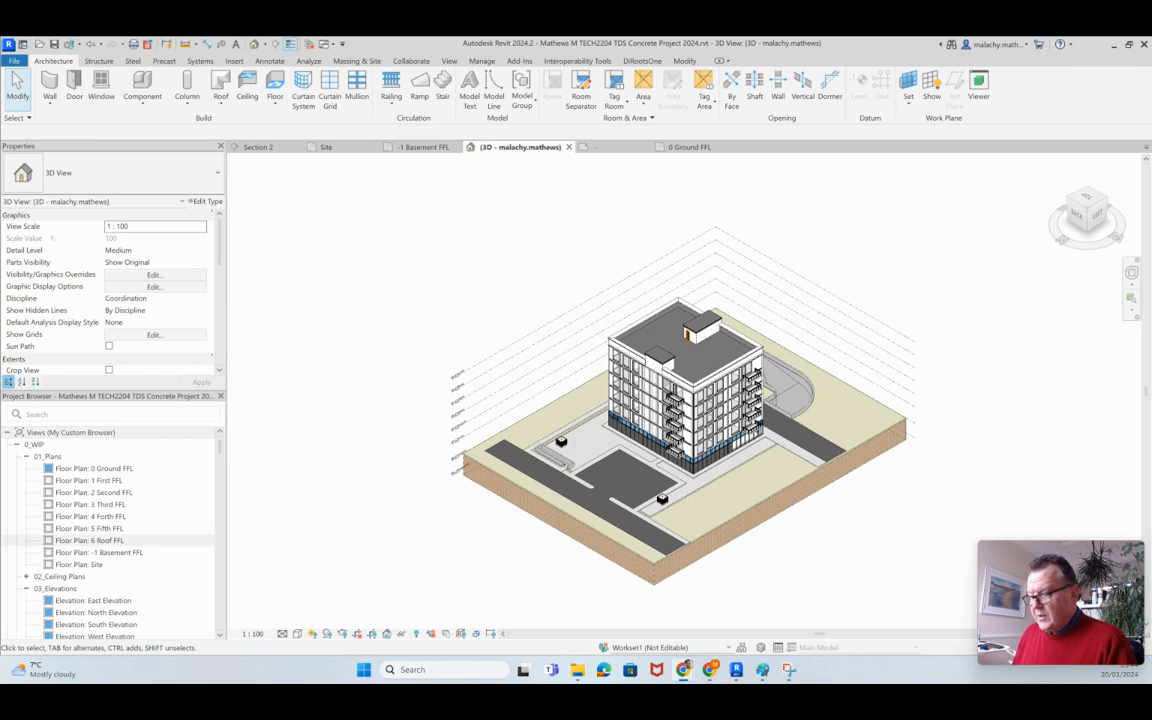
Expand the Schedules/Quantities category in the project browser to list the project's schedules.
scroll(110, 530, "down", 8)
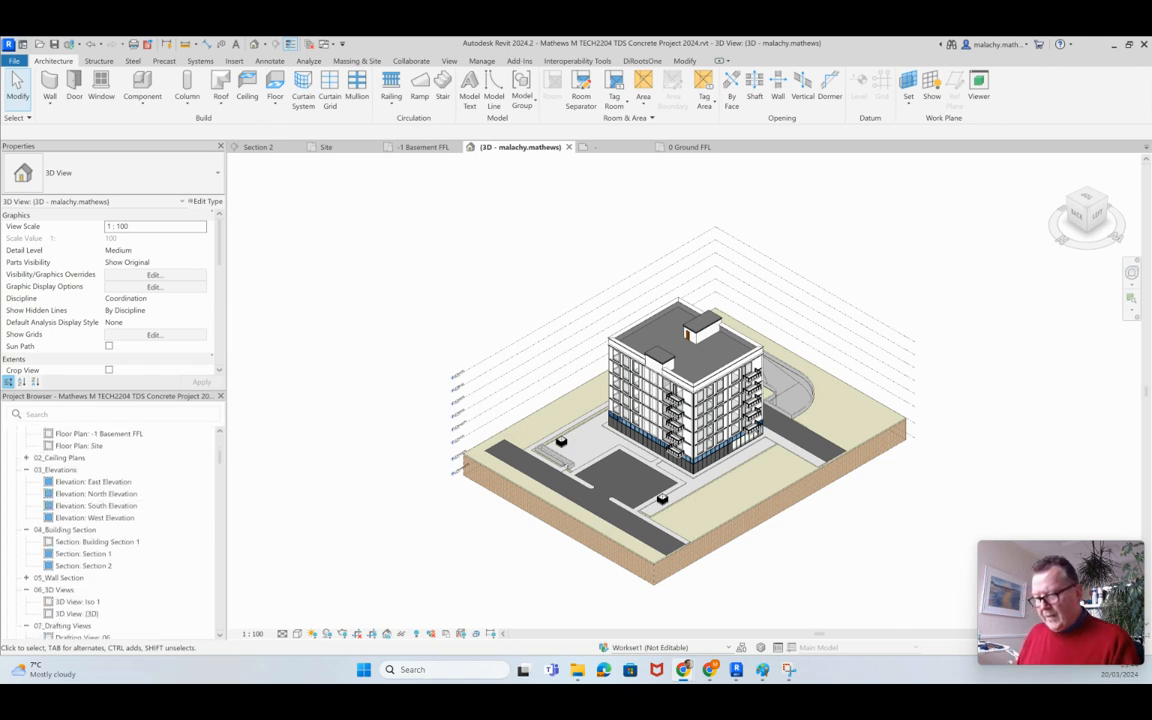
scroll(110, 500, "down", 5)
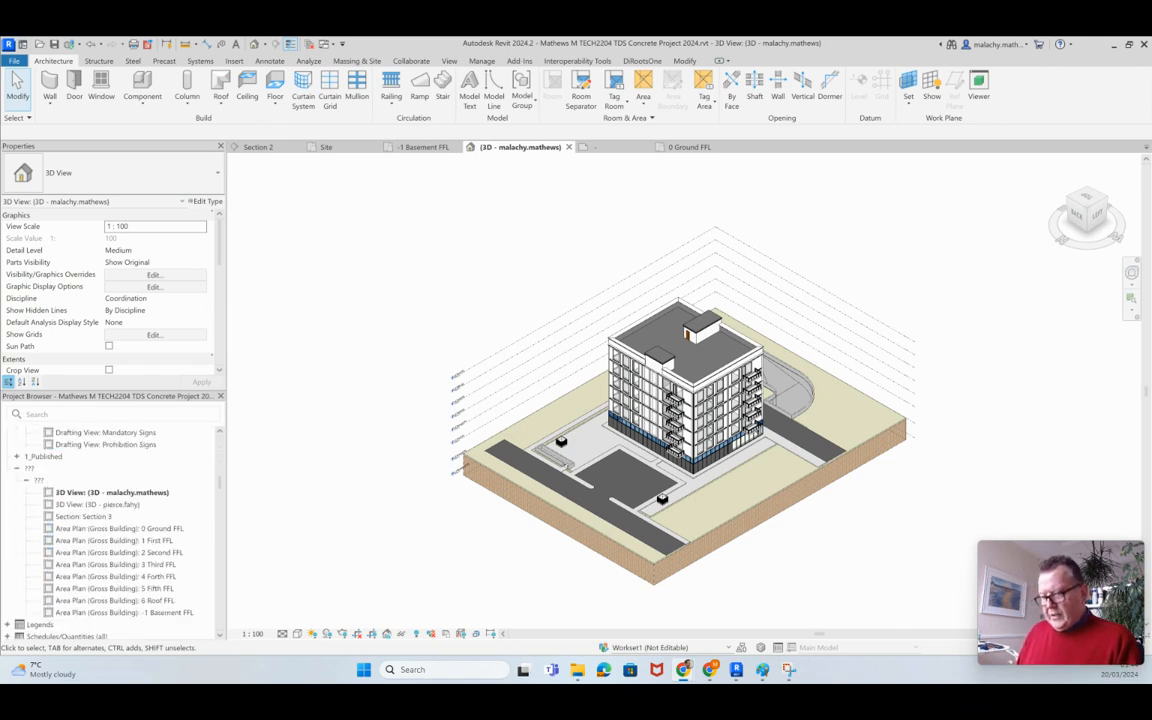
scroll(110, 500, "down", 4)
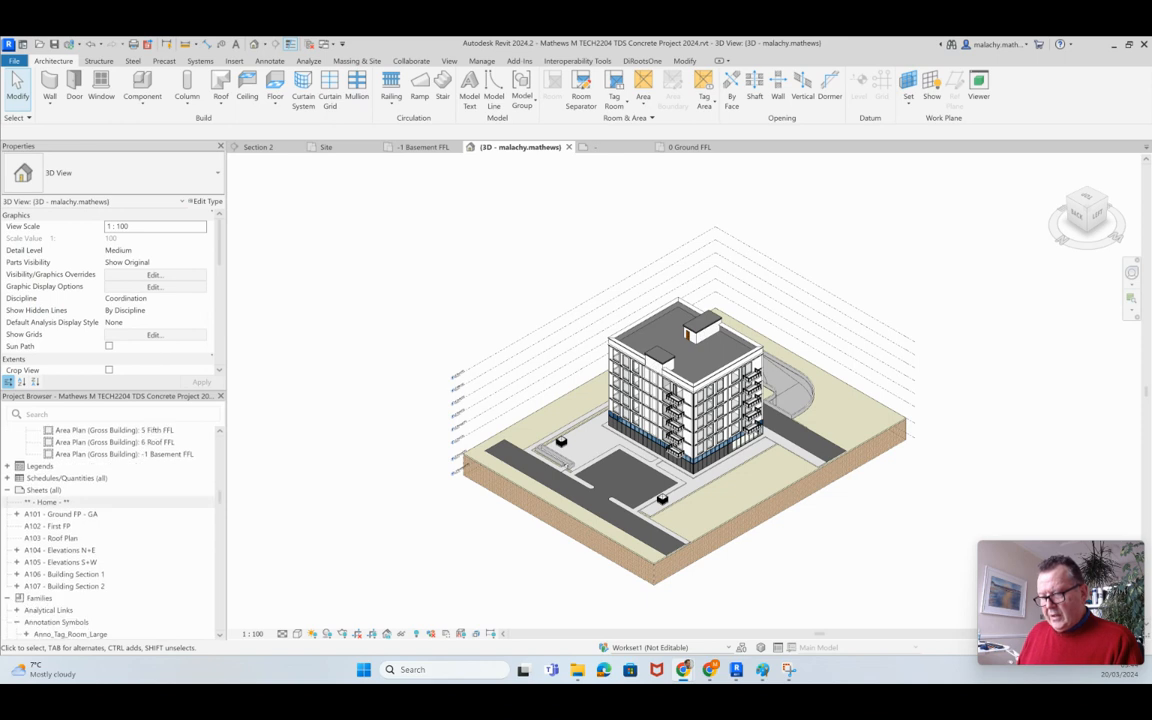
double_click(67, 478)
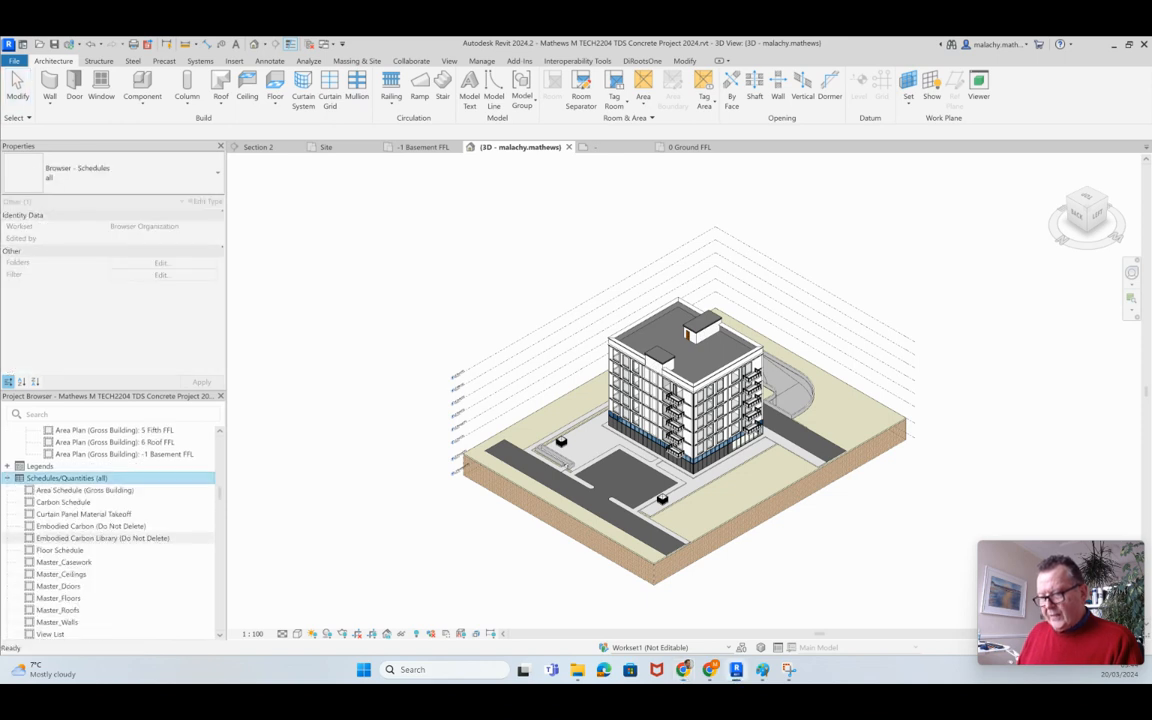
scroll(110, 522, "down", 1)
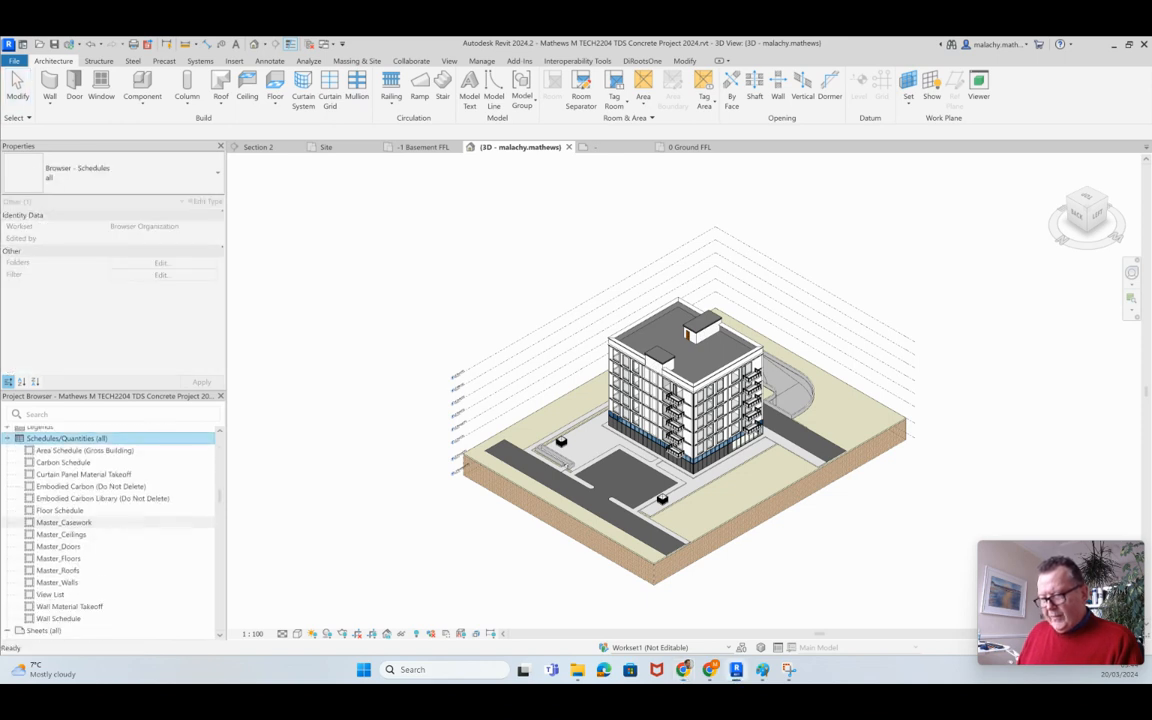
Delete the Master_Casework, Master_Ceilings, Master_Doors, Master_Floors, Master_Roofs and Master_Walls schedules from the project.
left_click(64, 522)
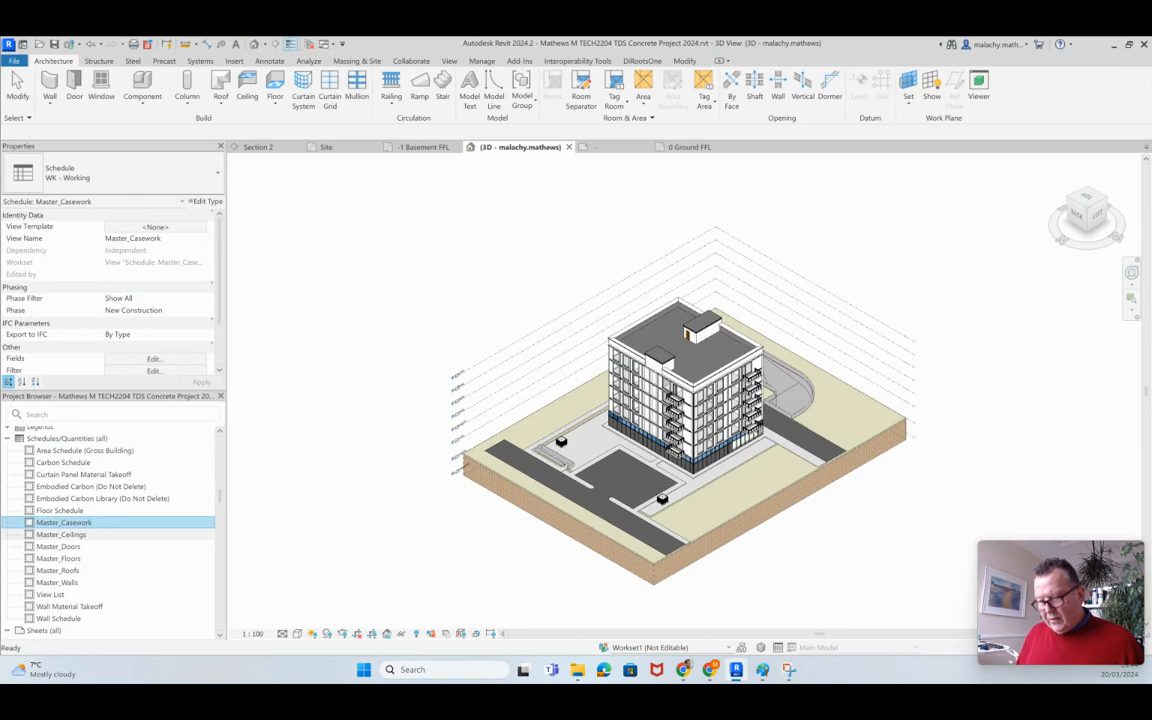
left_click(61, 534, "ctrl")
left_click(58, 546, "ctrl")
left_click(58, 558, "ctrl")
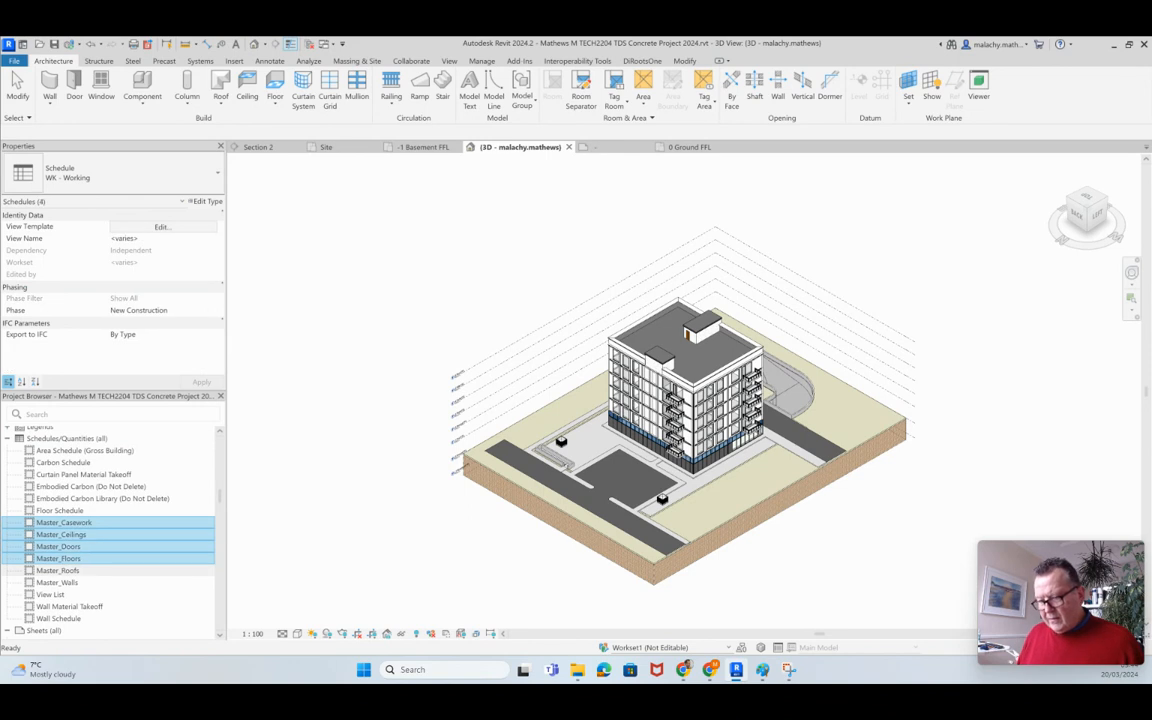
left_click(57, 570, "ctrl")
left_click(57, 582, "ctrl")
right_click(97, 584)
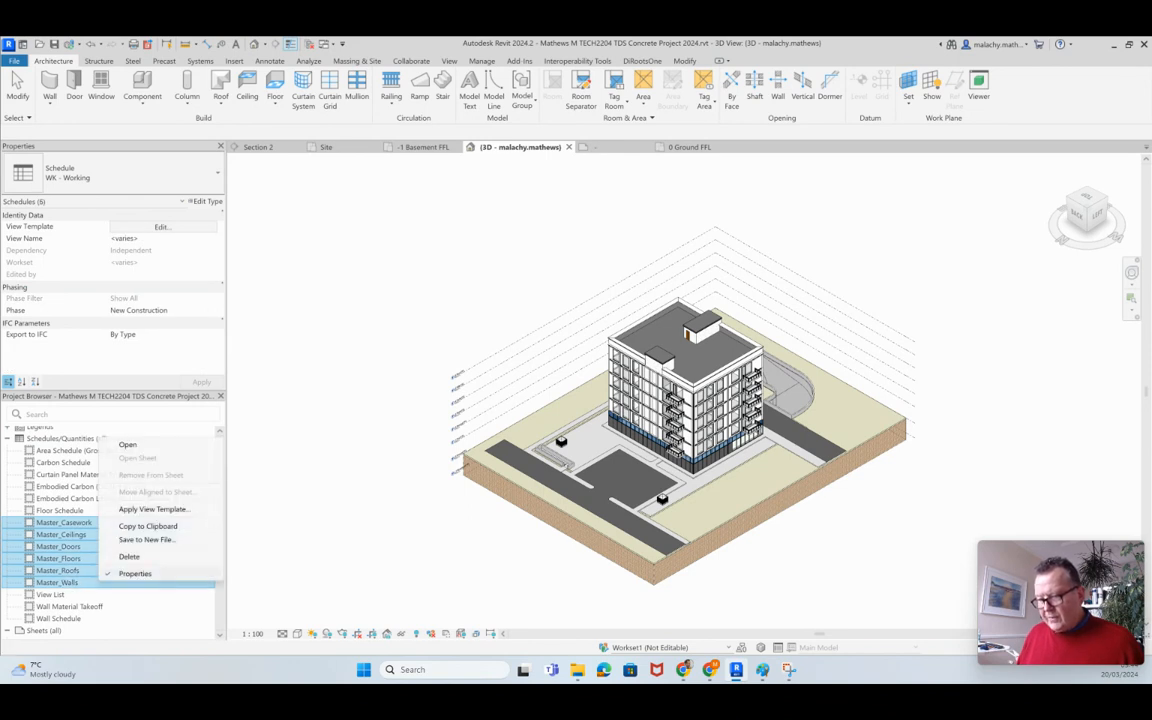
left_click(129, 556)
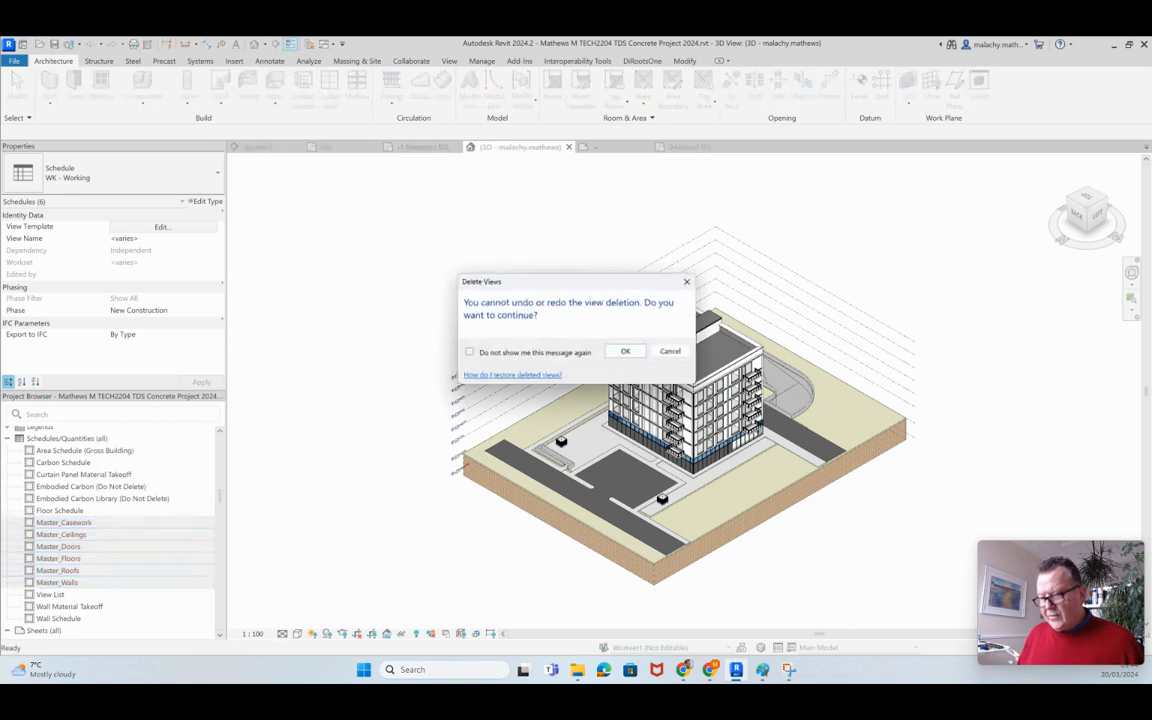
key("Return")
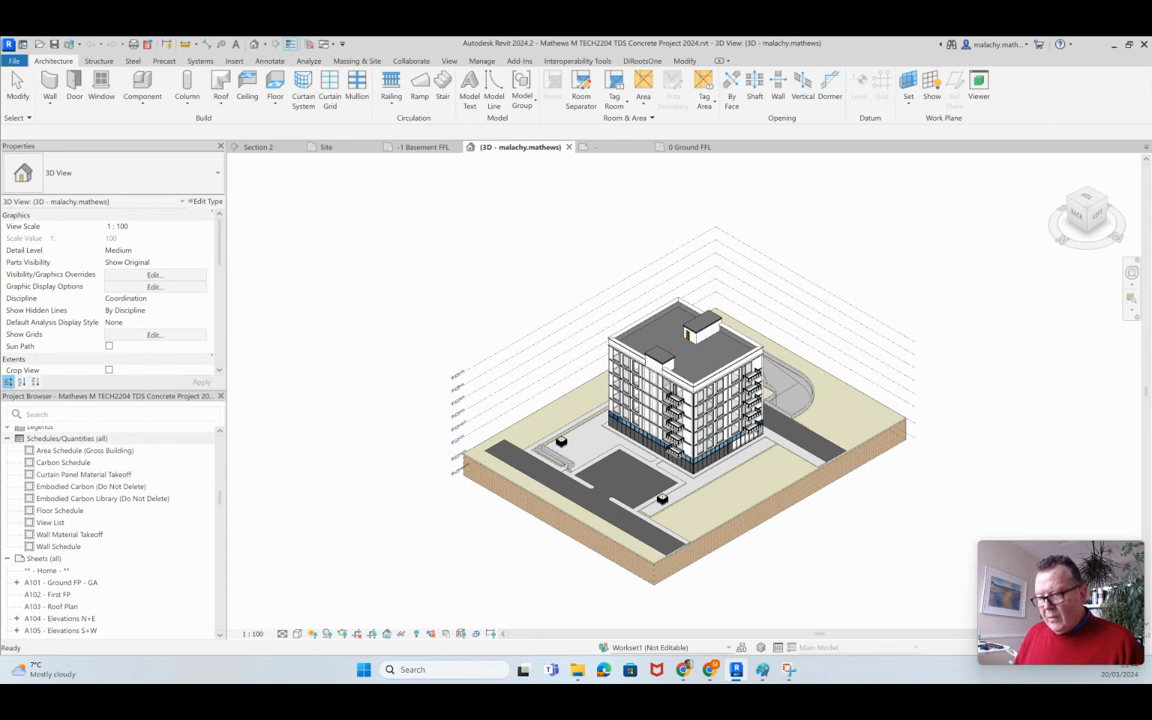
Start a new schedule for the Rooms category.
right_click(82, 438)
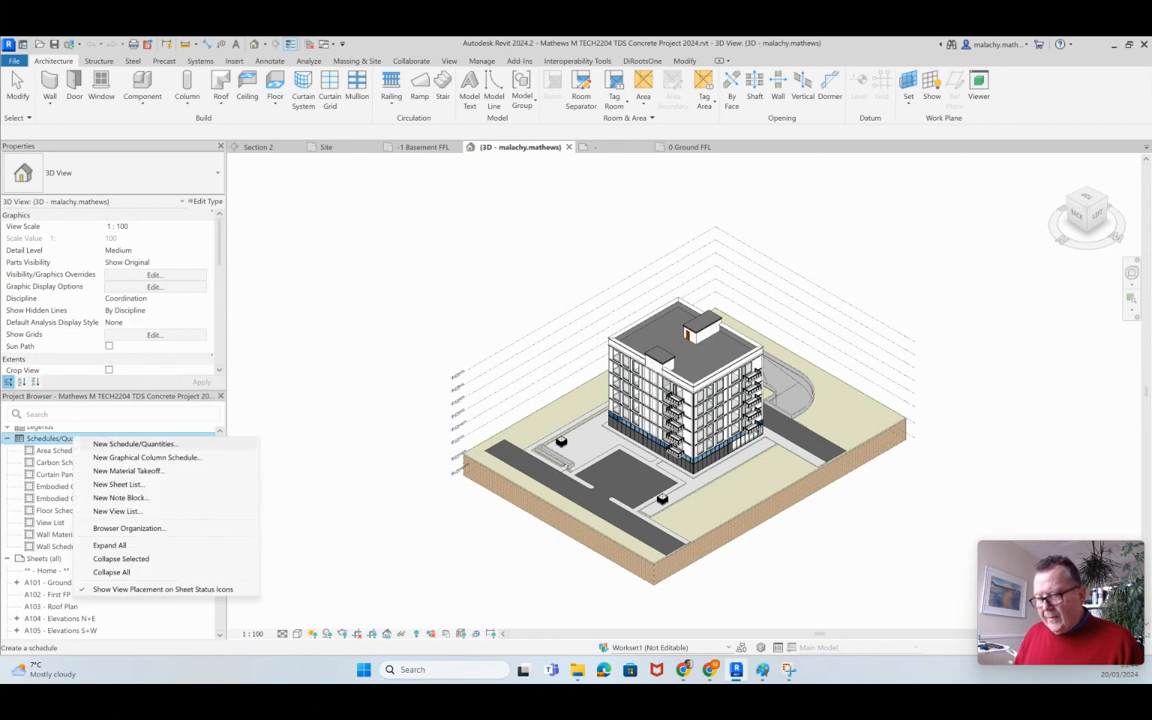
left_click(135, 443)
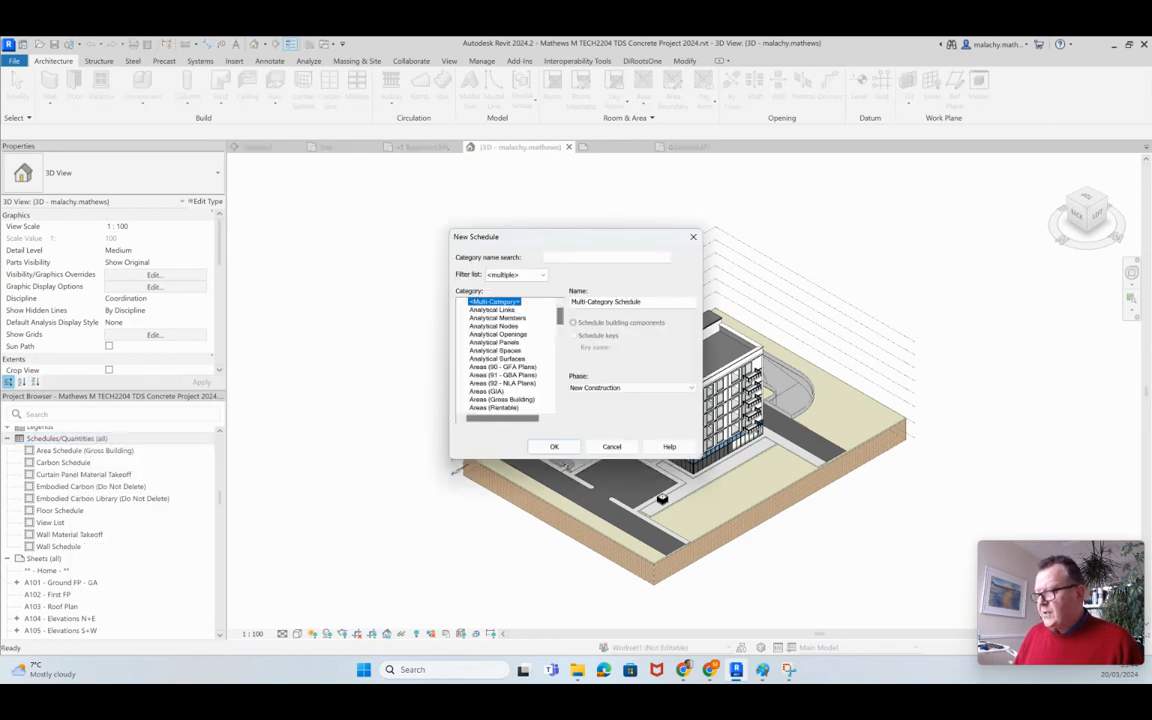
scroll(510, 355, "down", 20)
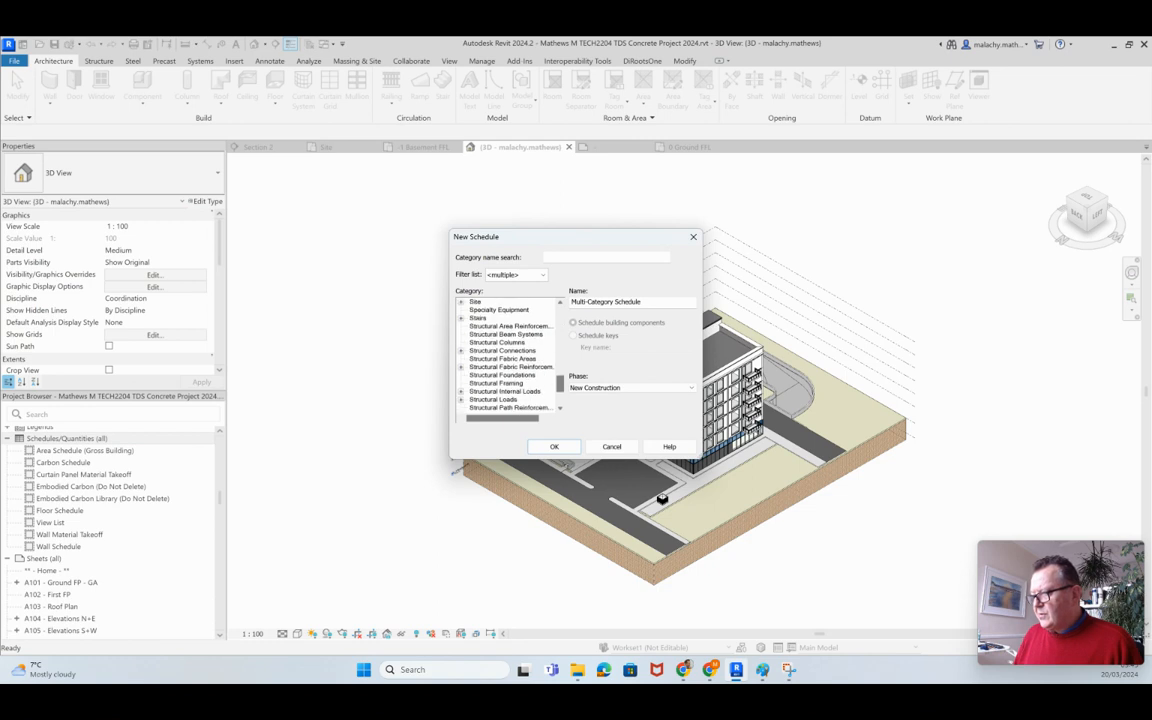
double_click(480, 351)
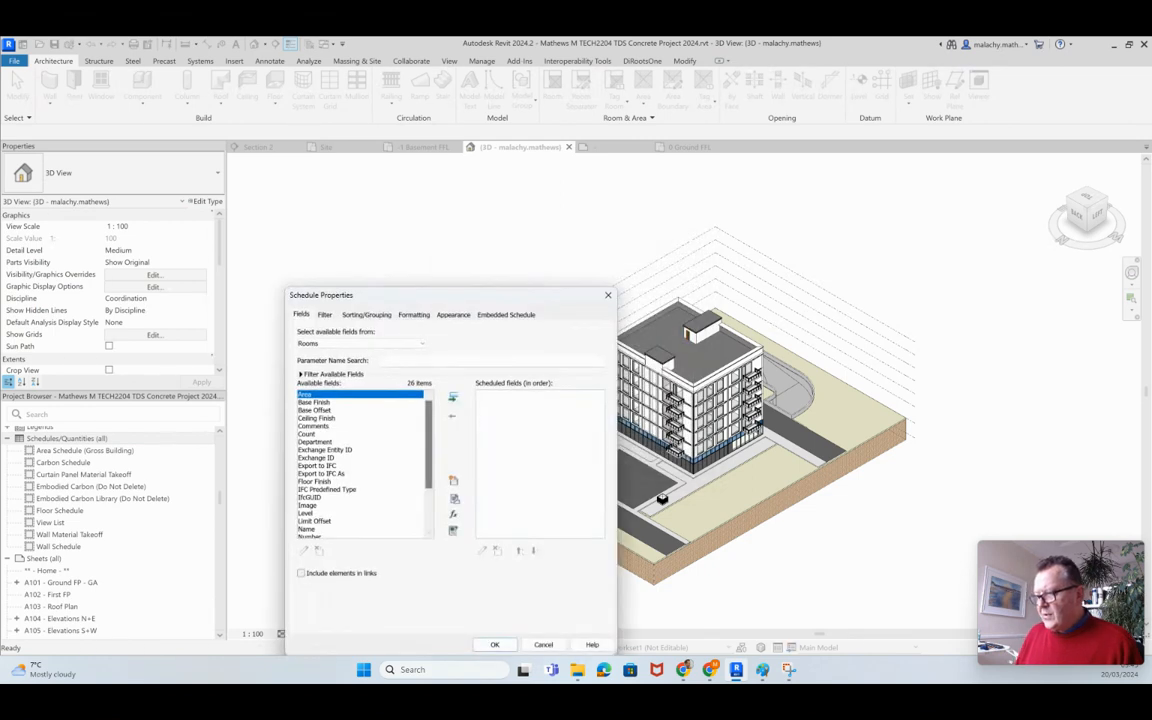
Add the Area, Level and Name fields to the room schedule.
left_click(453, 397)
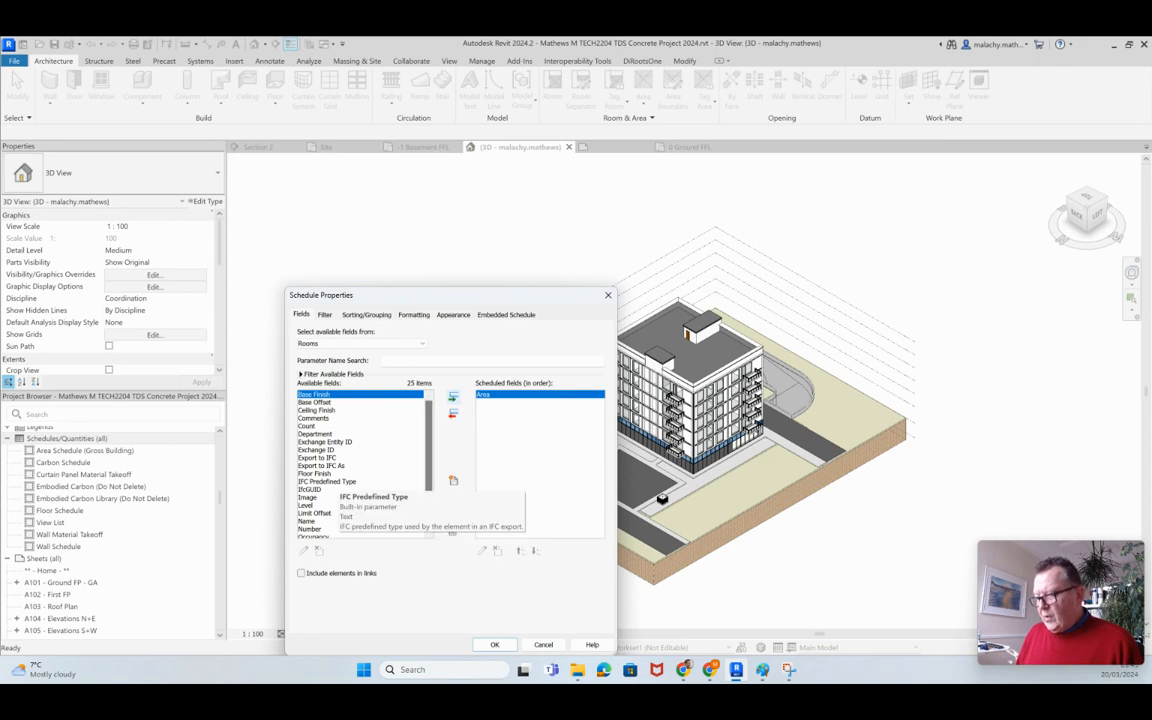
left_click(312, 505)
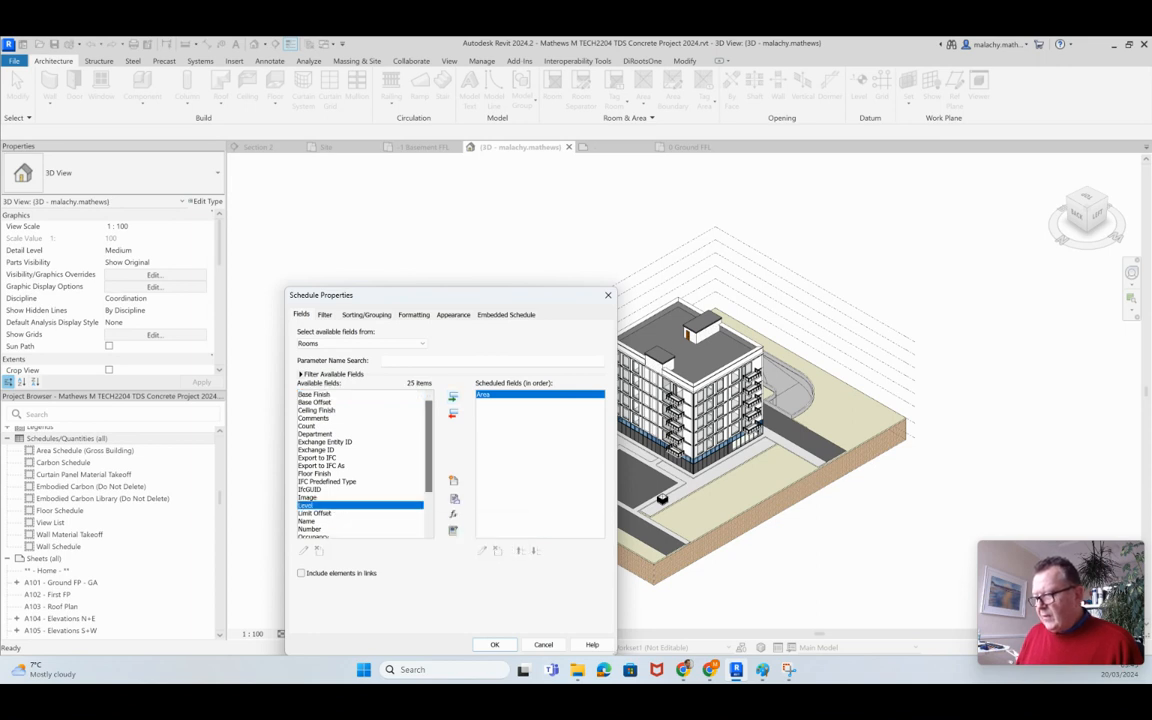
left_click(453, 397)
left_click(308, 513)
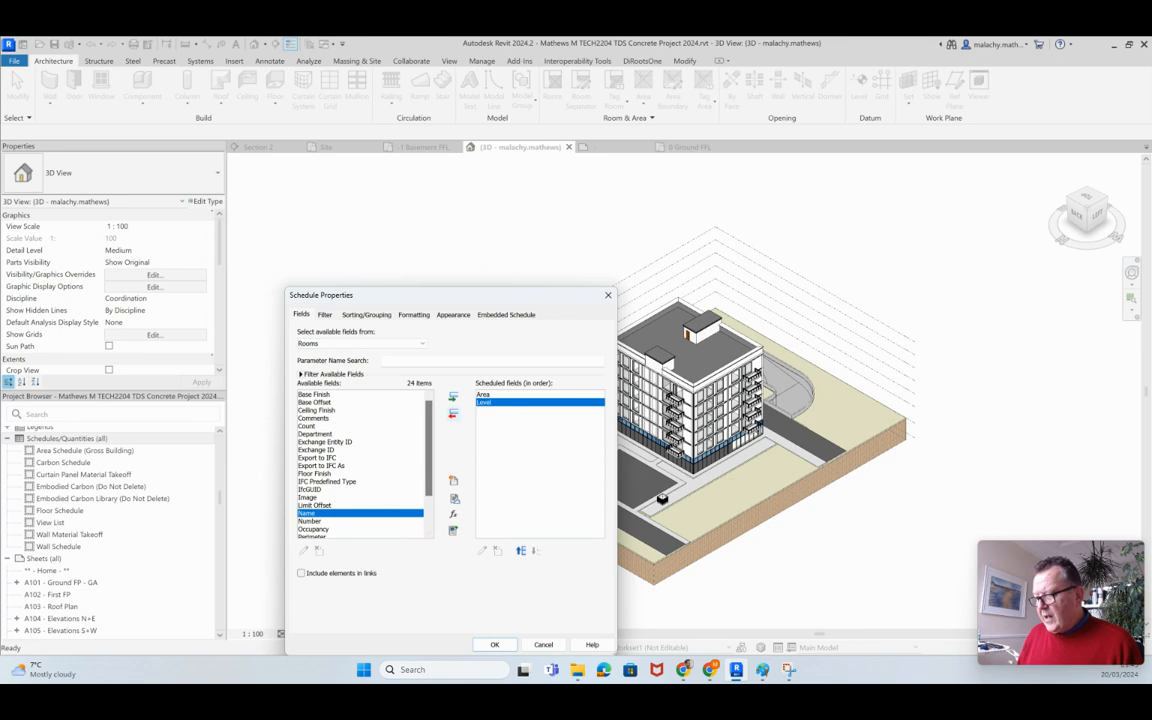
left_click(453, 397)
Reorder the scheduled fields to Name, Level, Area and generate the room schedule.
scroll(360, 480, "down", 2)
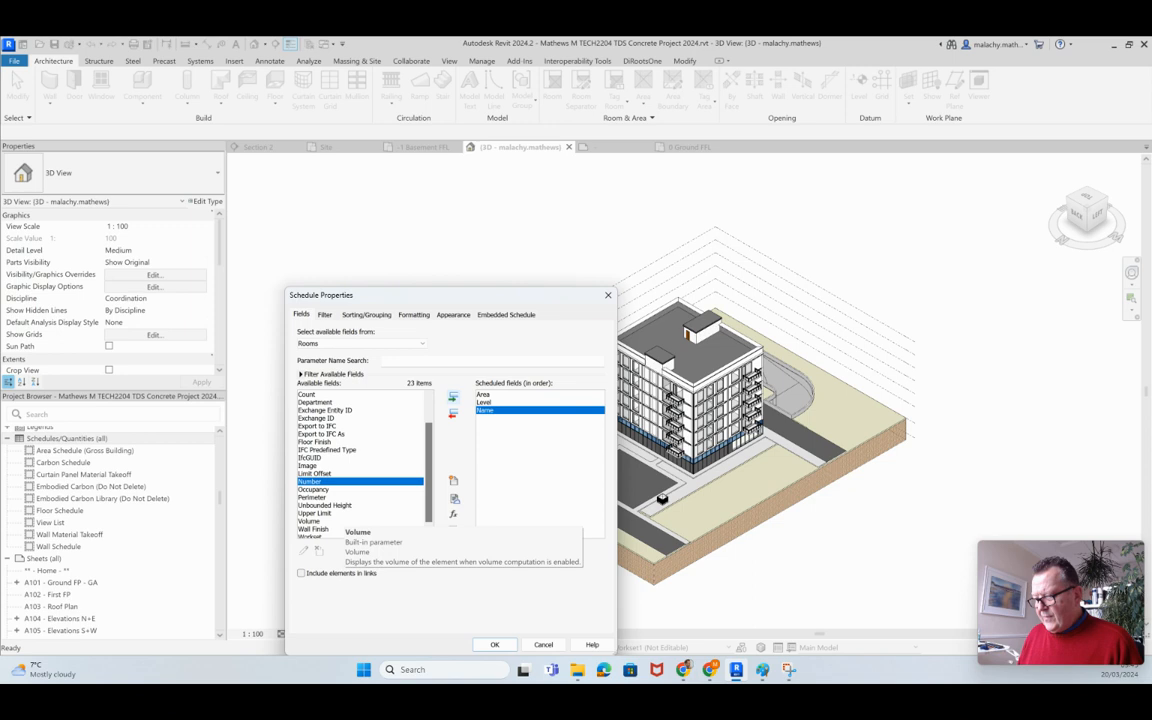
scroll(335, 522, "down", 1)
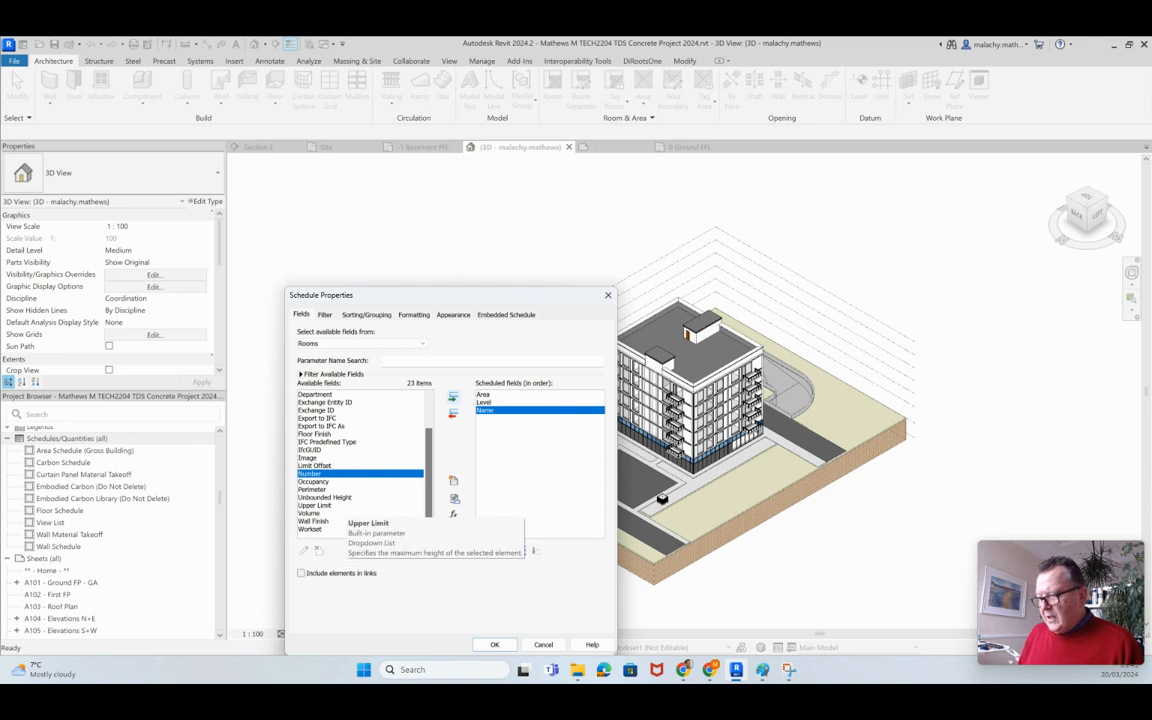
scroll(335, 510, "up", 2)
scroll(340, 462, "up", 1)
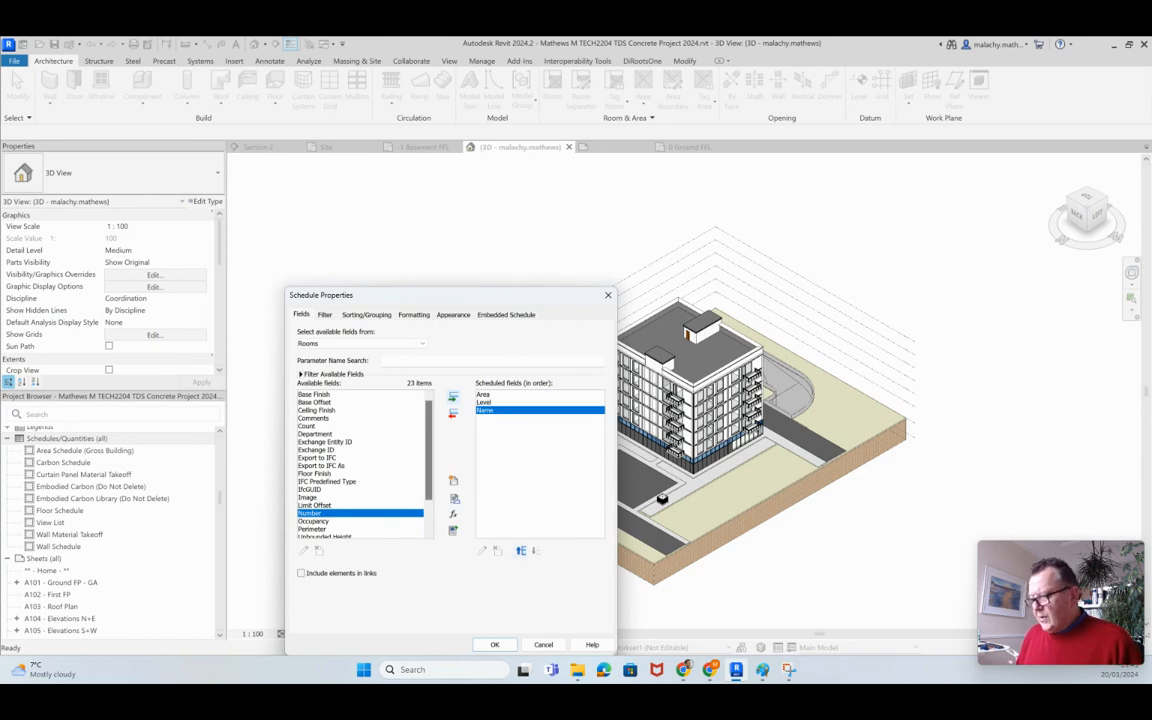
left_click(521, 550)
left_click(521, 550)
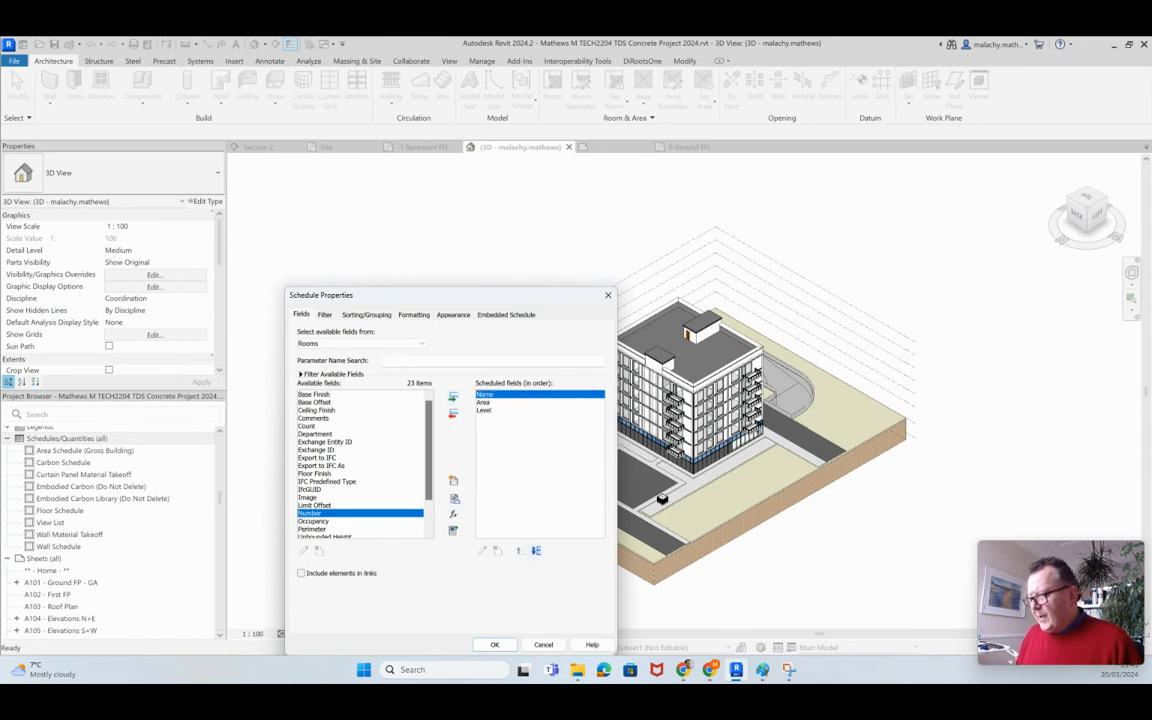
left_click(484, 410)
left_click(521, 551)
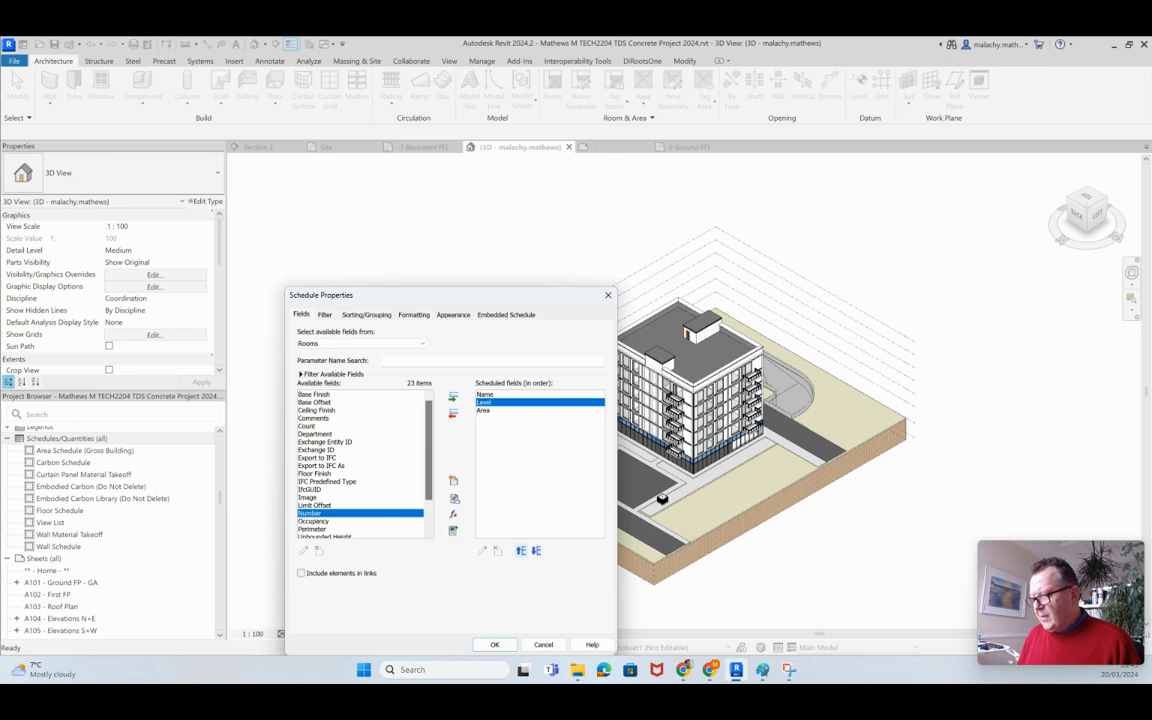
left_click(494, 644)
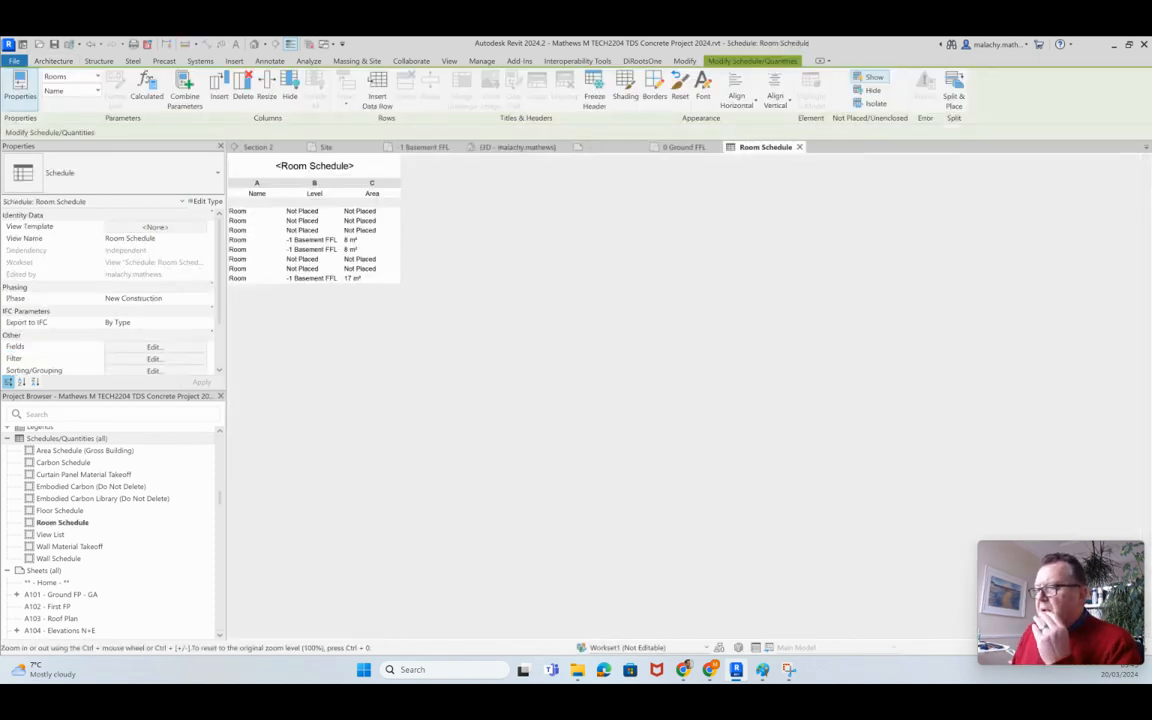
Widen the schedule's Name and Level columns and delete all listed rooms along with their tags.
left_click_drag(286, 188, 489, 188)
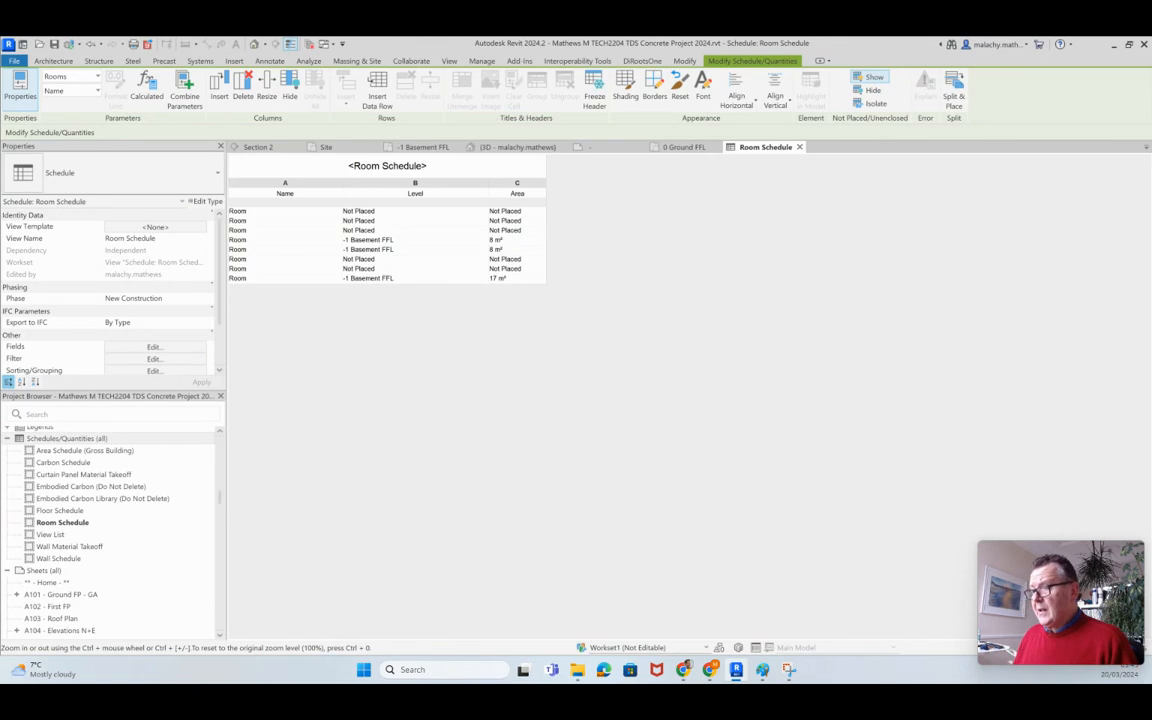
left_click_drag(285, 211, 285, 278)
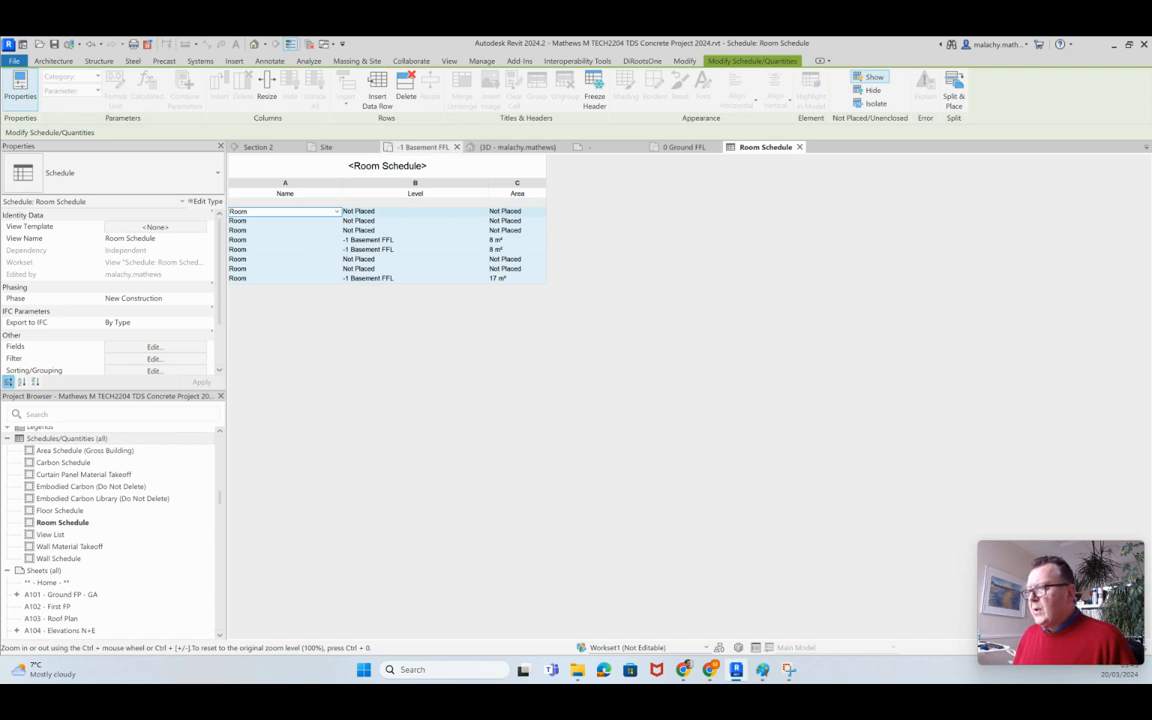
left_click(420, 147)
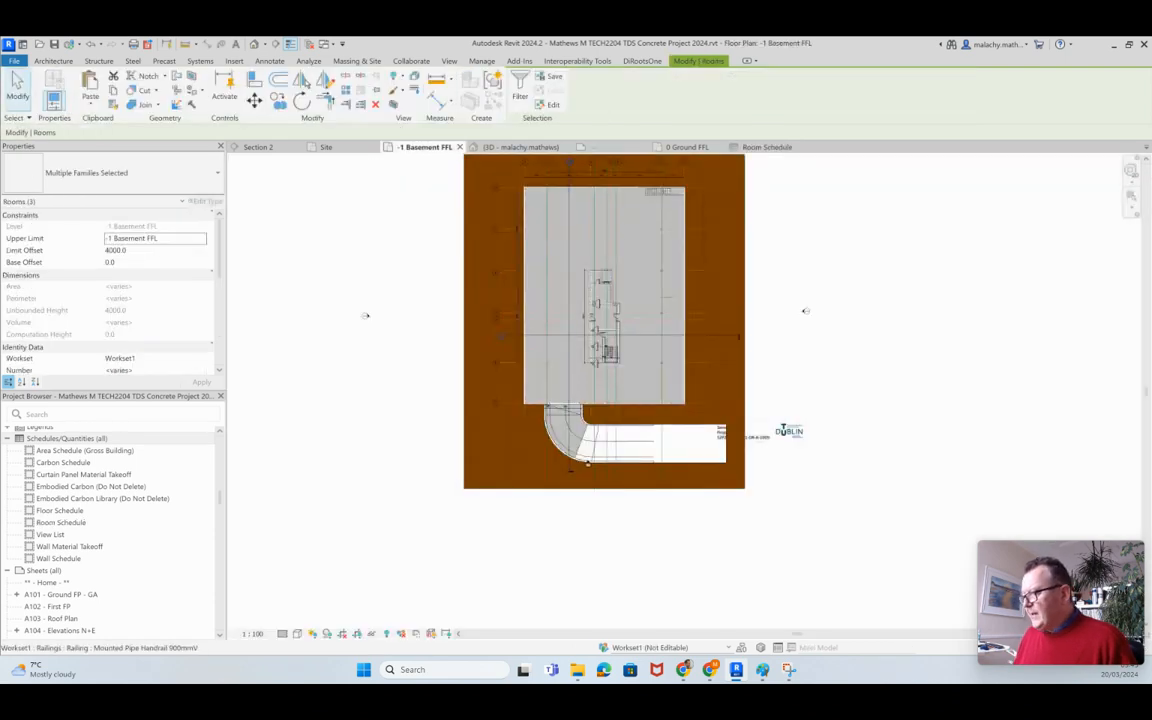
scroll(618, 337, "up", 3)
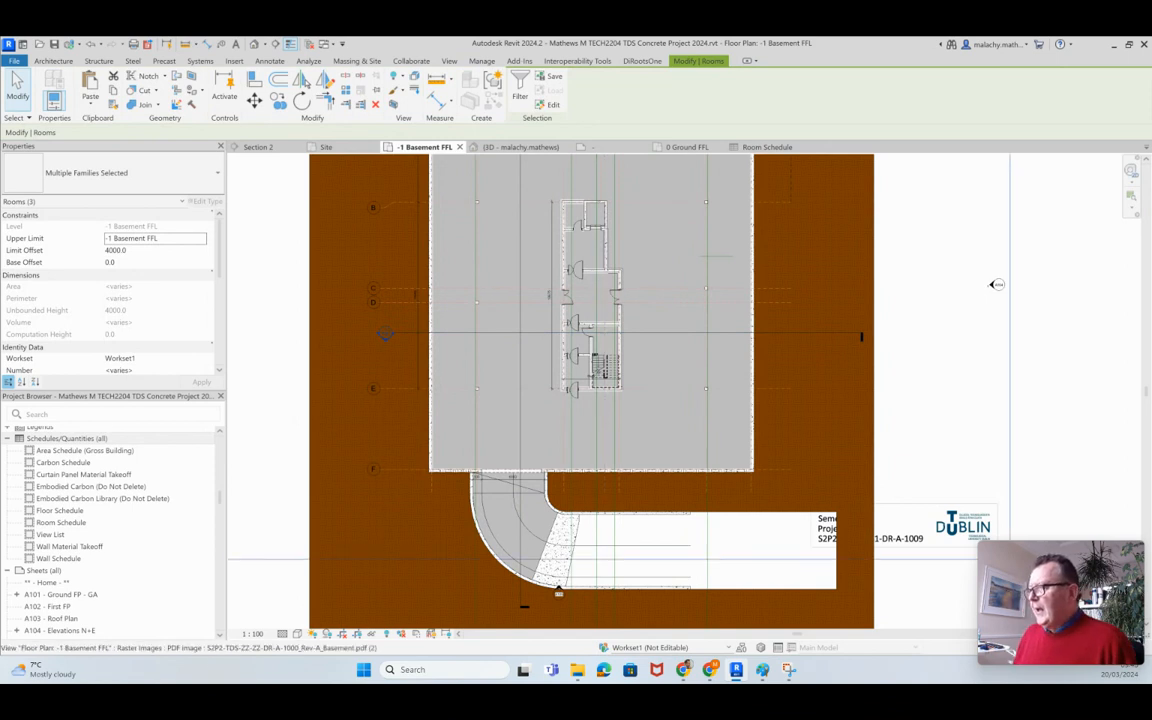
left_click(767, 147)
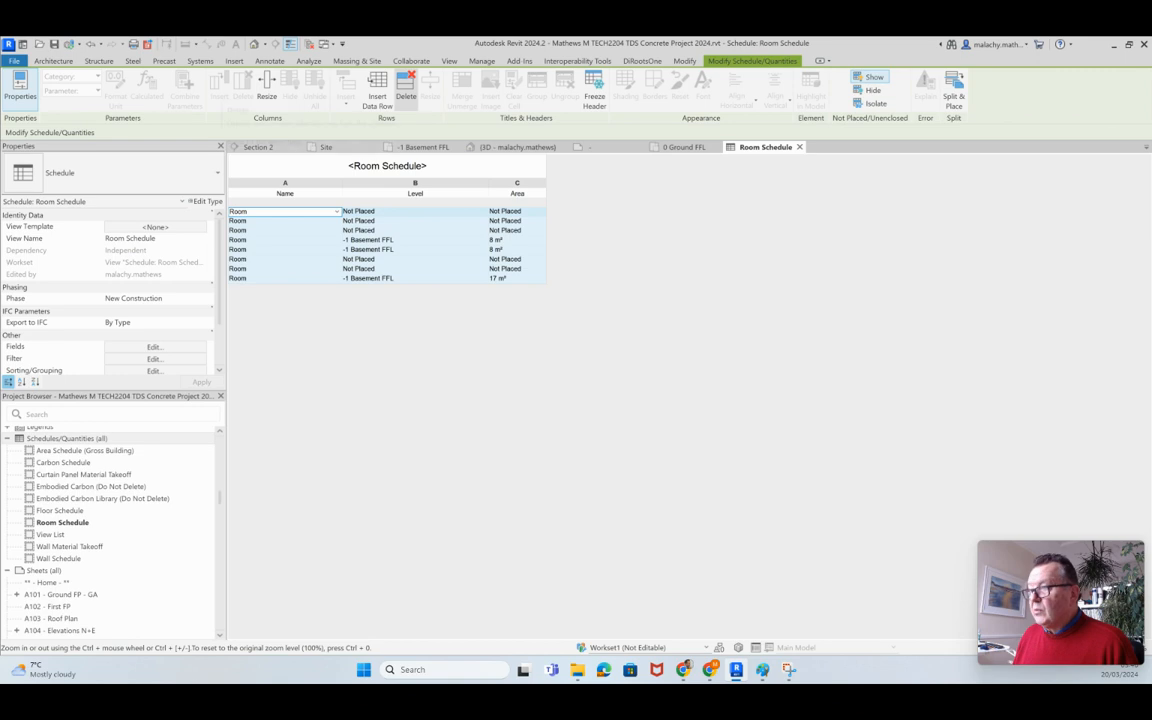
left_click(405, 84)
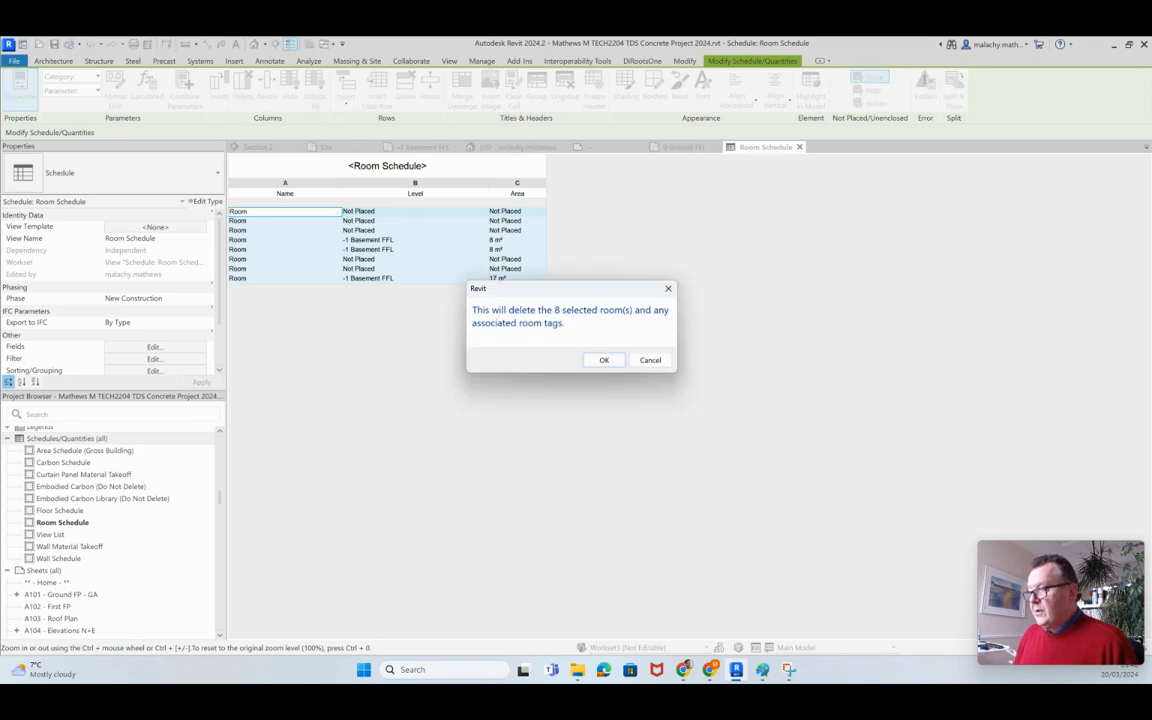
left_click(604, 360)
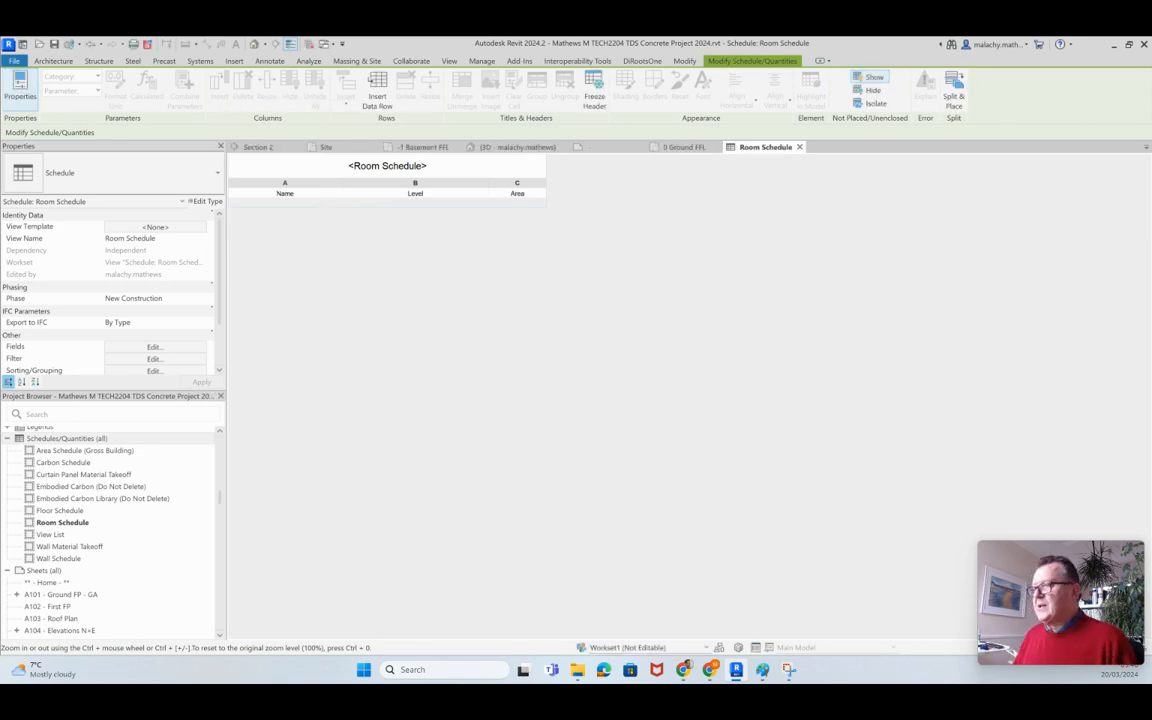
left_click_drag(489, 184, 525, 184)
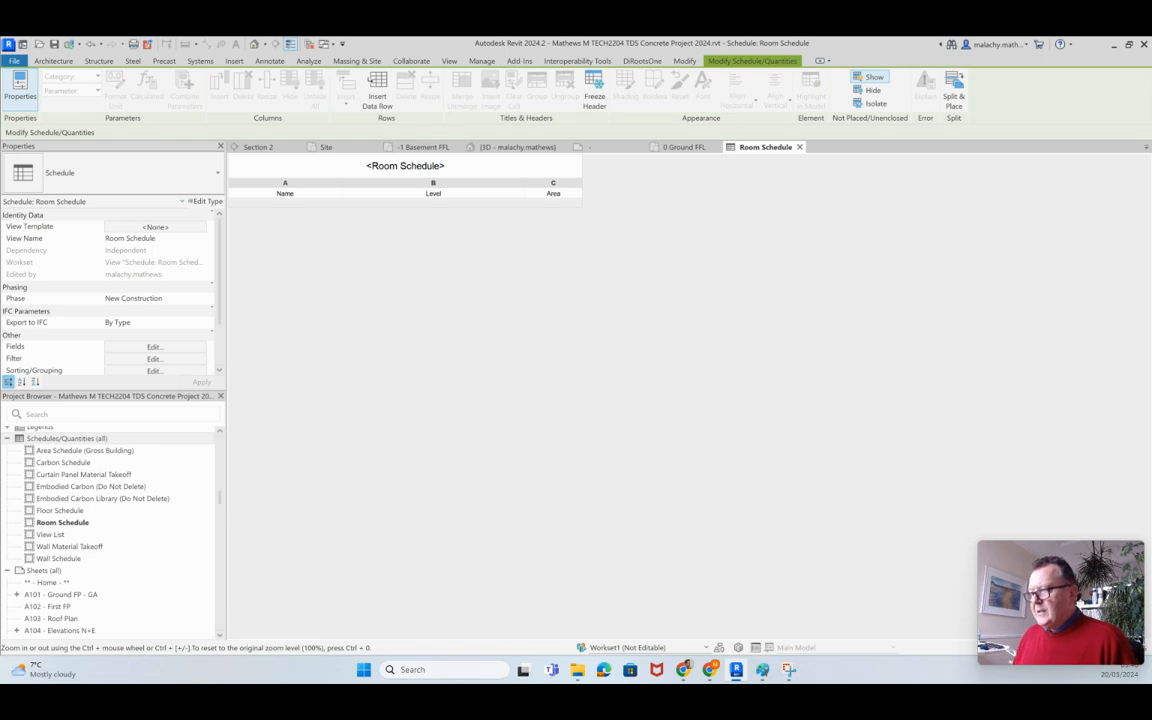
Switch to the -1 Basement FFL floor plan and open the Anno_Tag_Room_Medium annotation family for editing.
left_click(420, 147)
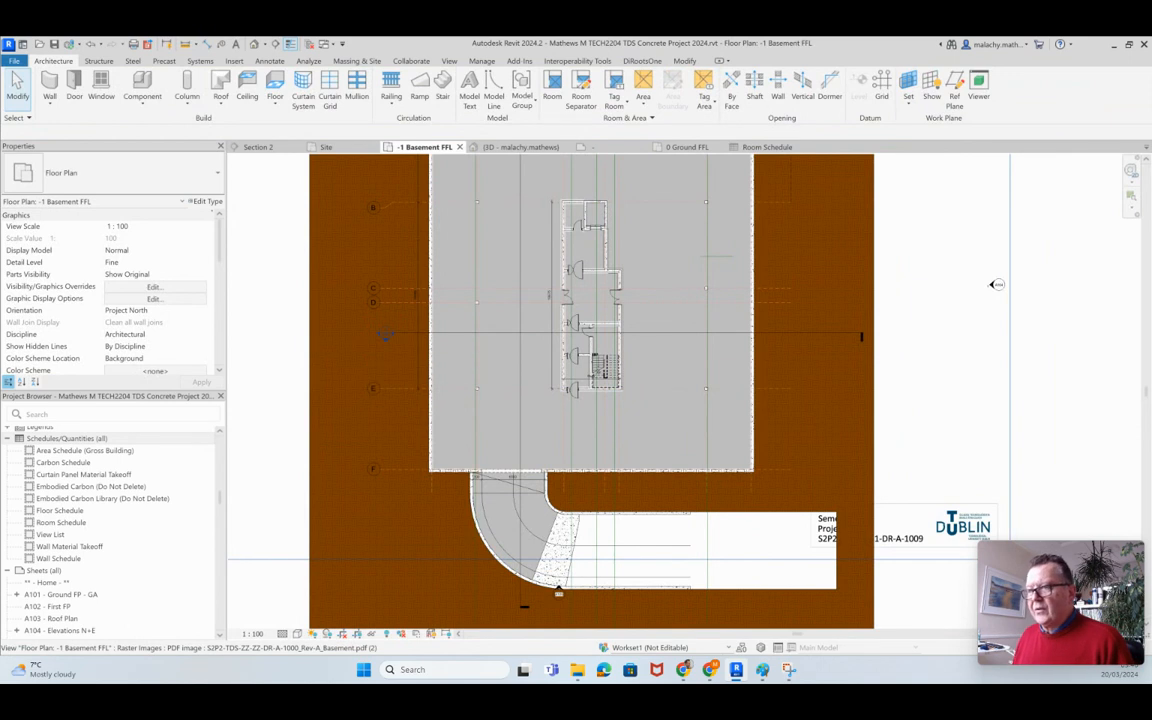
scroll(110, 500, "down", 5)
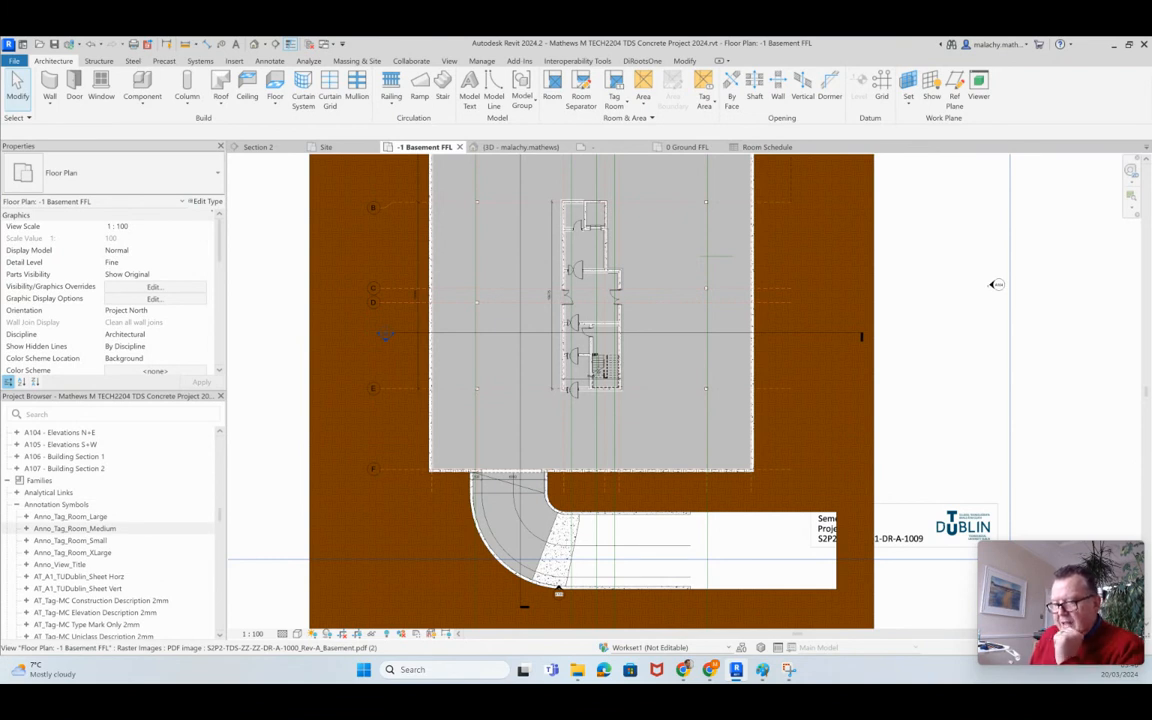
right_click(110, 528)
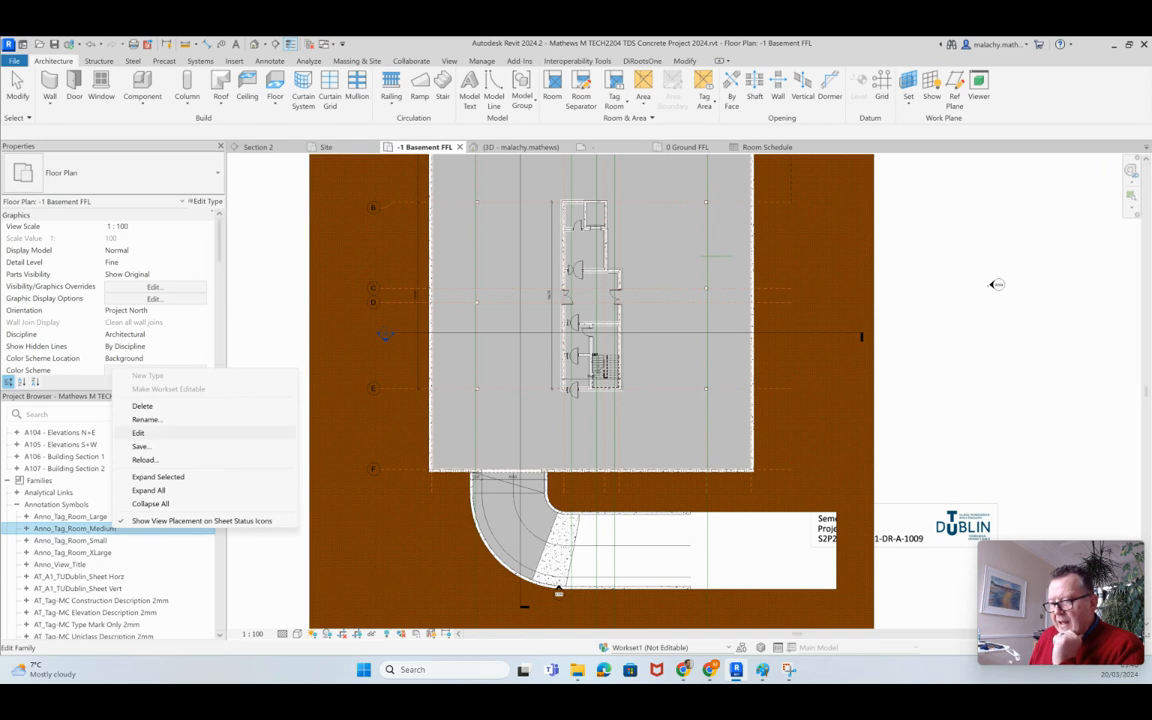
left_click(138, 433)
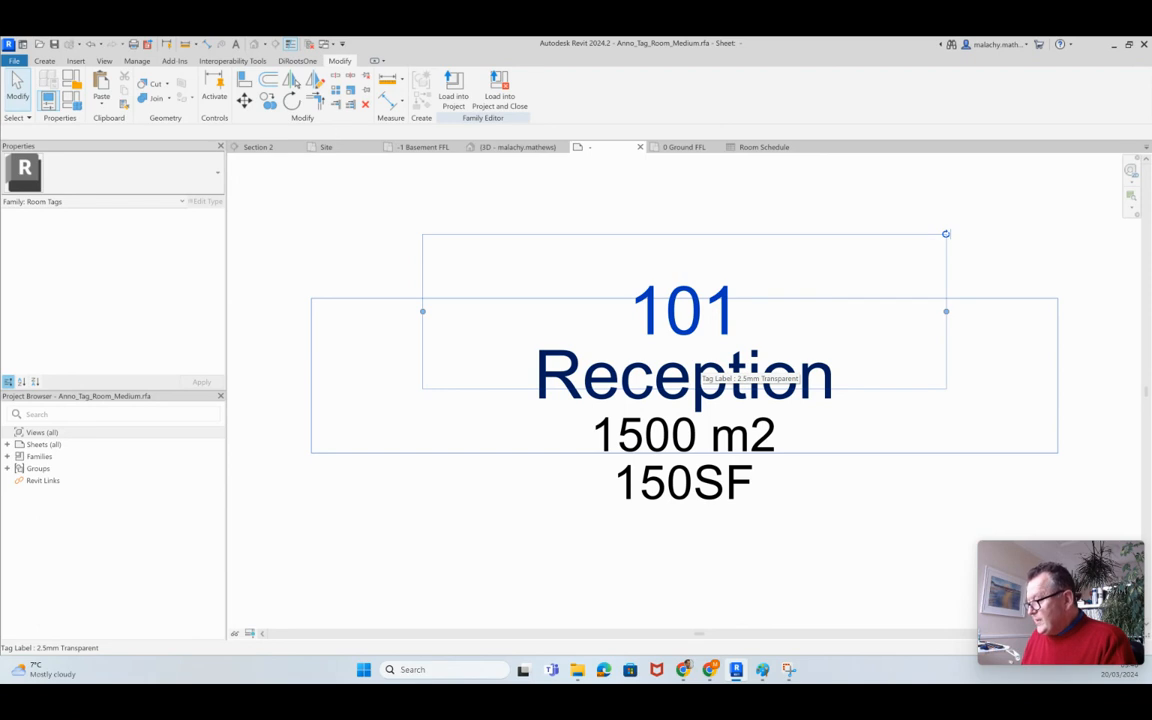
Check which parameter the Reception label of the room tag uses, leaving the label unedited.
left_click(700, 372)
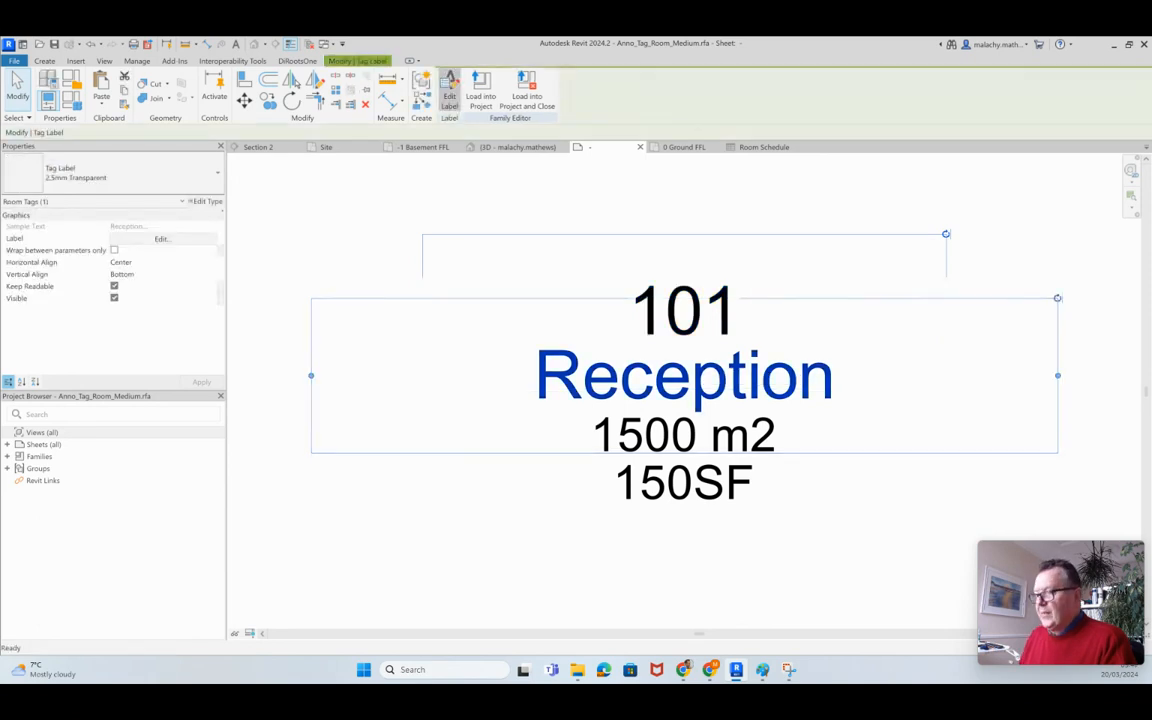
left_click(449, 95)
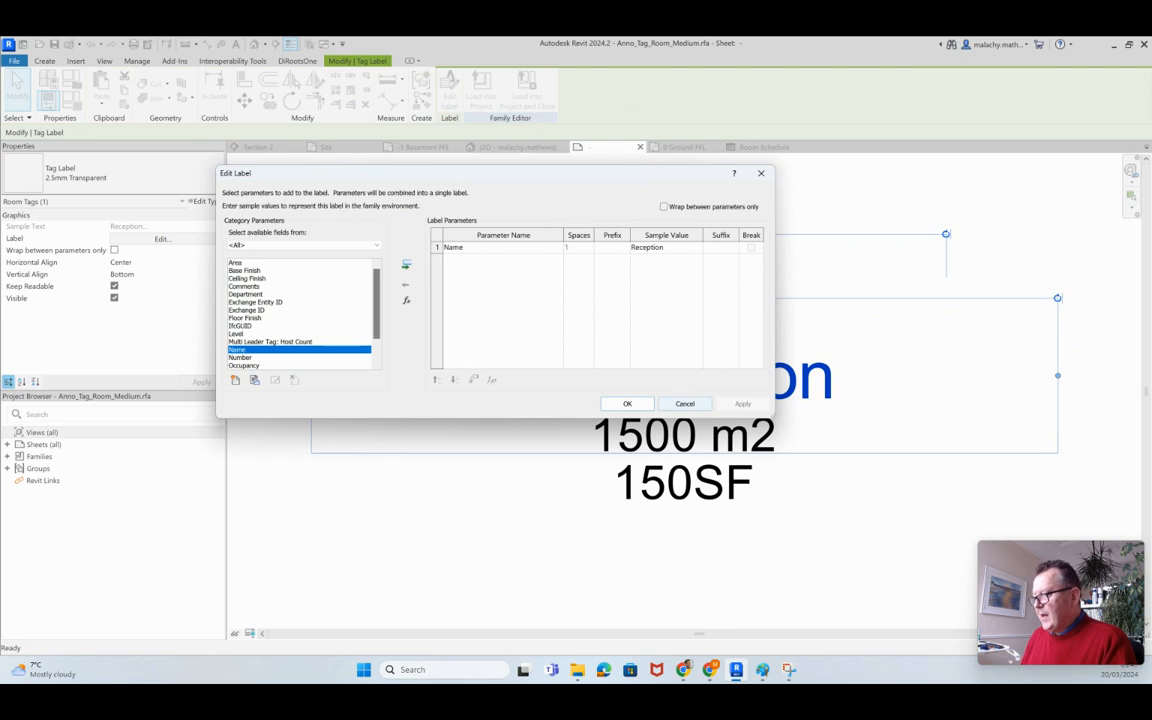
left_click(684, 403)
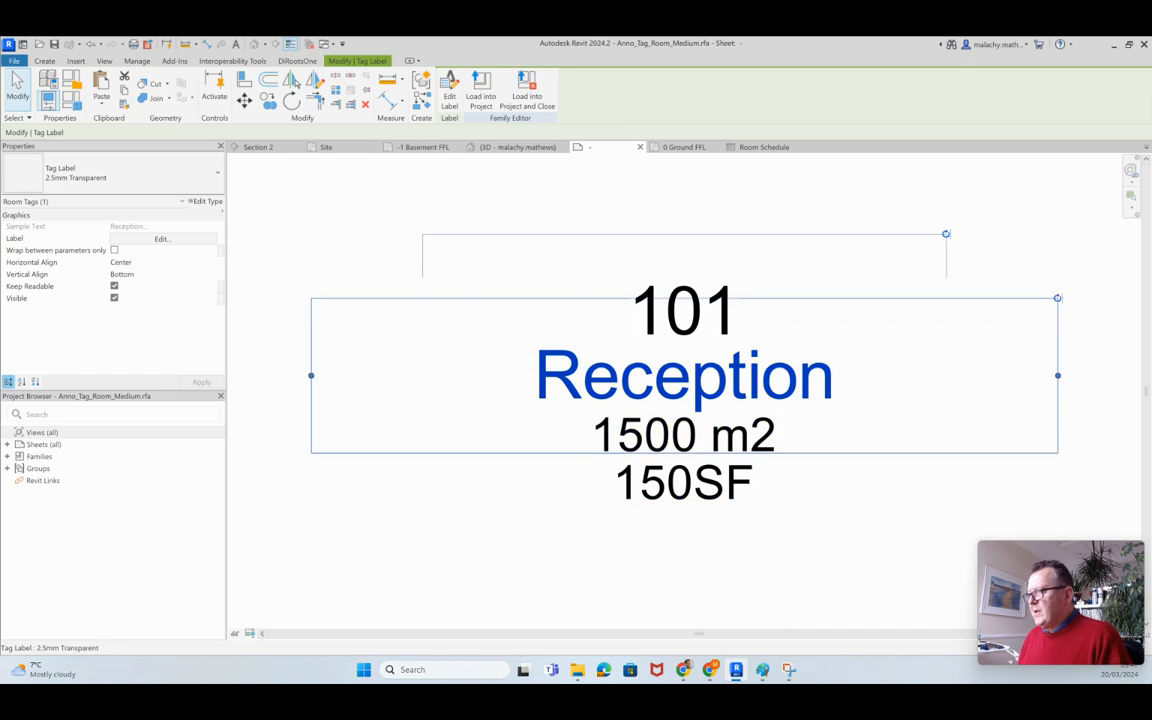
key("Escape")
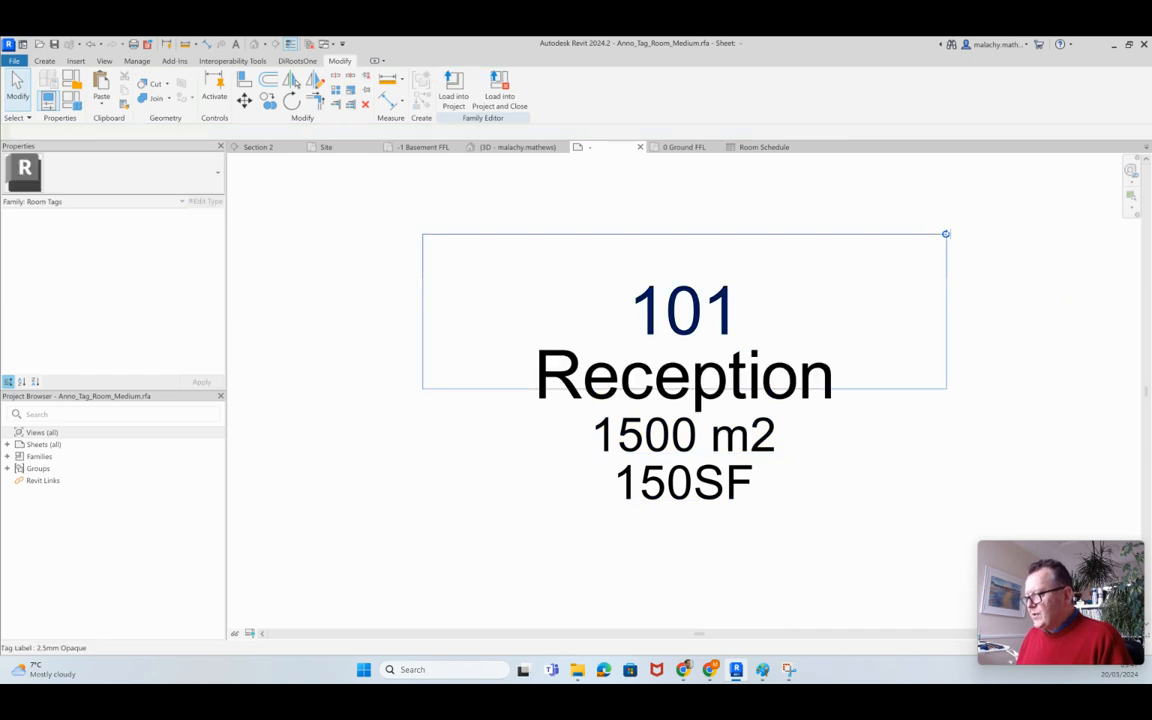
Replace the Number parameter with Level in the room tag's 101 label.
left_click(684, 312)
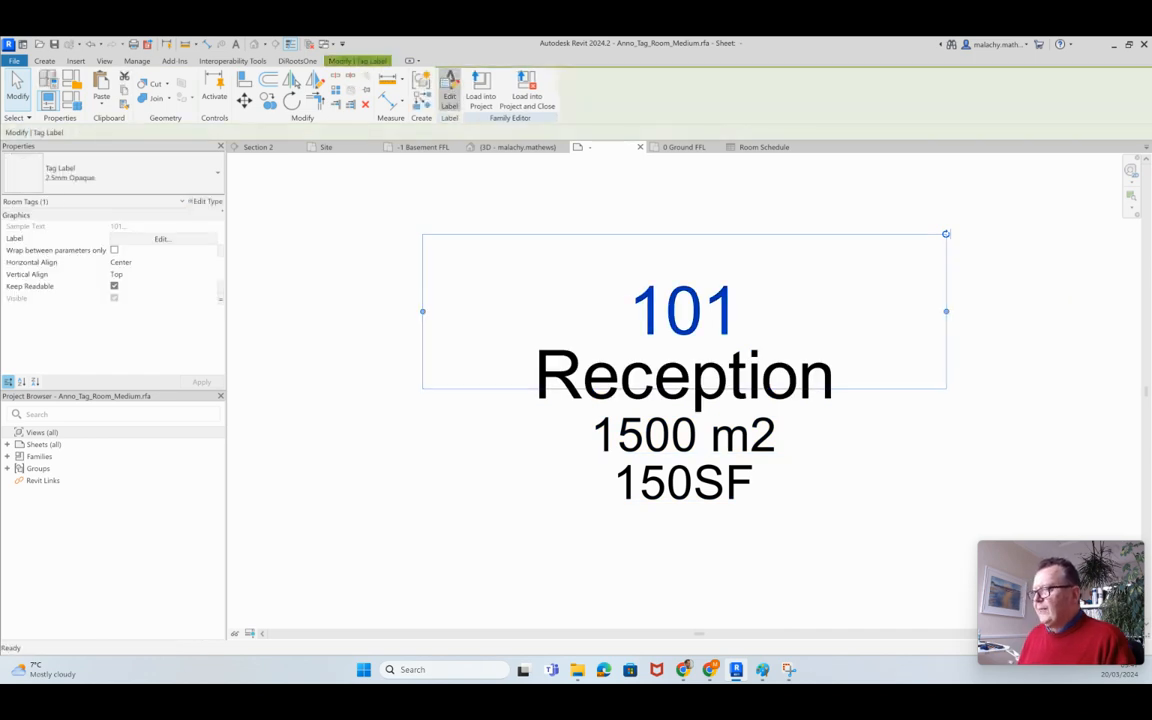
left_click(449, 95)
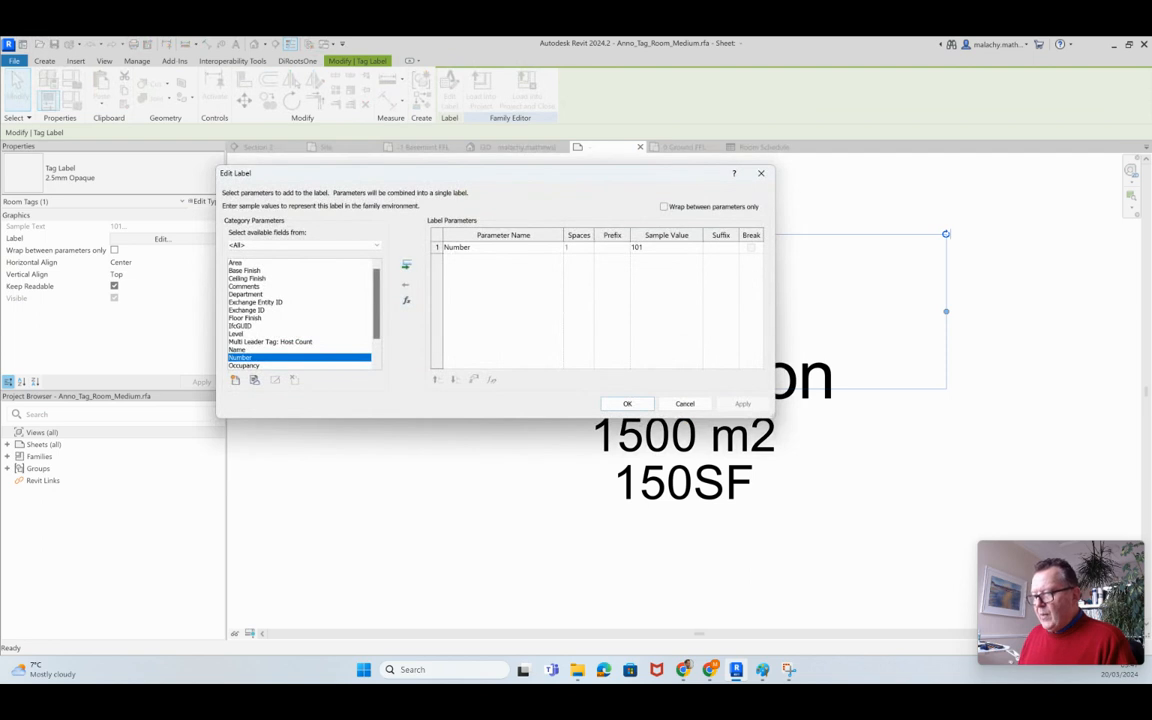
double_click(237, 334)
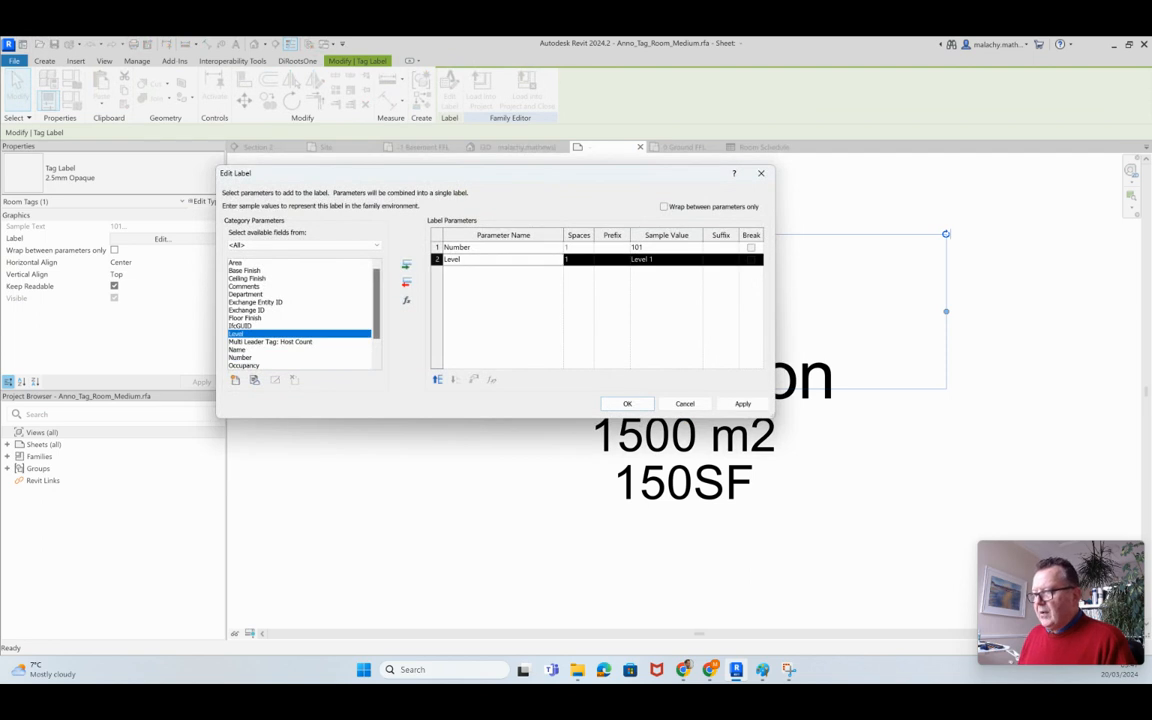
left_click(459, 247)
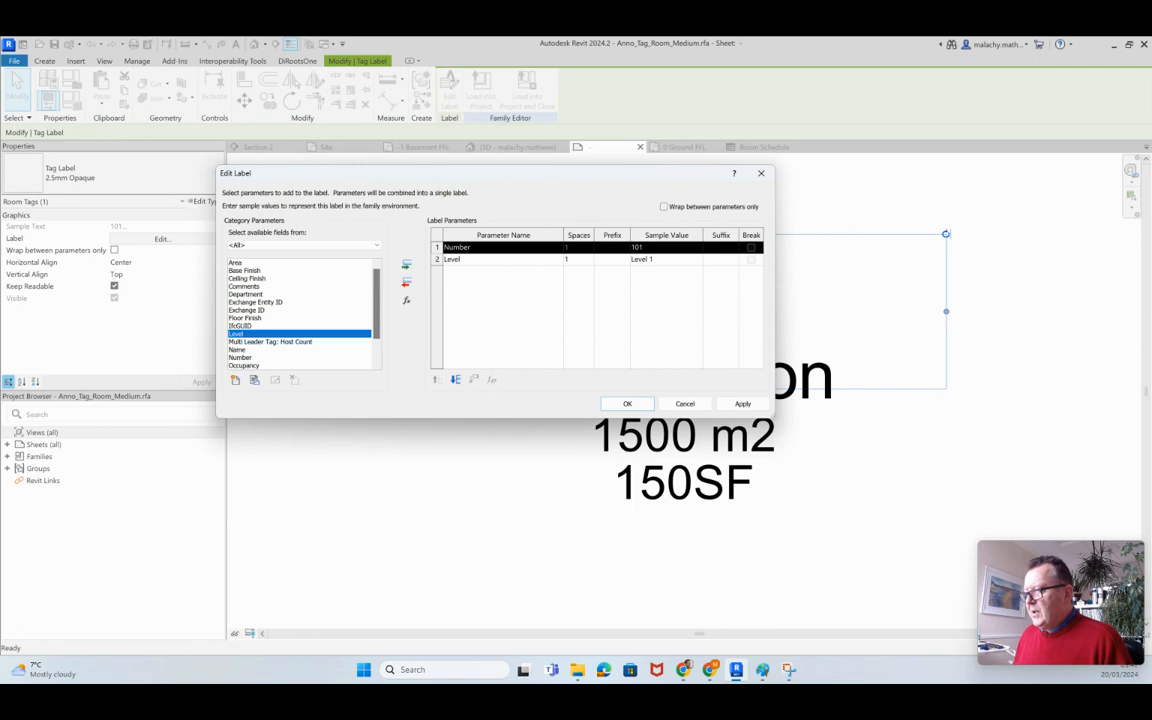
left_click(406, 282)
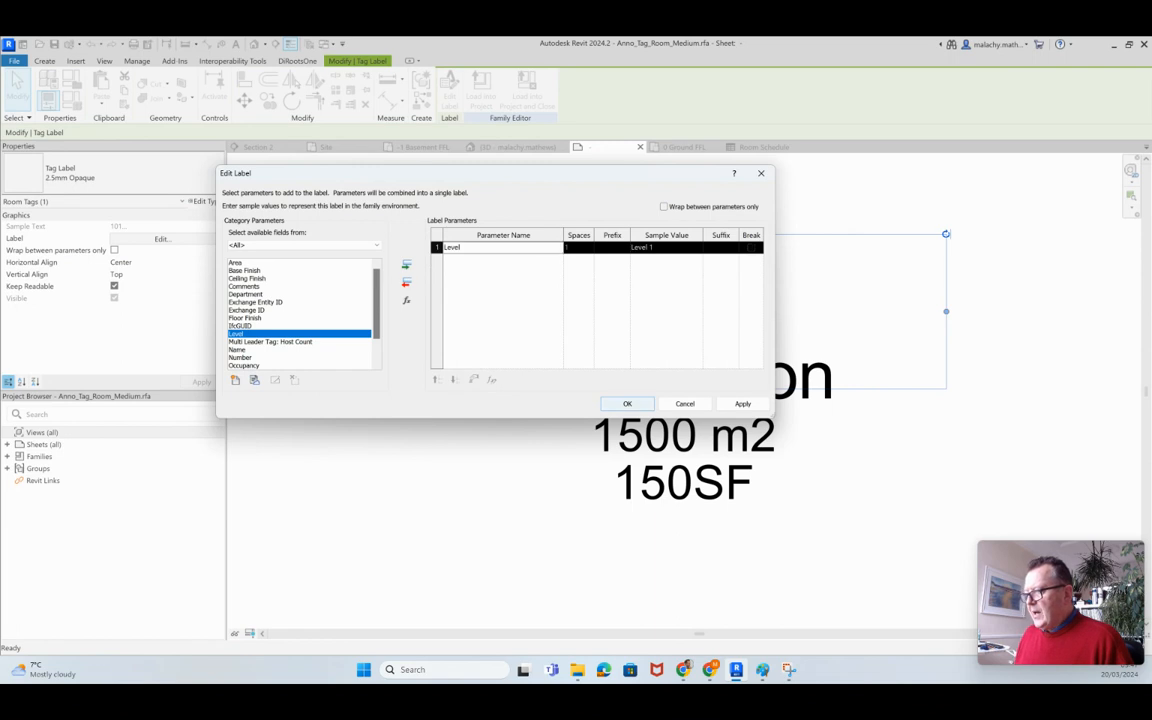
left_click(627, 403)
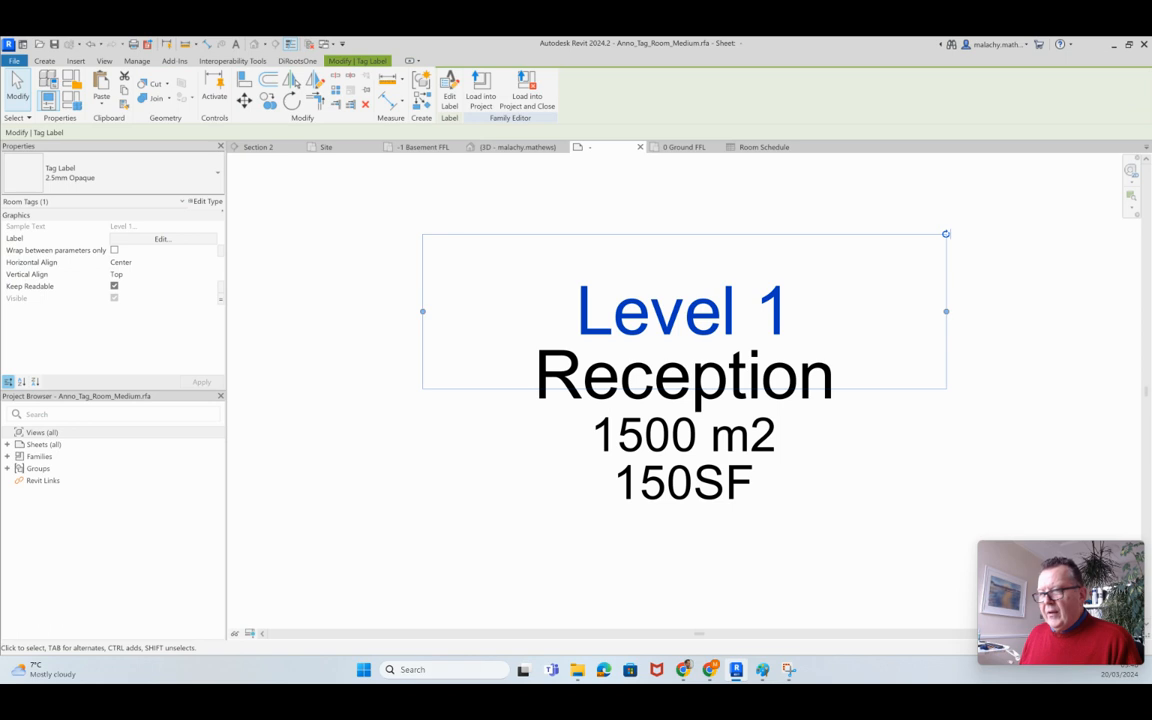
Set the Level 1 label's horizontal alignment to Left and its vertical alignment to Middle.
left_click(150, 262)
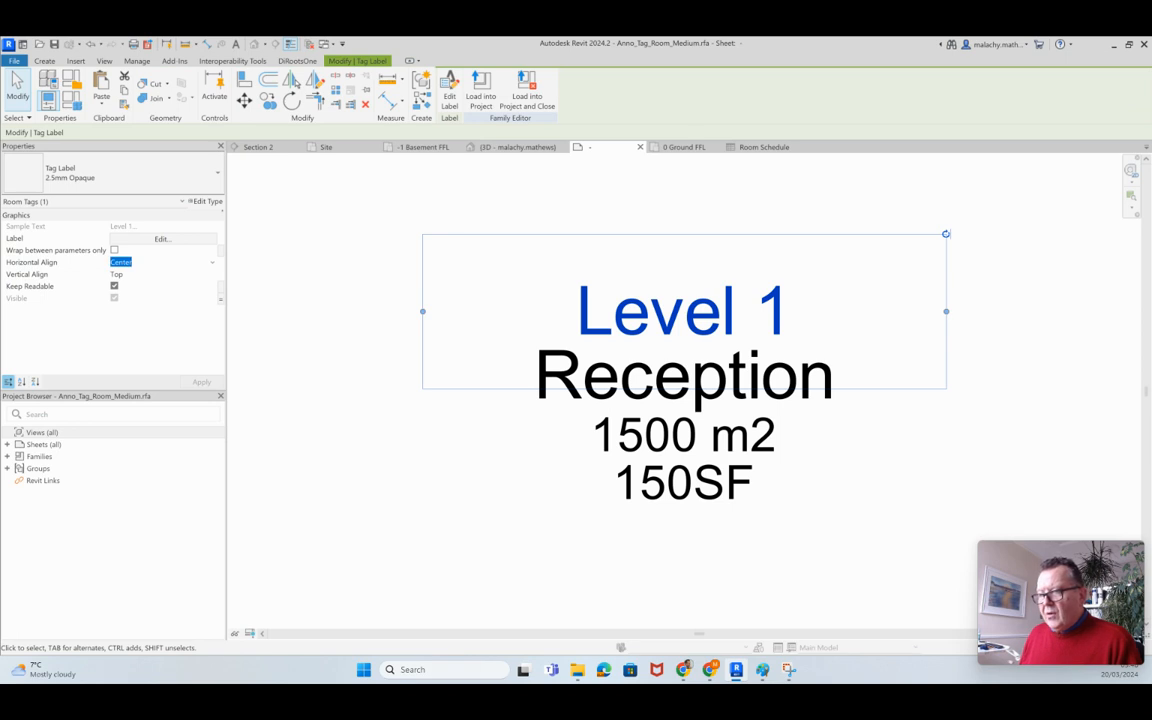
left_click(212, 262)
left_click(160, 274)
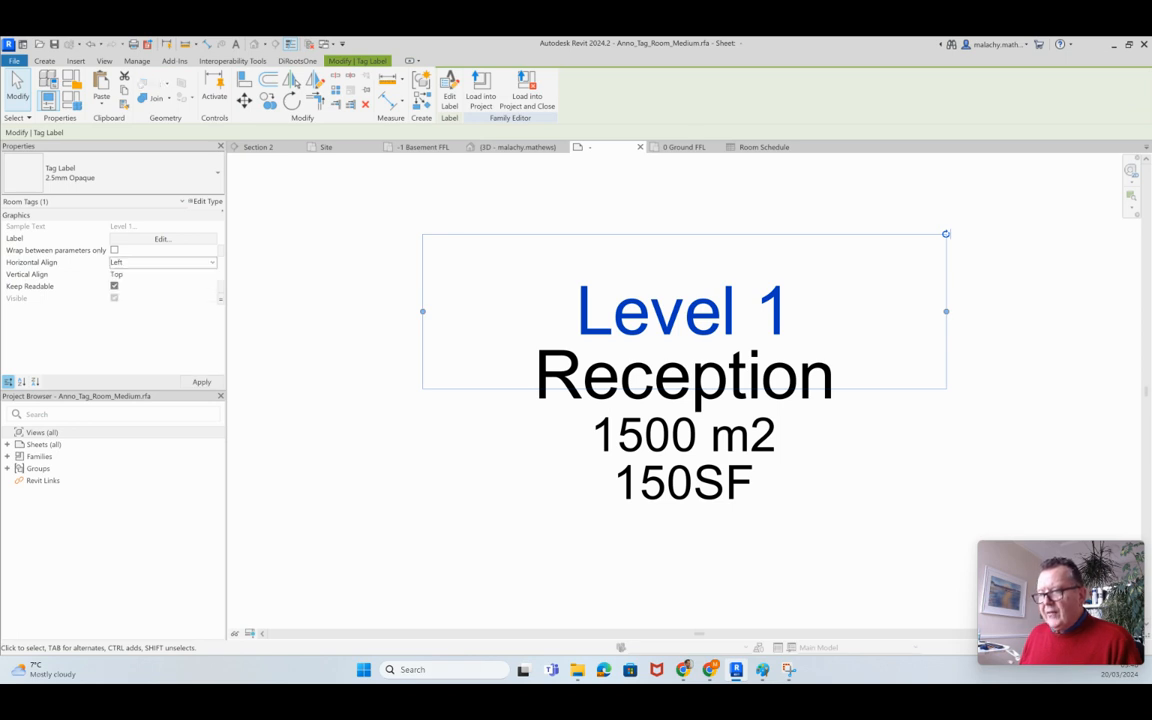
left_click(212, 274)
left_click(121, 296)
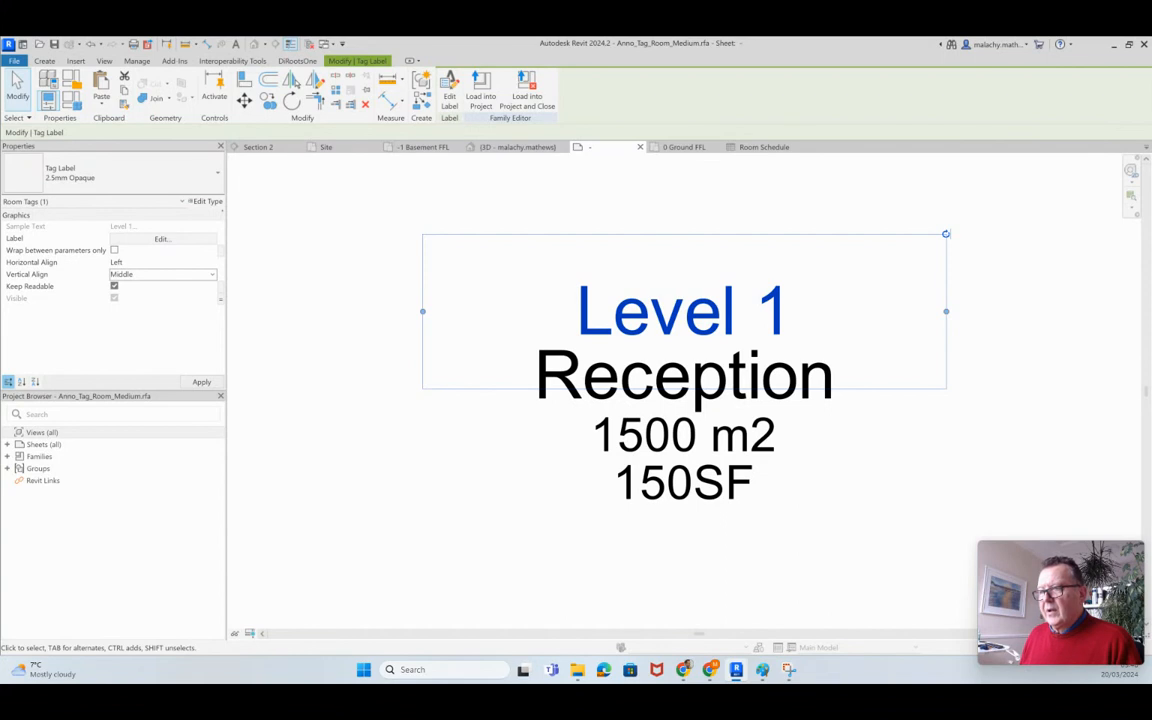
Set the text size of the Level 1 label's type, 2.5mm Opaque, to 2 mm.
left_click(206, 202)
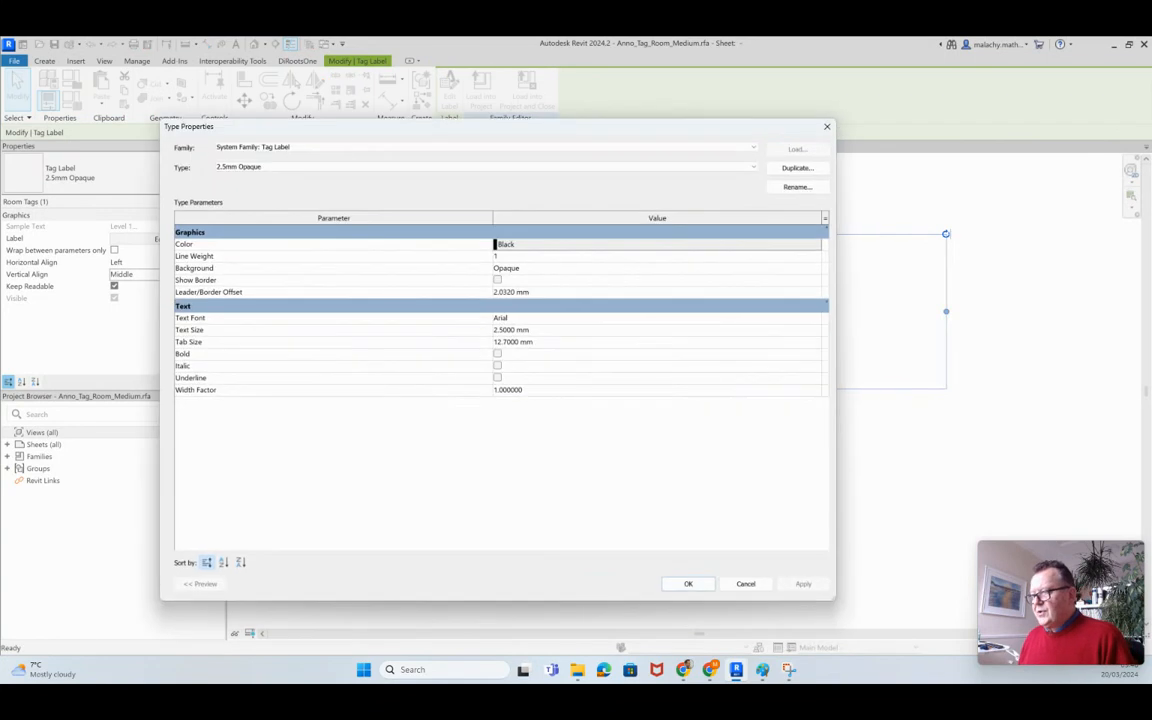
key("BackSpace")
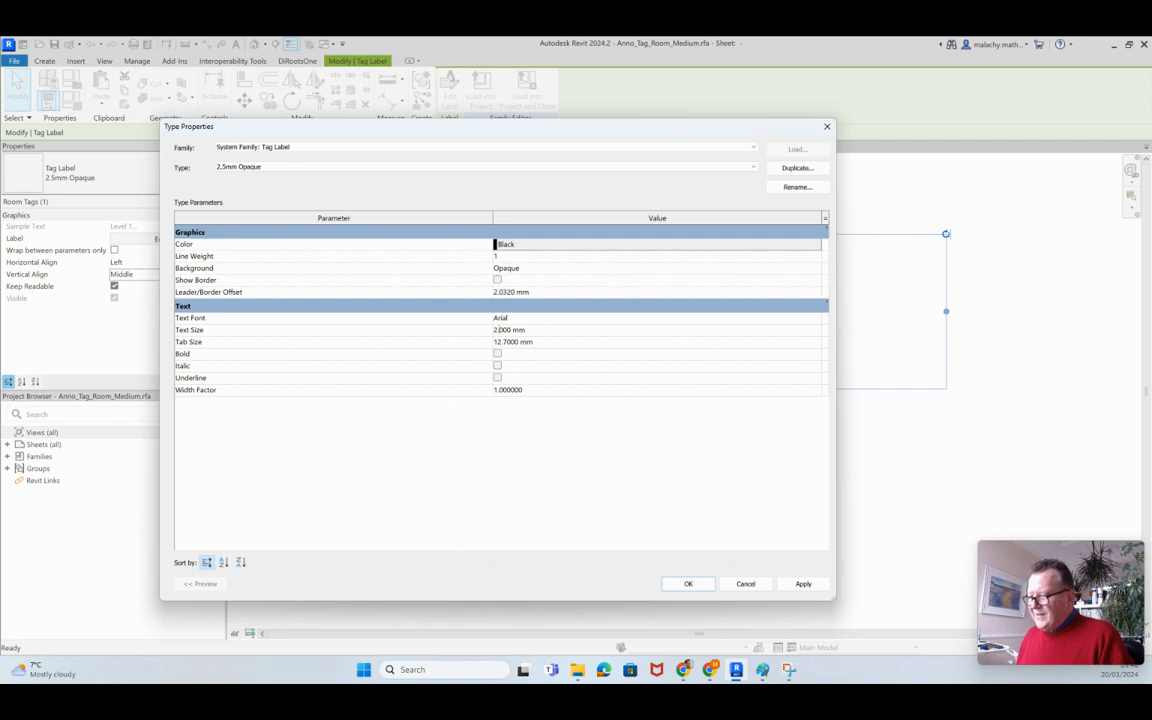
left_click(688, 584)
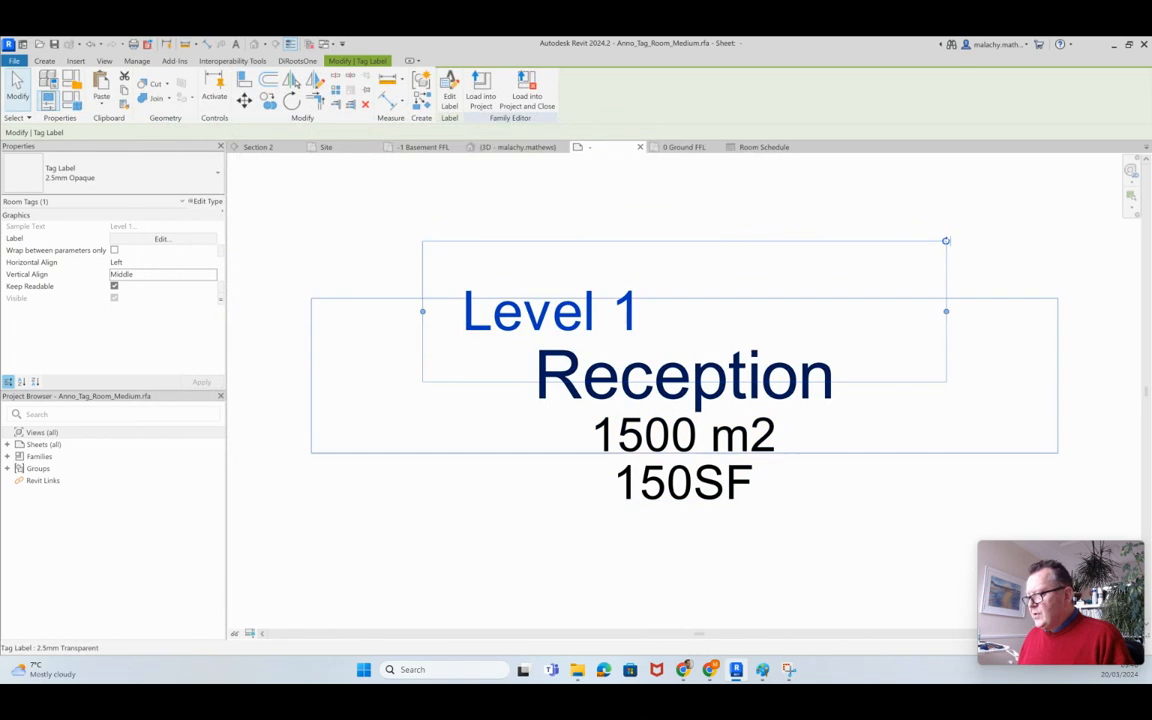
Set the text size of the Reception label's type, 2.5mm Transparent, to 2 mm.
left_click(736, 358)
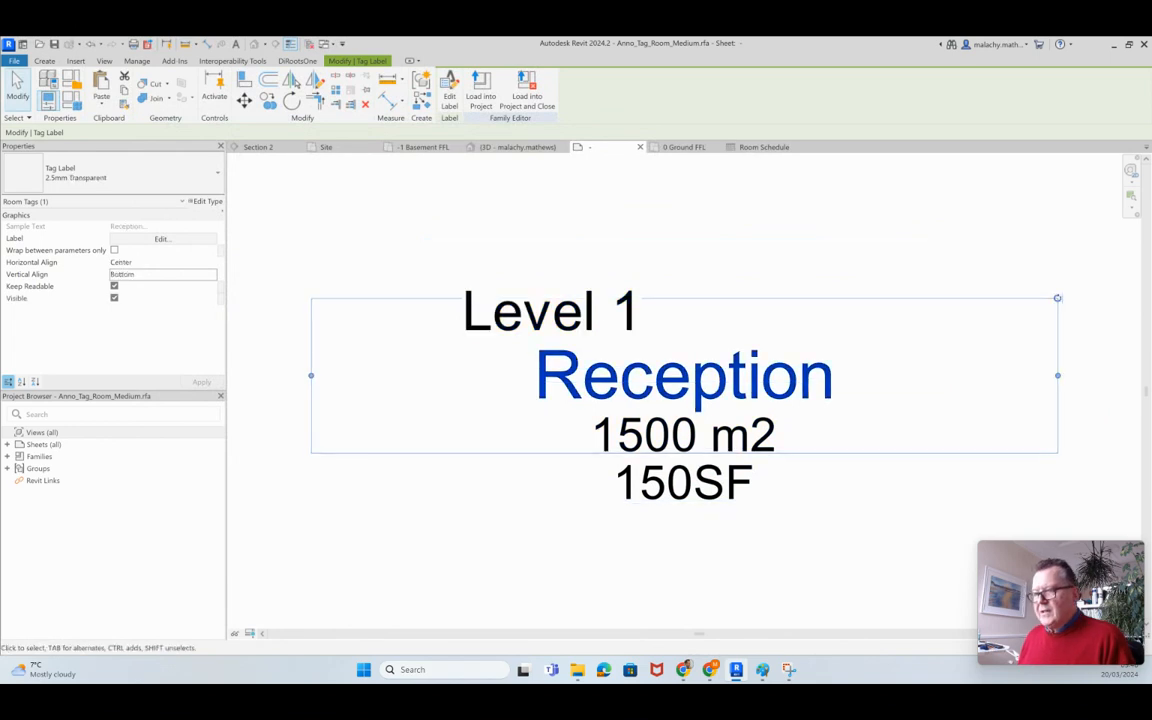
left_click(205, 201)
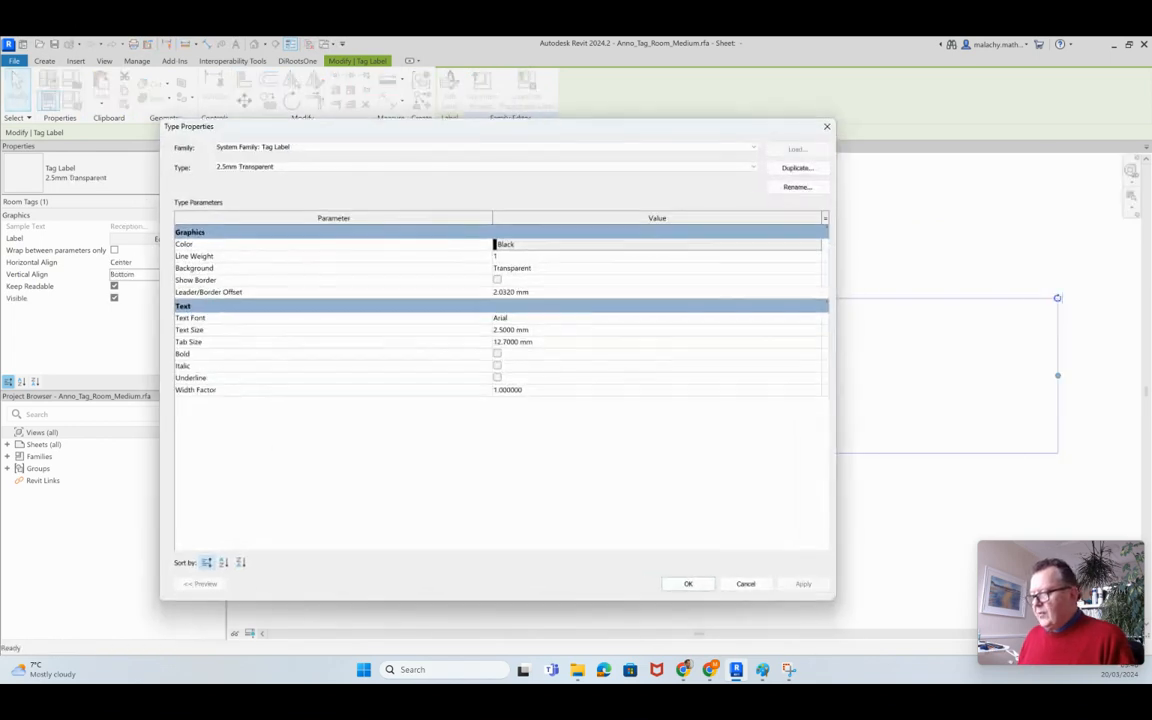
left_click(499, 330)
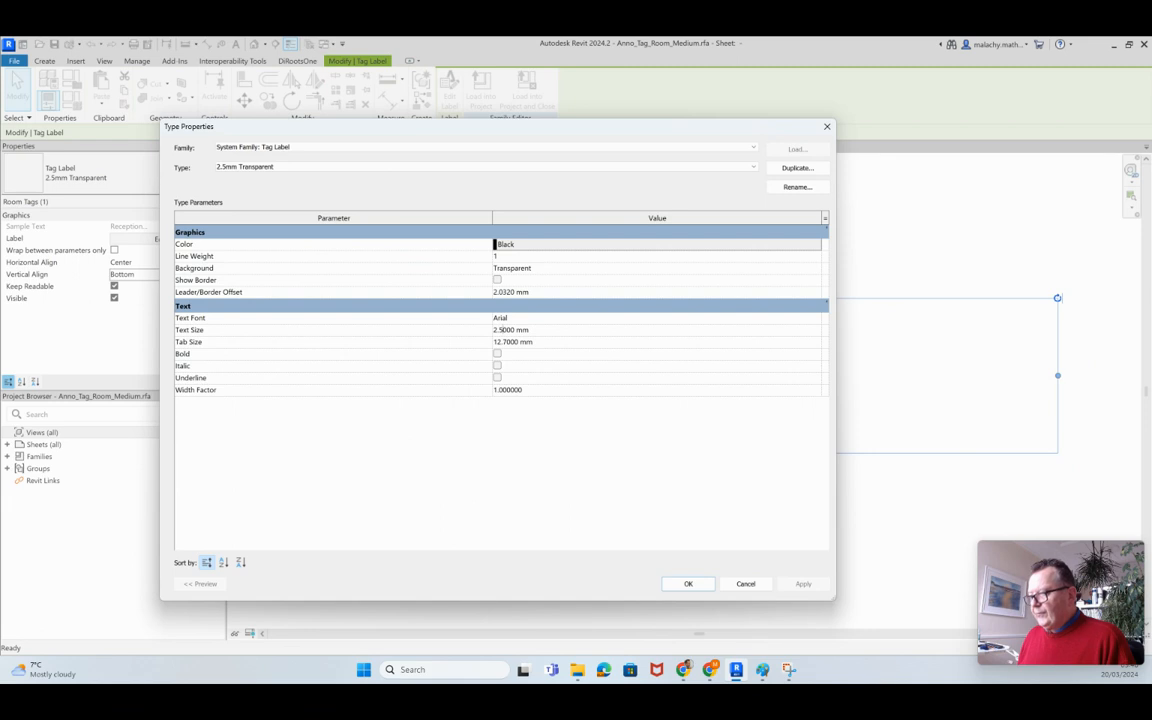
key("Delete")
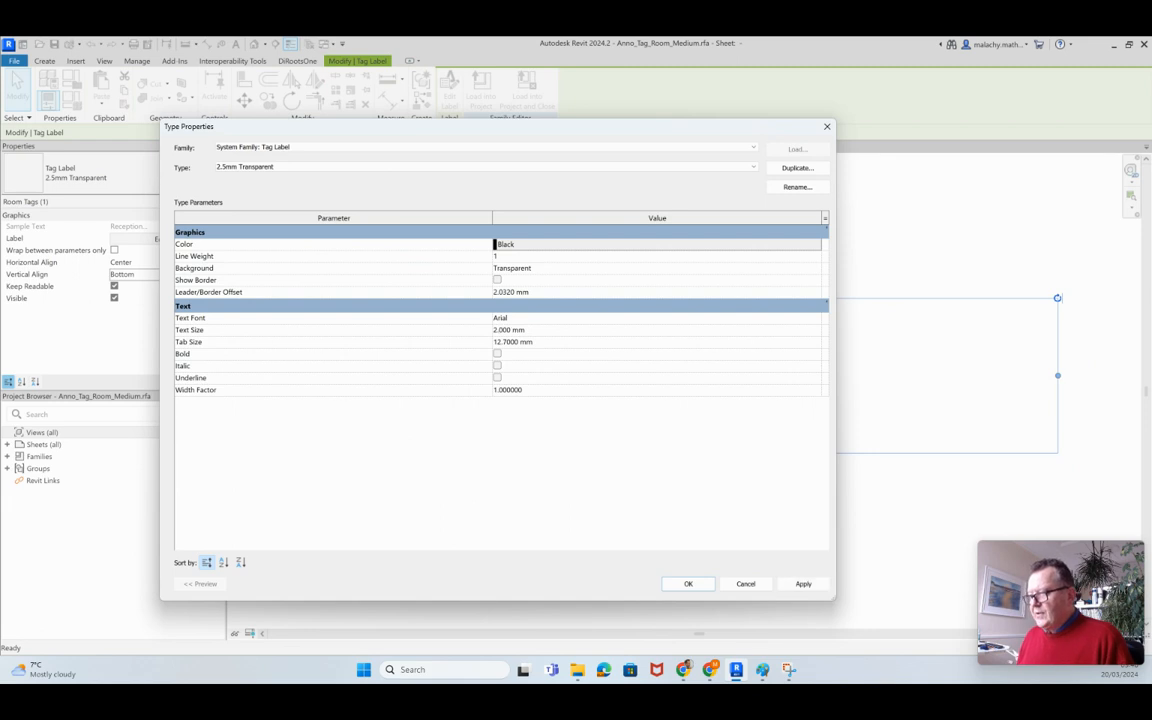
left_click(528, 268)
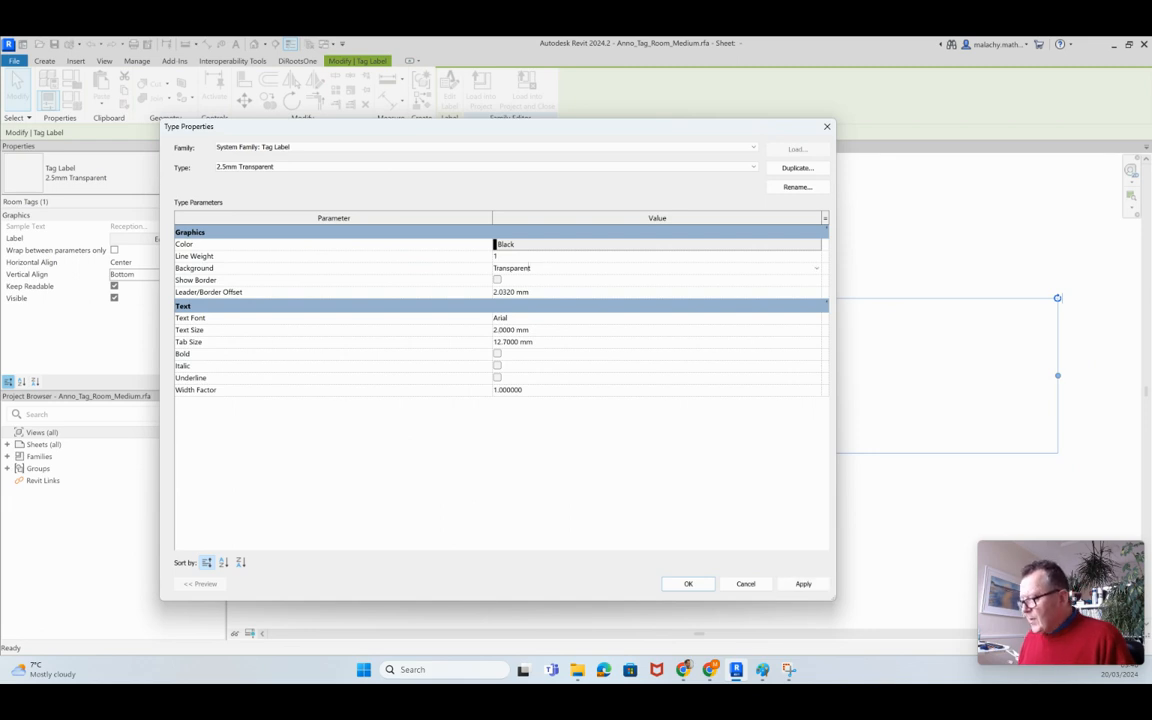
left_click(688, 583)
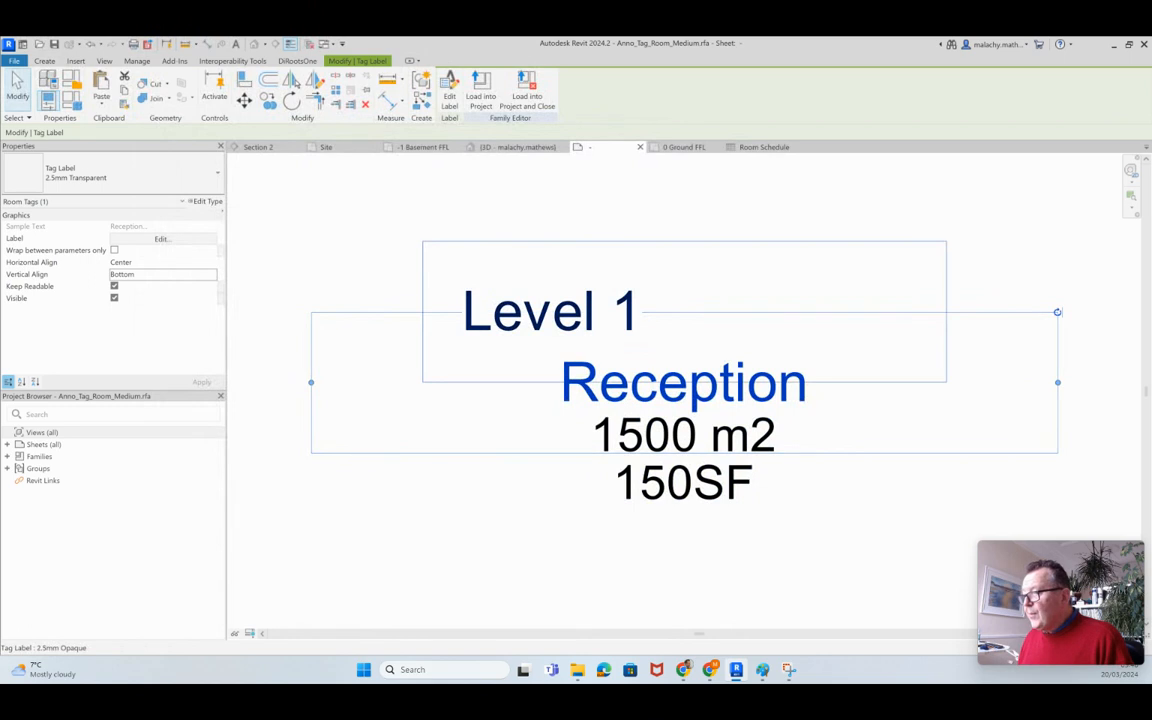
Change the background of the Level 1 label's type to Transparent.
left_click(578, 318)
left_click(207, 202)
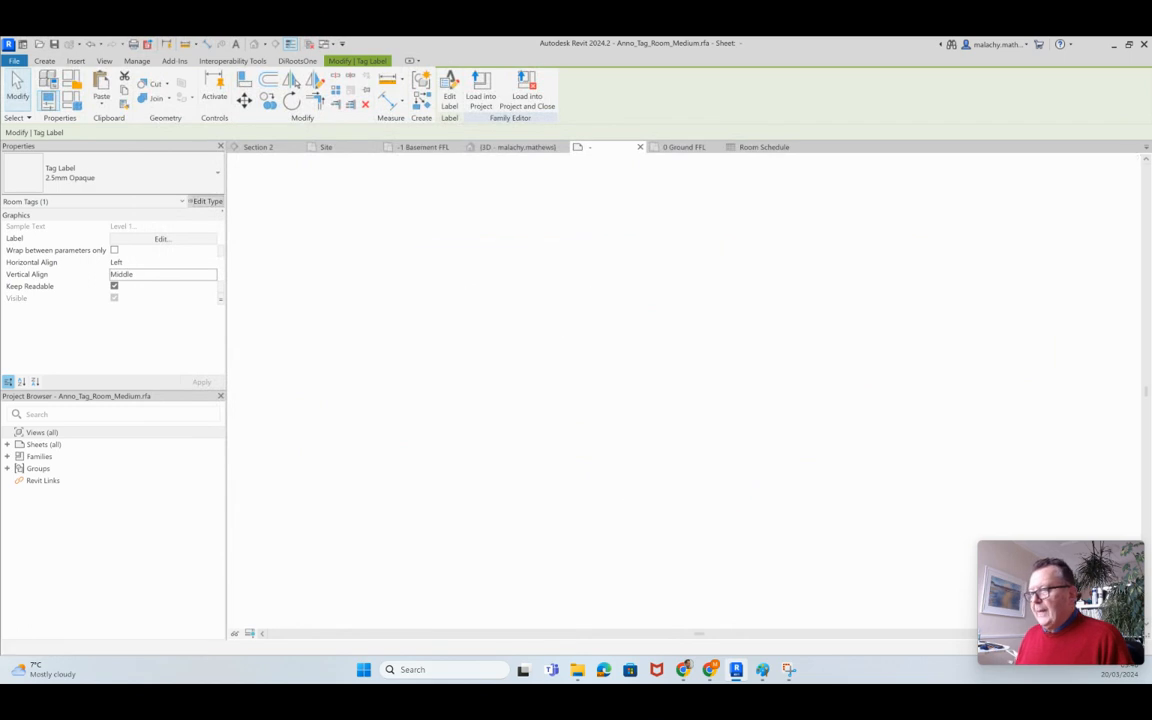
left_click(528, 268)
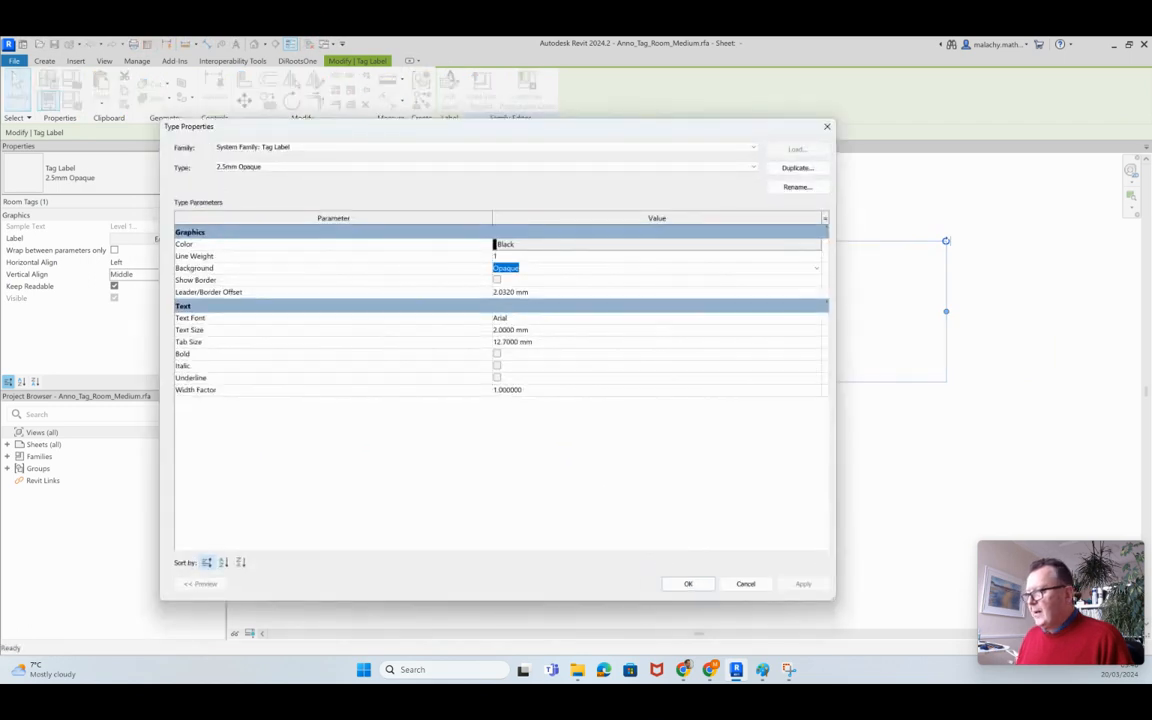
left_click(816, 268)
left_click(516, 291)
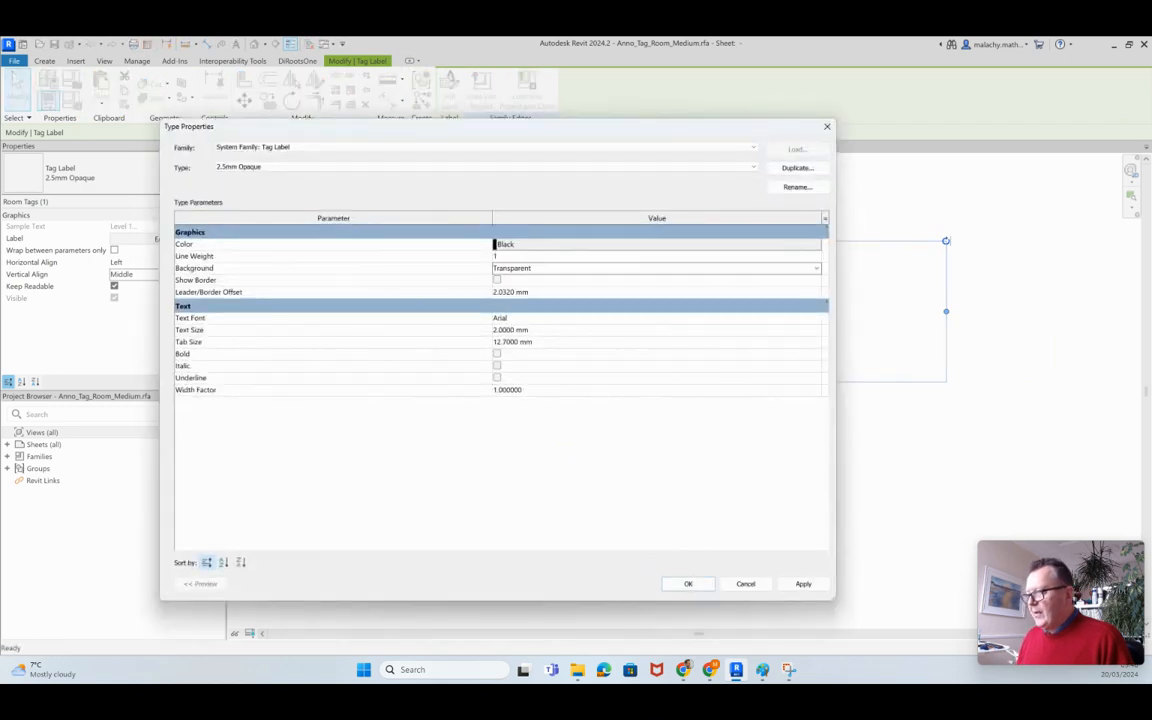
left_click(688, 583)
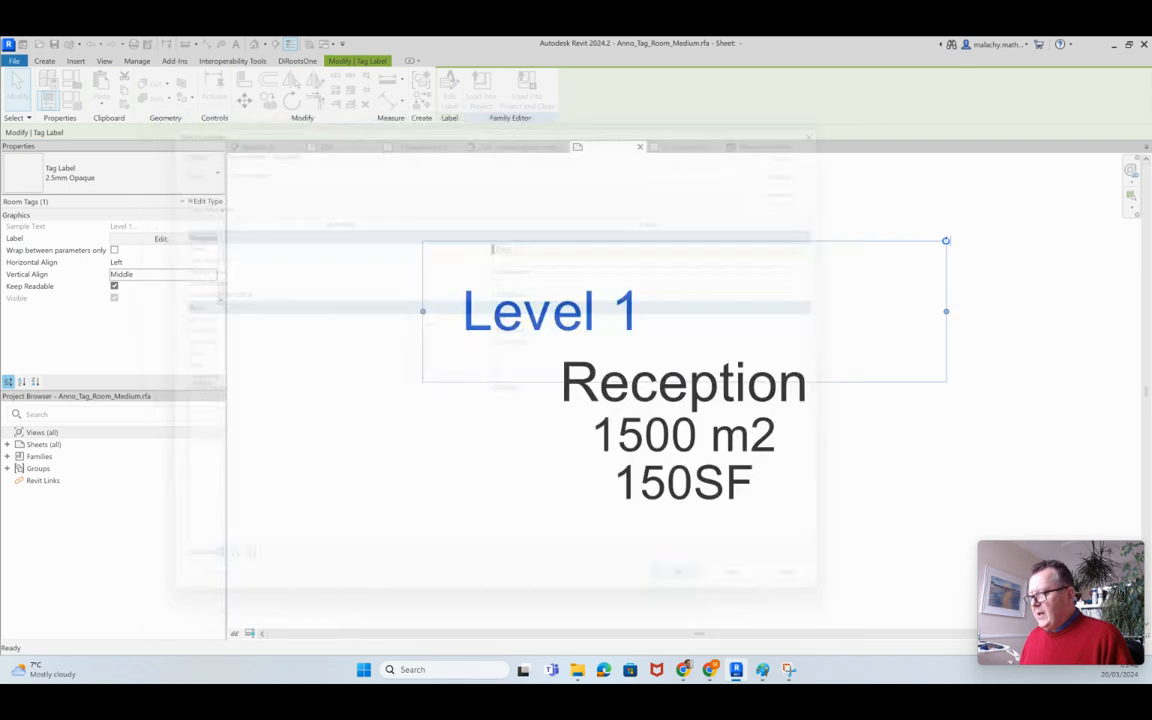
Align the Reception label Left horizontally and Middle vertically, and apply the change.
left_click(684, 384)
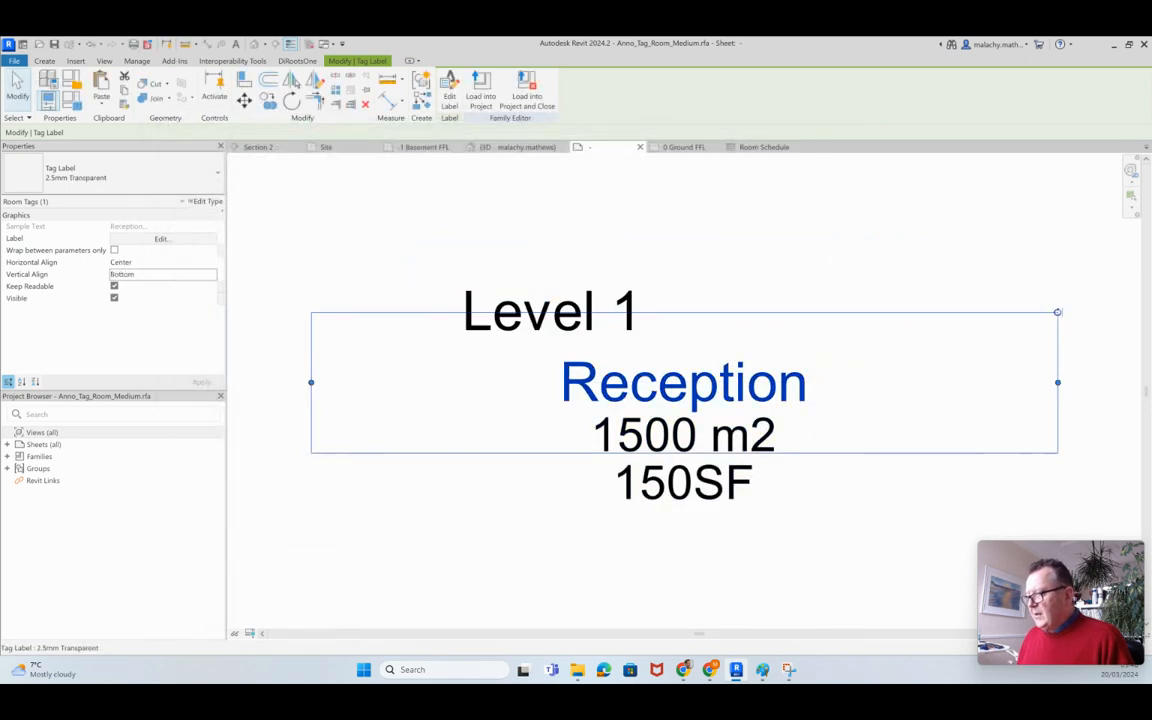
left_click(212, 262)
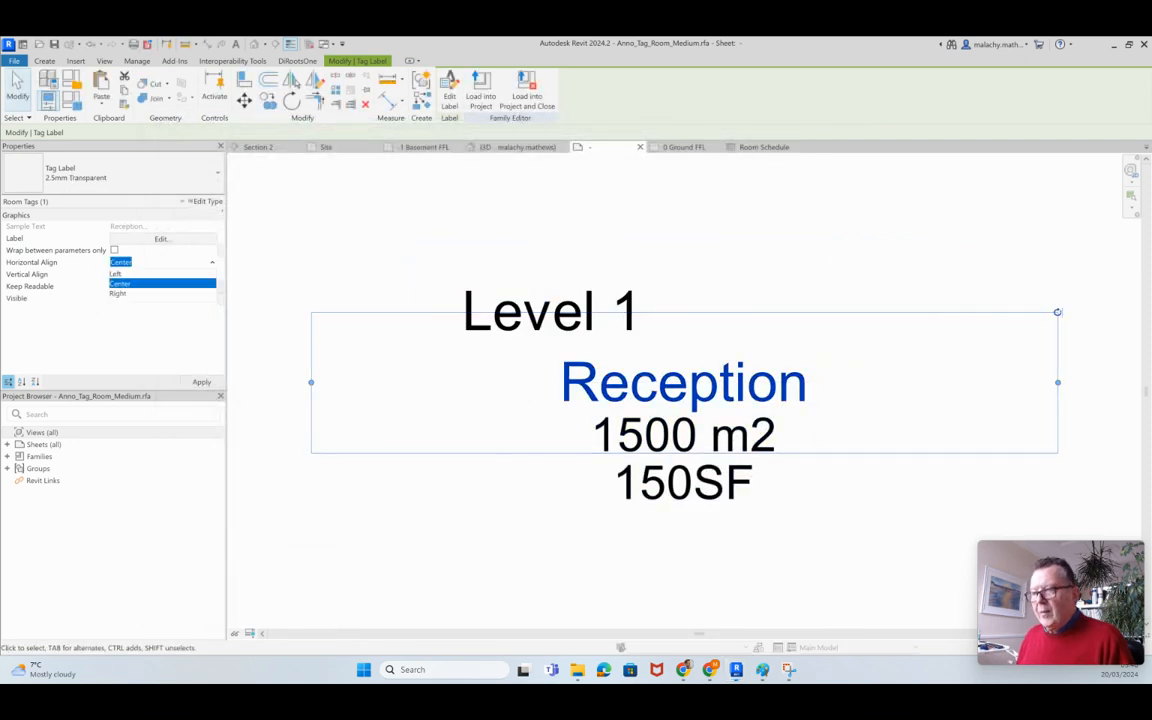
left_click(160, 274)
left_click(160, 274)
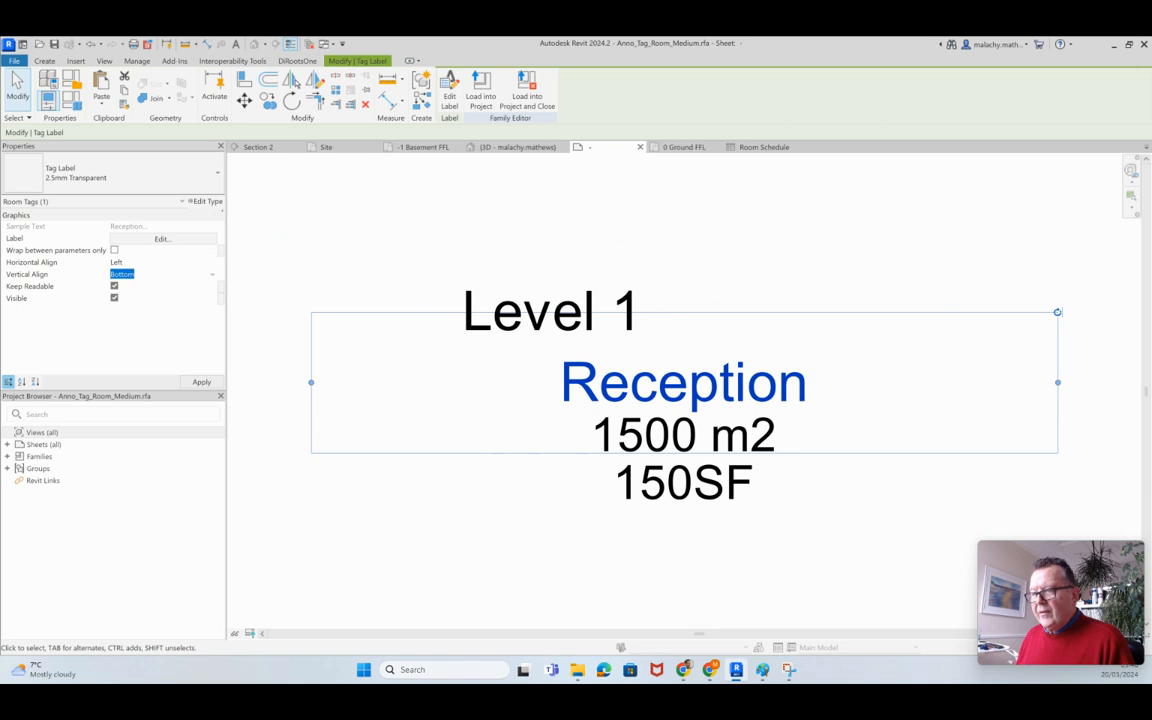
left_click(212, 274)
left_click(130, 295)
left_click(202, 382)
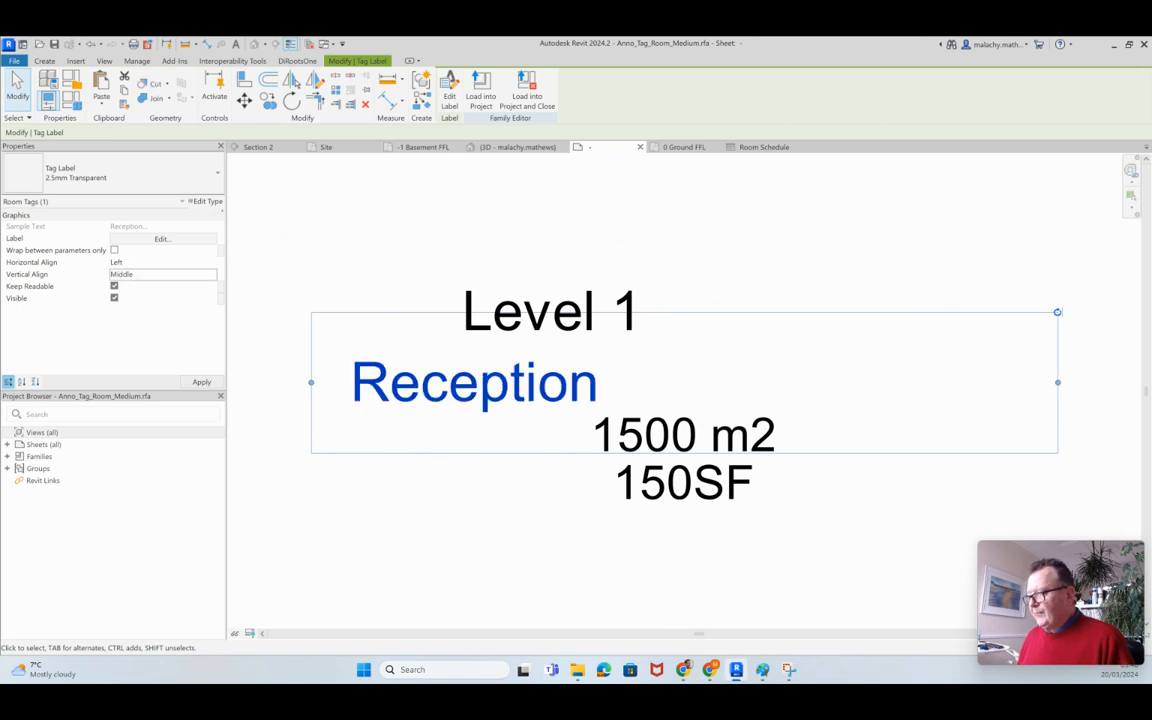
key("Escape")
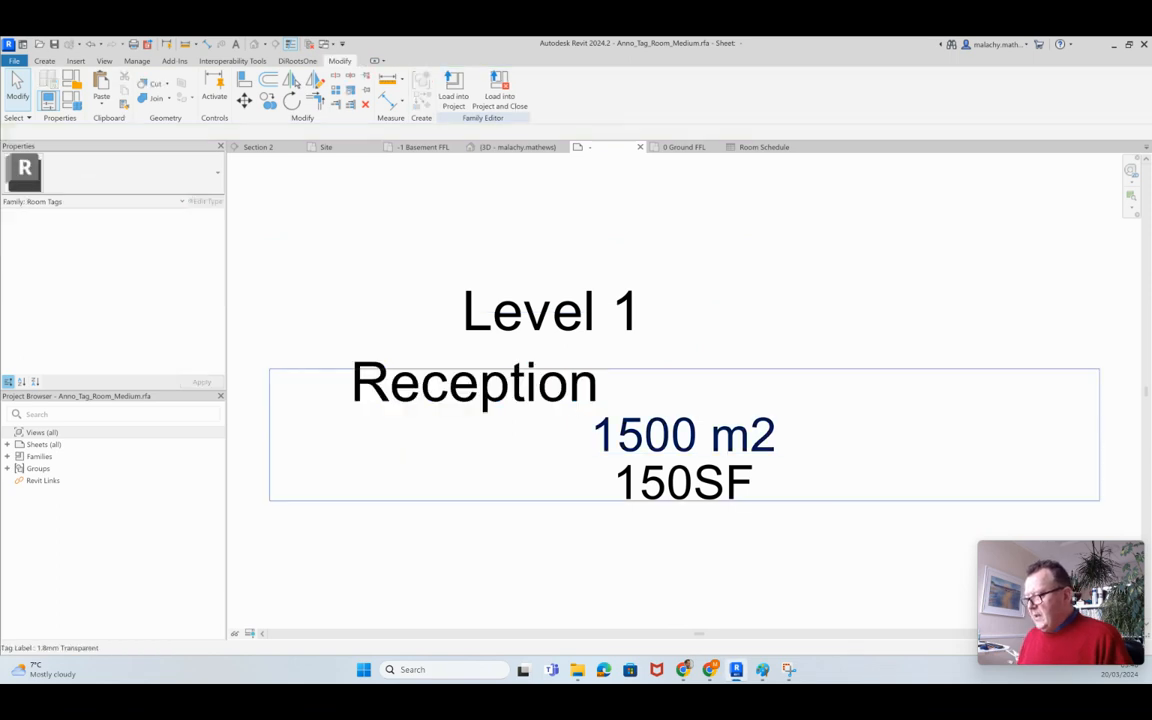
Set the text size of the 1500 m2 area label's type, 1.8mm Transparent, to 2 mm.
left_click(683, 435)
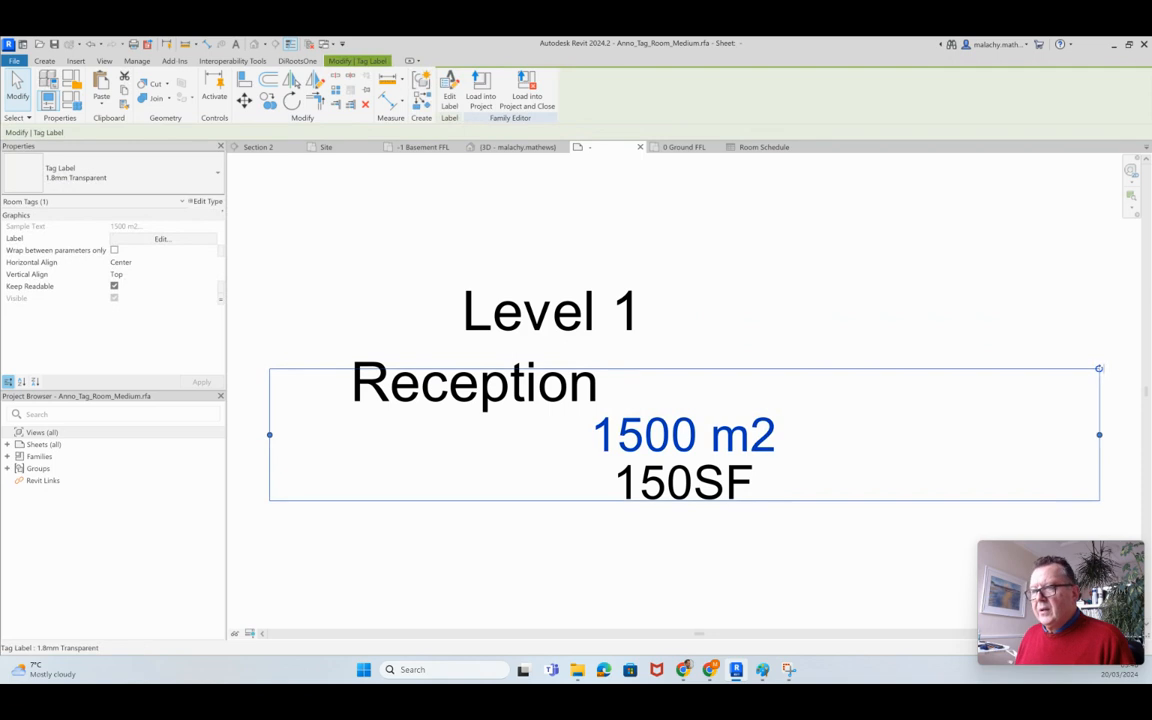
left_click(206, 202)
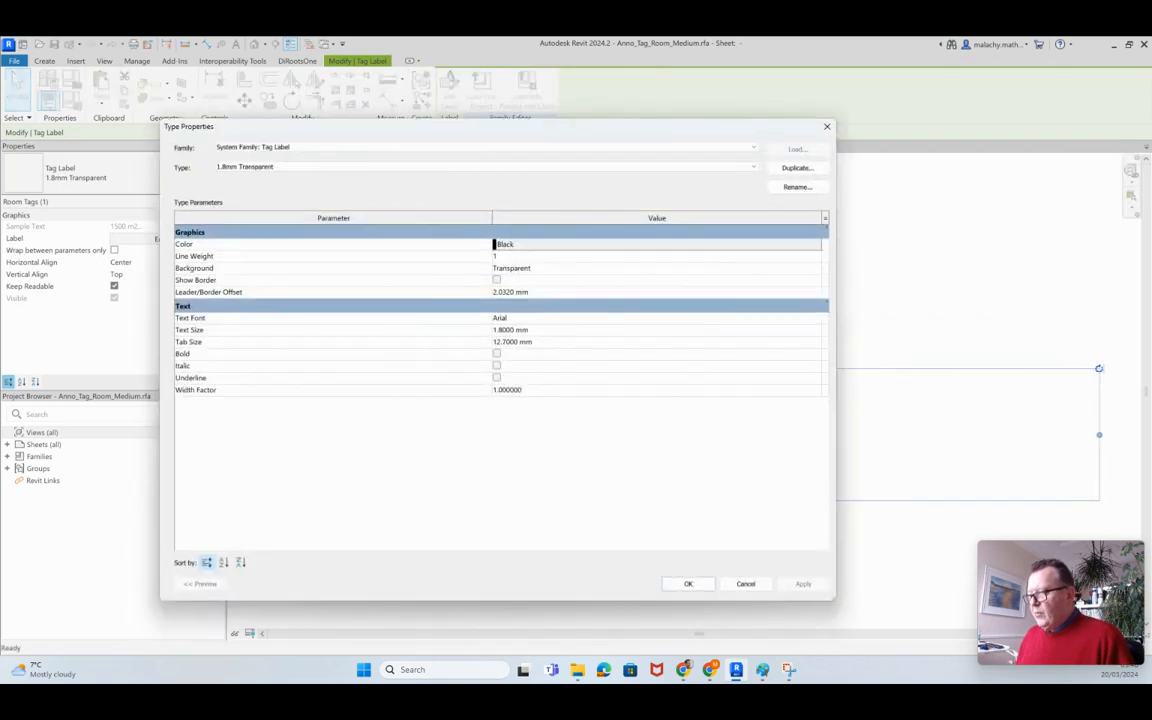
left_click_drag(504, 330, 492, 330)
type("2.")
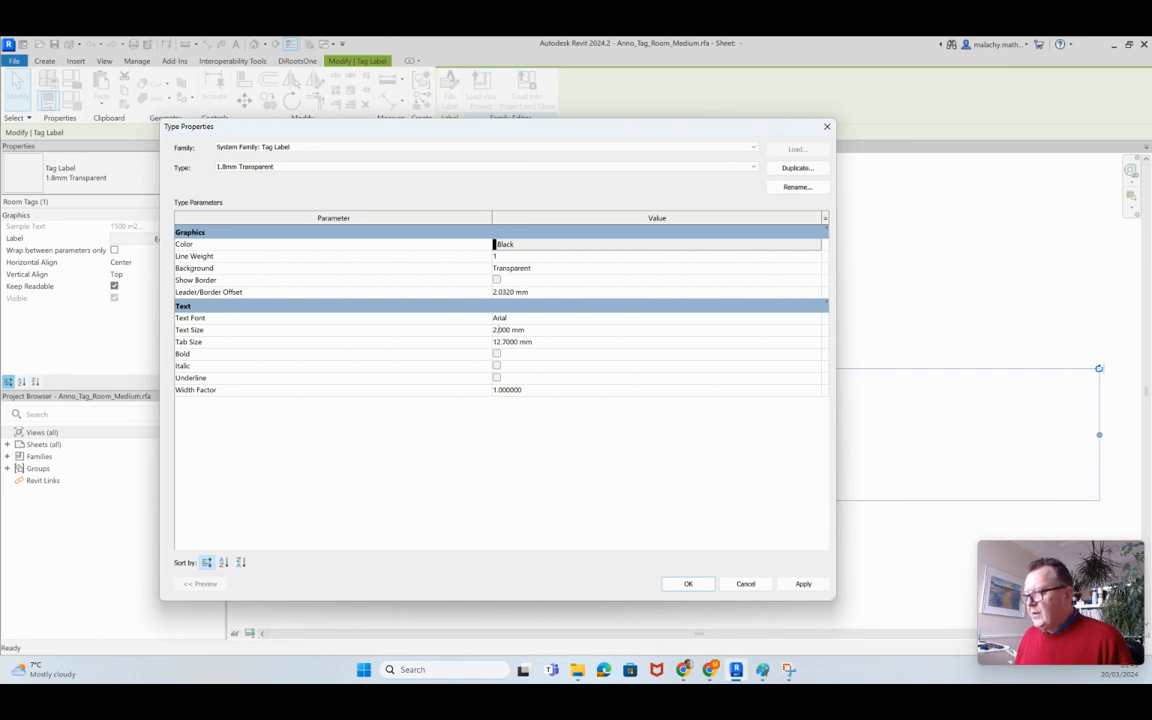
key("Return")
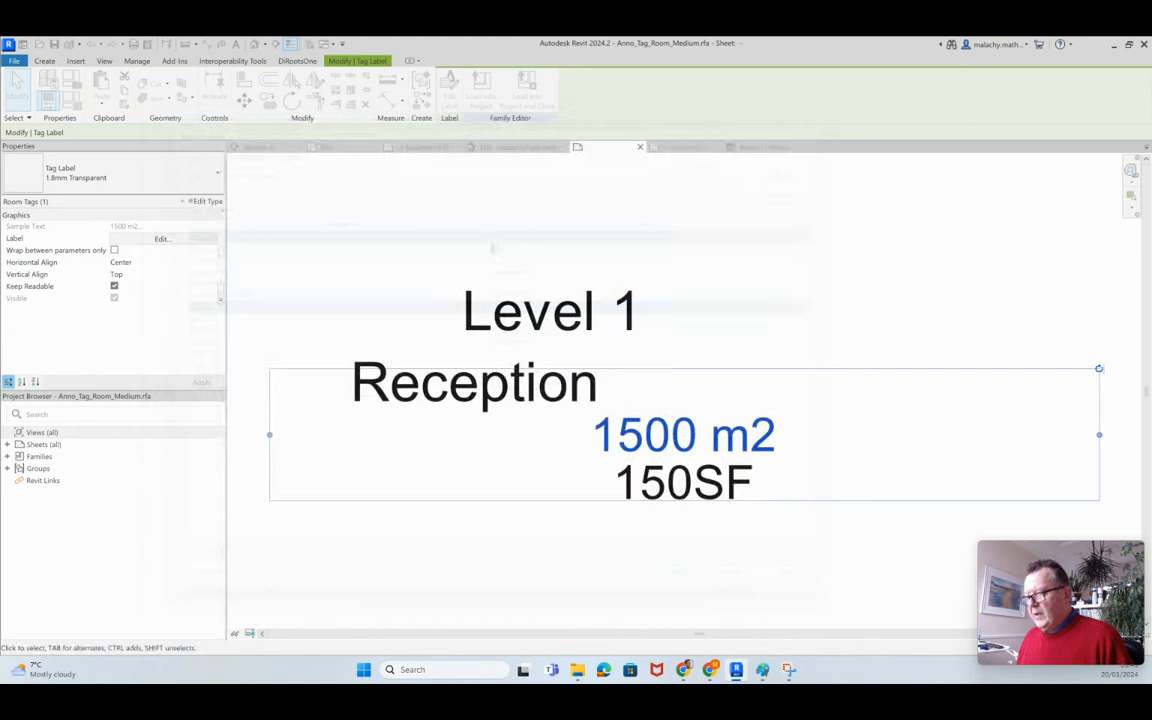
Align the 1500 m2 area label Left horizontally and Middle vertically.
left_click(212, 262)
left_click(150, 274)
left_click(150, 274)
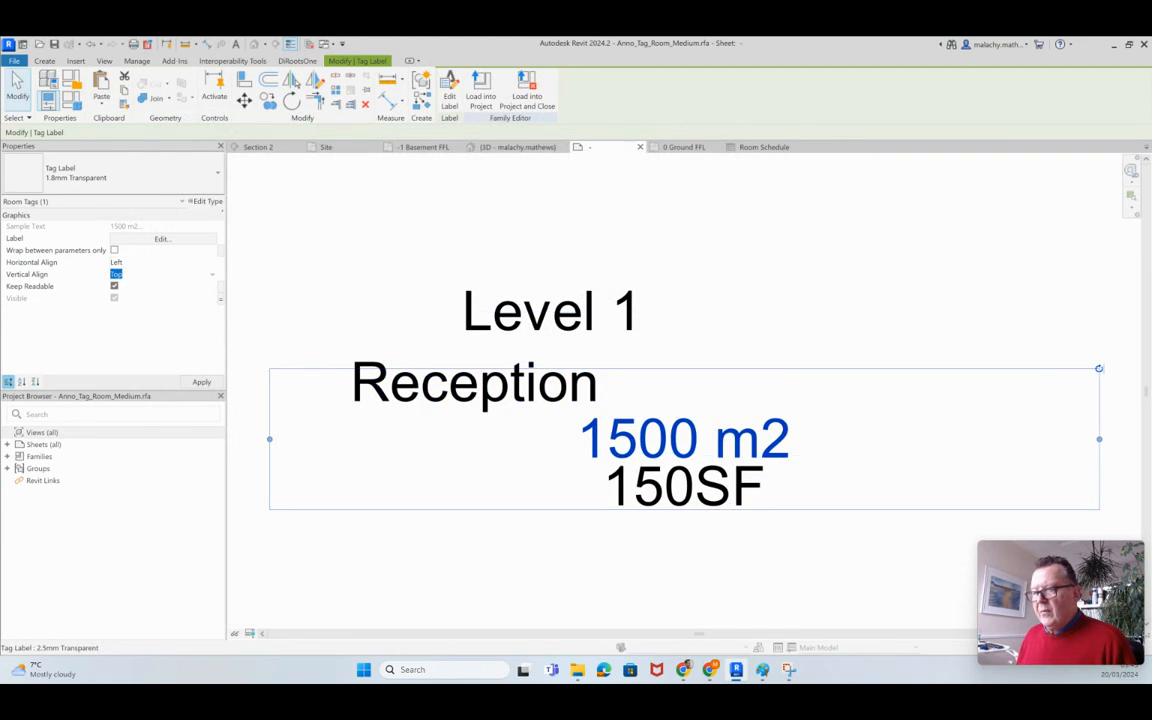
left_click(212, 274)
left_click(140, 296)
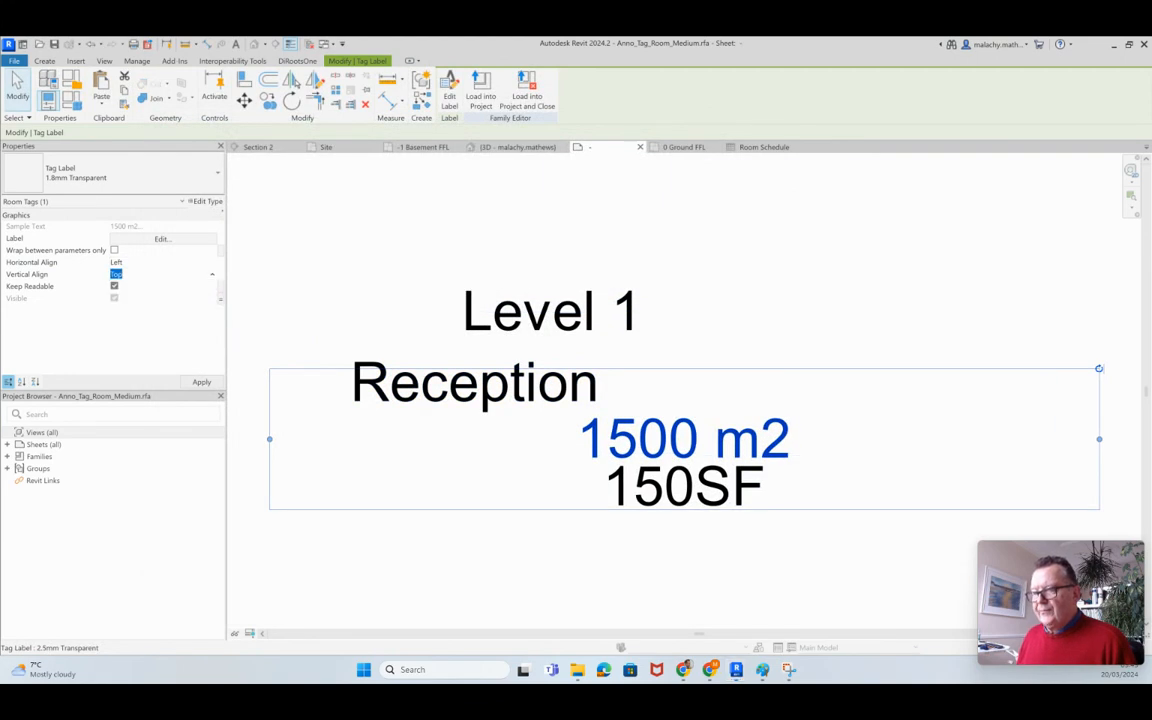
Review the 150SF label's type properties and align that label Left horizontally and Middle vertically.
left_click(640, 488)
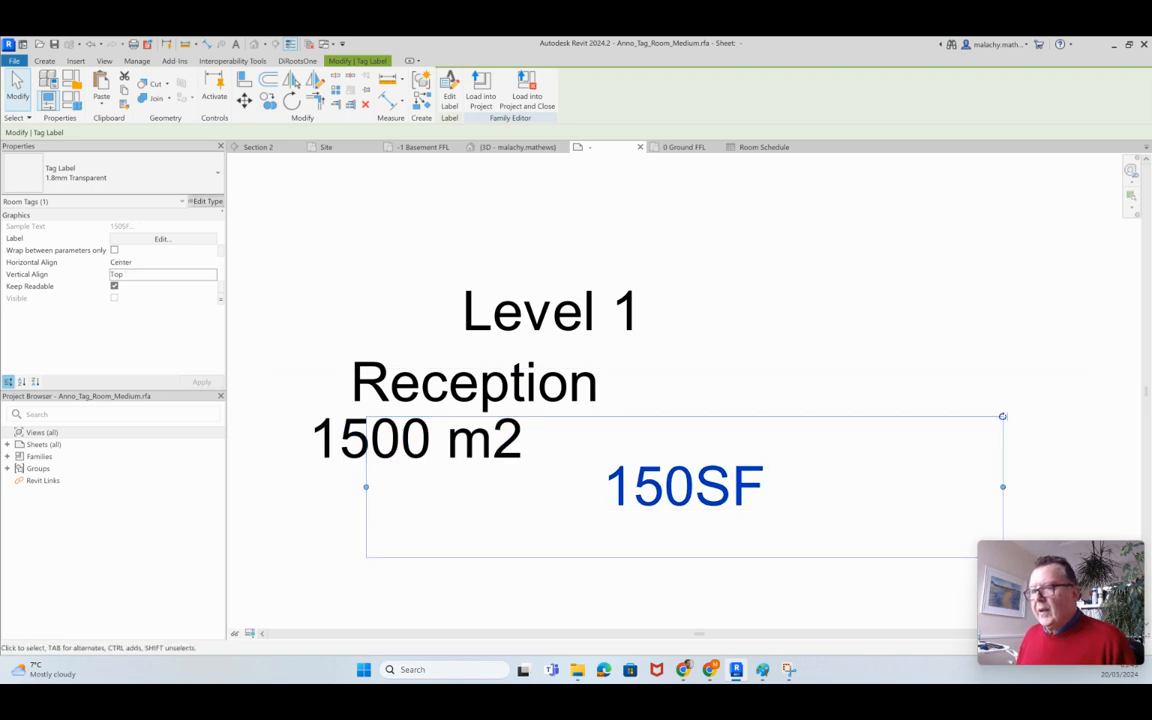
left_click(206, 202)
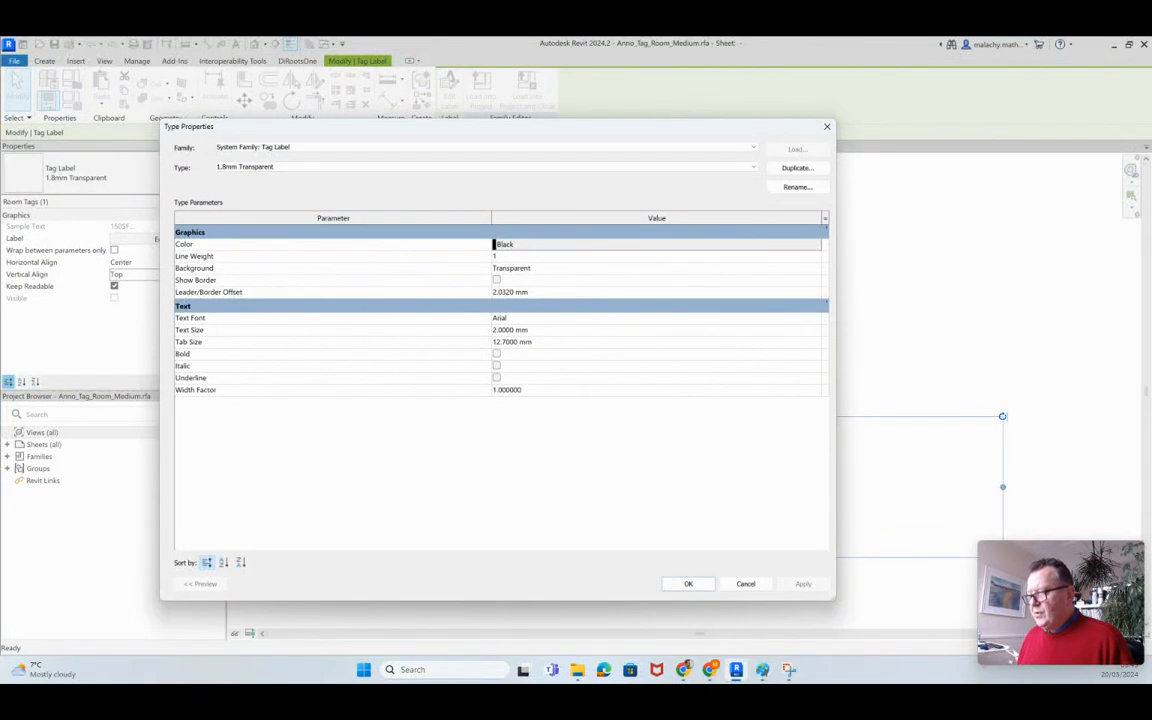
key("Return")
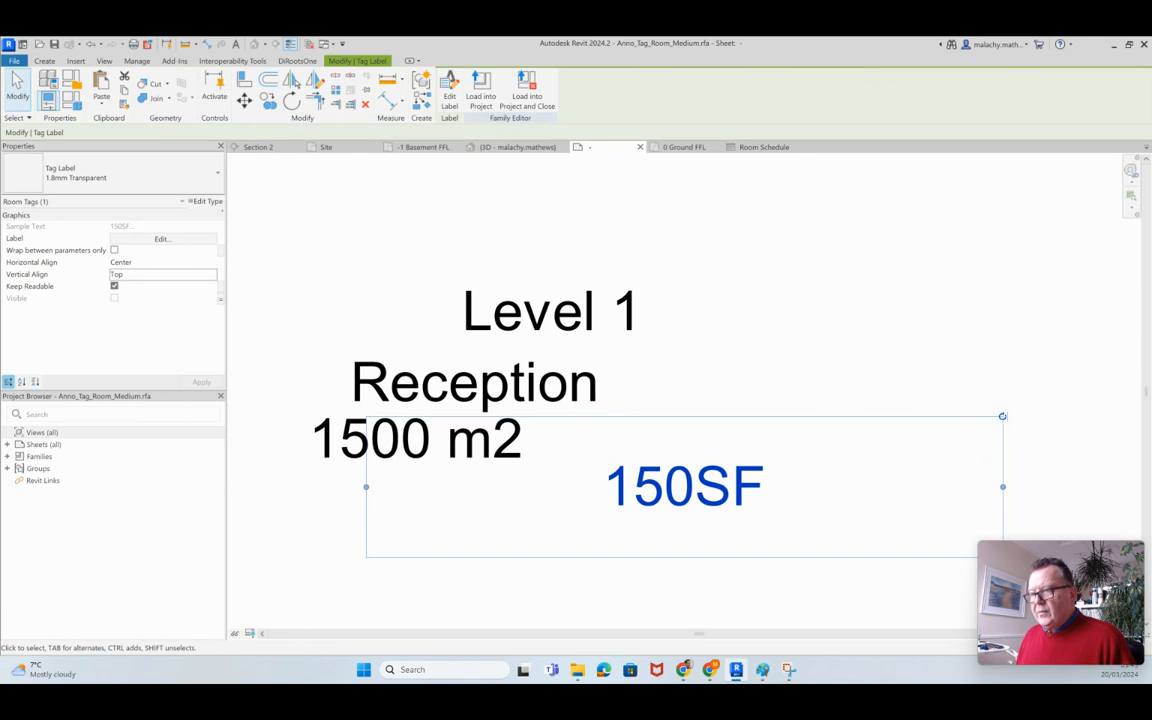
left_click(162, 262)
left_click(212, 262)
left_click(150, 274)
left_click(212, 274)
left_click(150, 297)
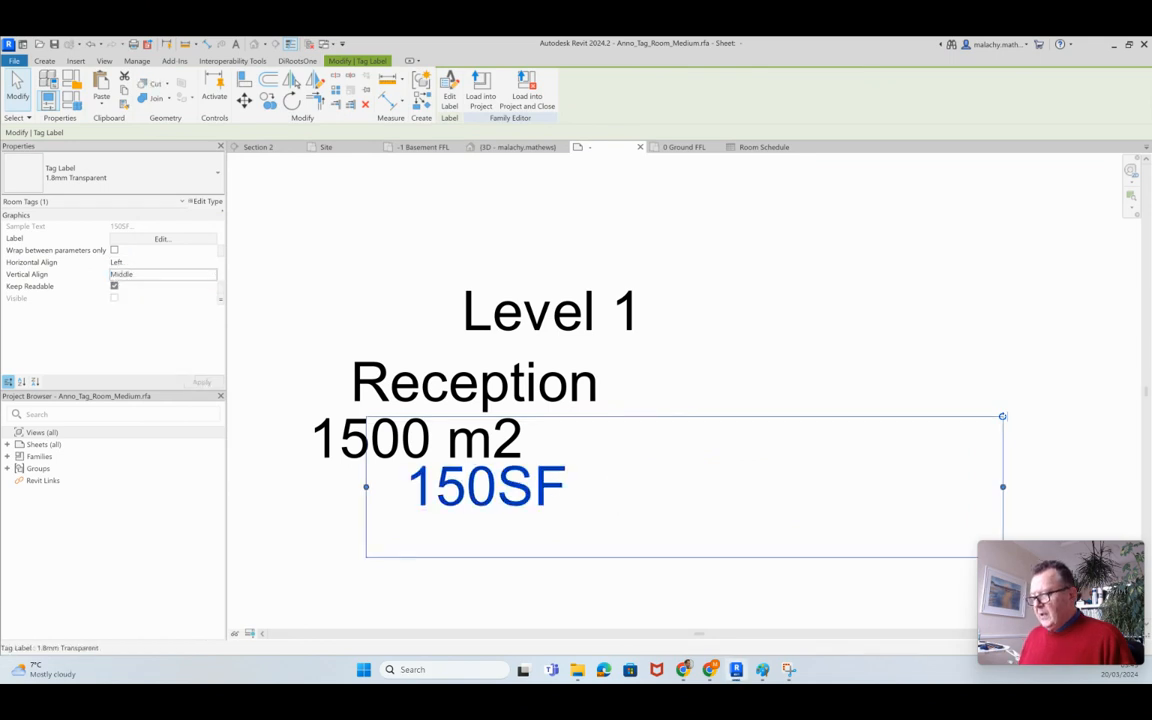
Move the 150SF, Reception and Level 1 labels so their text starts line up with the 1500 m2 label.
left_click_drag(480, 488, 383, 505)
left_click_drag(450, 383, 408, 383)
left_click(535, 315)
left_click_drag(535, 312, 381, 312)
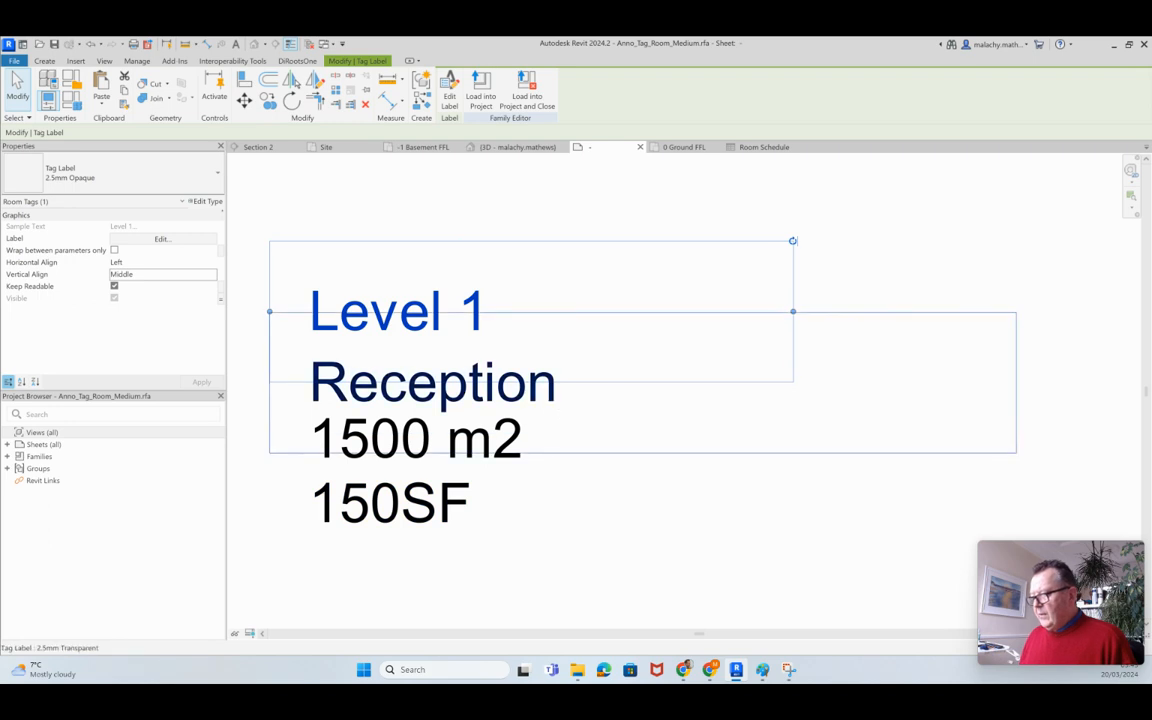
Widen the Level 1 label's text box by extending its right end, and deselect the label.
left_click_drag(397, 312, 397, 313)
left_click_drag(793, 311, 935, 311)
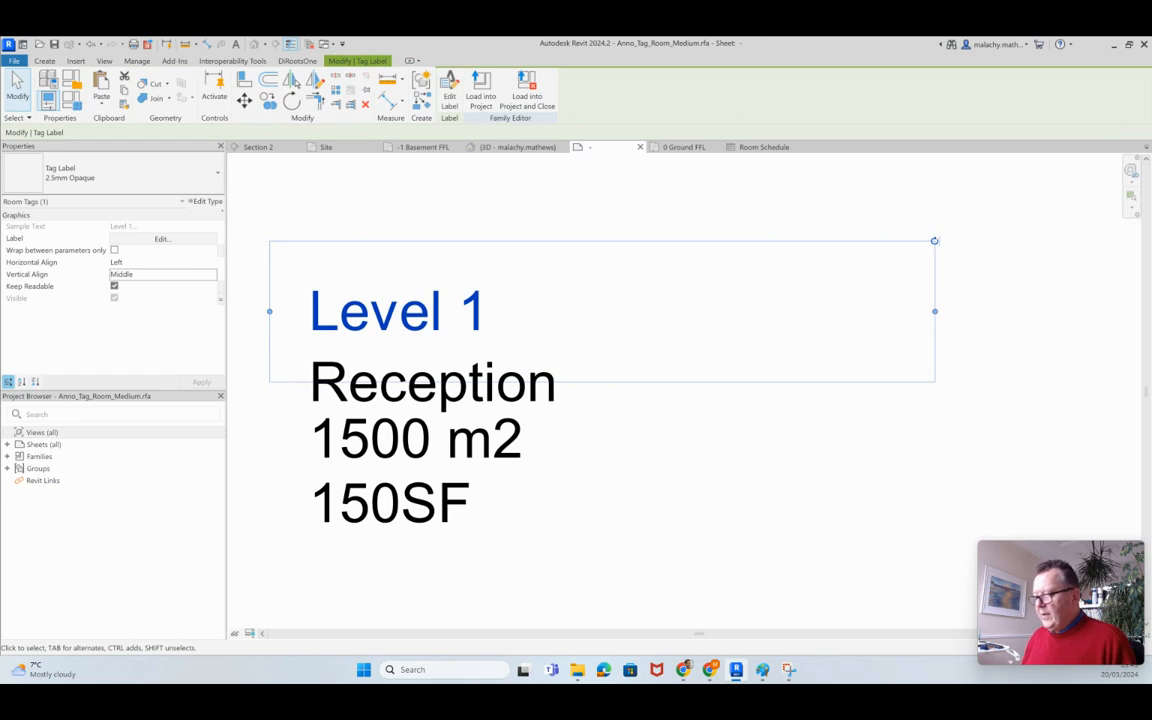
key("Escape")
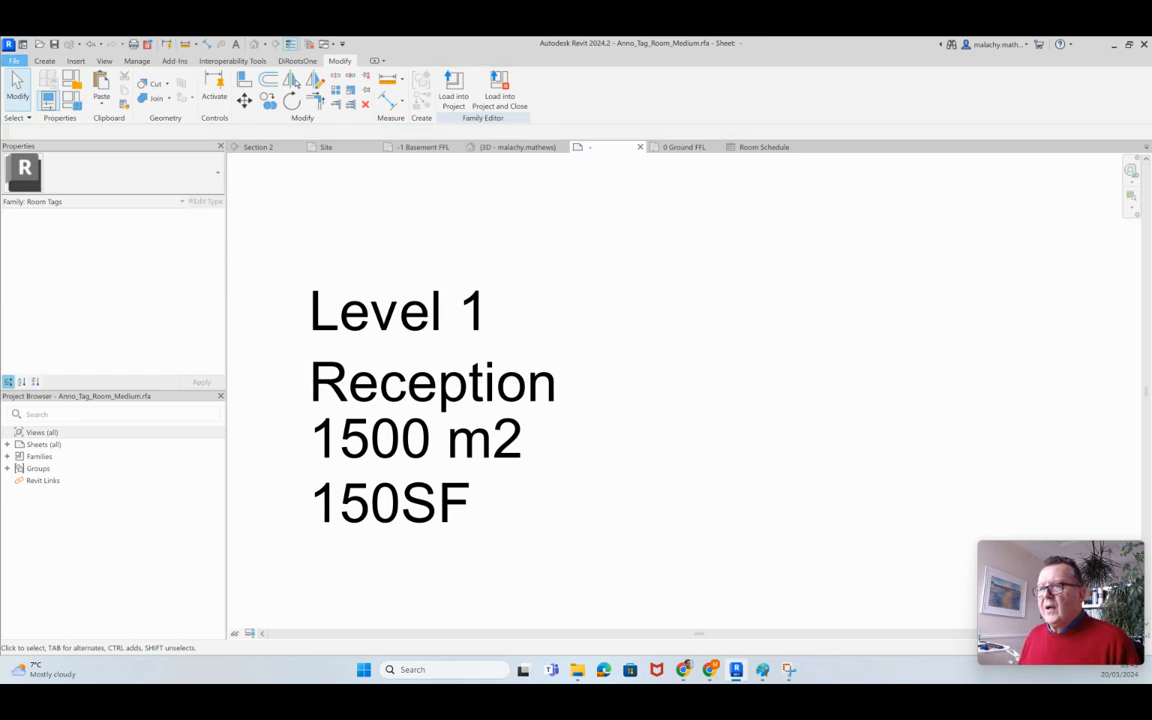
Start saving the tag as a new family file and browse to the Tags folder within the UK Annotations library.
left_click(14, 60)
mouse_move(44, 214)
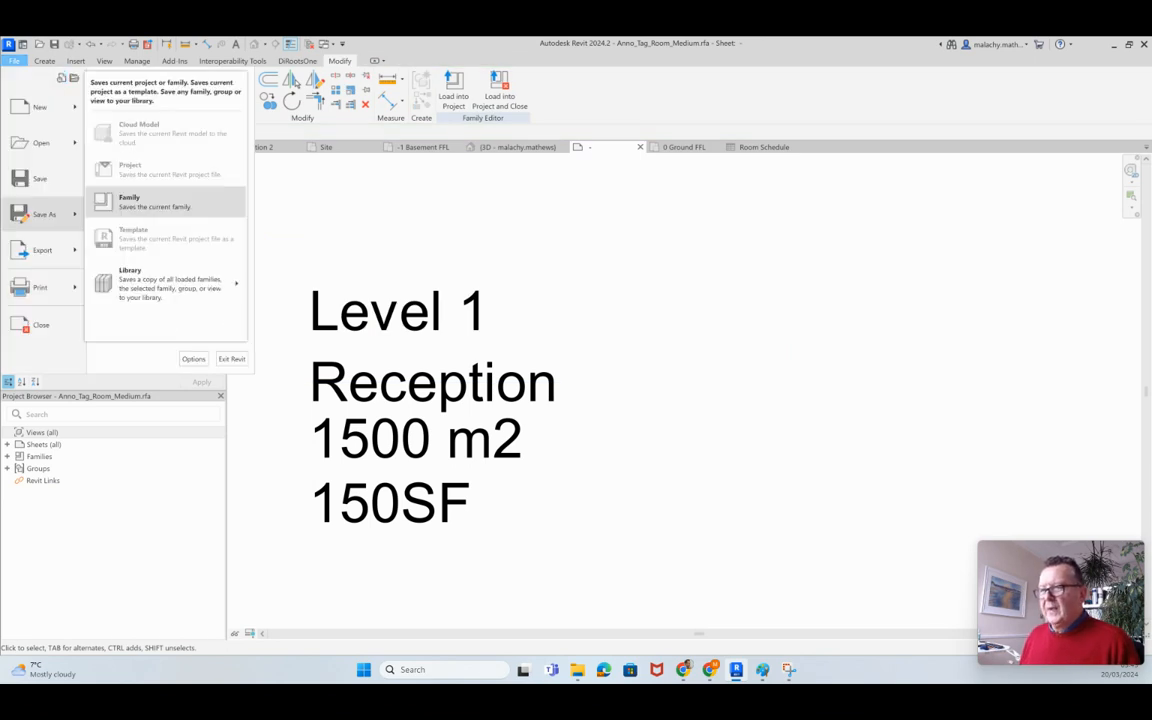
left_click(150, 202)
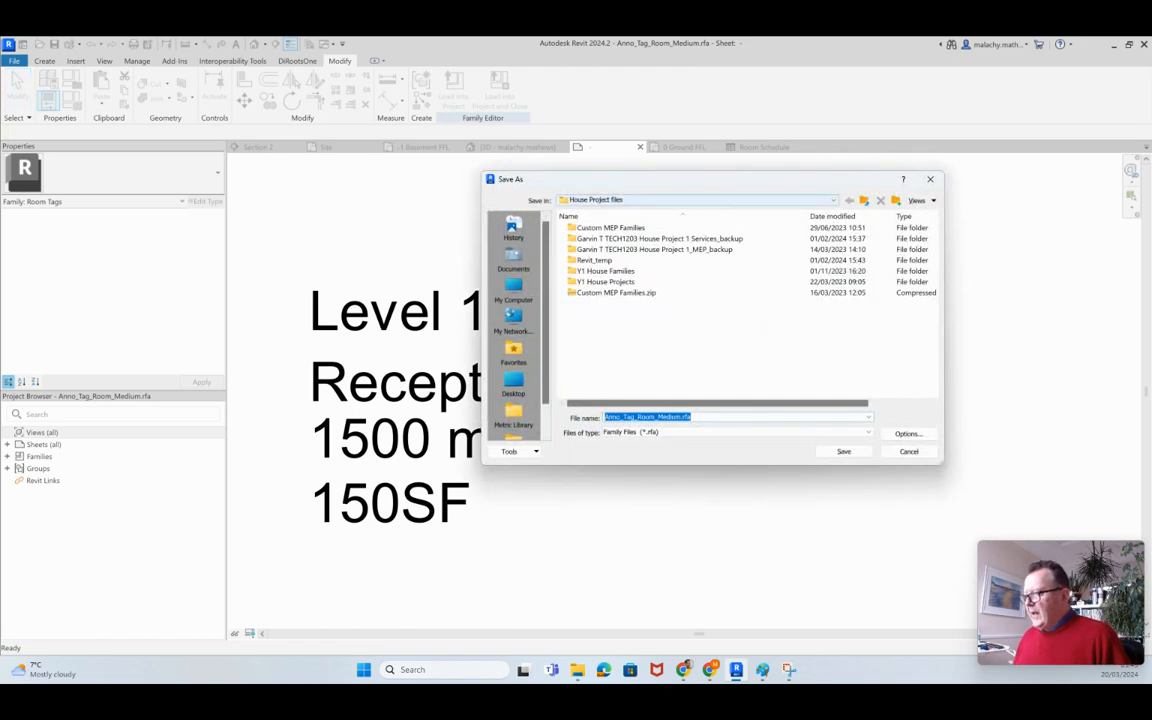
left_click(595, 200)
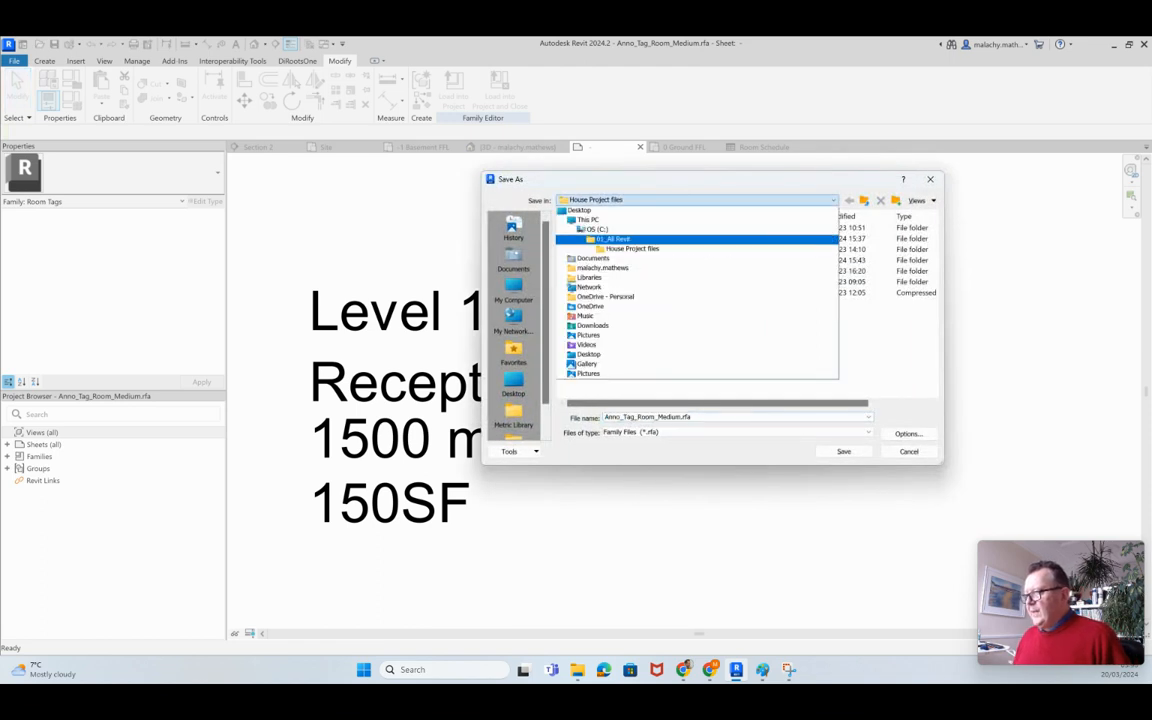
left_click(612, 239)
double_click(600, 312)
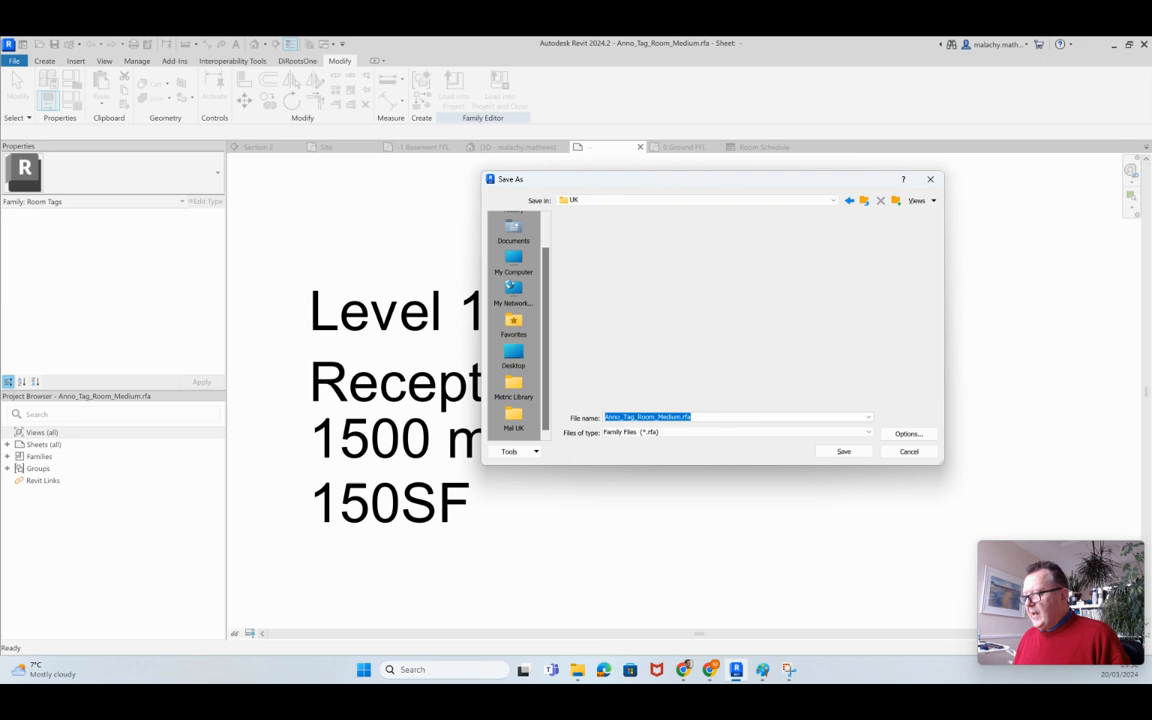
scroll(600, 336, "down", 2)
double_click(596, 336)
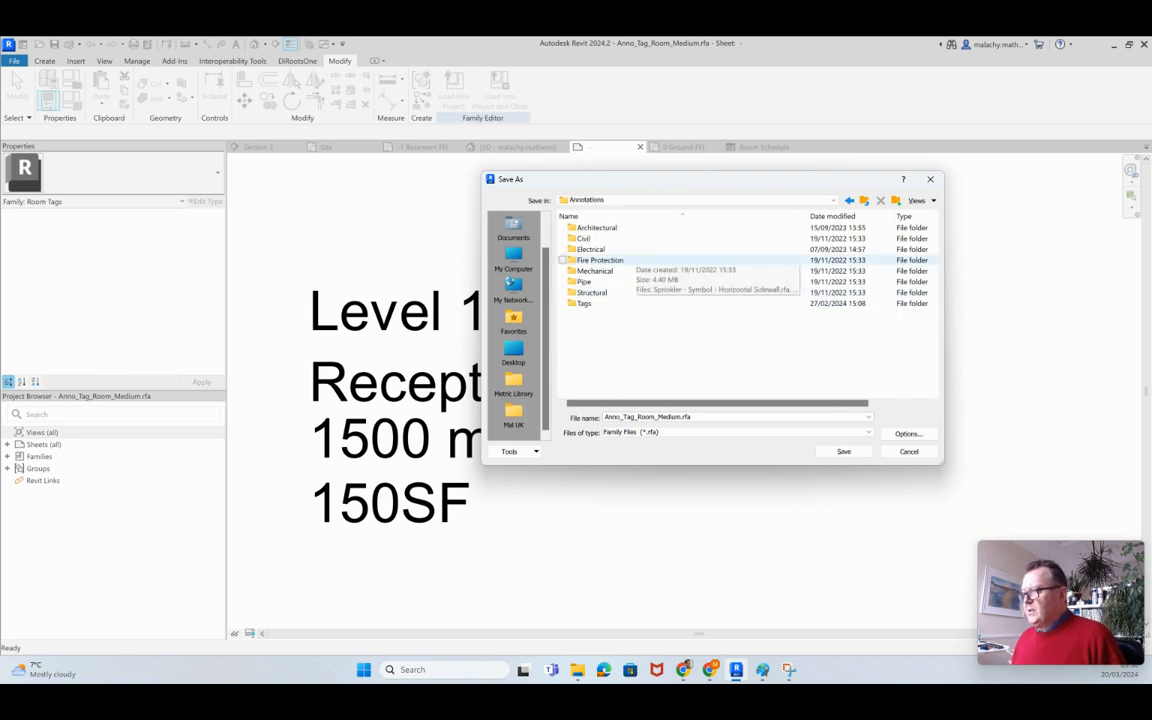
double_click(584, 303)
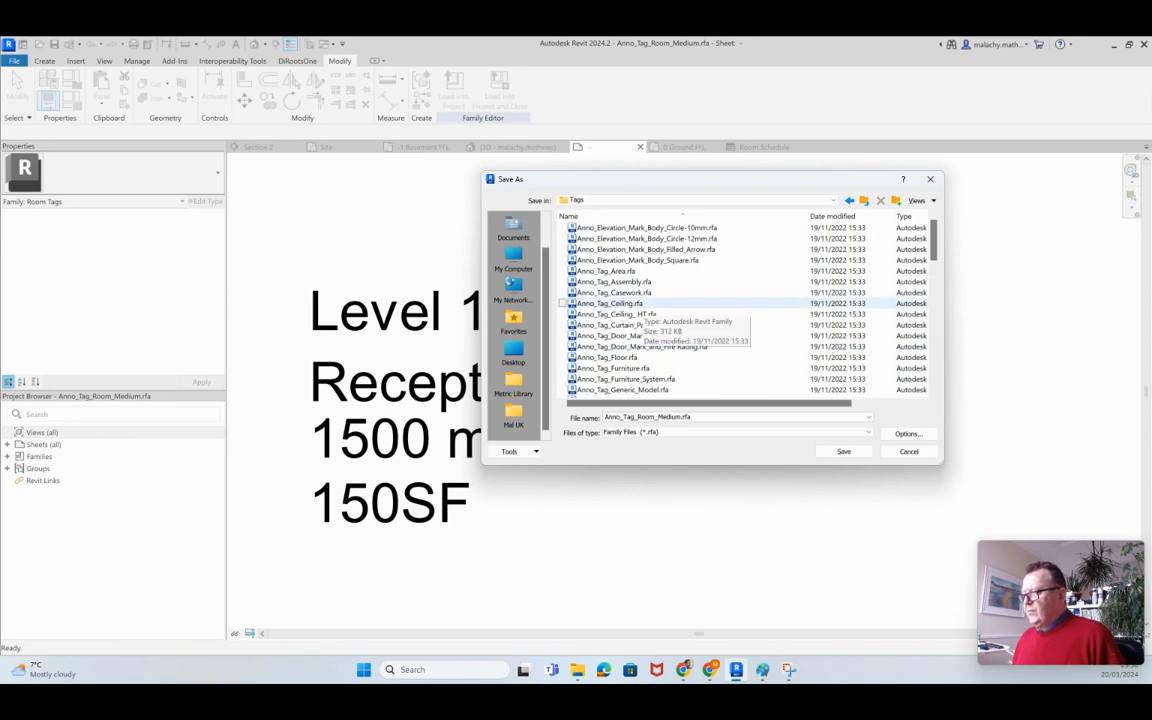
scroll(610, 310, "down", 5)
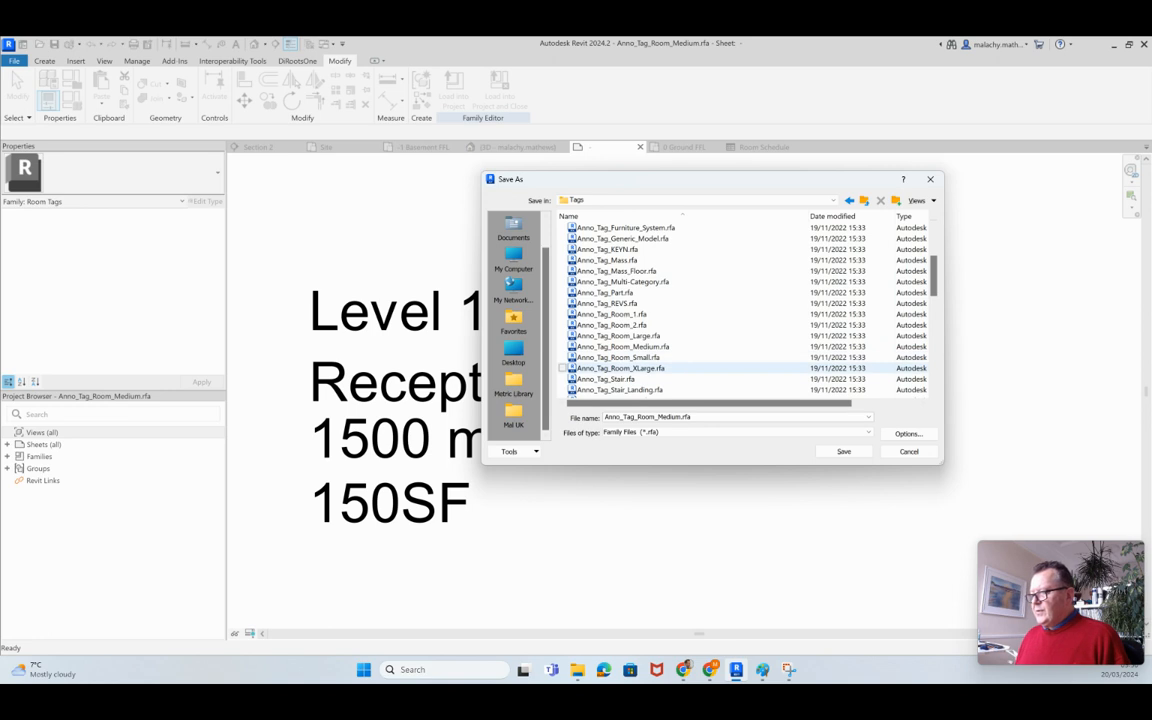
Save the family as AT_Room_Medium.rfa and load it into the project.
double_click(660, 417)
left_click(682, 417)
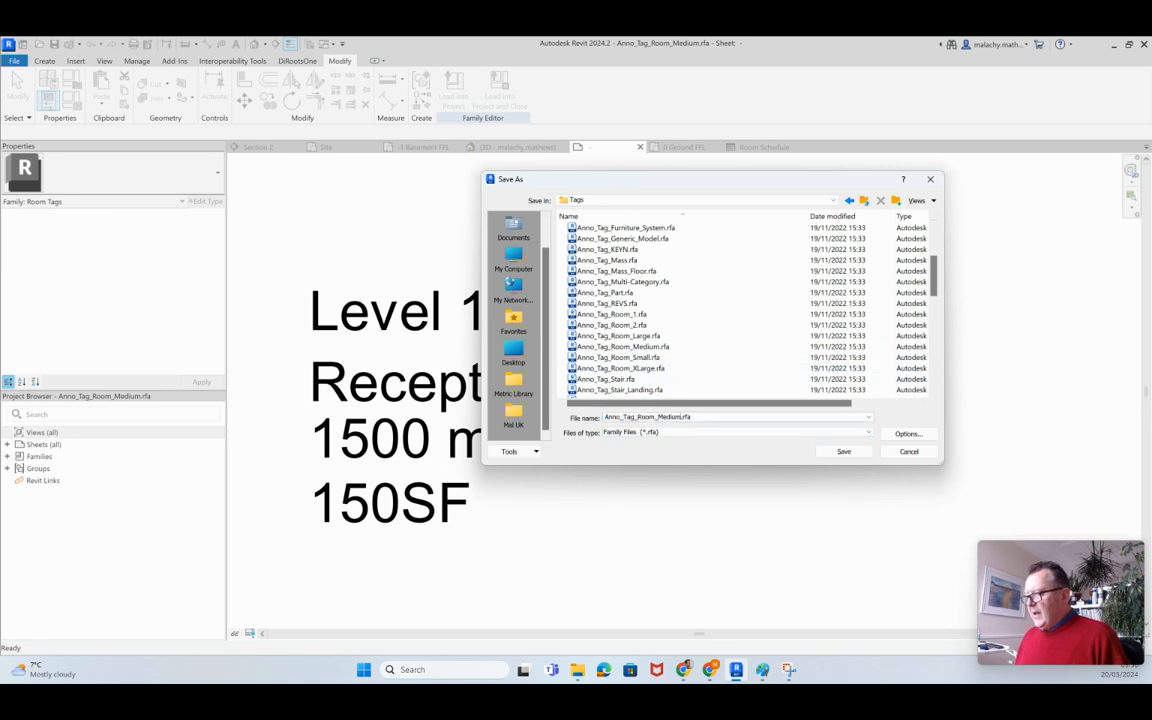
left_click_drag(635, 417, 603, 417)
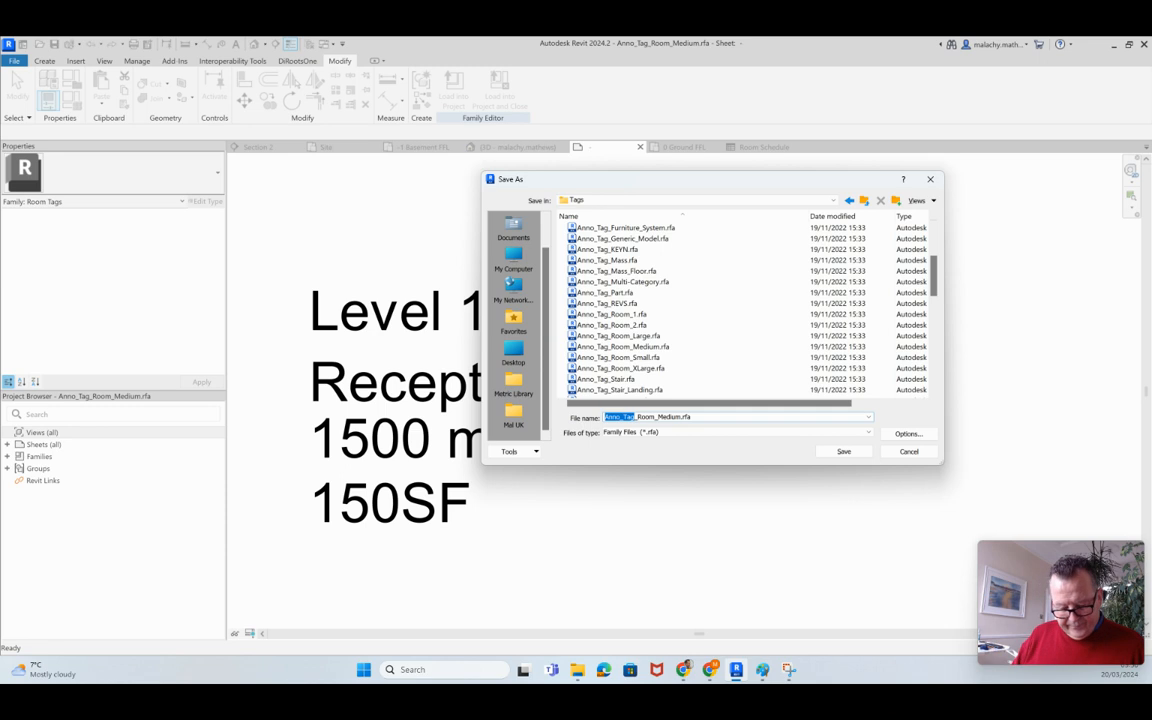
type("AT")
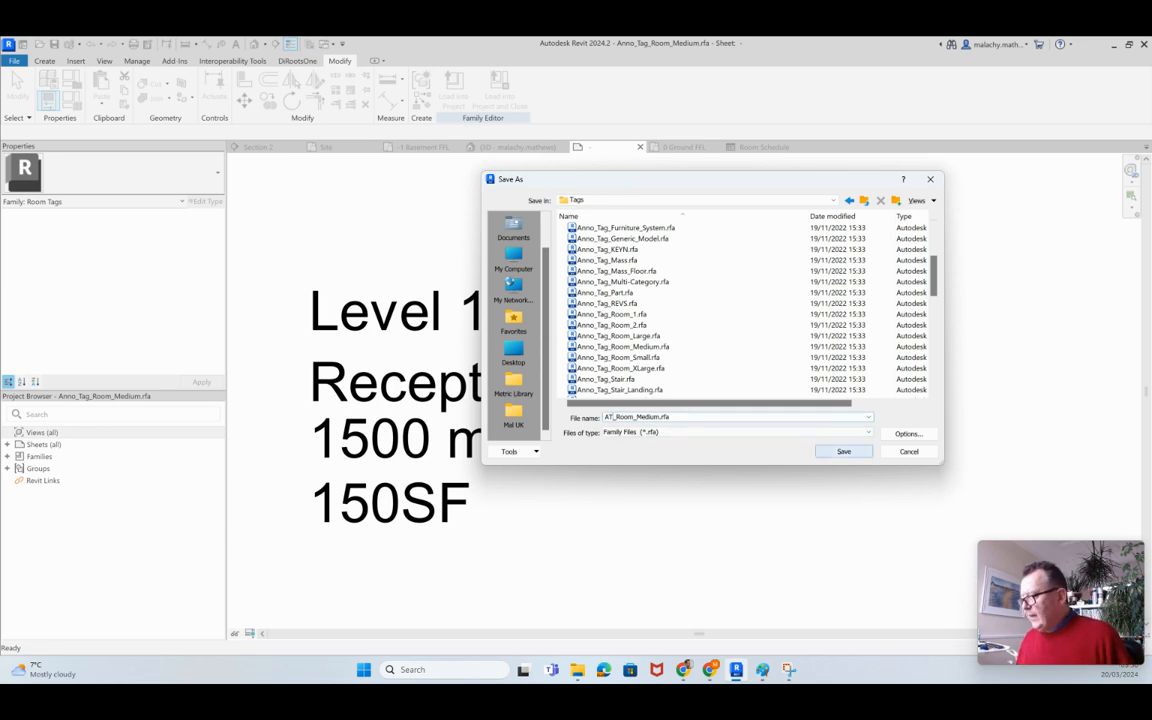
left_click(844, 451)
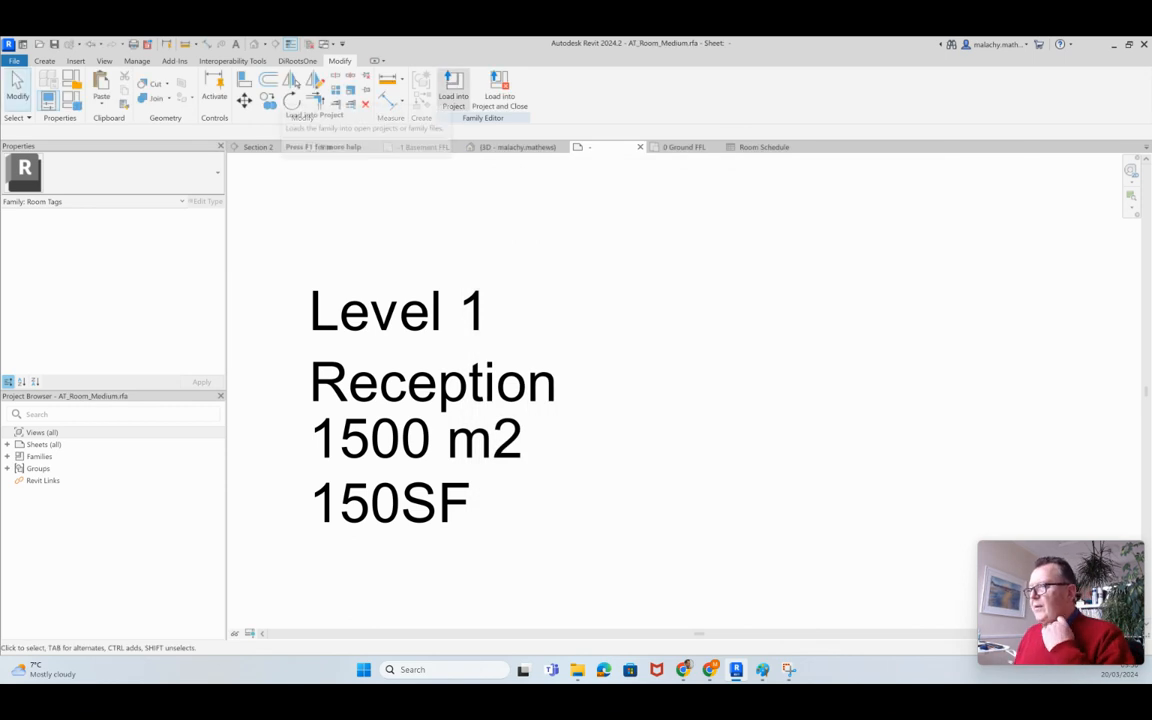
left_click(453, 88)
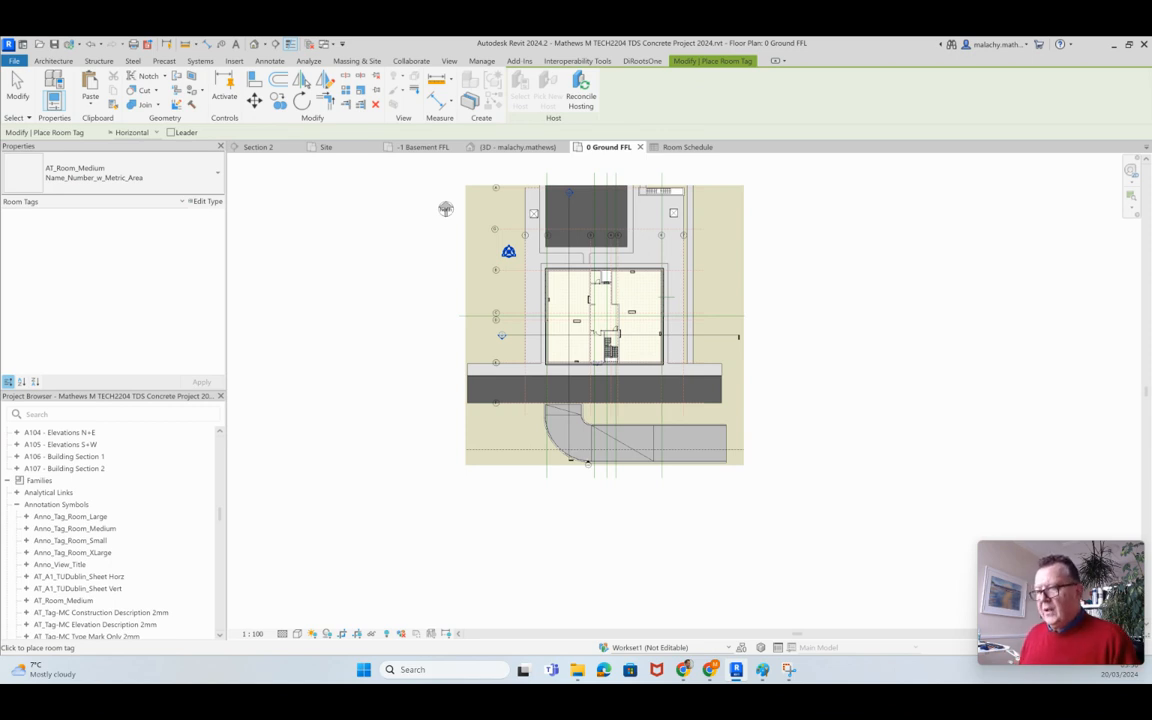
Turn on Interior Fill and Reference for Rooms in the visibility/graphic overrides of the 0 Ground FFL plan.
key("v")
key("g")
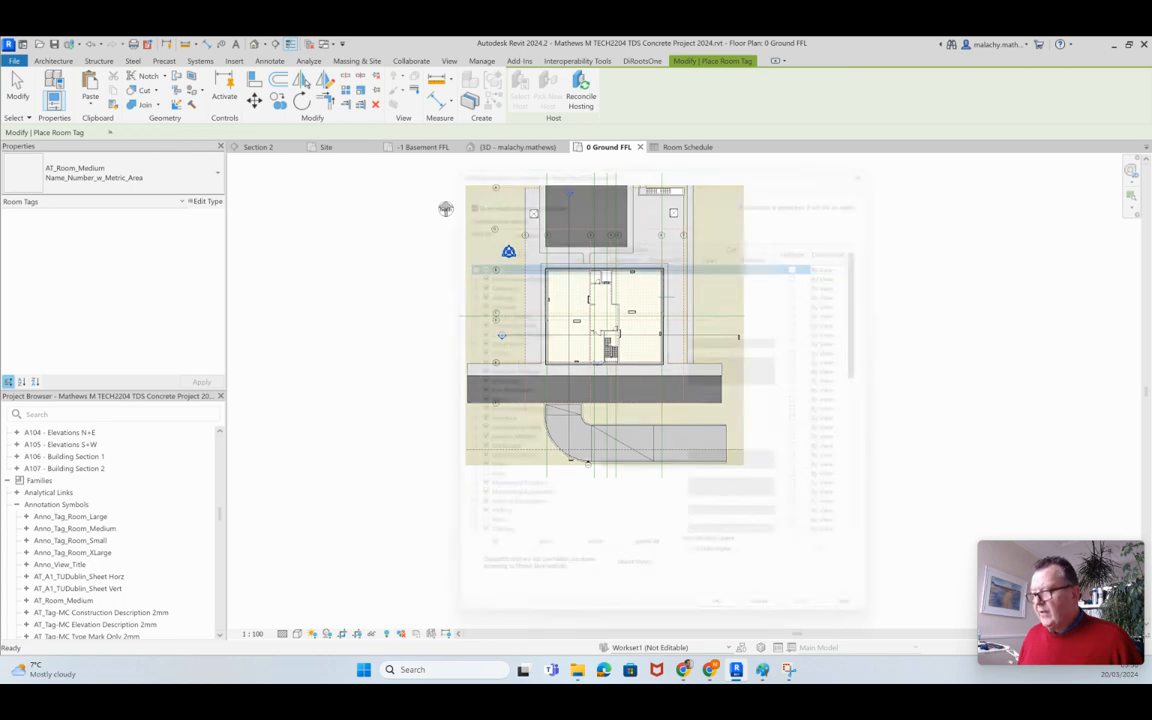
scroll(620, 355, "down", 5)
scroll(620, 355, "down", 1)
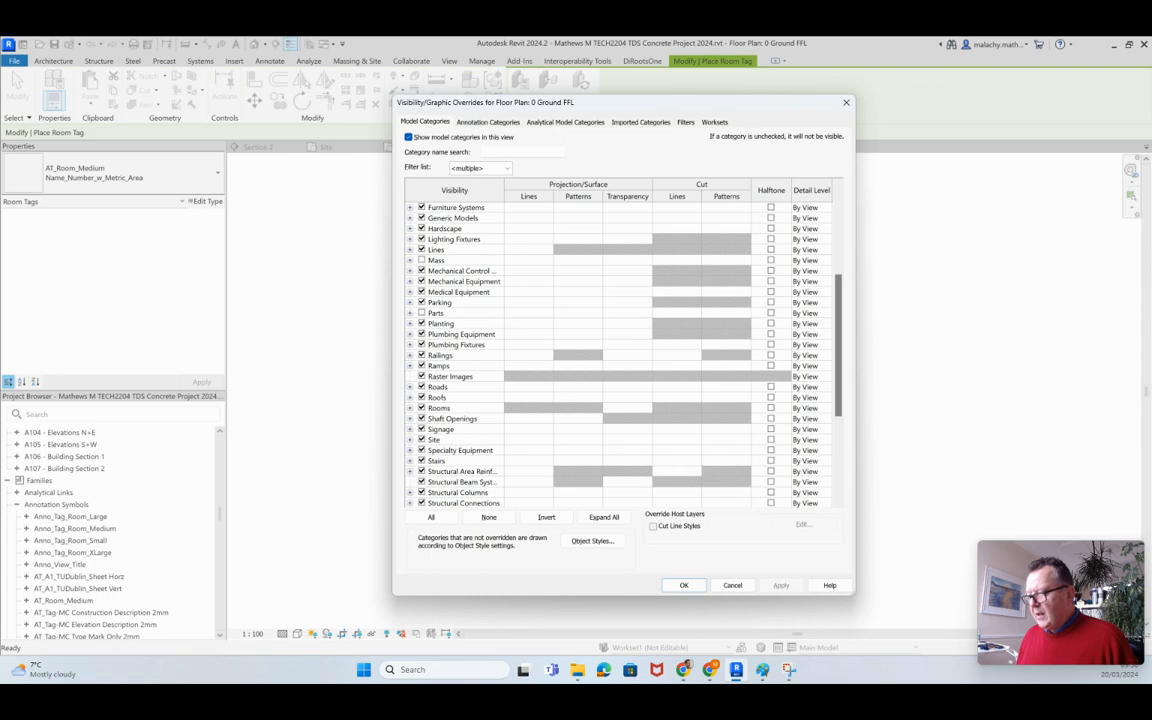
left_click(409, 408)
left_click(433, 428)
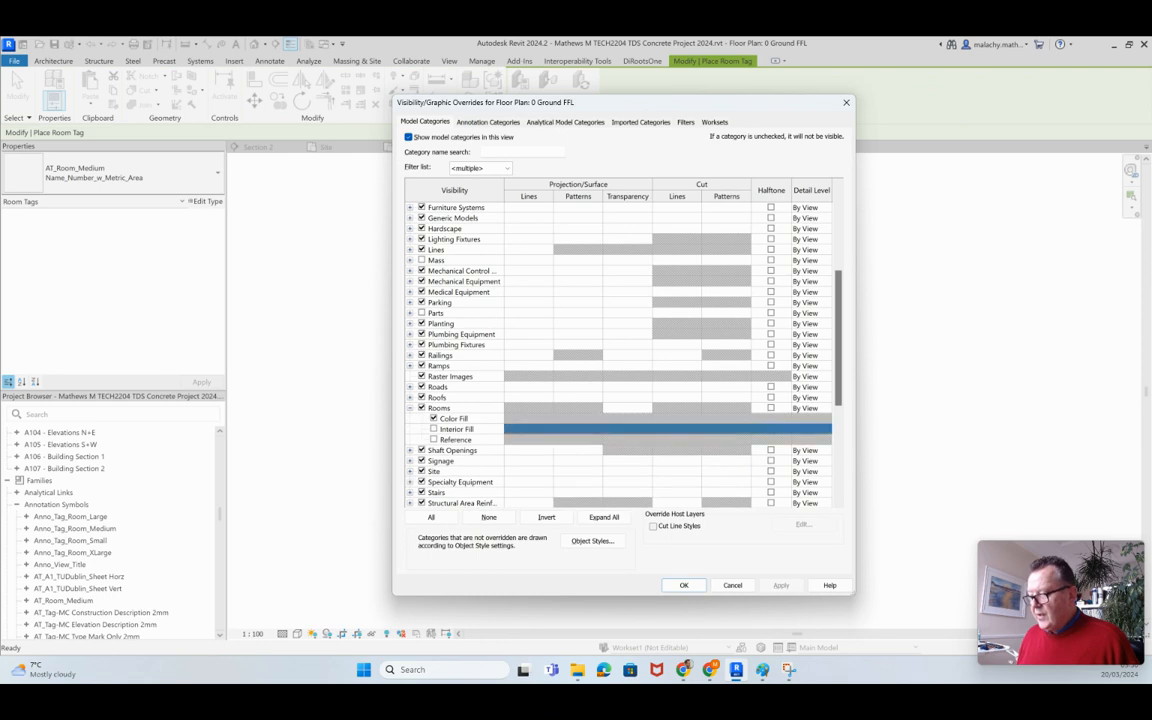
left_click(433, 439)
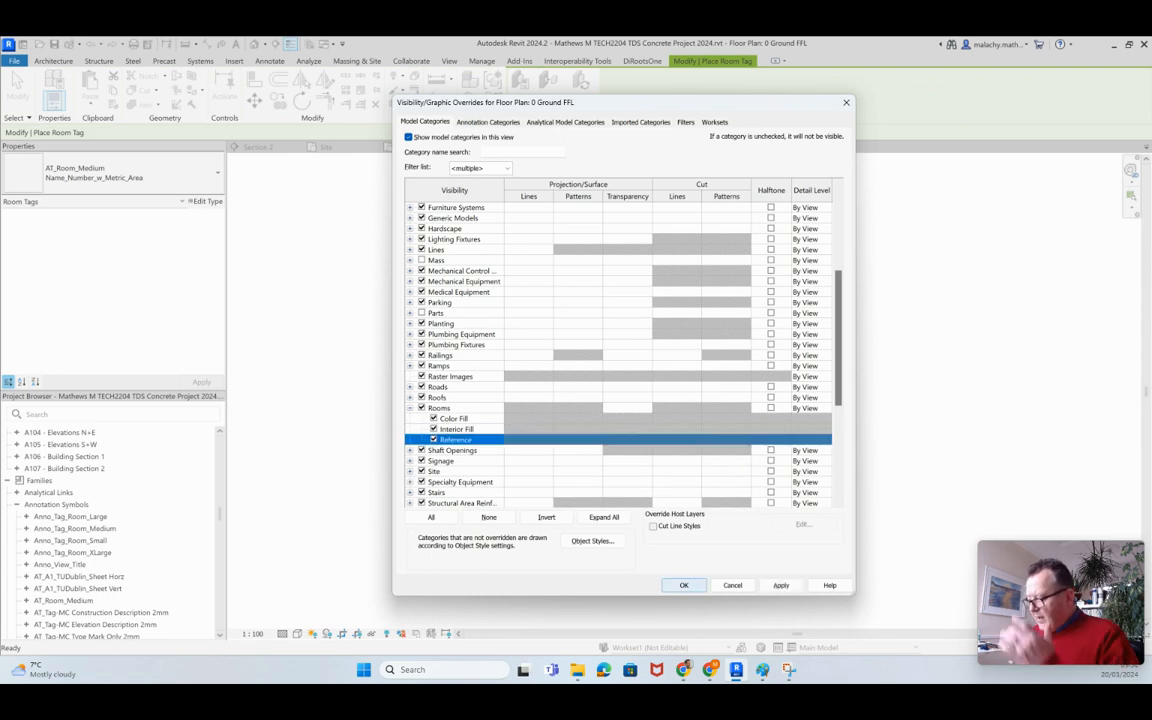
left_click(684, 585)
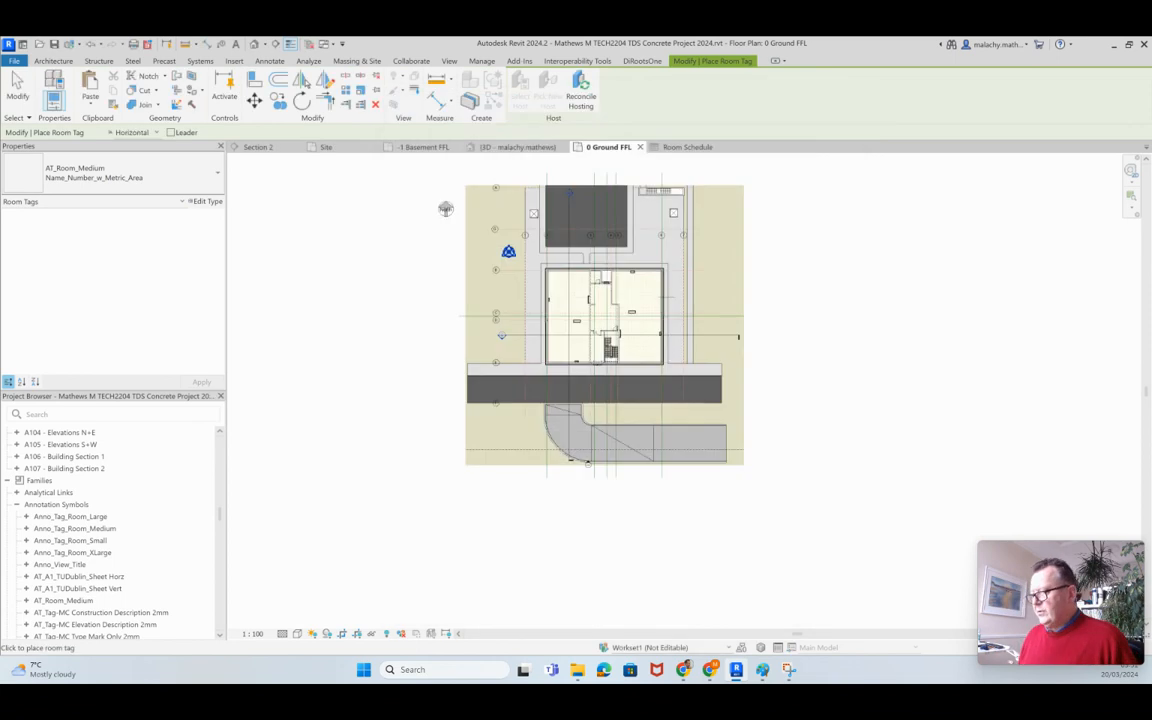
Place a room with the AT_Room_Medium Name_Number_w_Metric_Area tag in the central core space just above the stairs, and end the Room command.
scroll(645, 278, "up", 4)
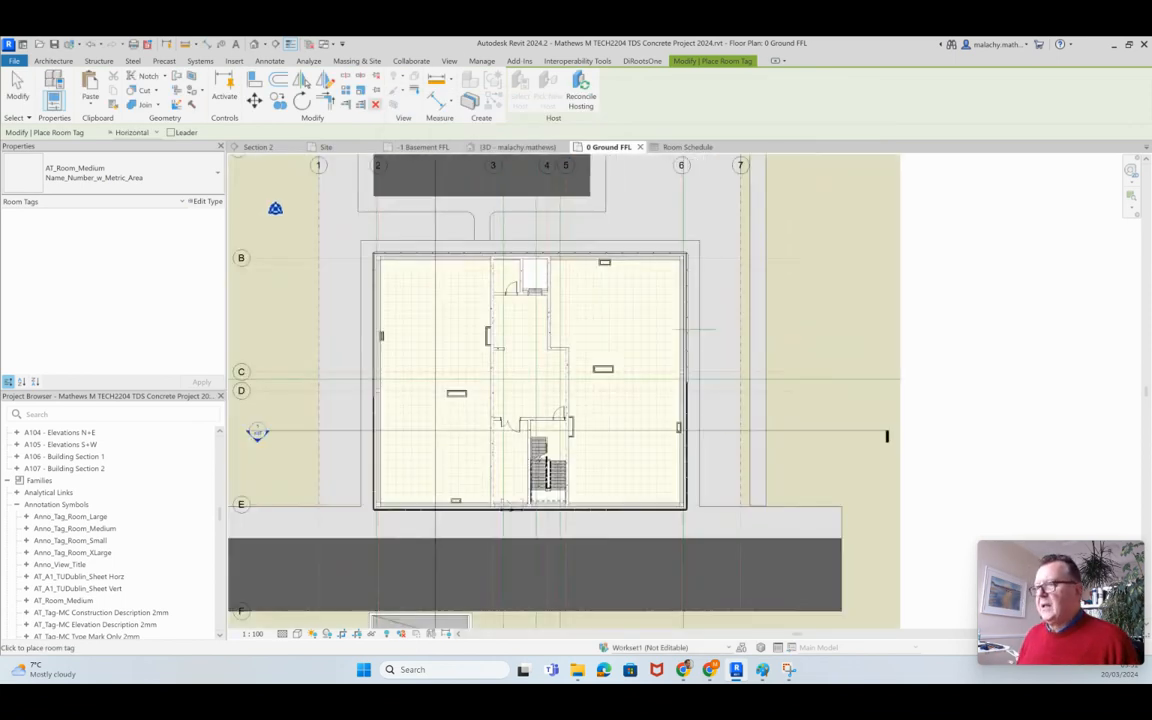
left_click(54, 60)
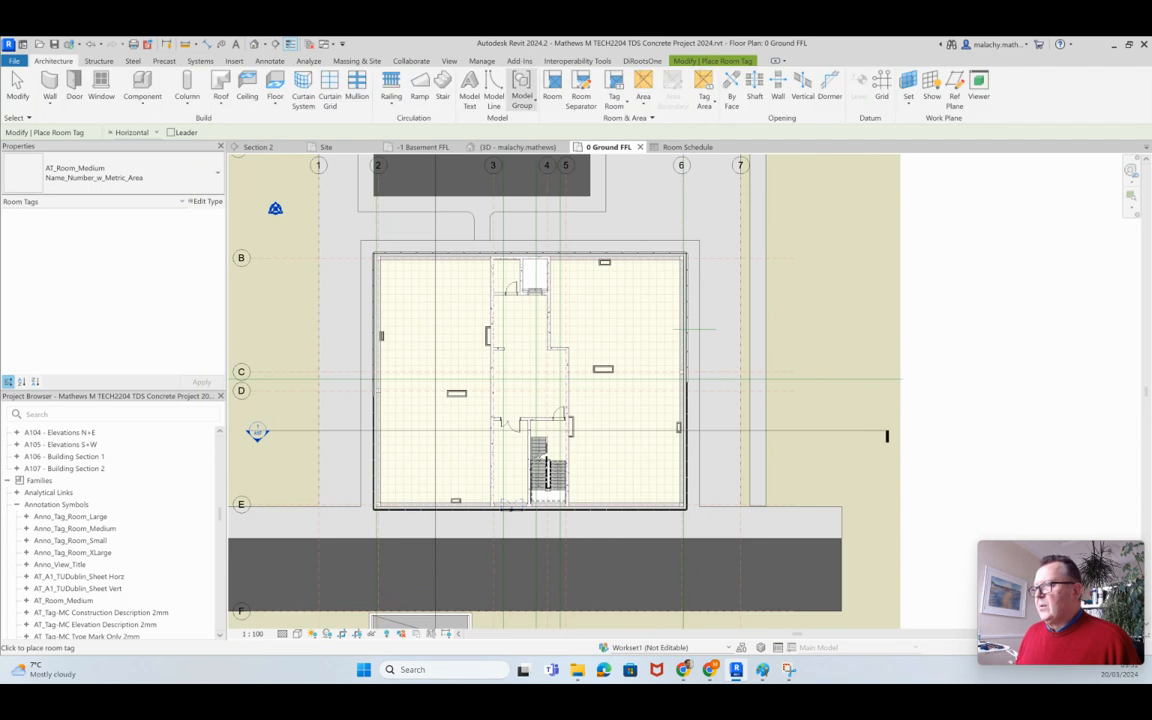
left_click(553, 88)
left_click(120, 172)
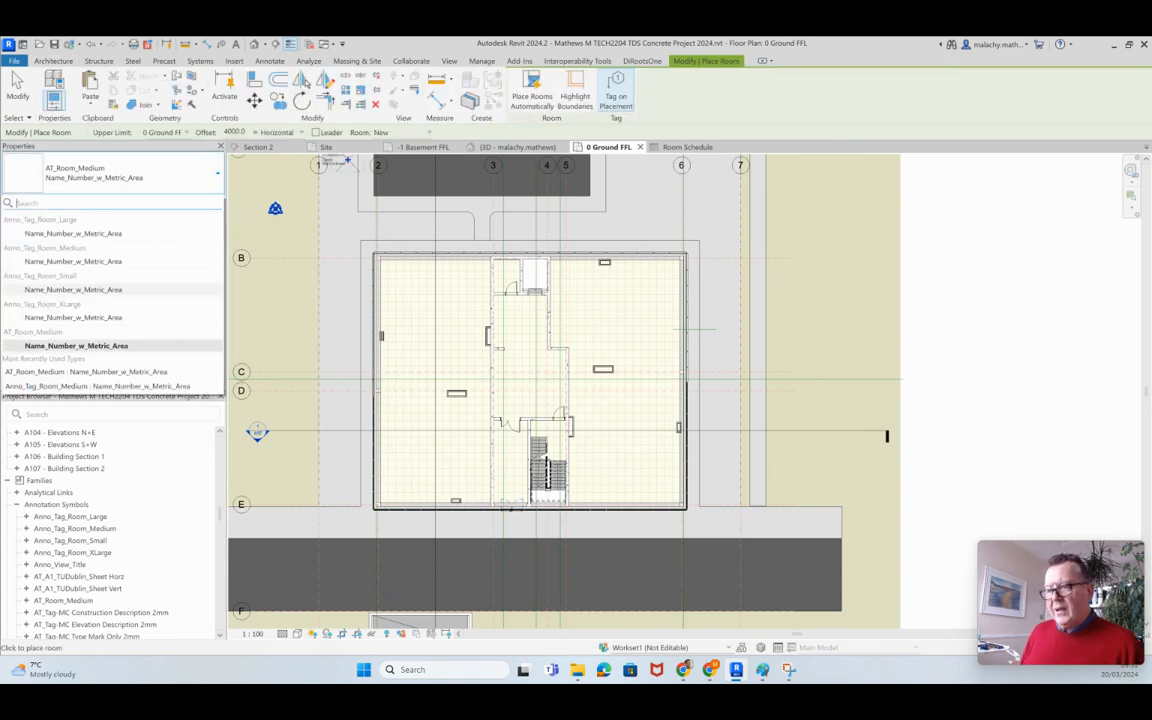
left_click(86, 372)
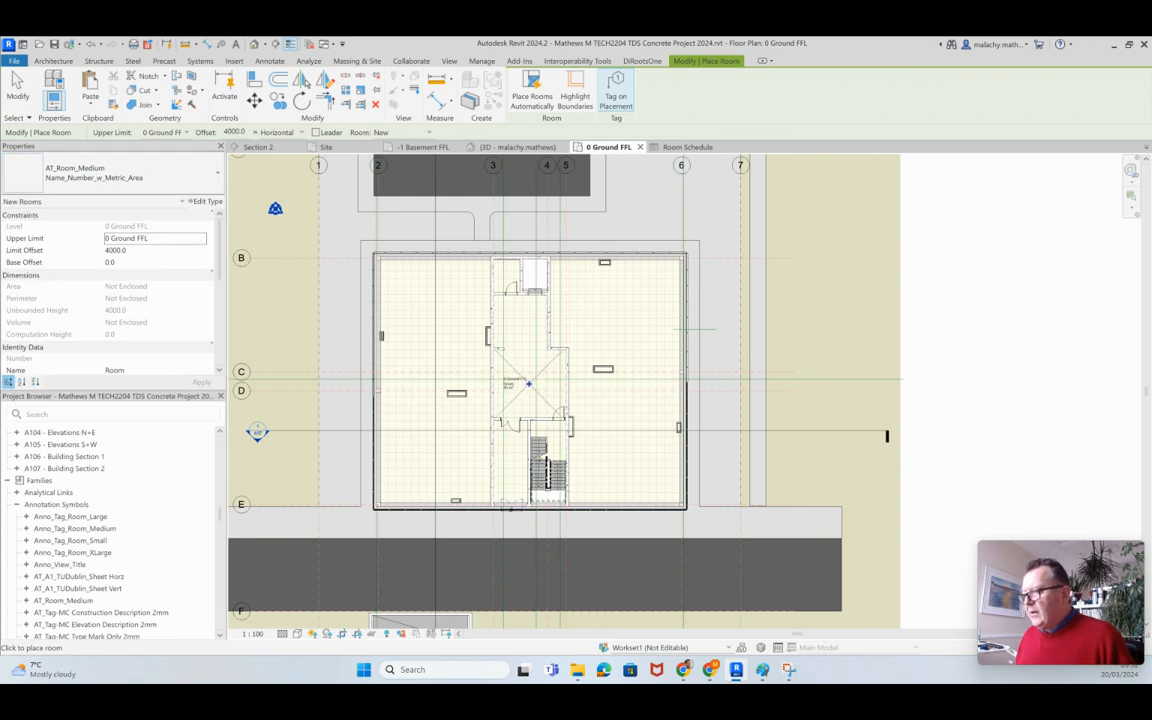
scroll(529, 383, "up", 2)
scroll(529, 383, "up", 2)
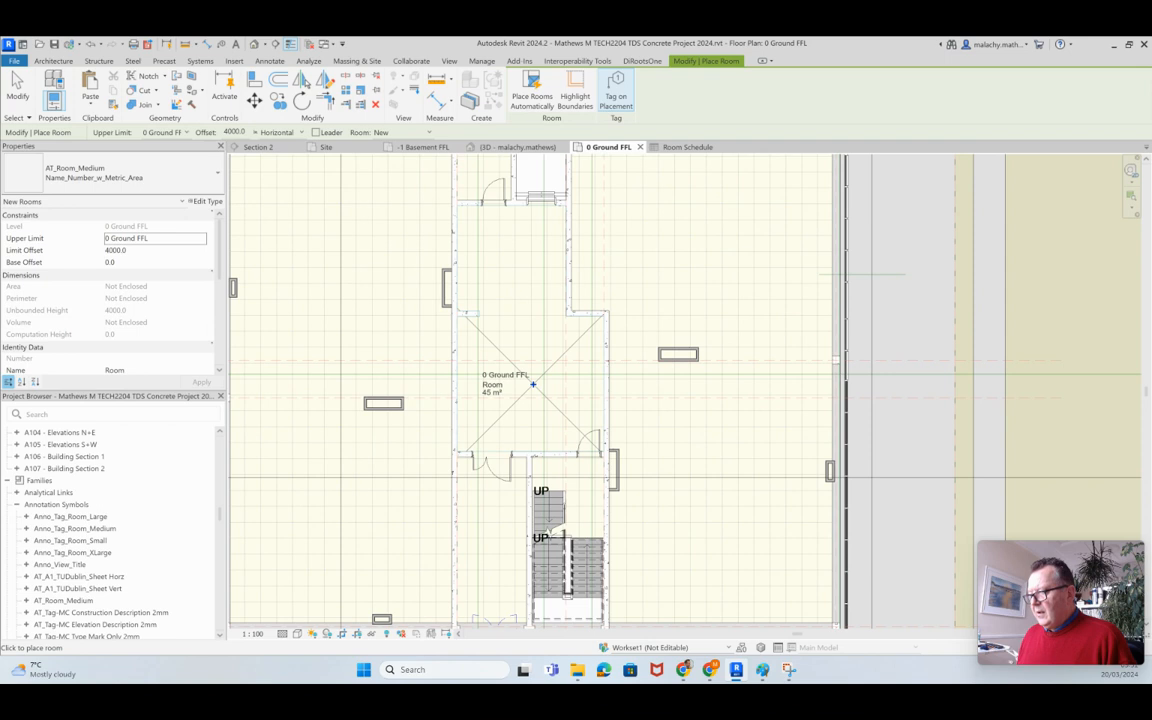
left_click(533, 384)
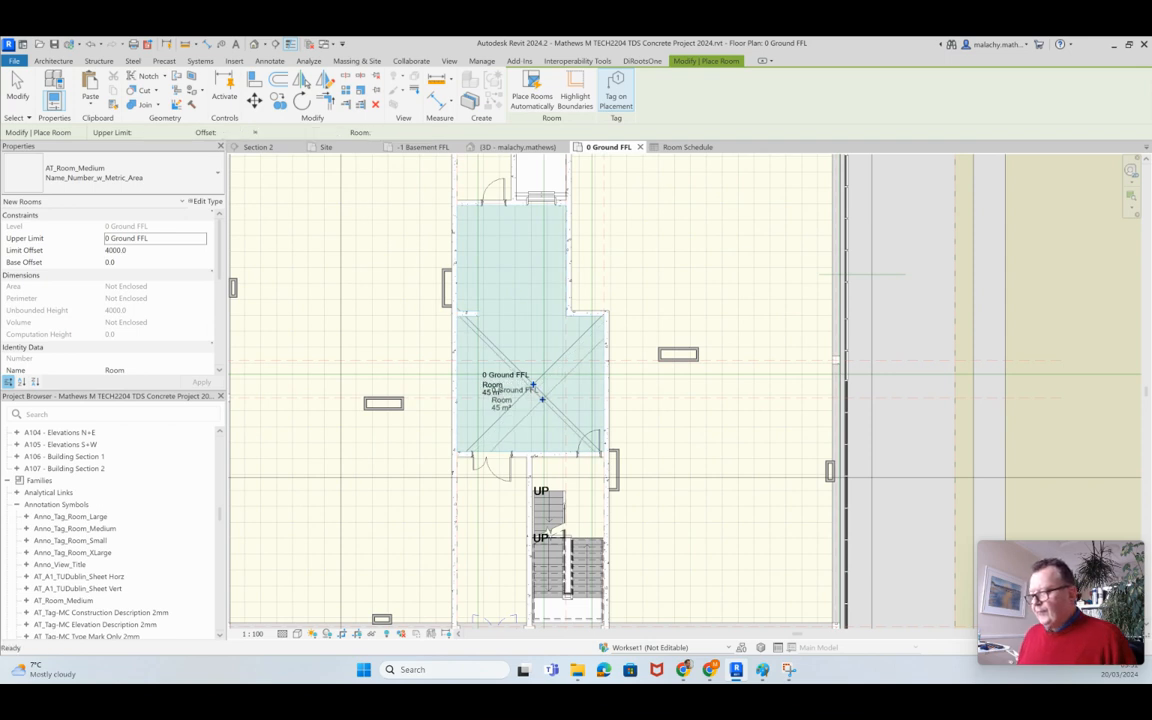
key("Escape")
key("Escape")
Rename the room in the central core space as Lobby 3 through its room tag.
scroll(490, 393, "up", 2)
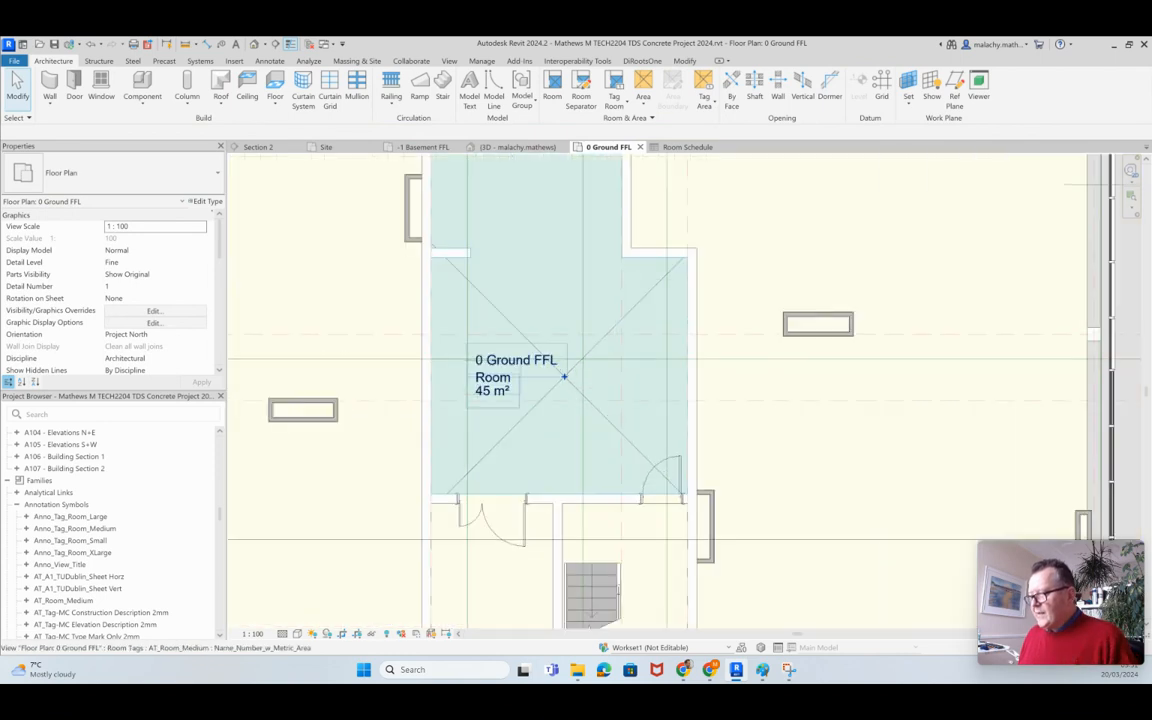
scroll(500, 379, "up", 2)
double_click(500, 379)
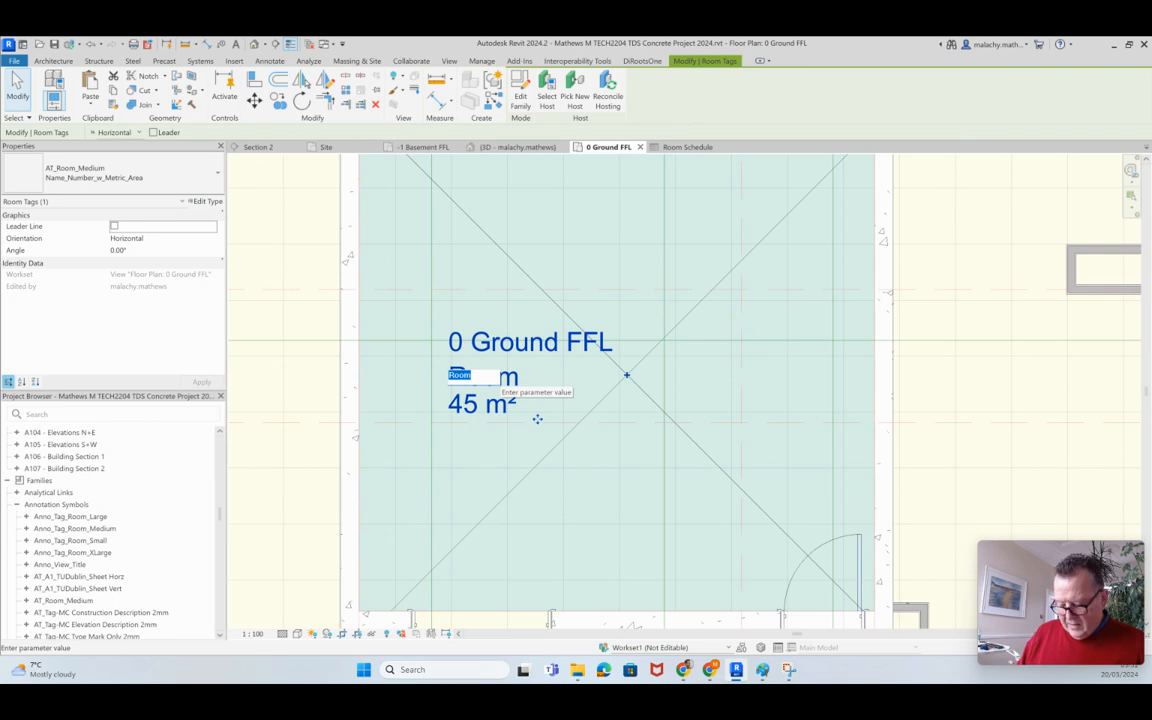
type("Lobby 3")
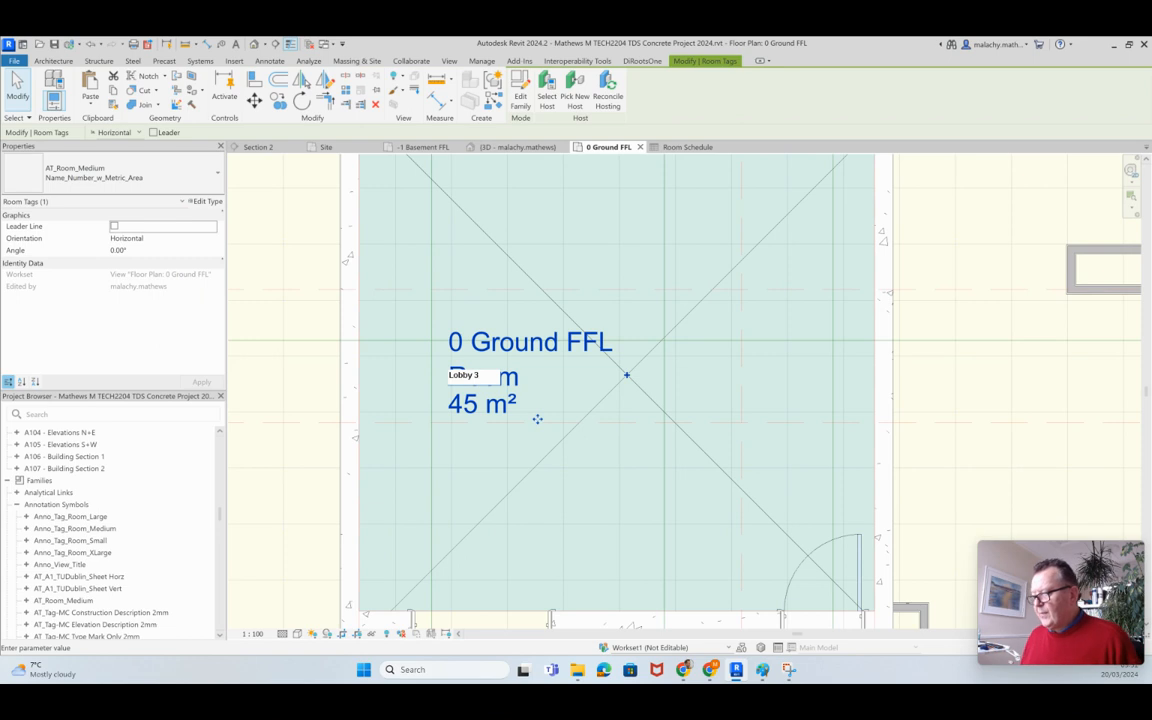
key("Return")
scroll(540, 421, "down", 5)
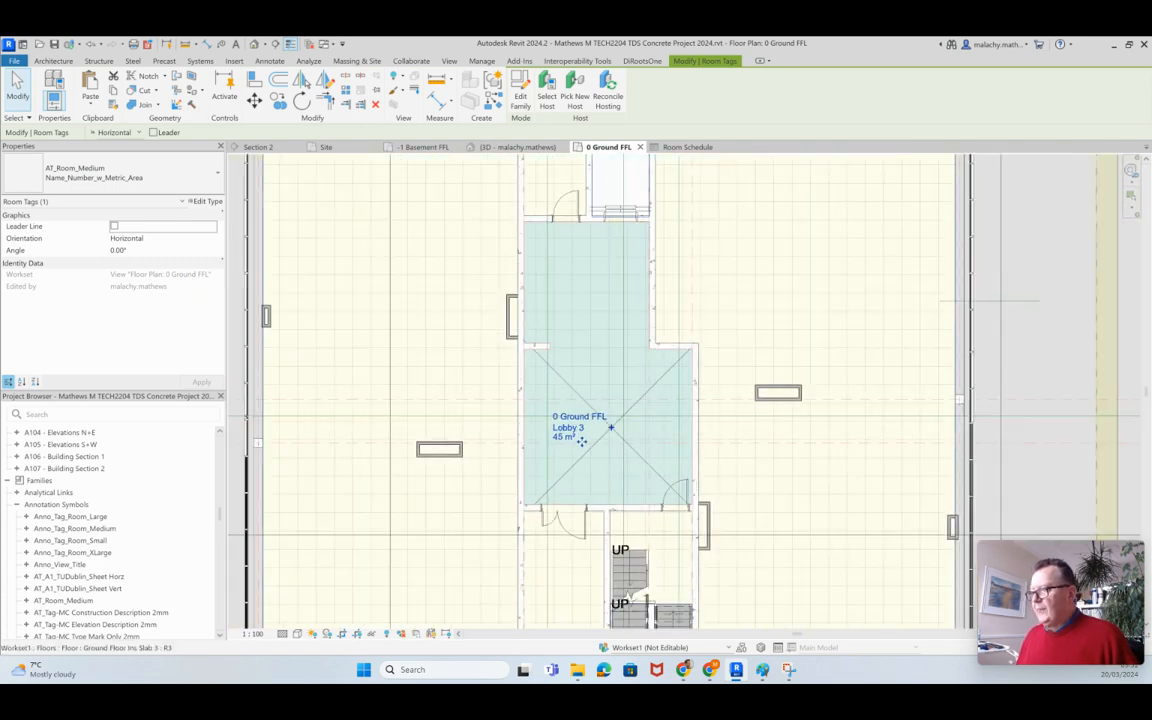
key("Escape")
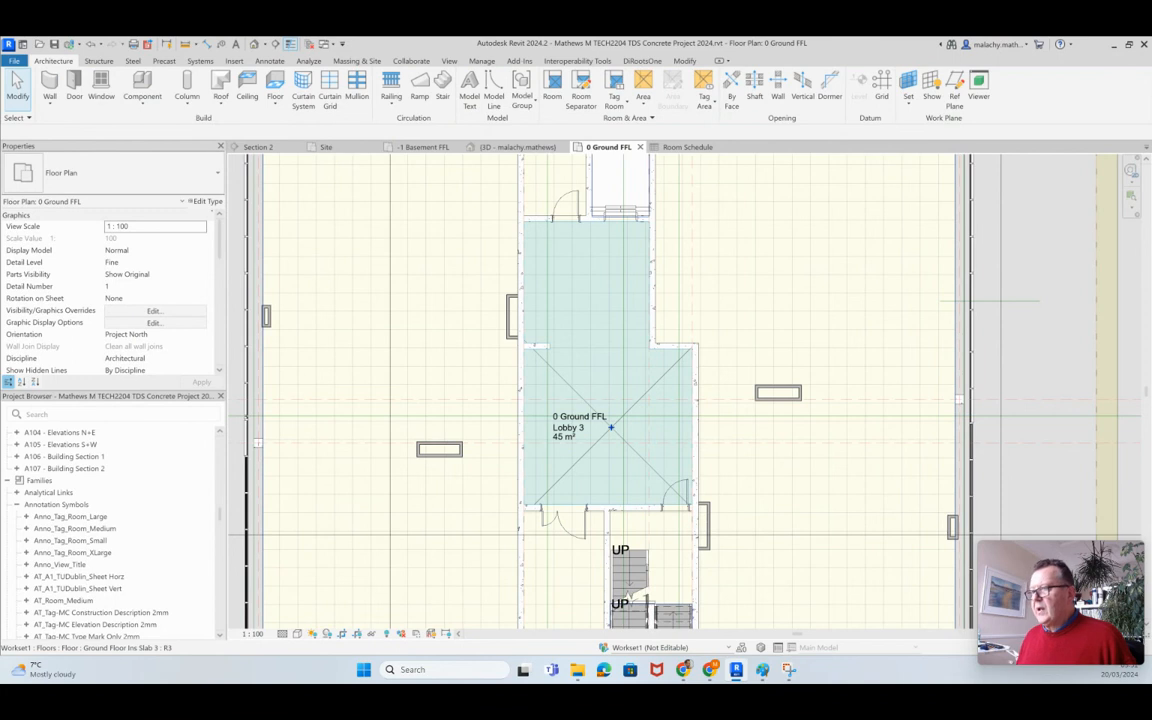
left_click(552, 88)
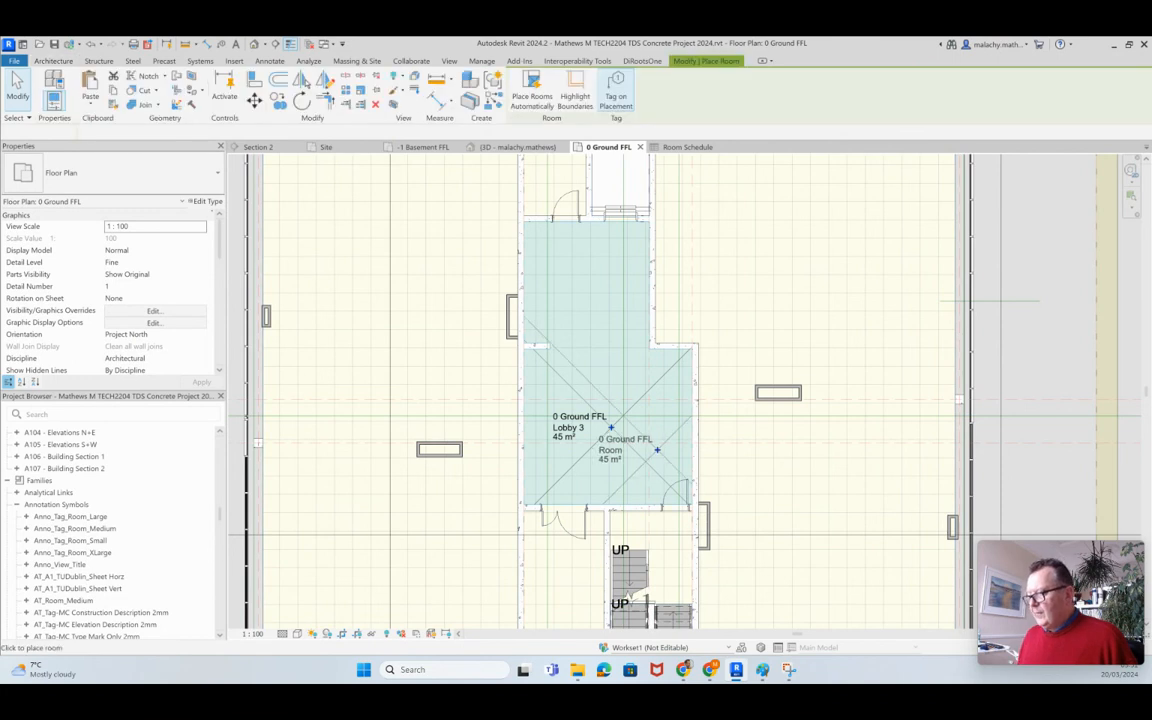
middle_click_drag(665, 364, 684, 219)
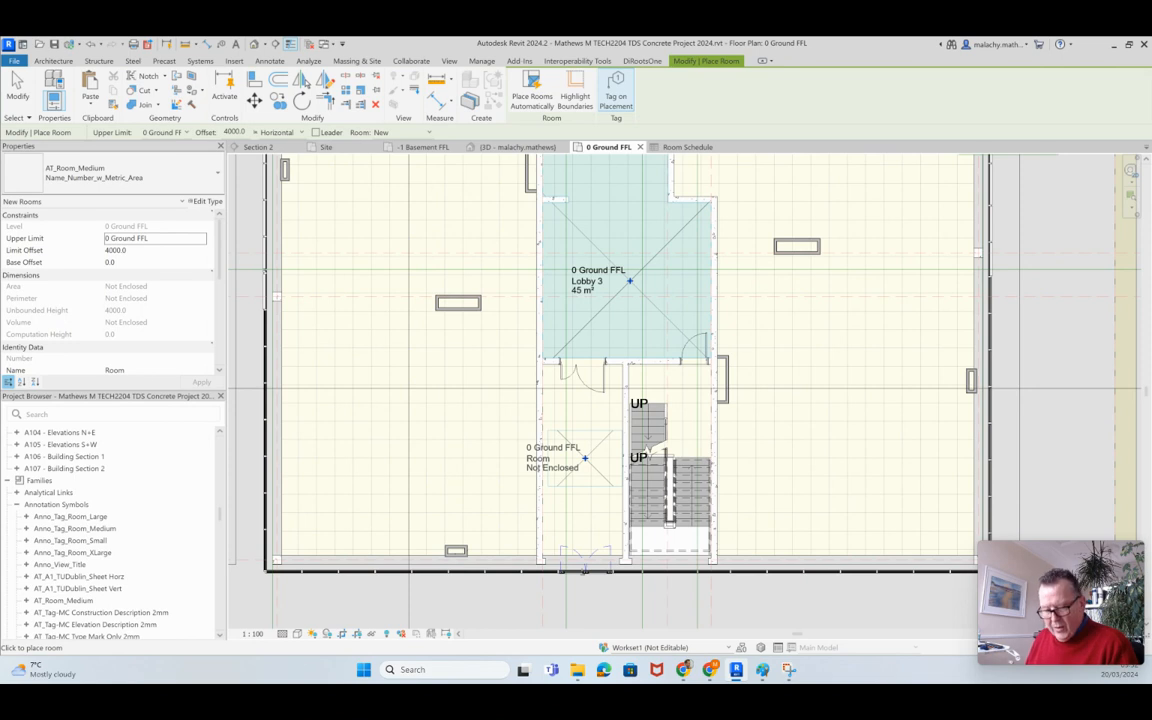
key("Escape")
key("Escape")
Extend the south ends of the three core walls beside the entrance passage and stairs out to the curtain wall.
scroll(585, 566, "up", 5)
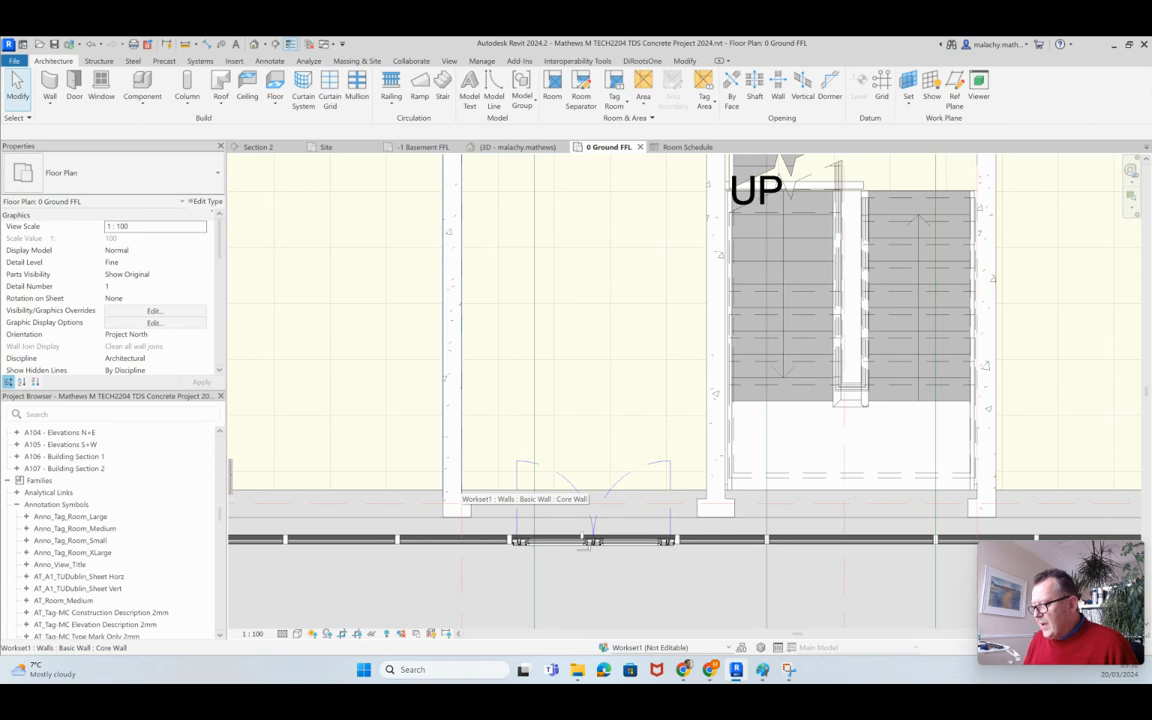
left_click(455, 490)
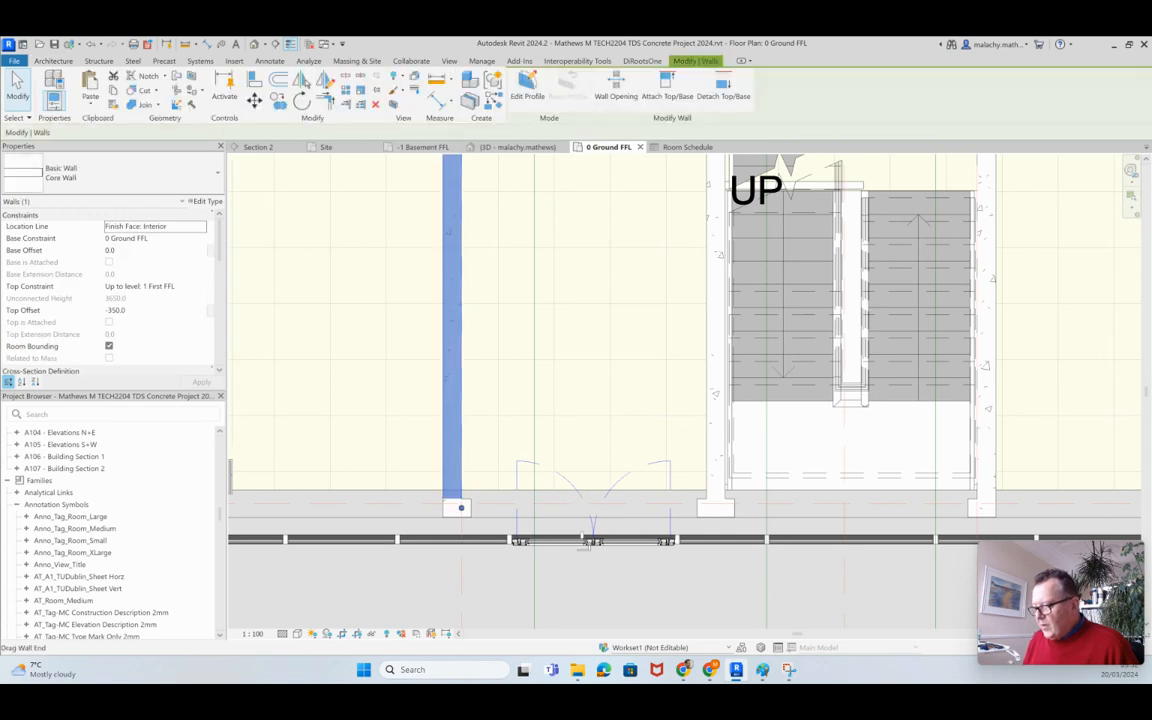
key("Delete")
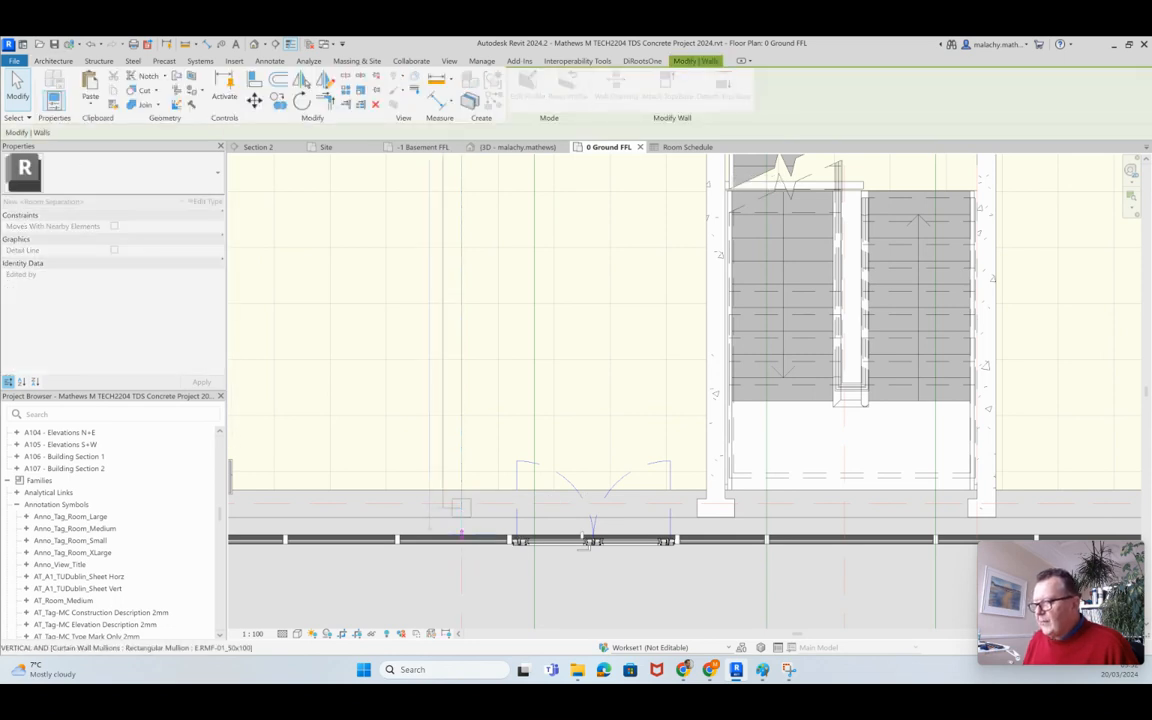
key("ctrl+z")
left_click(715, 400)
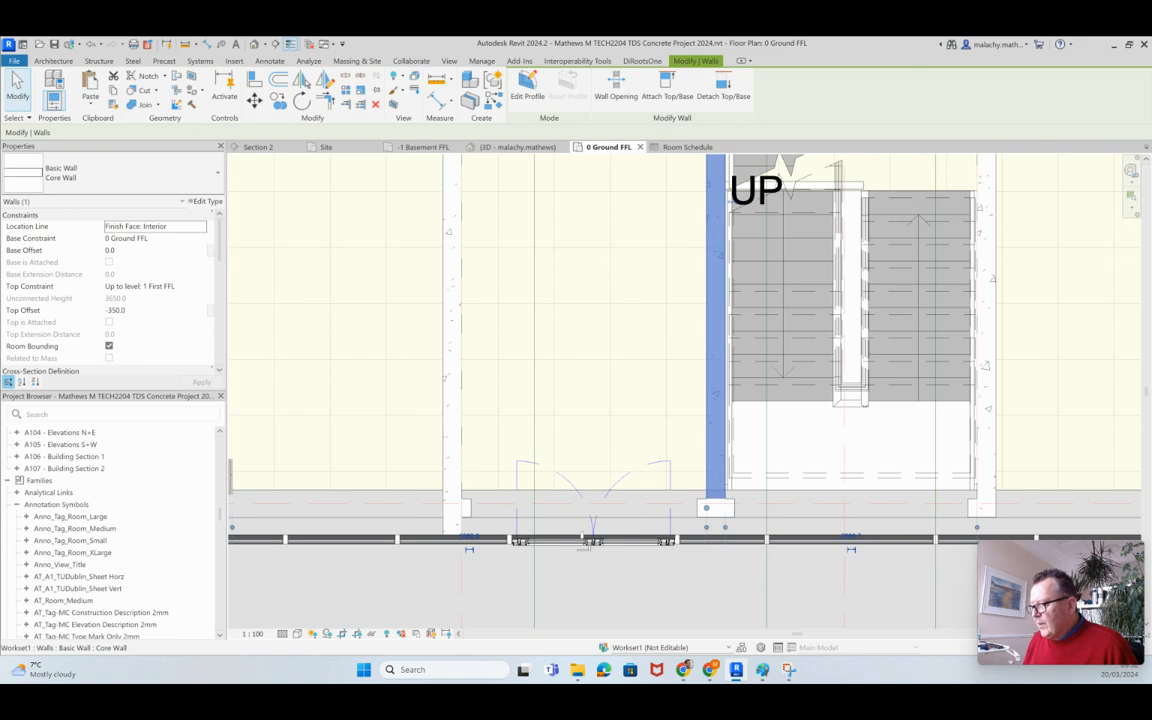
key("Delete")
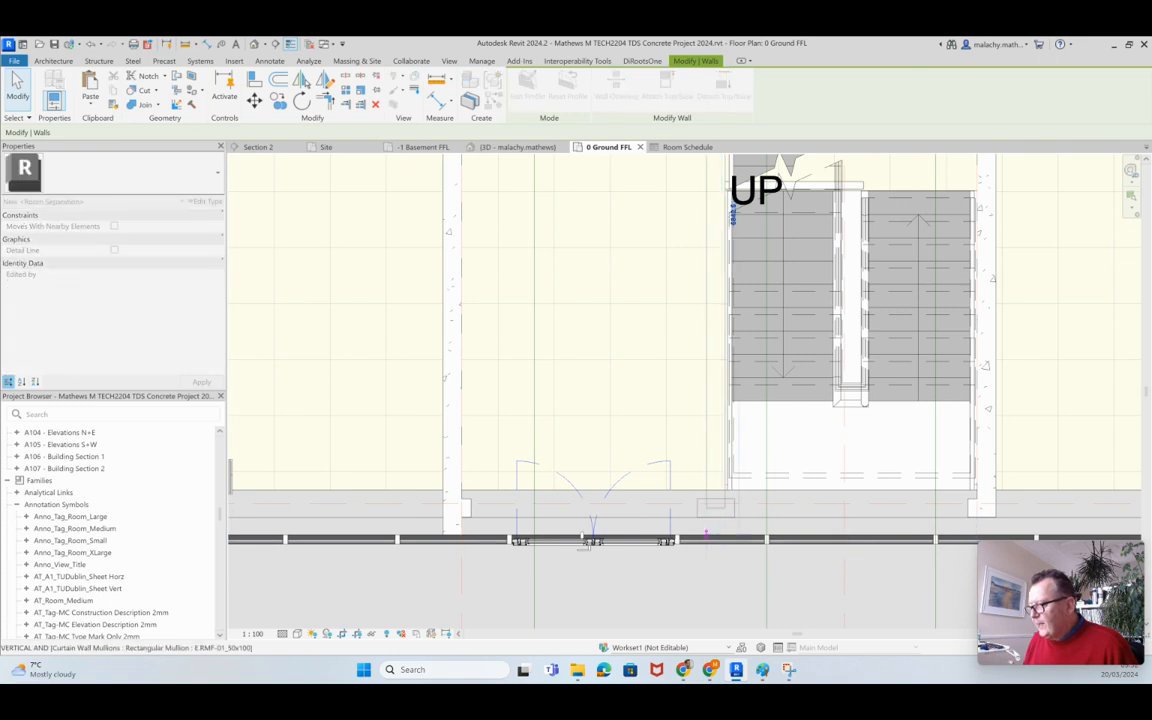
key("ctrl+z")
key("Delete")
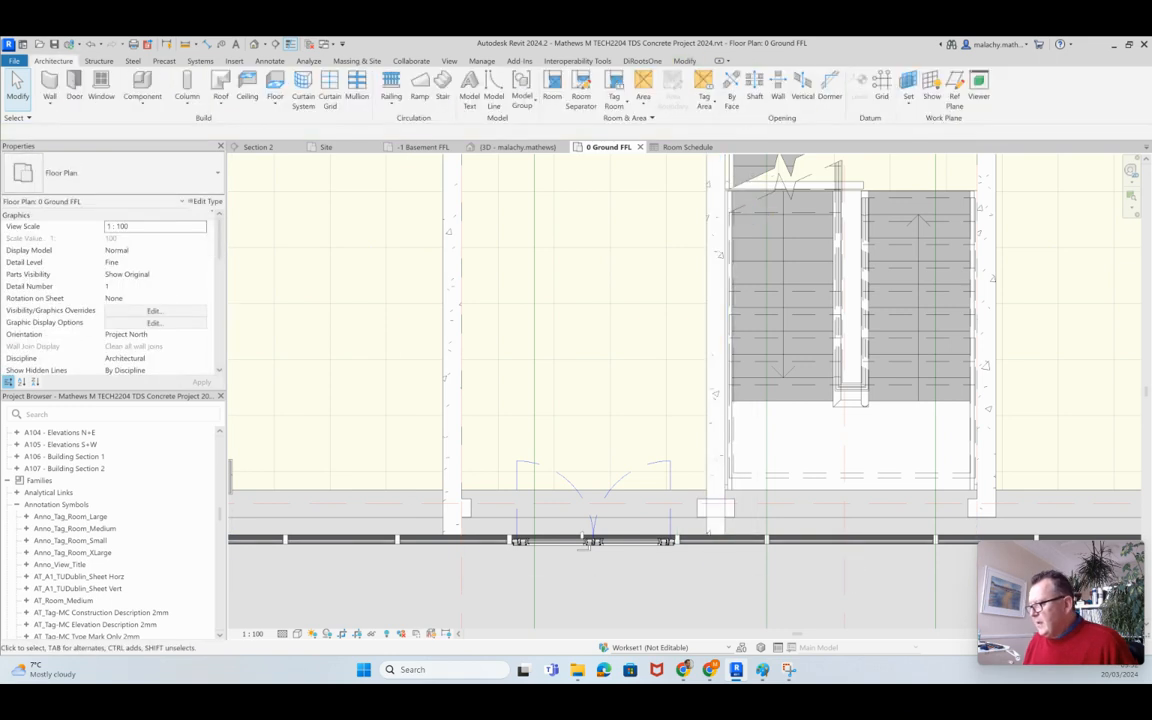
scroll(592, 538, "down", 5)
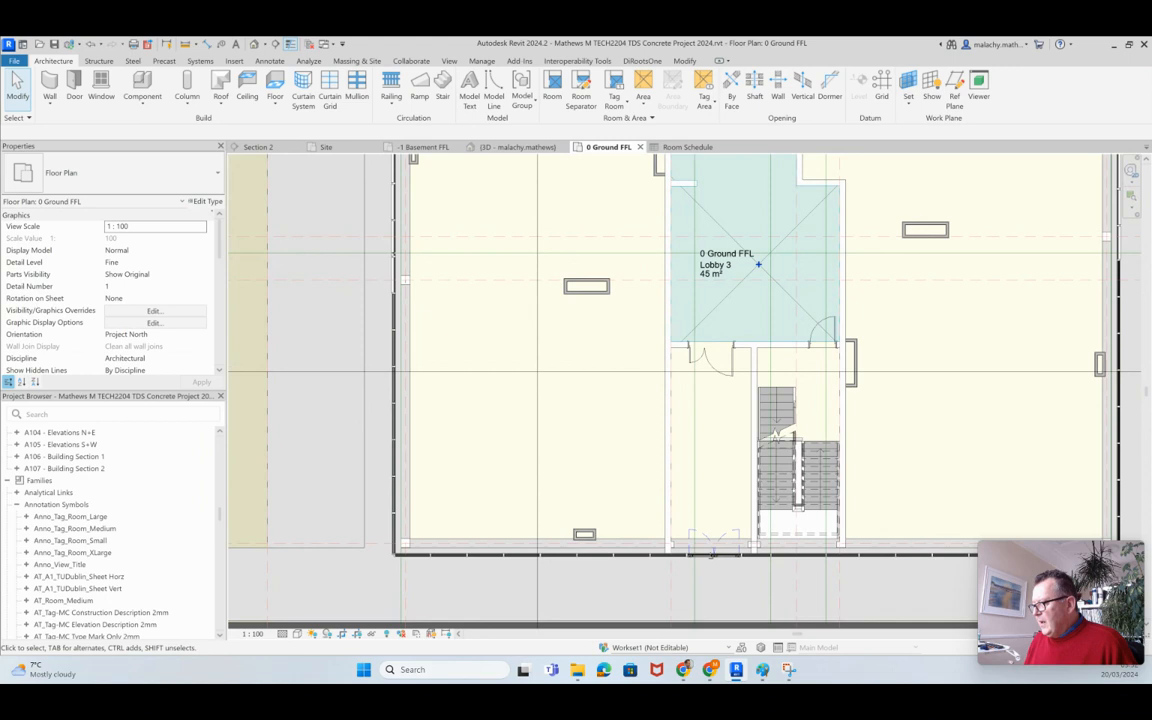
scroll(815, 535, "up", 3)
left_click(815, 535)
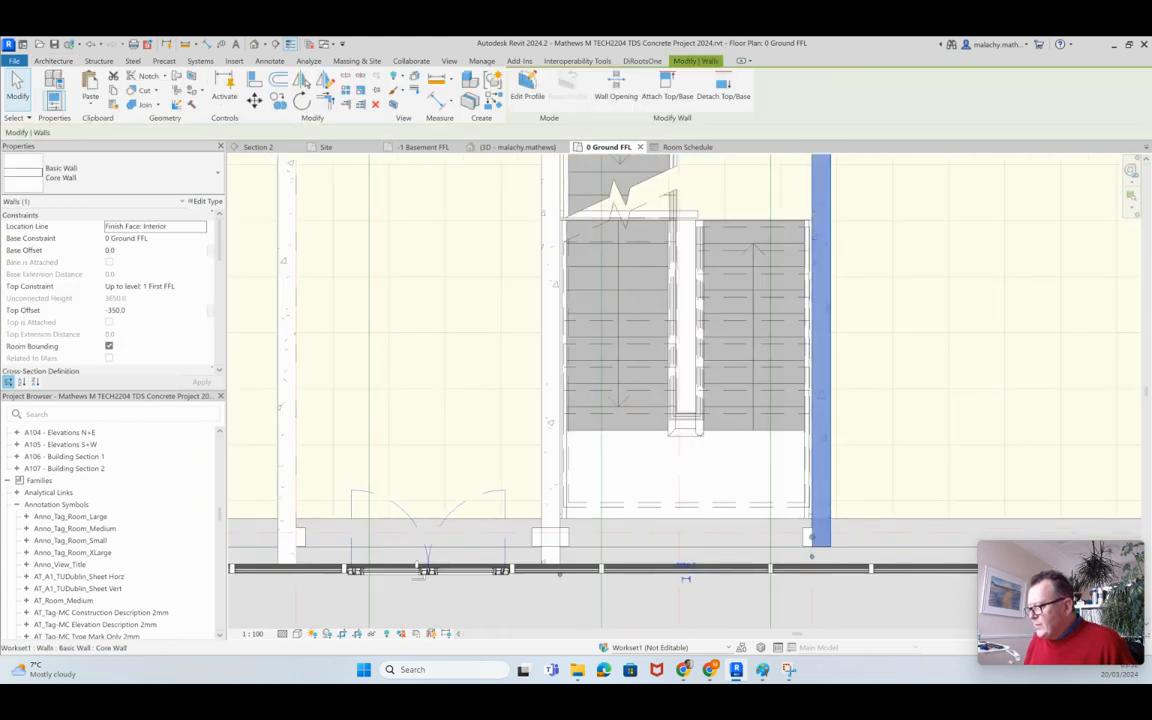
left_click_drag(812, 537, 812, 564)
Extend the north ends of the two outer core walls beside the lift and its neighbouring room to the curtain wall.
scroll(812, 562, "down", 6)
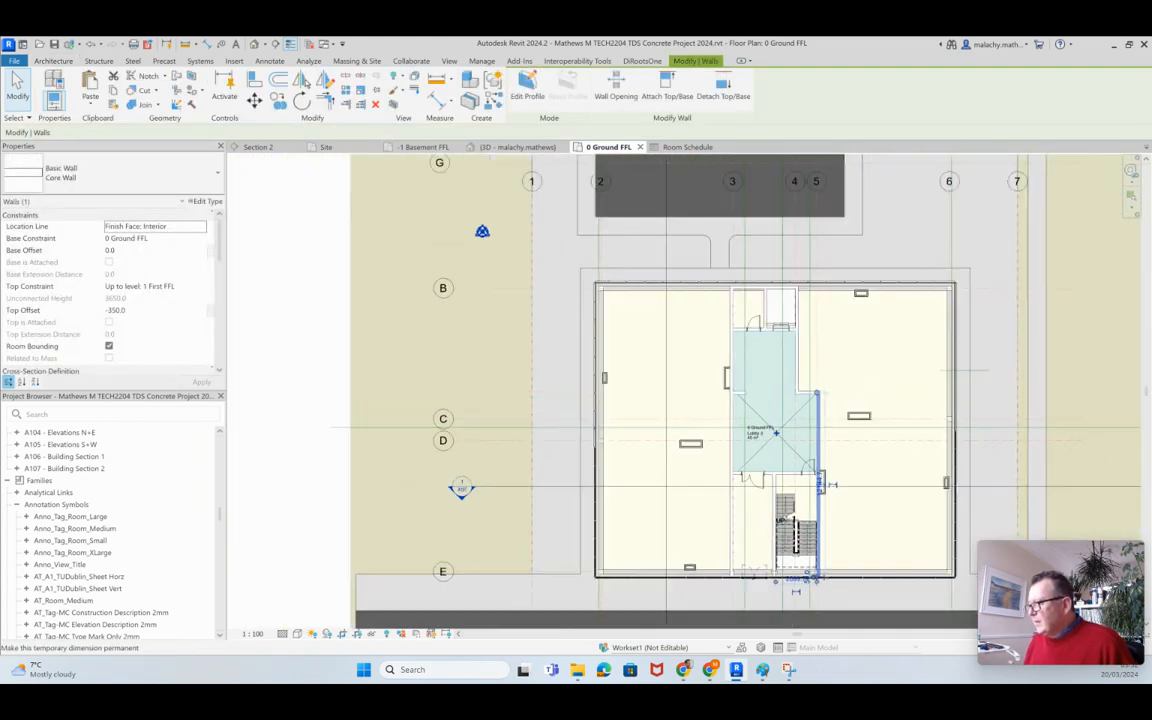
scroll(812, 325, "up", 5)
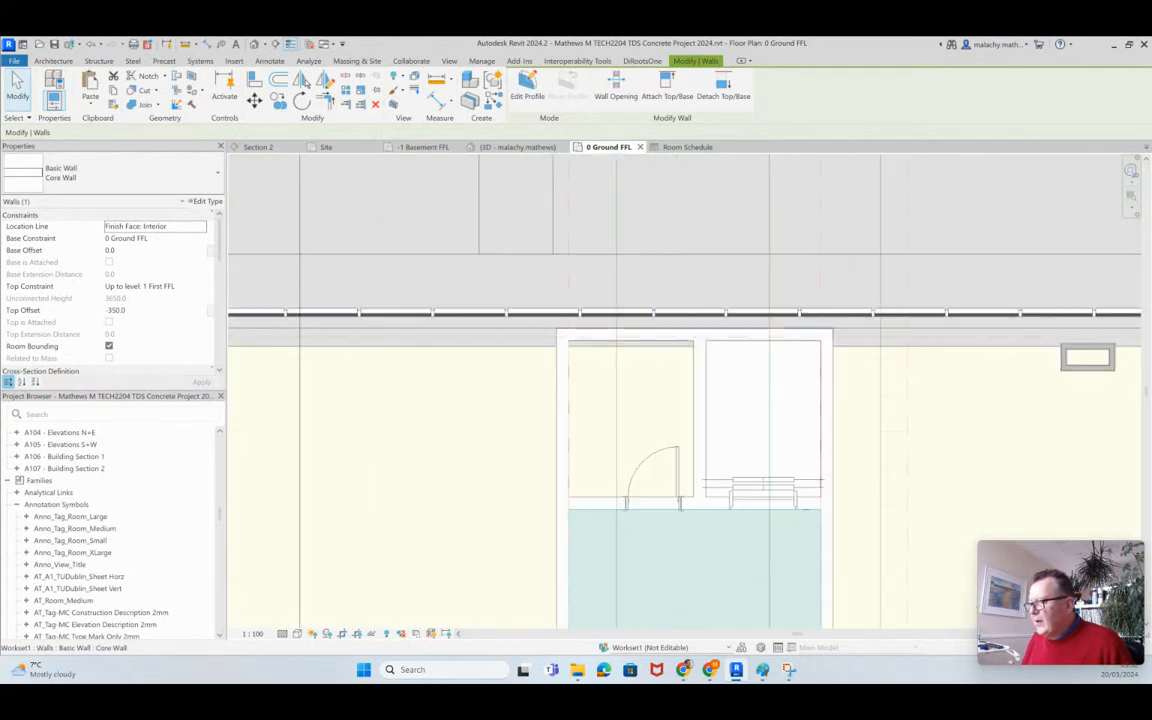
left_click(557, 568)
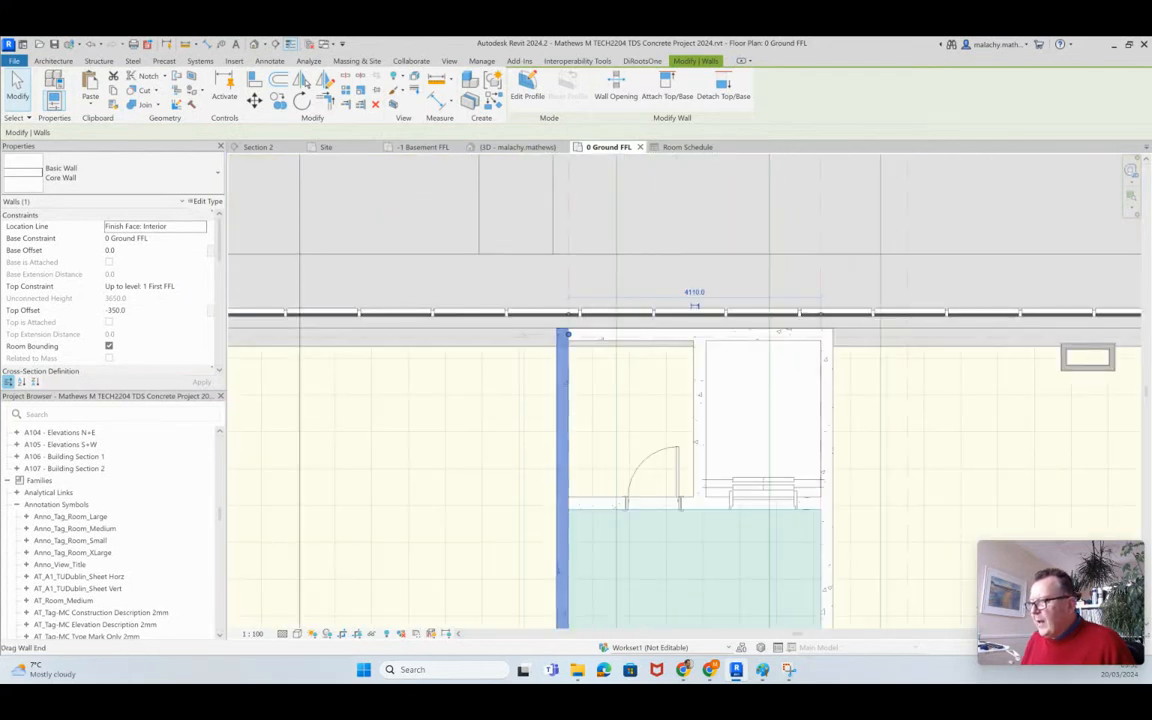
left_click_drag(568, 334, 568, 319)
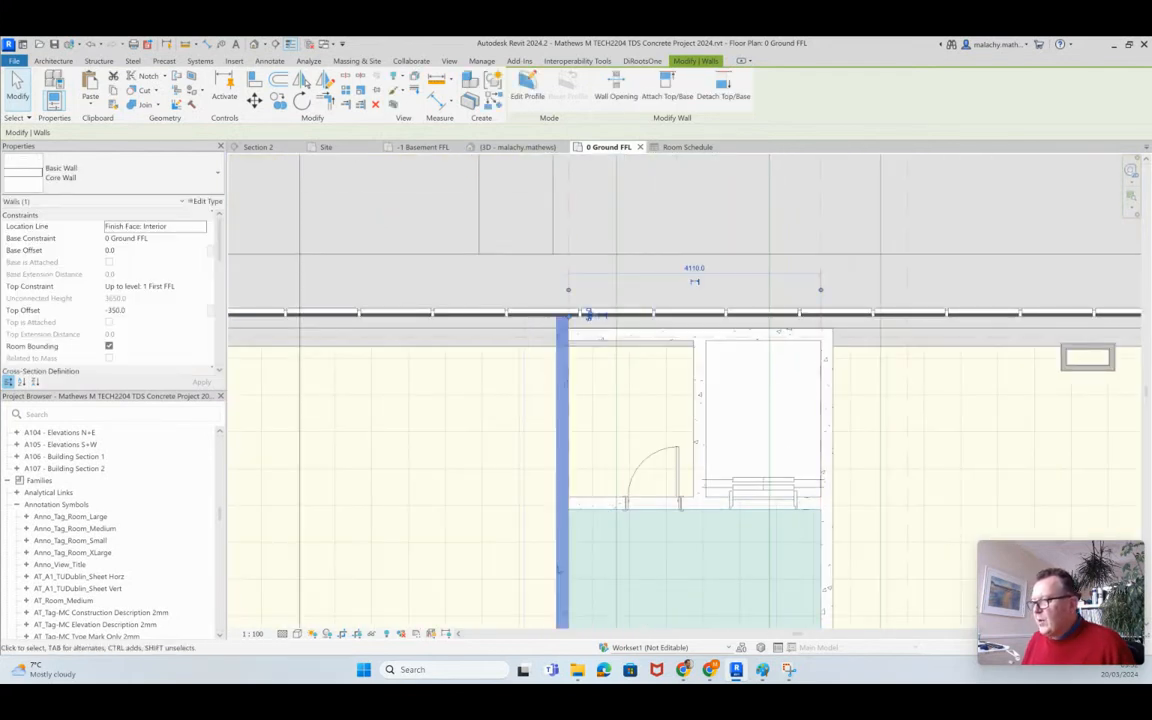
left_click(827, 546)
left_click_drag(820, 334, 820, 318)
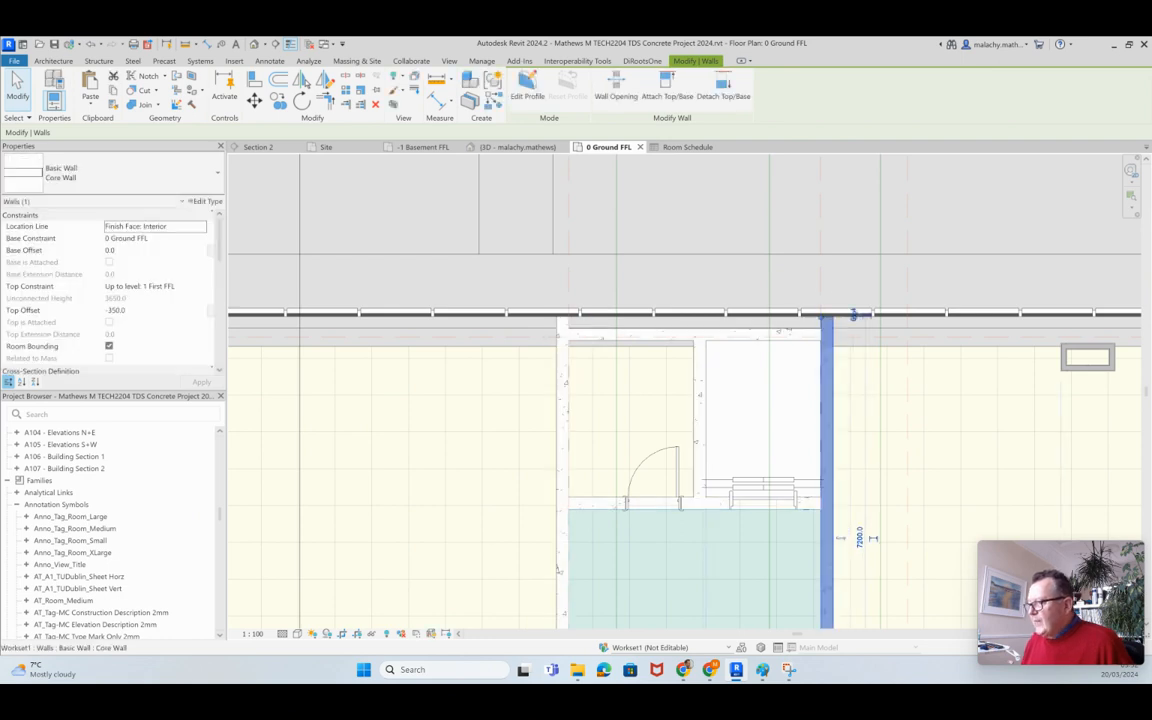
scroll(822, 356, "down", 5)
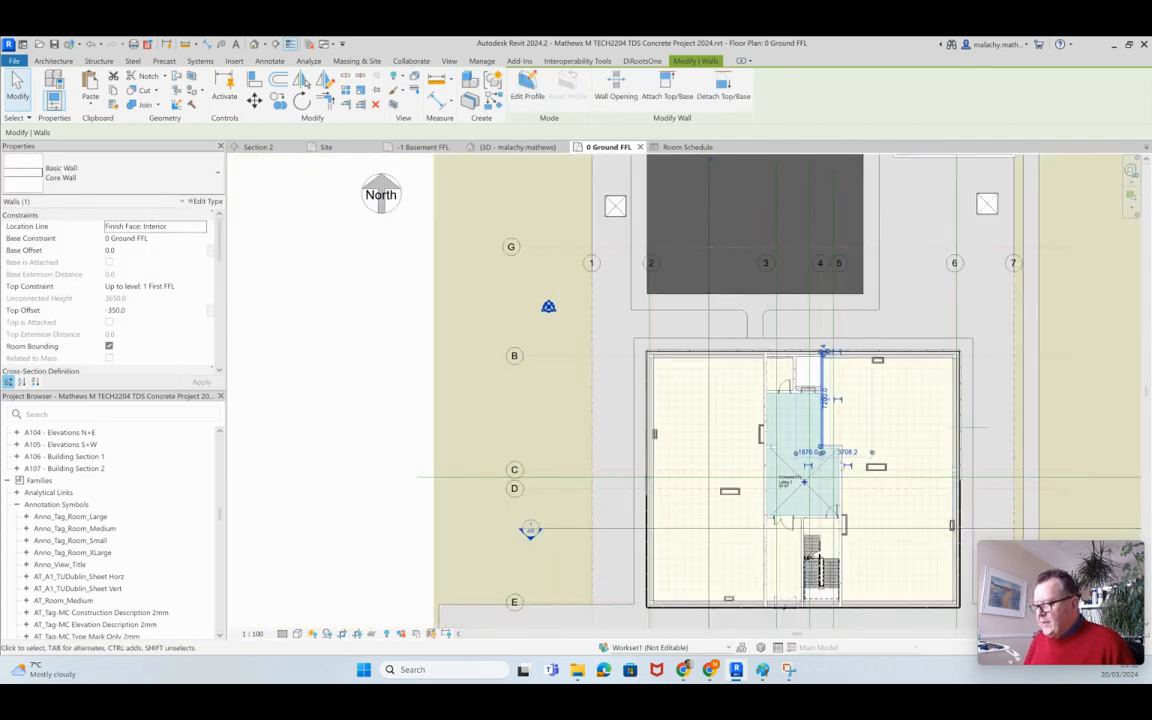
scroll(960, 490, "up", 5)
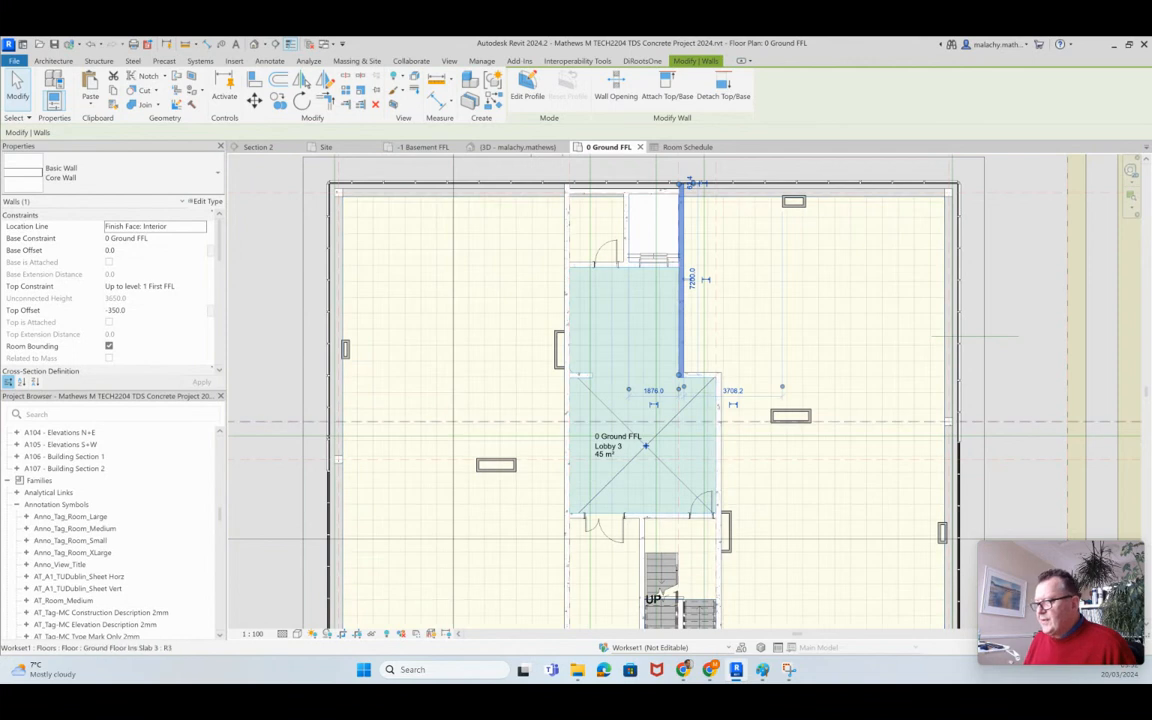
key("Escape")
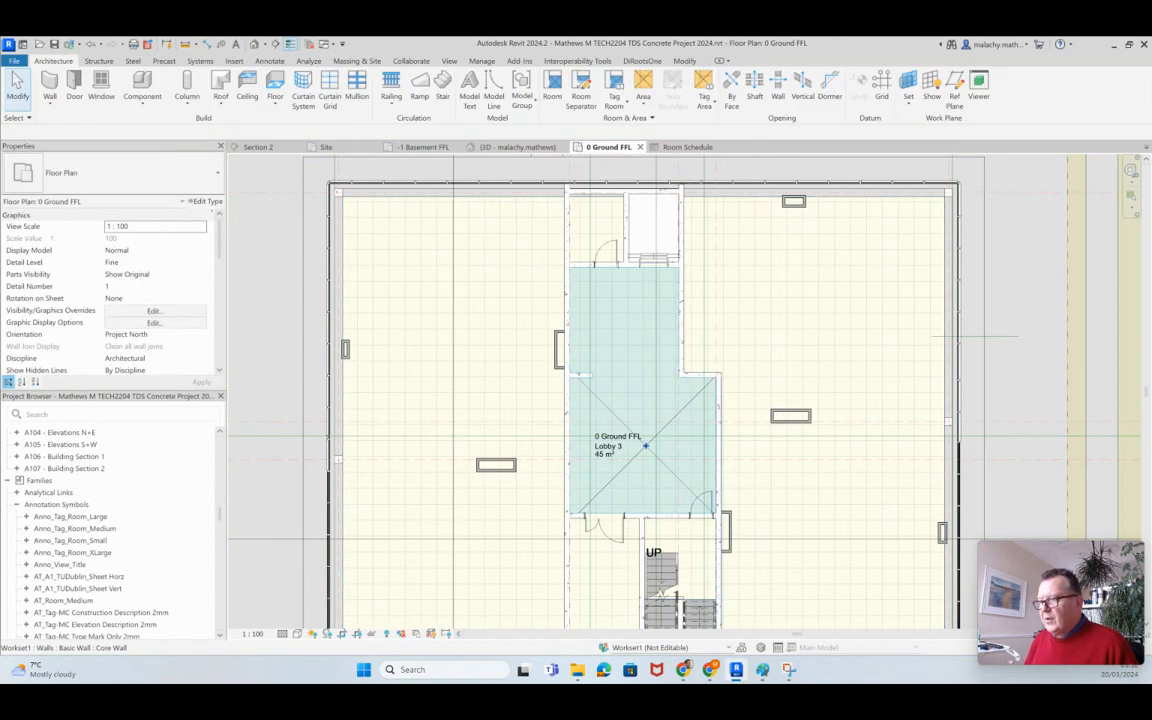
scroll(714, 395, "down", 3)
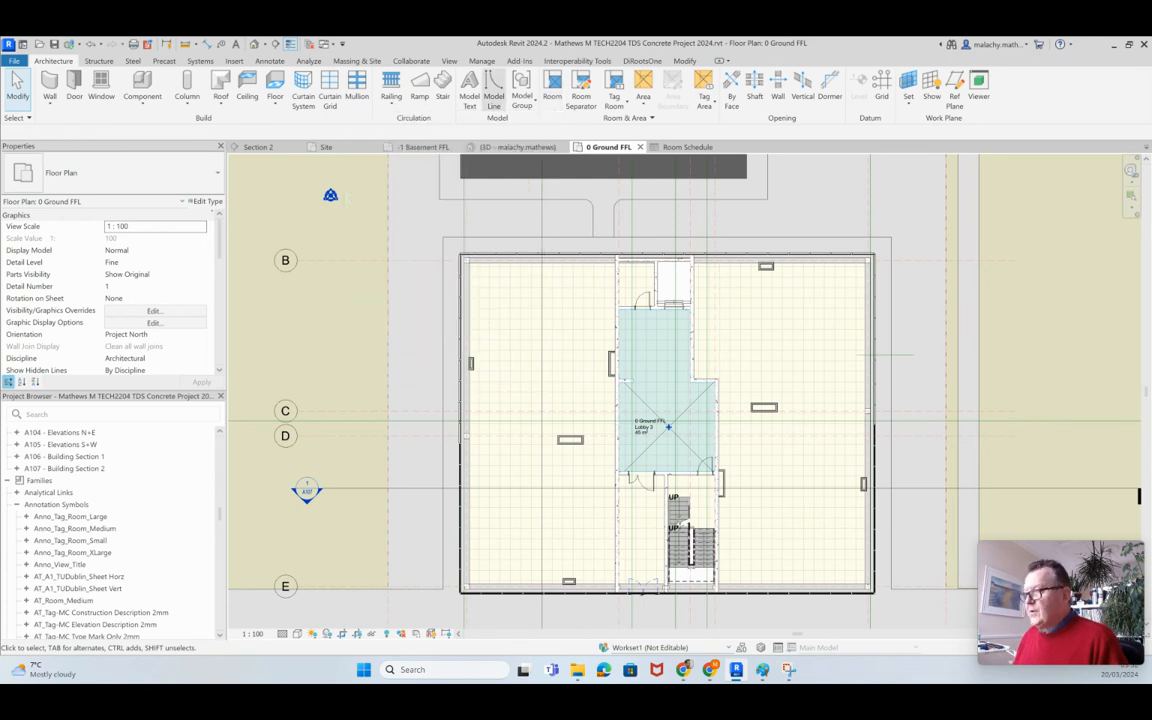
left_click(552, 90)
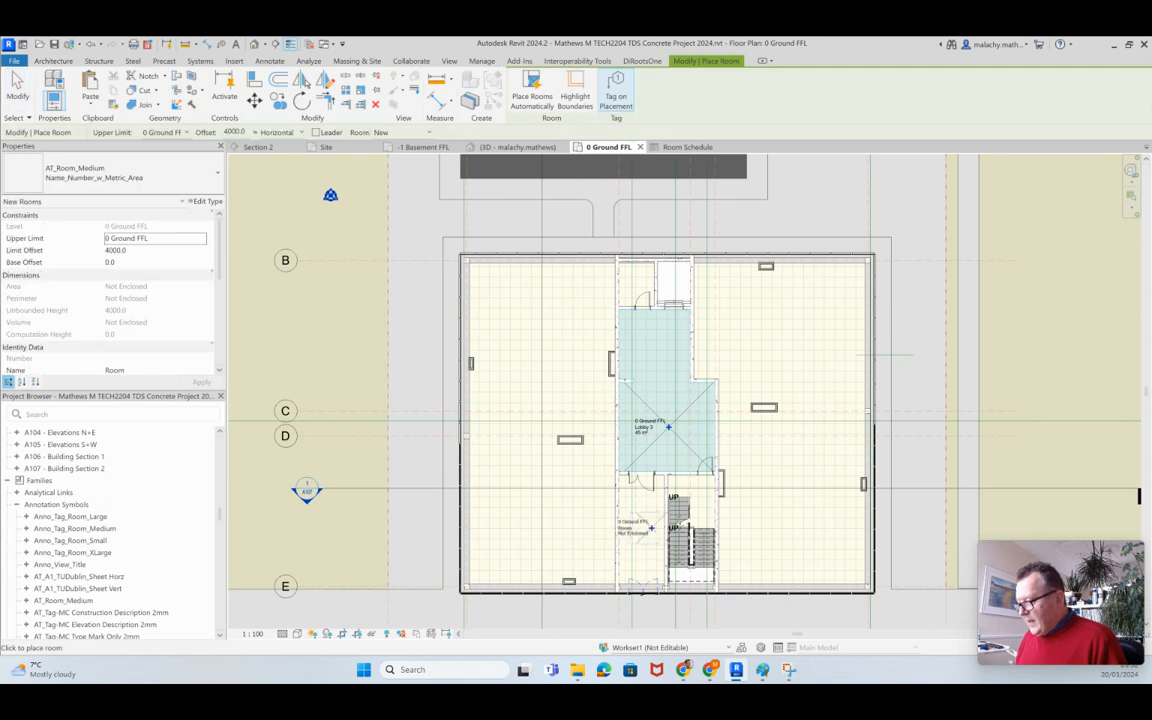
scroll(645, 530, "up", 3)
scroll(645, 530, "down", 1)
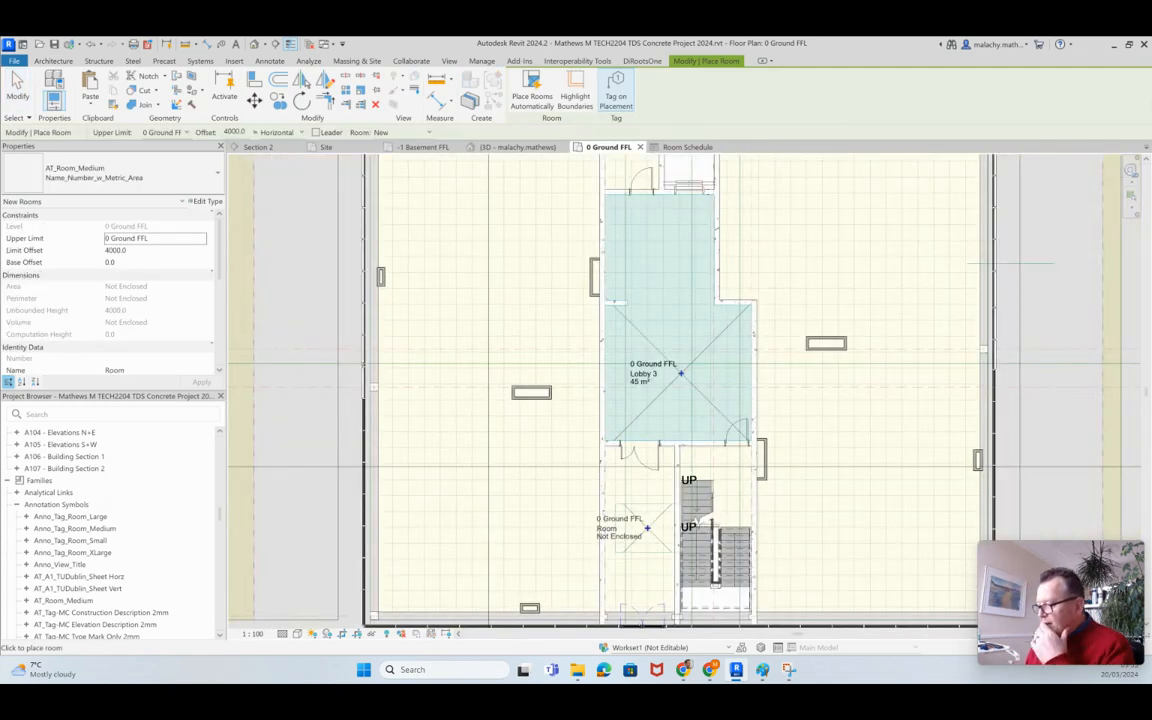
key("Escape")
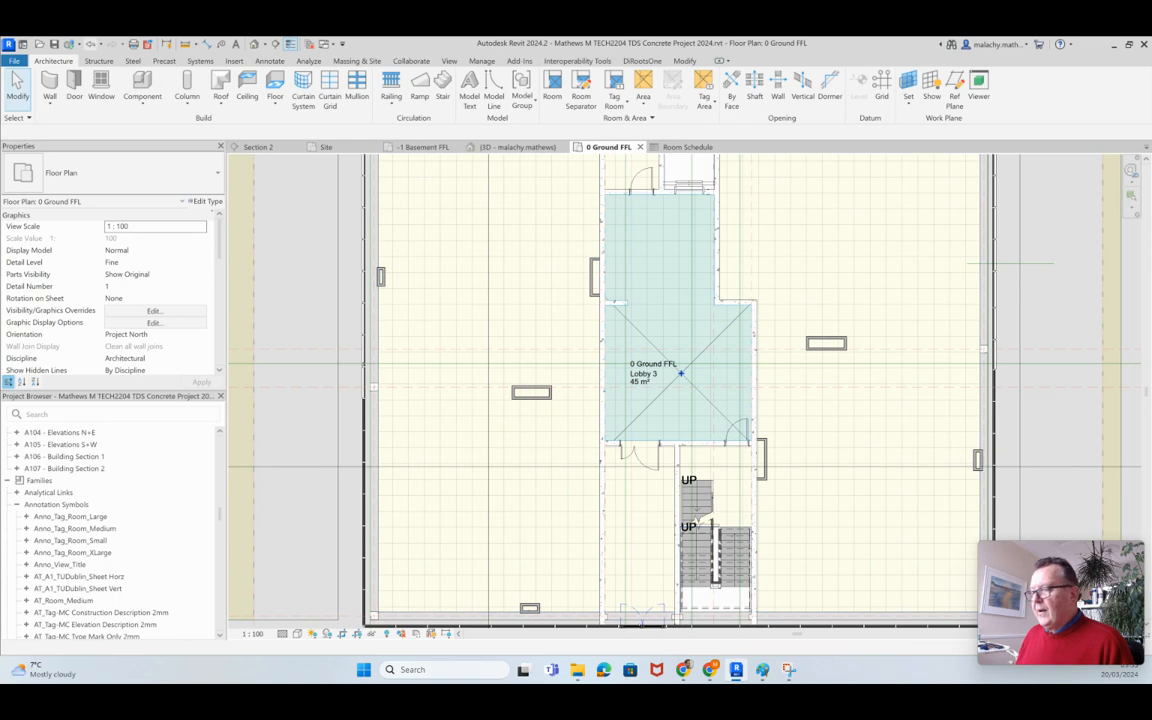
Undo the core wall extensions at both the north and south facades.
left_click(90, 44)
scroll(655, 470, "down", 5)
scroll(700, 500, "up", 6)
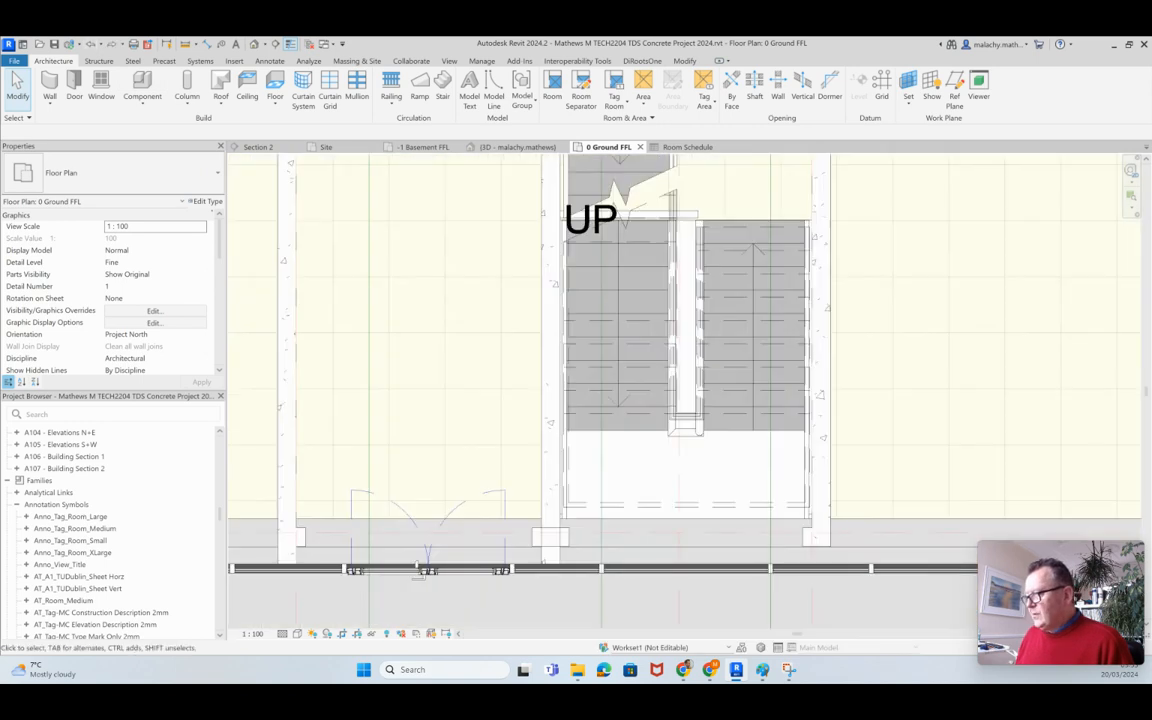
scroll(399, 515, "down", 1)
middle_click_drag(399, 515, 583, 538)
scroll(583, 538, "up", 1)
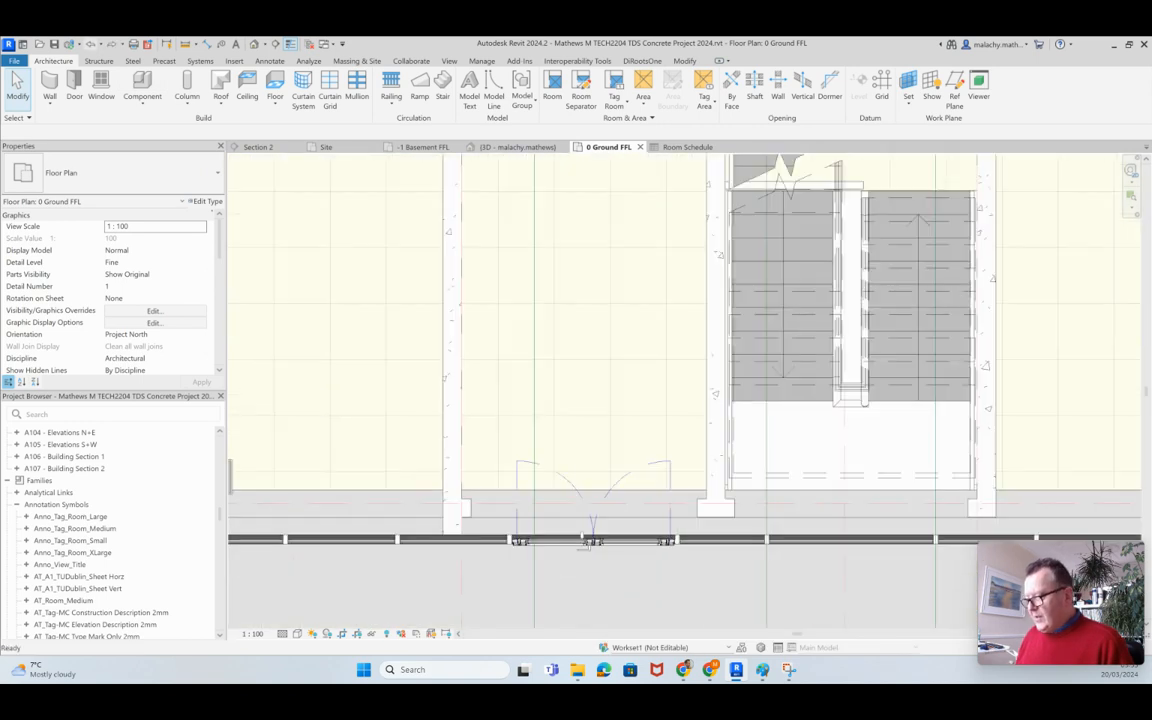
scroll(592, 541, "down", 4)
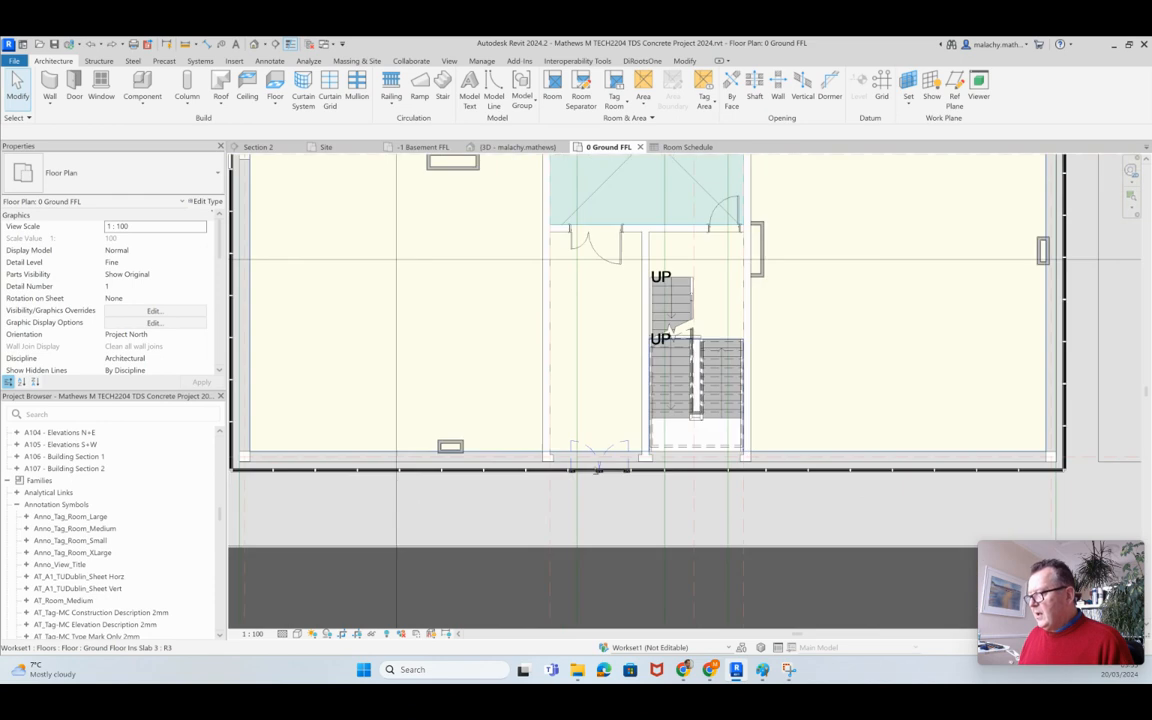
Draw a straight room separation line between the south ends of the outer core walls, across the stairs and entrance passage.
left_click(581, 90)
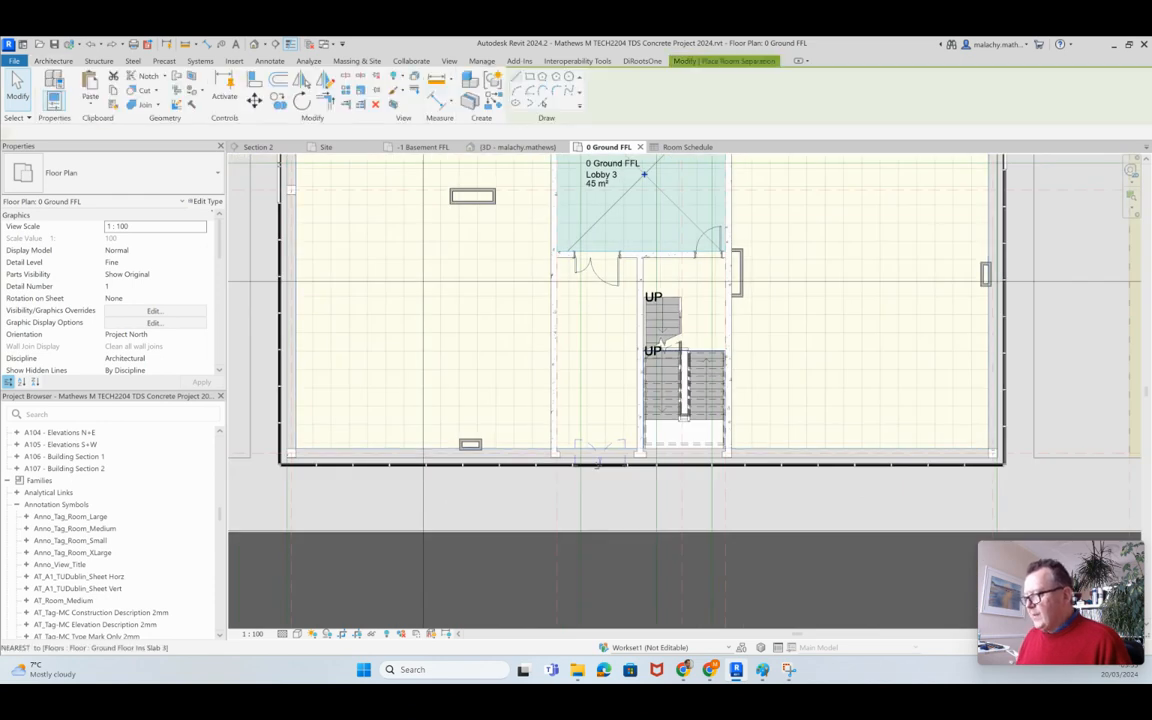
scroll(680, 475, "up", 2)
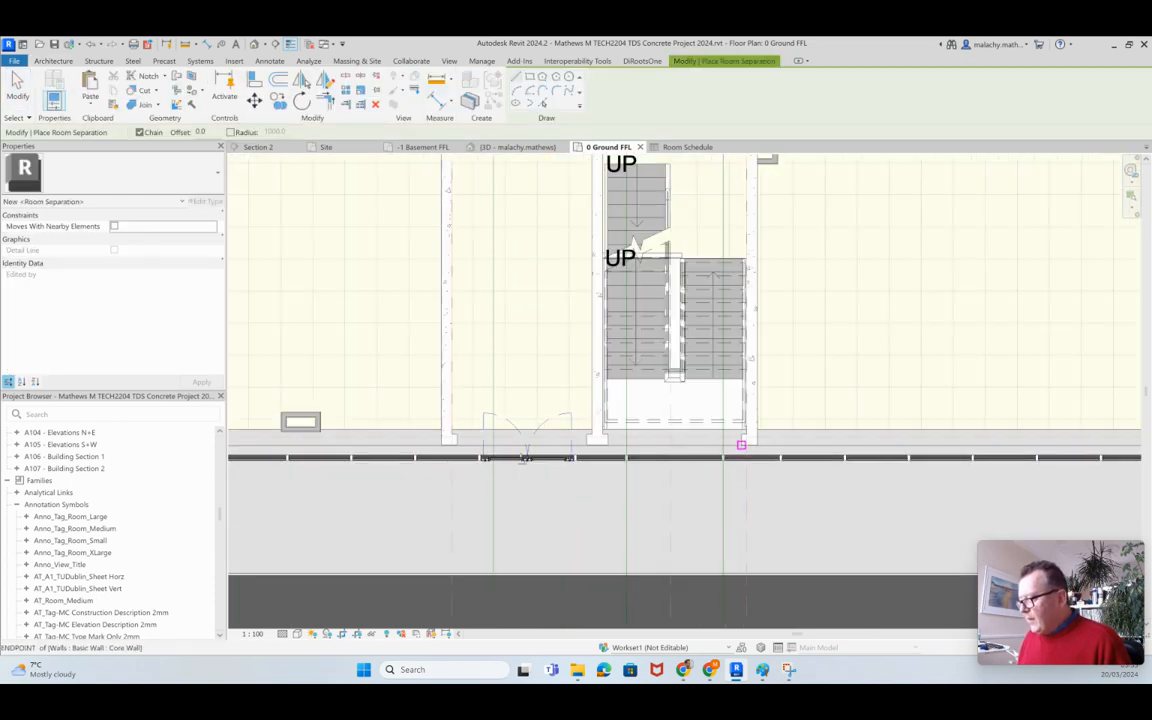
left_click(751, 439)
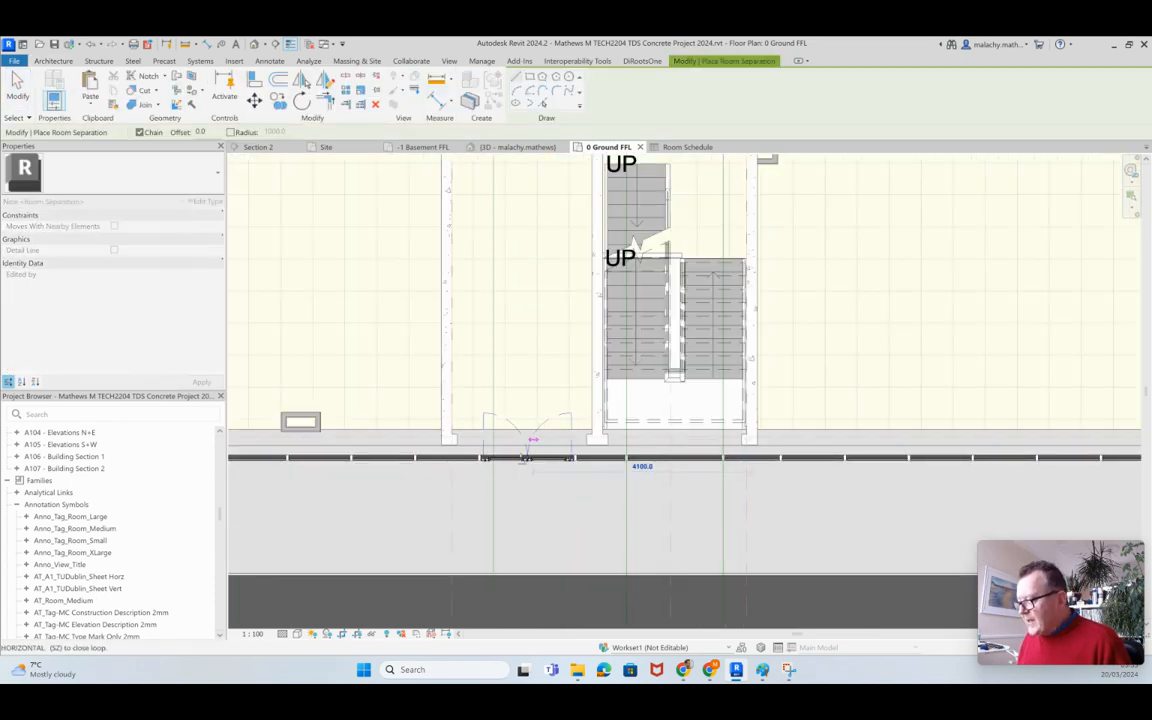
left_click(446, 439)
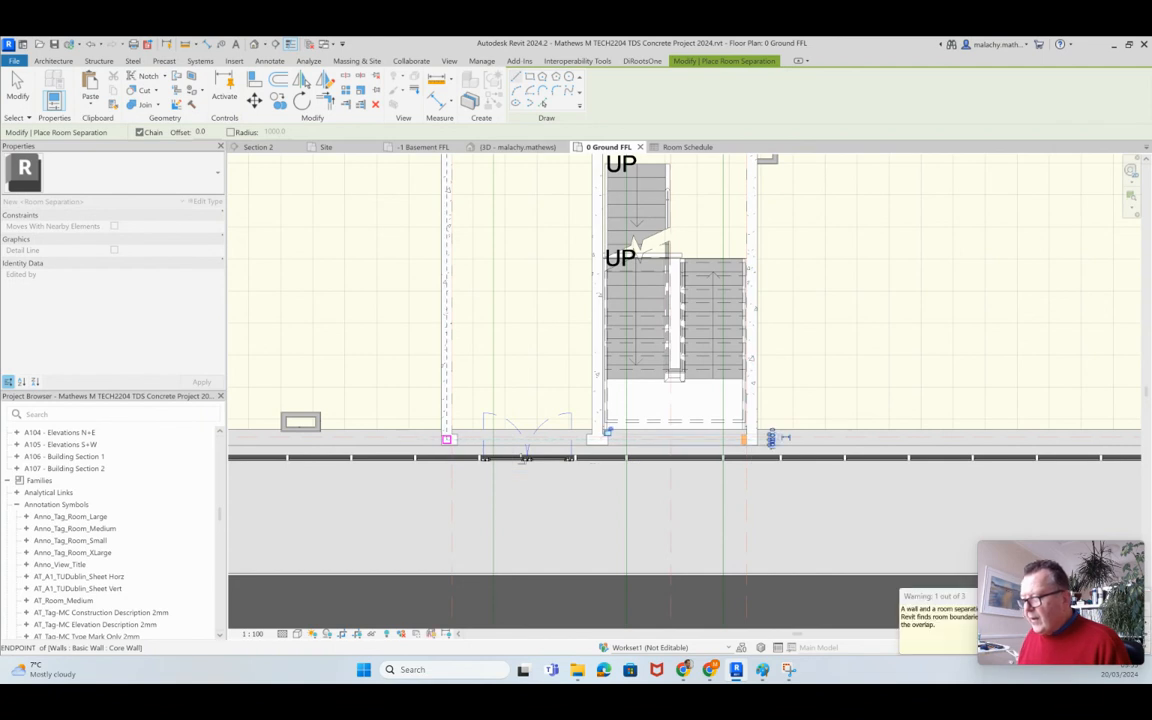
key("Escape")
key("Escape")
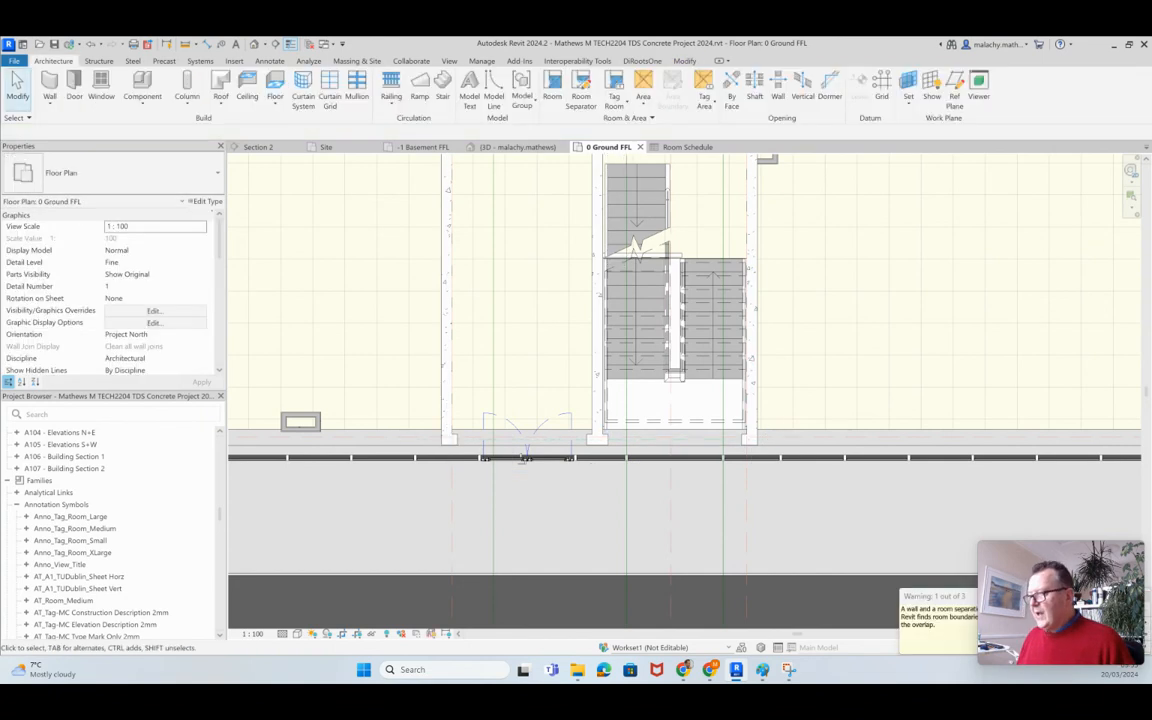
Place a tagged room in the entrance passage beside the stairs.
scroll(499, 326, "down", 3)
left_click(552, 88)
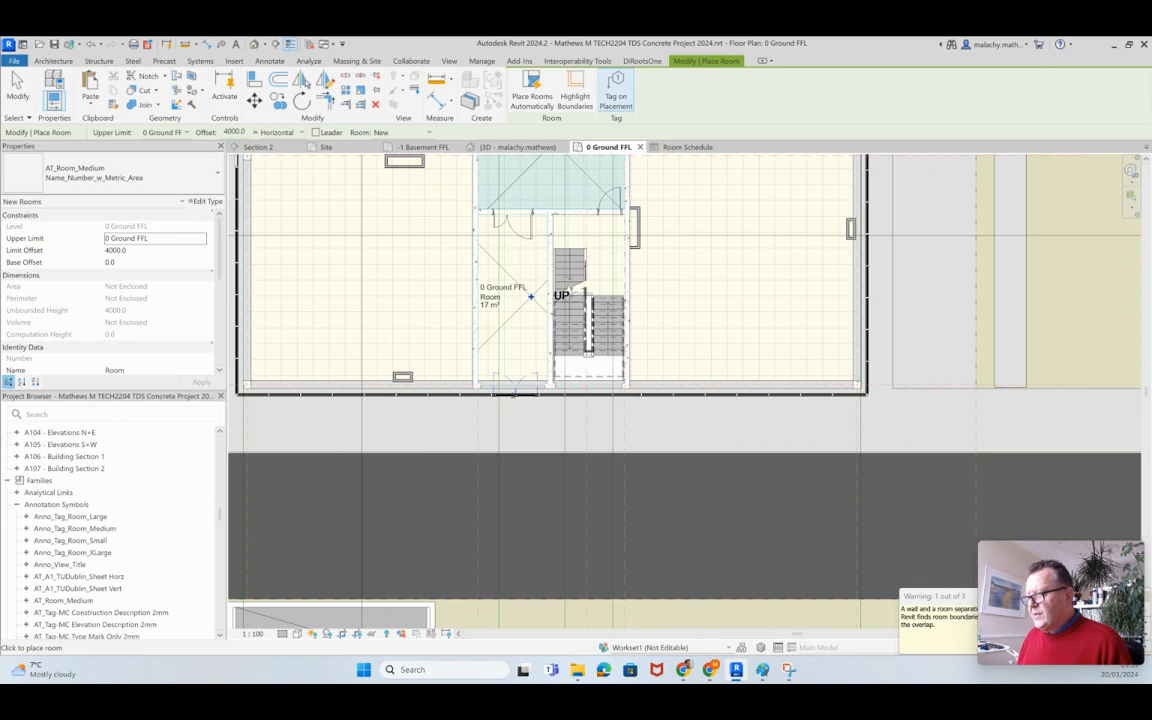
left_click(531, 296)
key("Escape")
key("Escape")
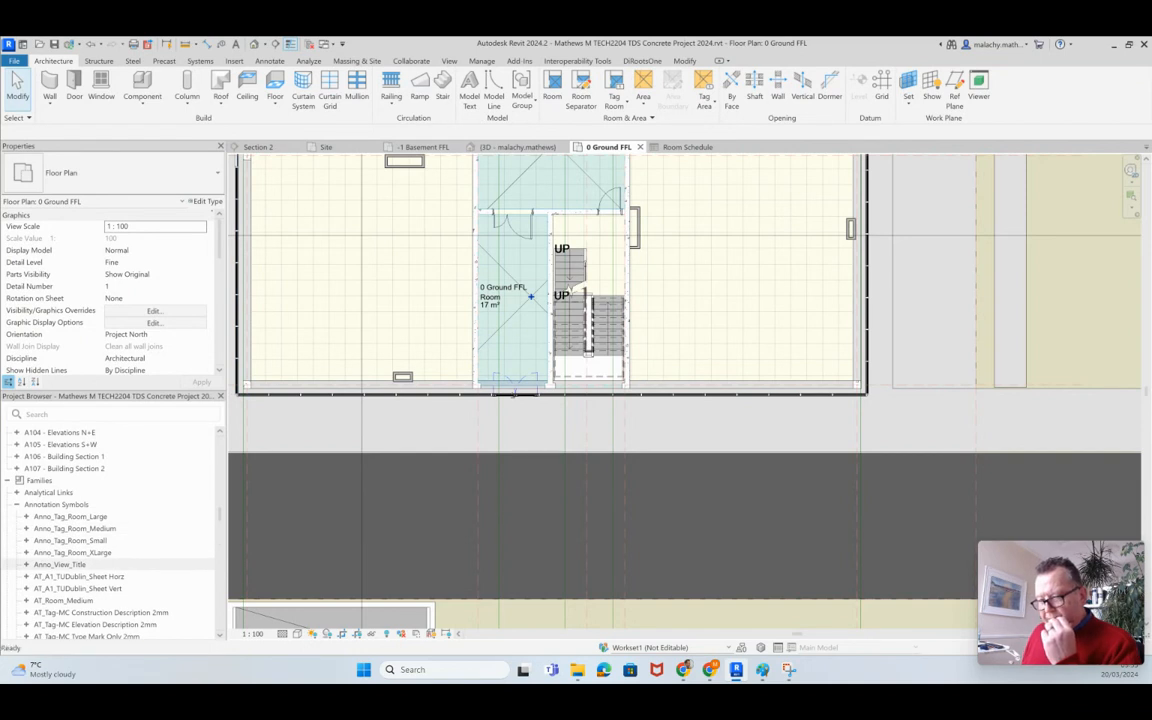
right_click(74, 566)
left_click(102, 469)
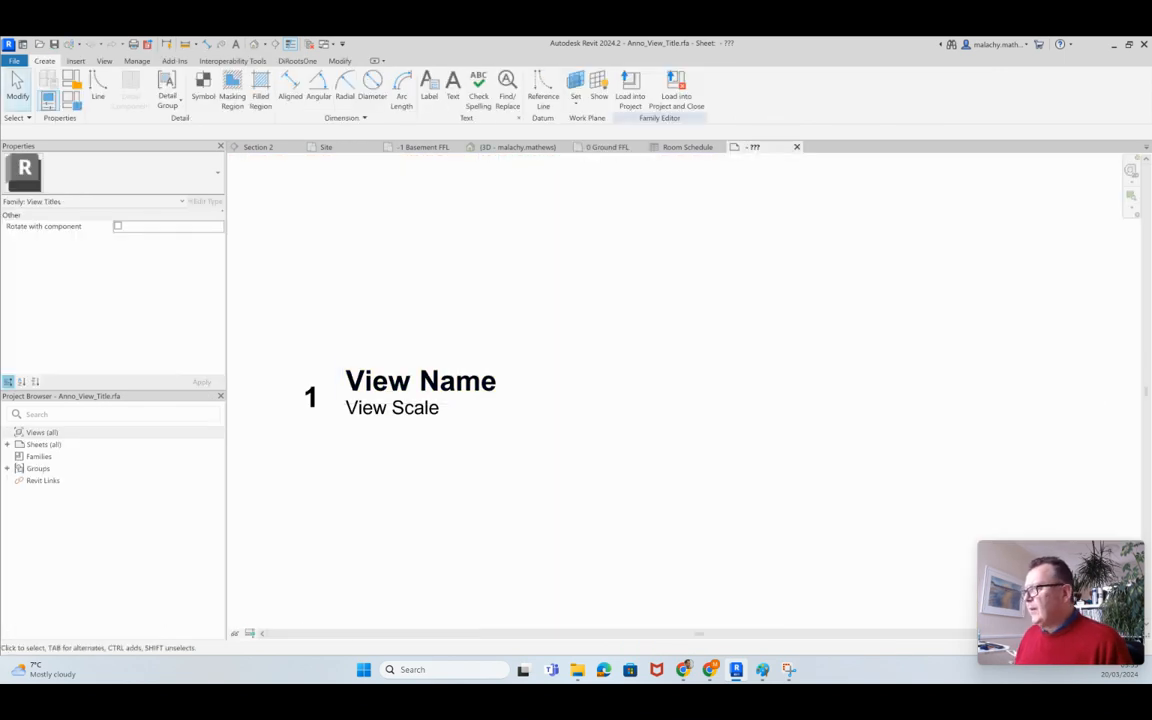
key("ctrl+w")
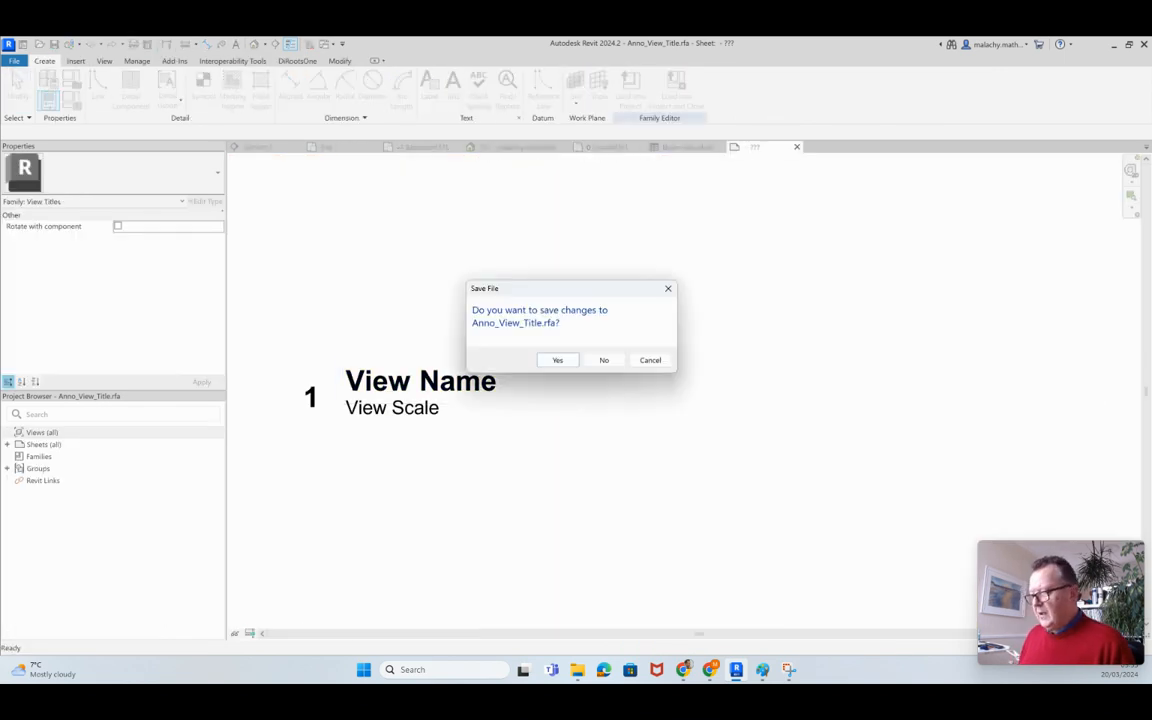
left_click(604, 360)
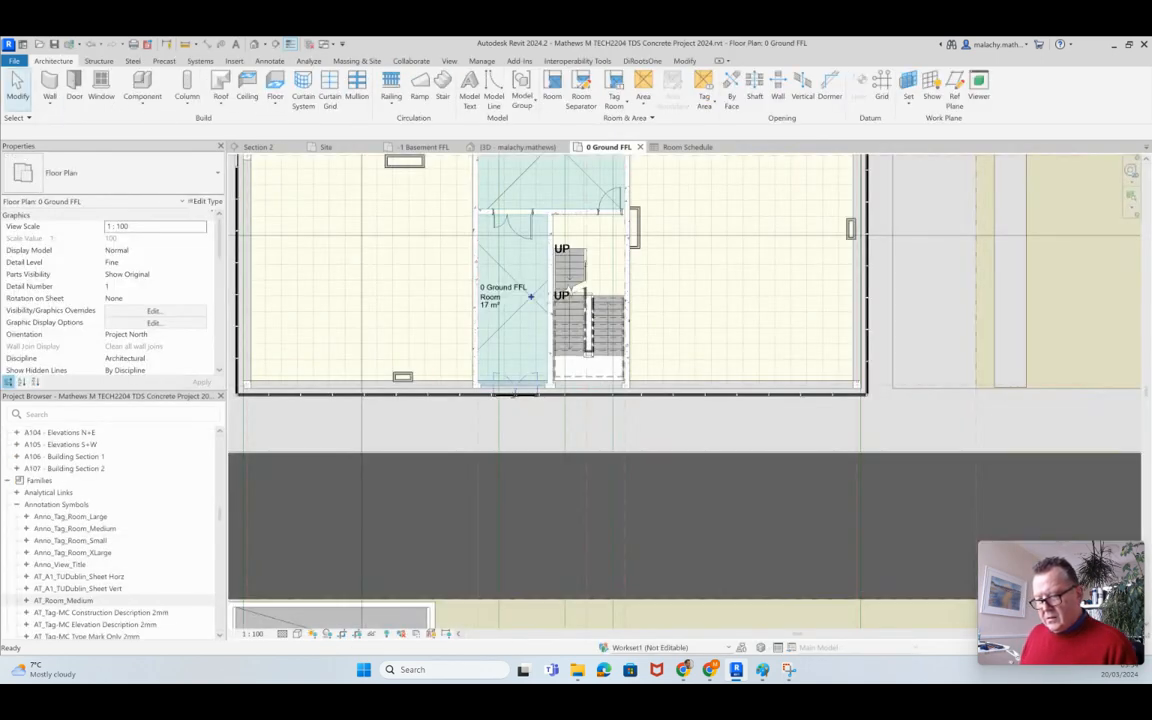
Open the AT_Room_Medium tag family for editing and shift all four labels together to the right.
left_click(63, 601)
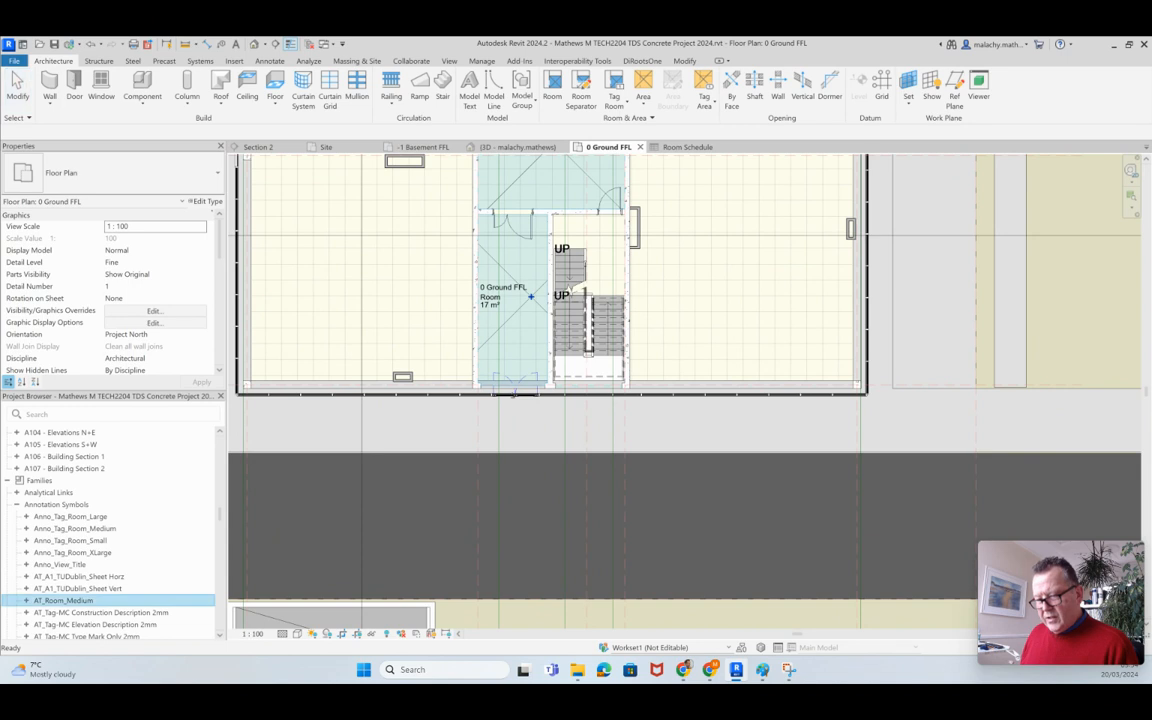
right_click(89, 602)
left_click(110, 507)
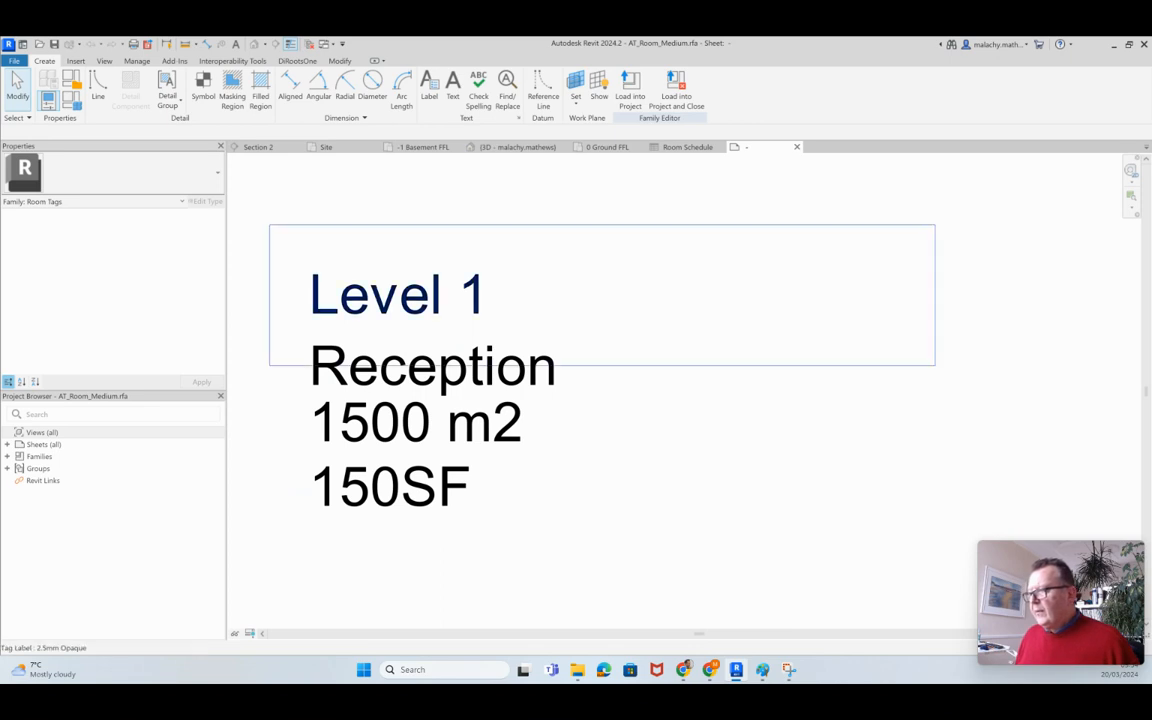
left_click_drag(399, 191, 242, 479)
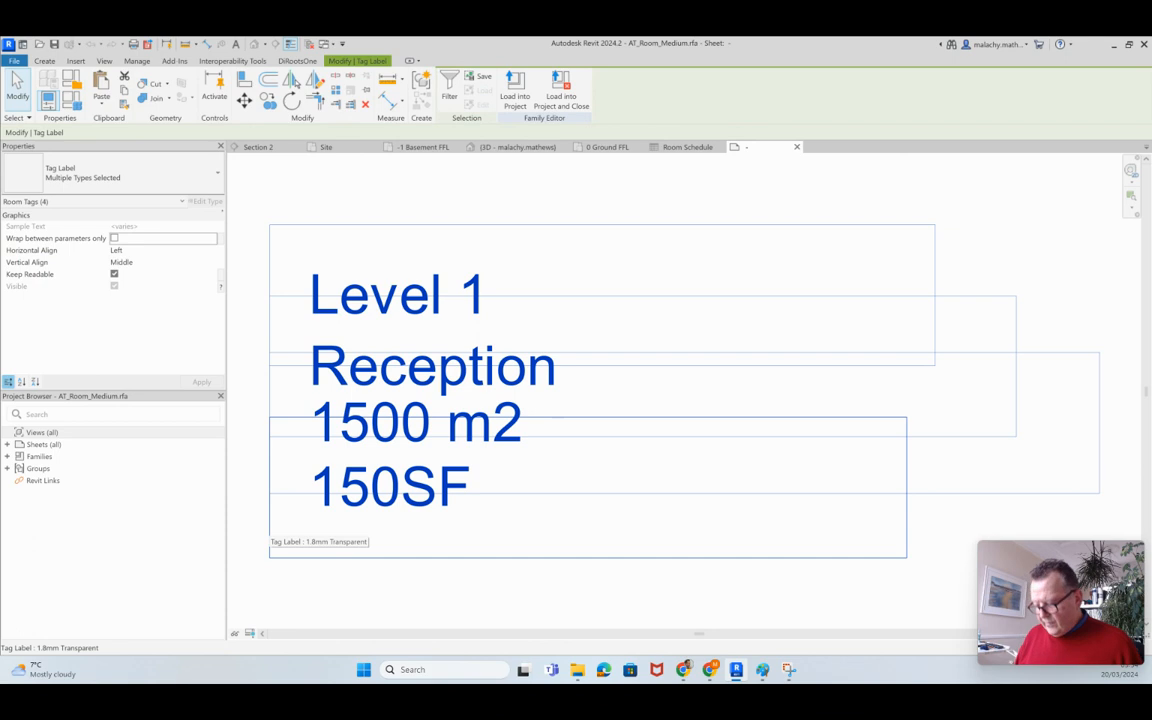
key("Right")
key("Right")
key("Right")
key("Right")
key("Right")
key("Right")
key("Right")
key("Right")
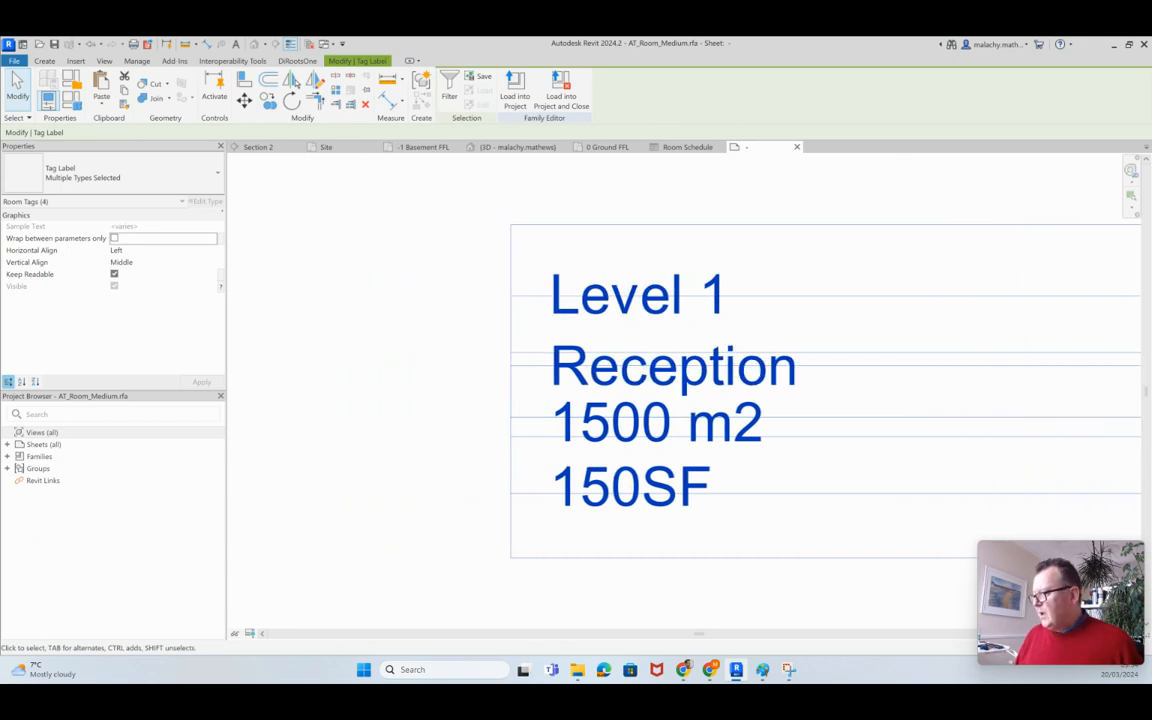
key("Escape")
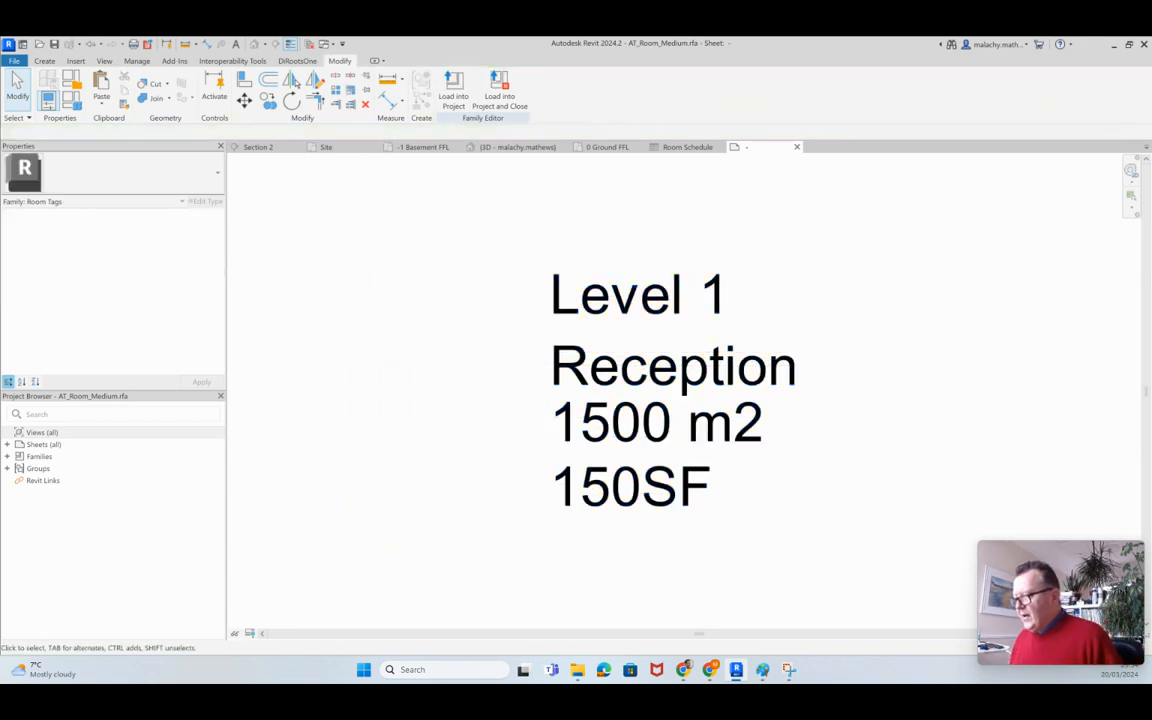
Nudge the Reception label slightly upward and load the tag family into the project, overwriting the existing version.
left_click(590, 376)
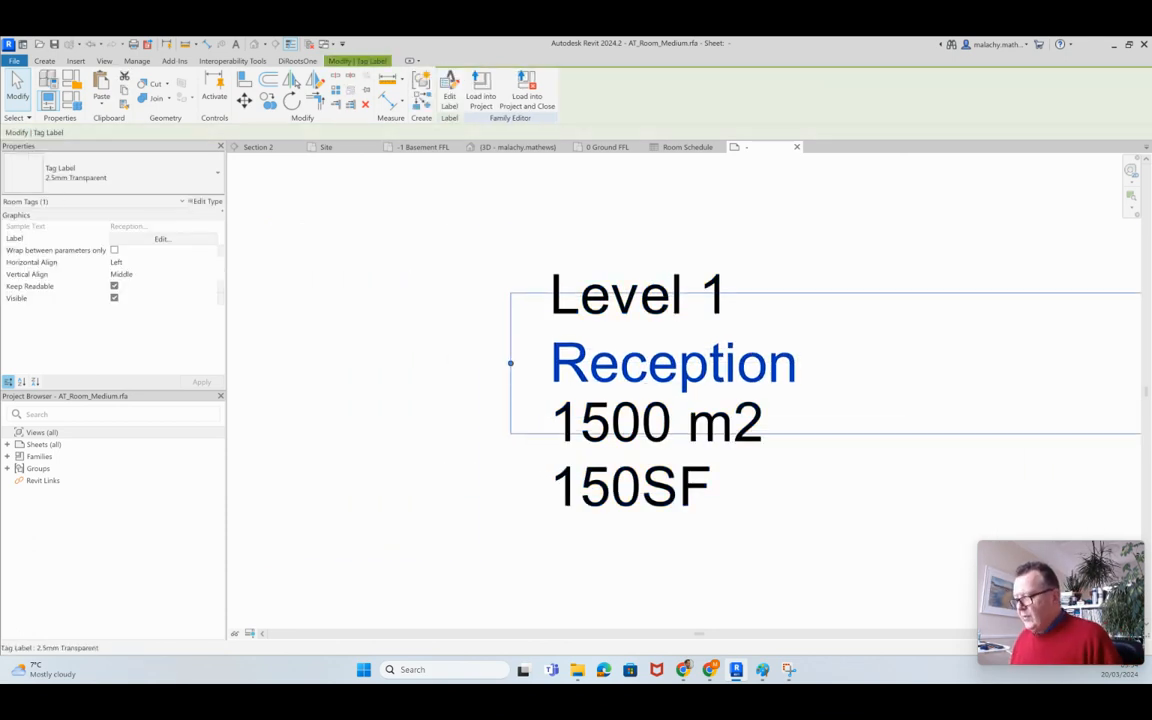
key("Escape")
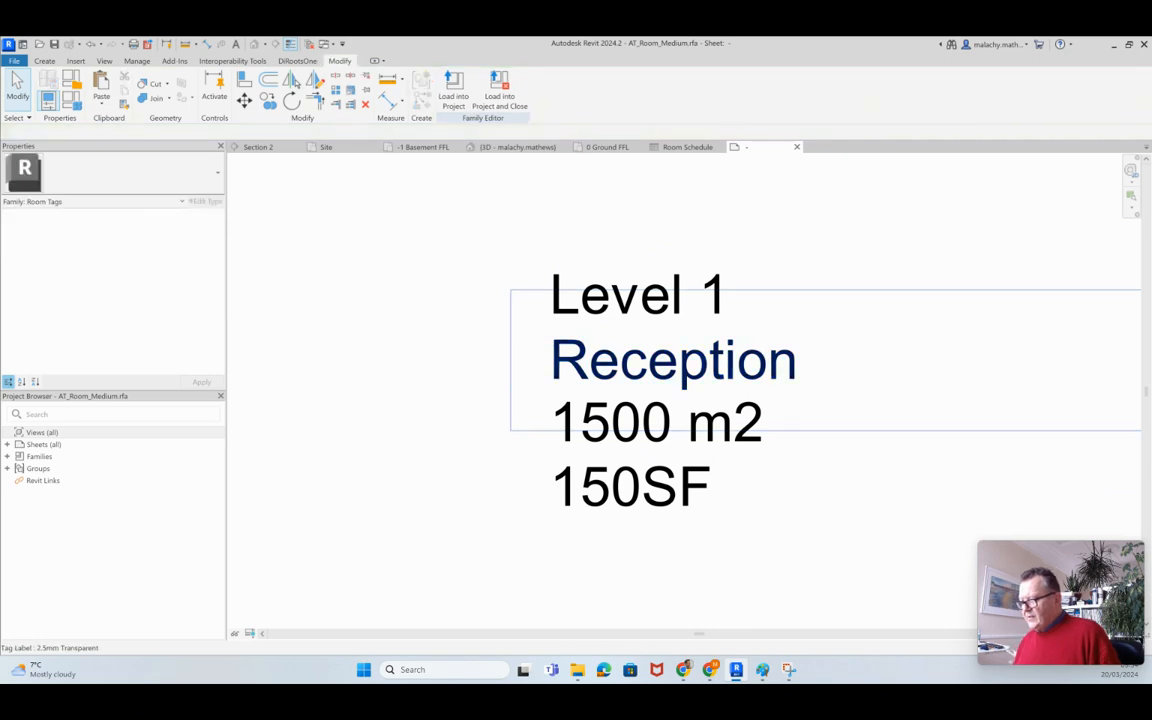
left_click(453, 88)
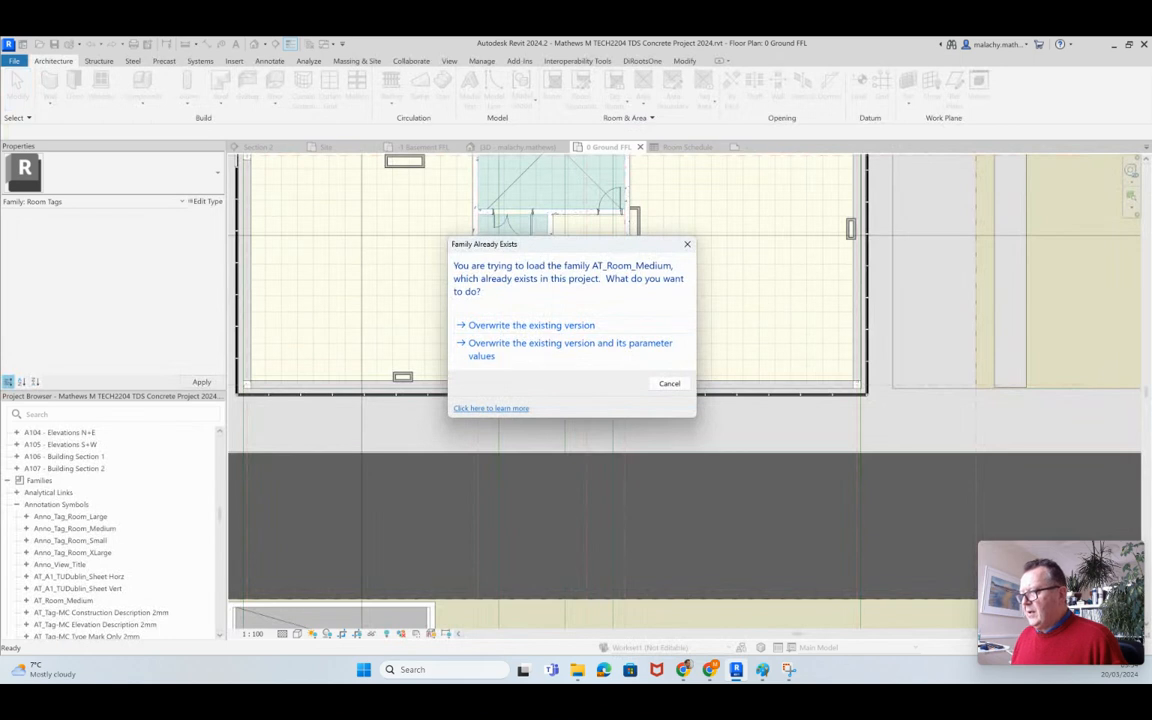
left_click(527, 323)
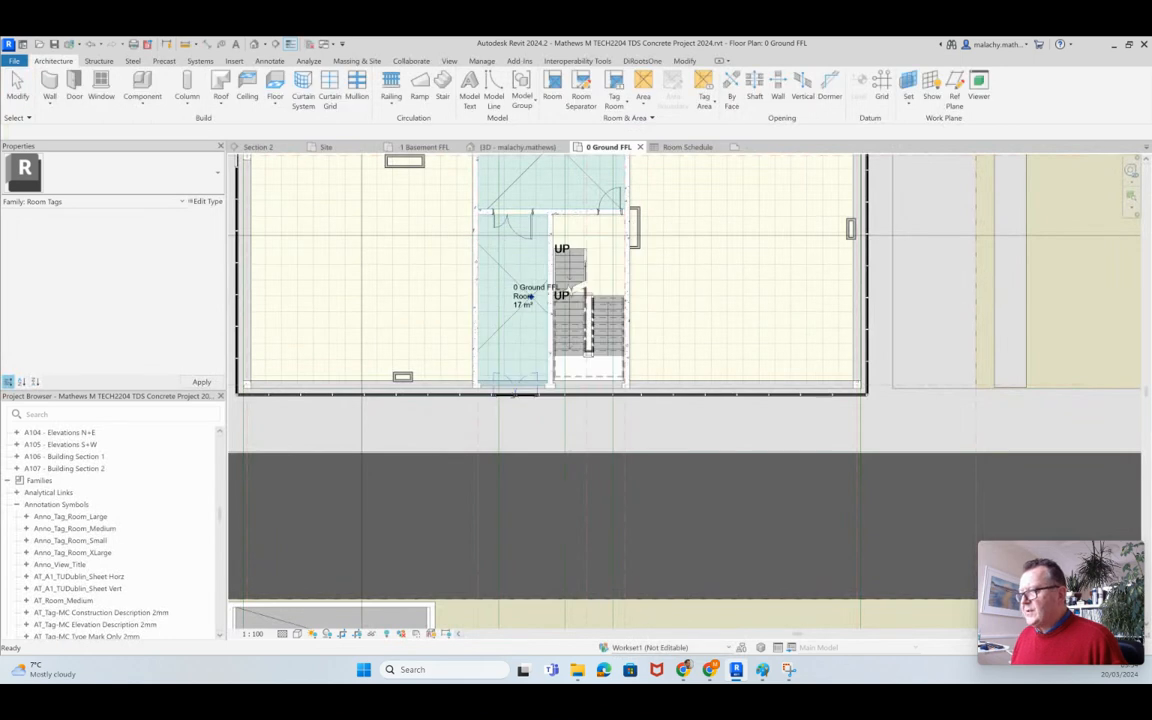
key("Escape")
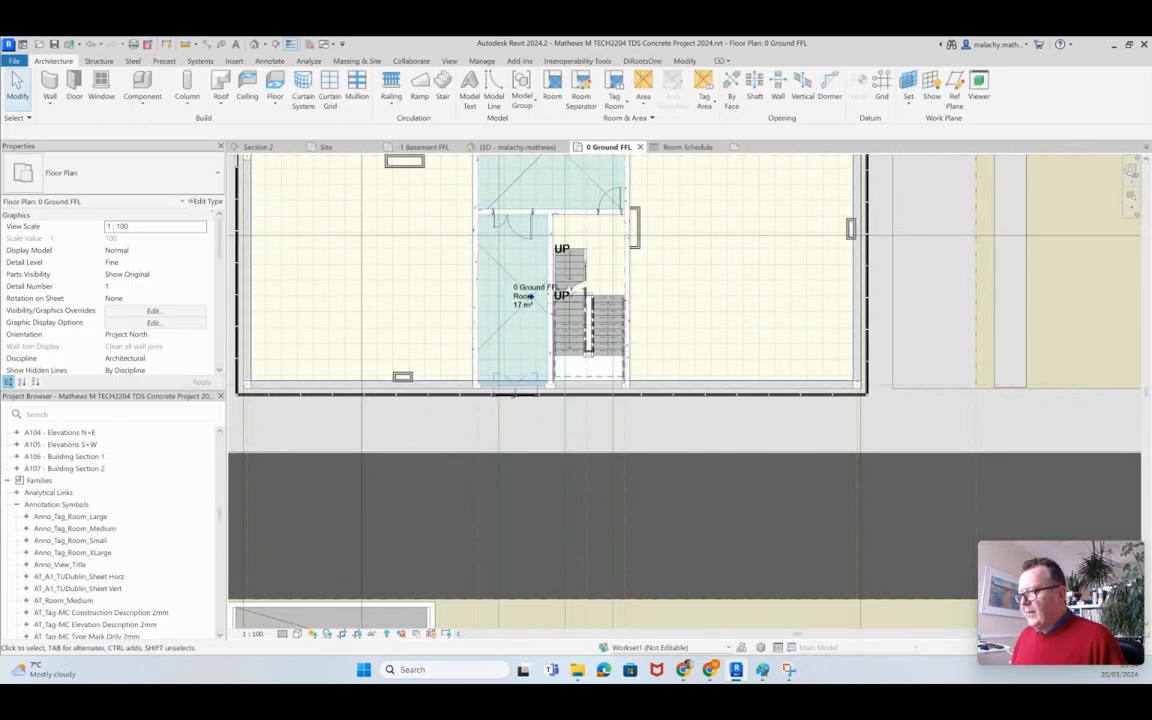
Name the entrance passage room Entrance Lobby and move its tag so the text sits within the room.
scroll(531, 297, "up", 4)
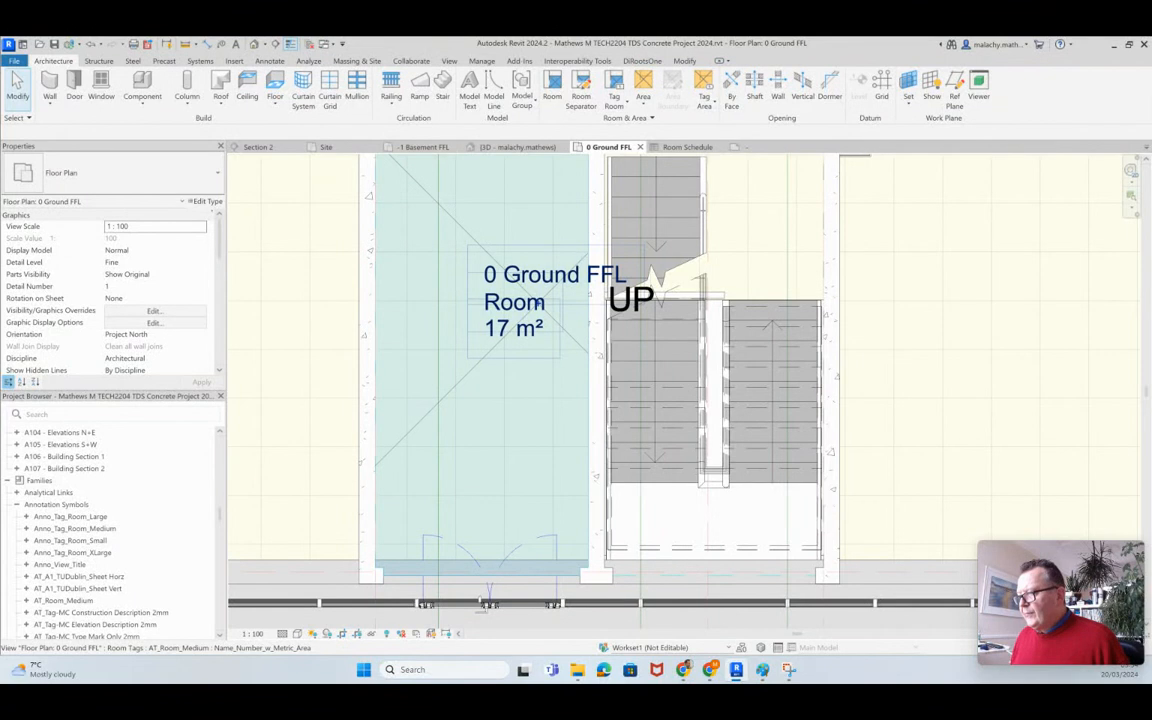
double_click(537, 302)
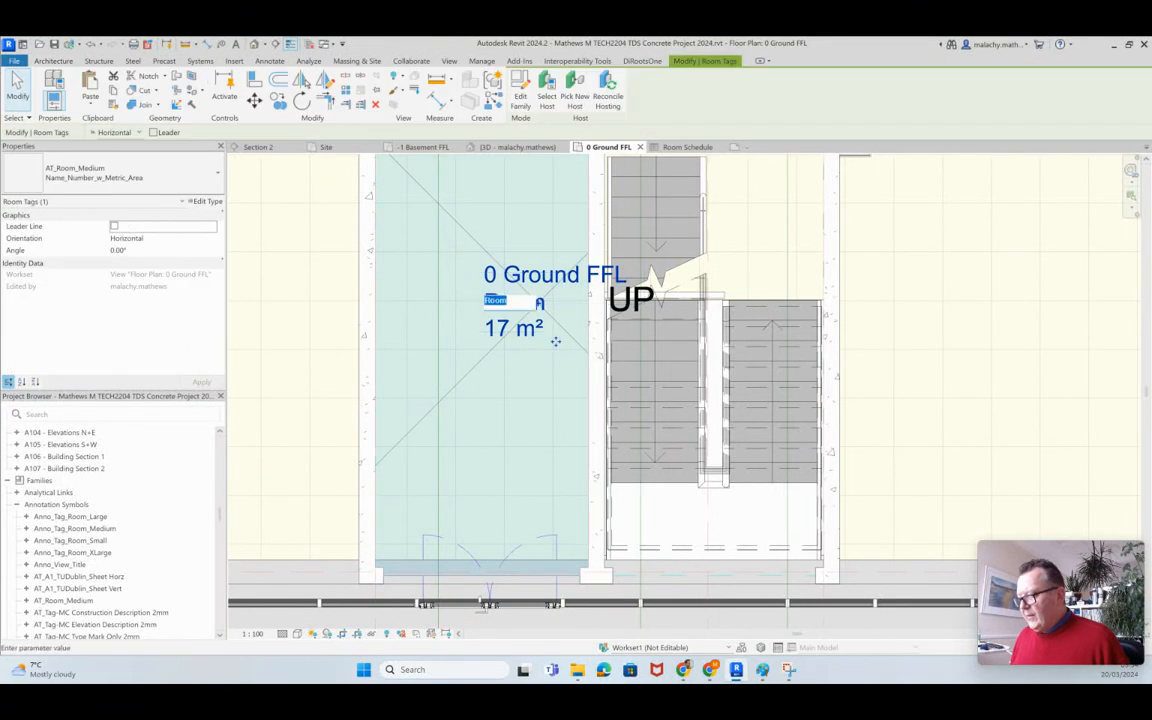
type("E")
type("ntrance")
type(" Lobby")
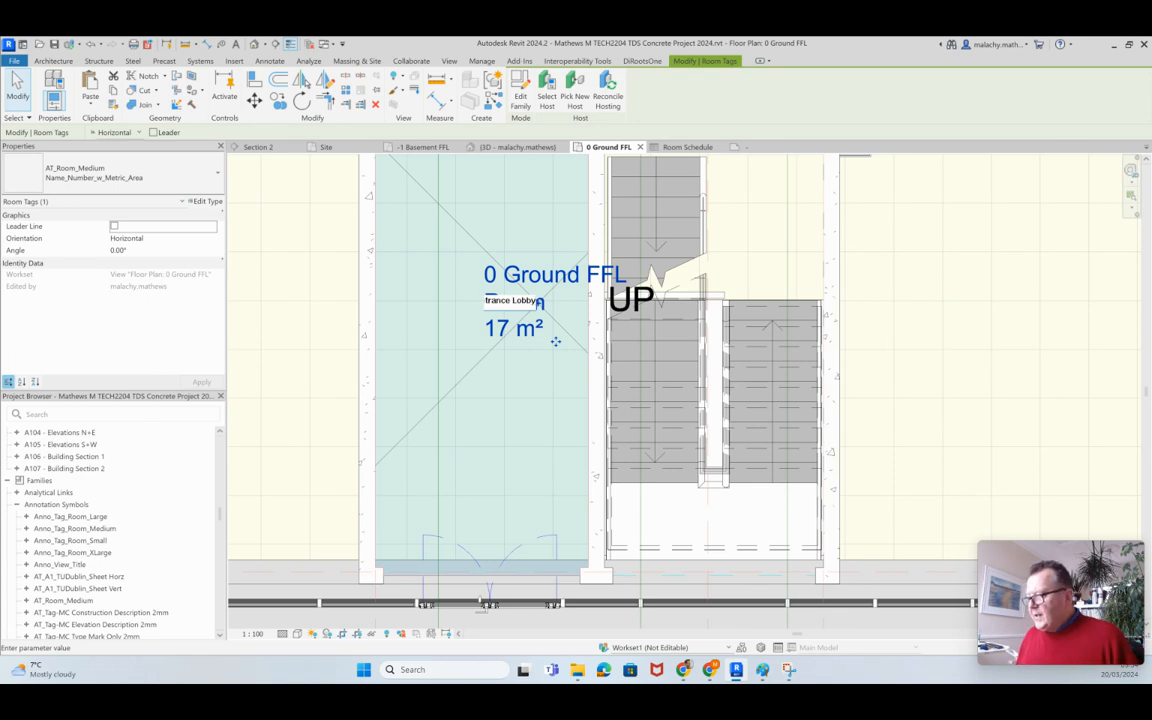
key("Return")
left_click_drag(565, 342, 495, 355)
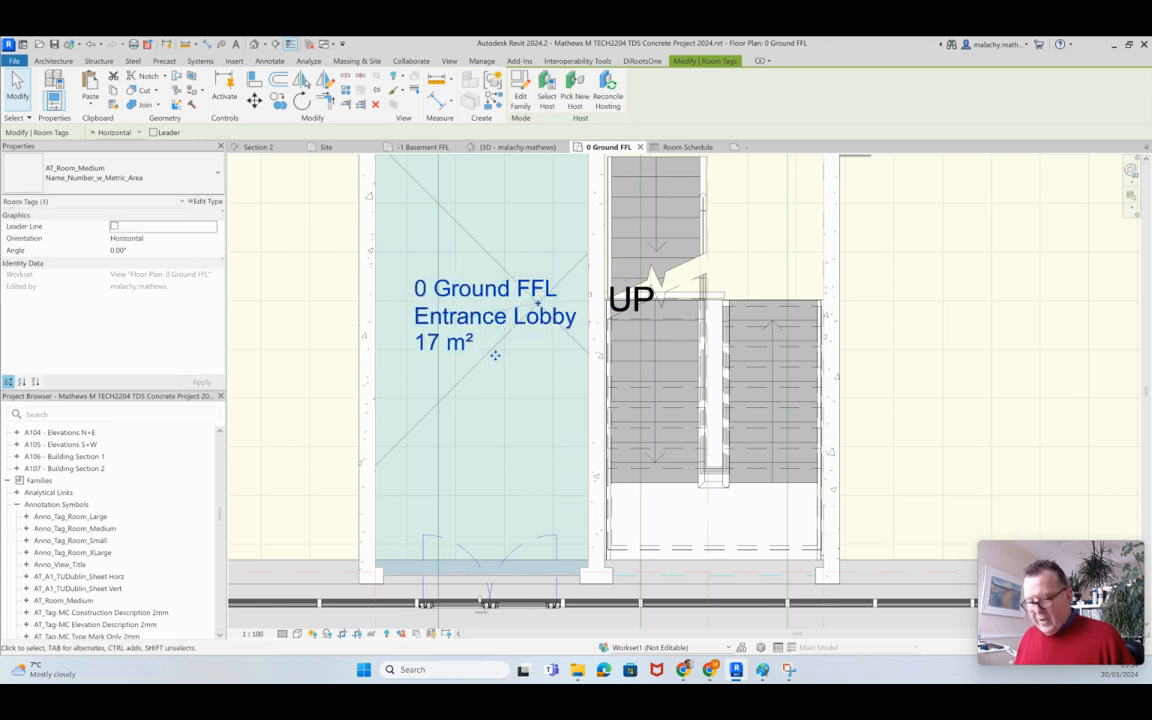
key("Escape")
Place a tagged room in the stair enclosure beside the Entrance Lobby and name it Stair.
scroll(495, 355, "down", 3)
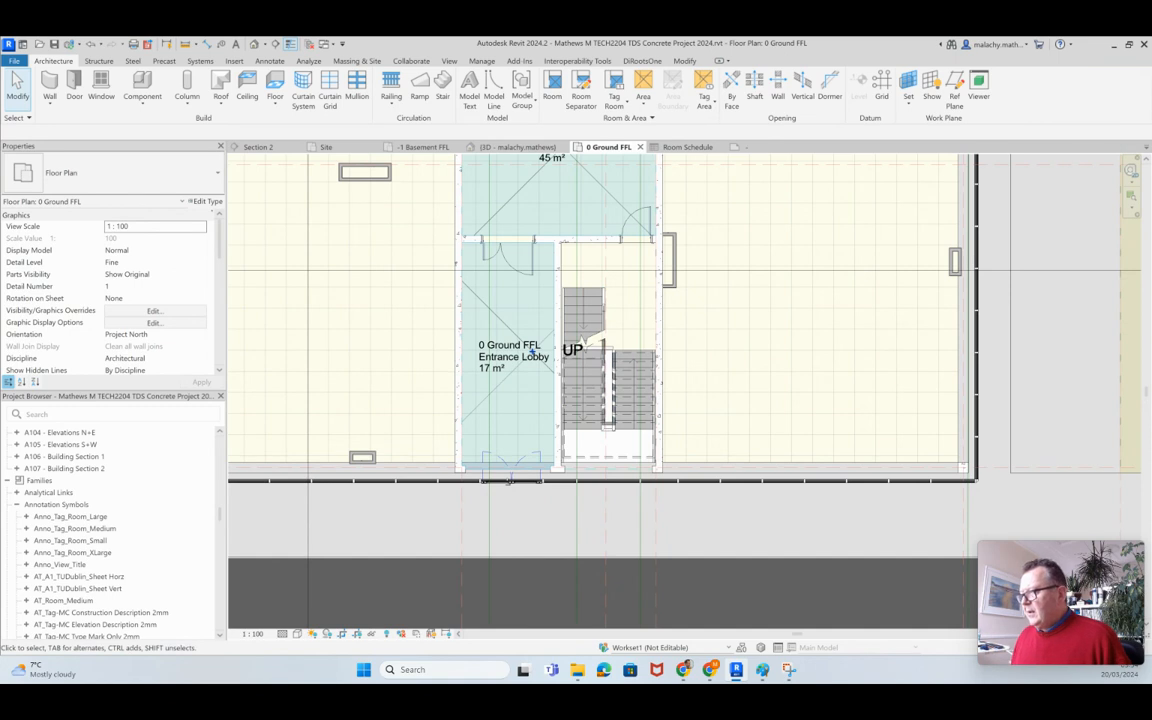
left_click(552, 88)
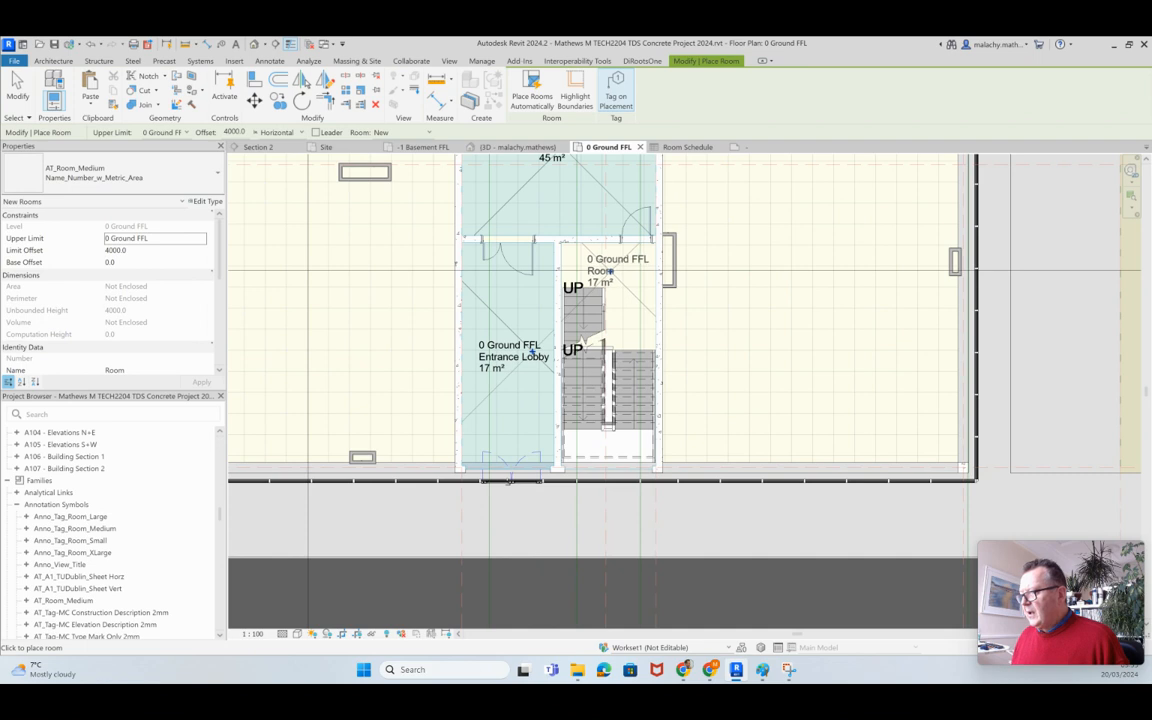
left_click(610, 271)
key("Escape")
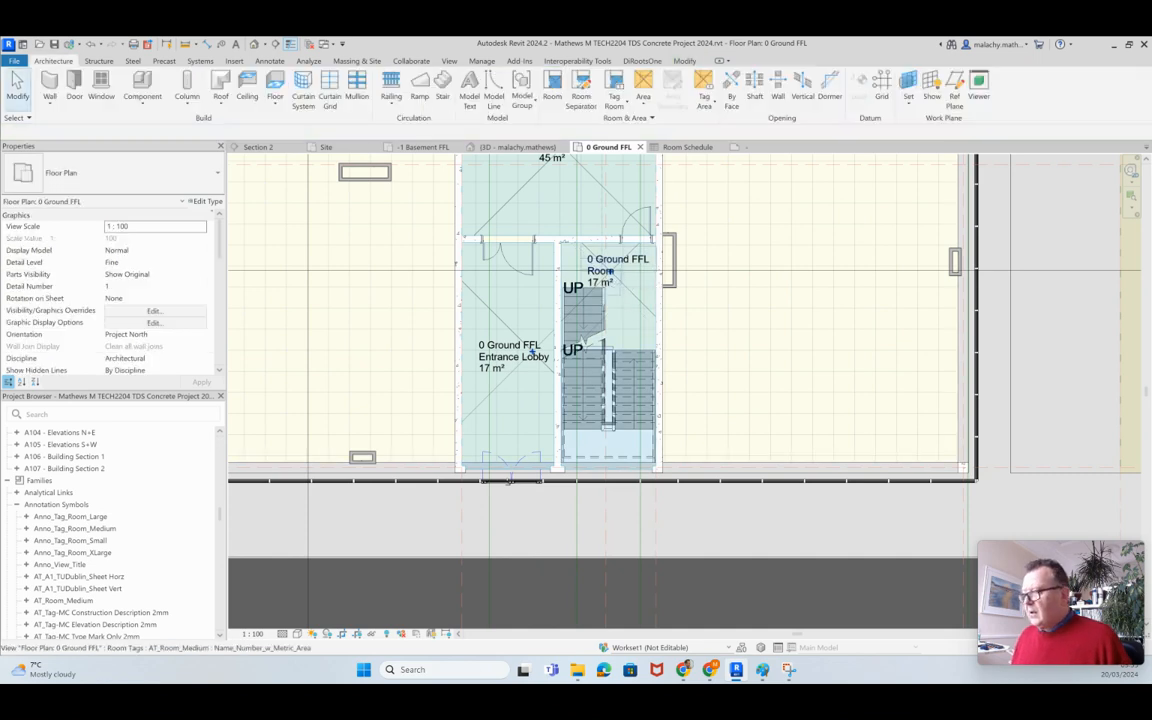
left_click(619, 287)
left_click(619, 287)
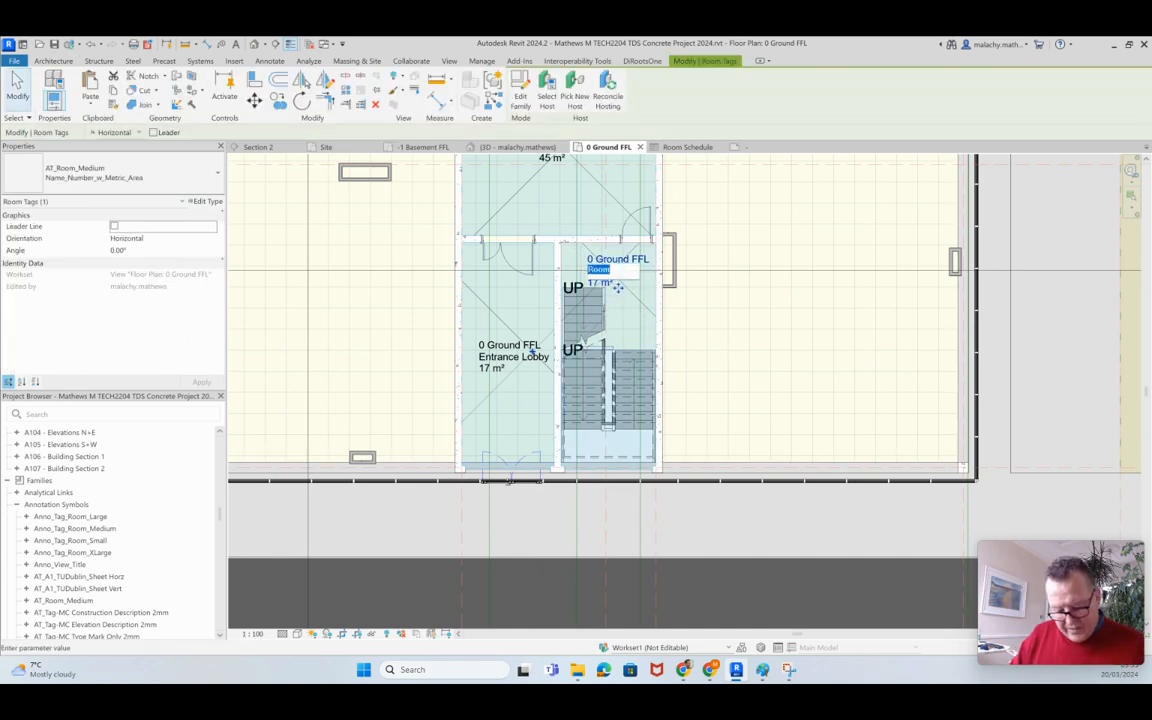
type("Sta")
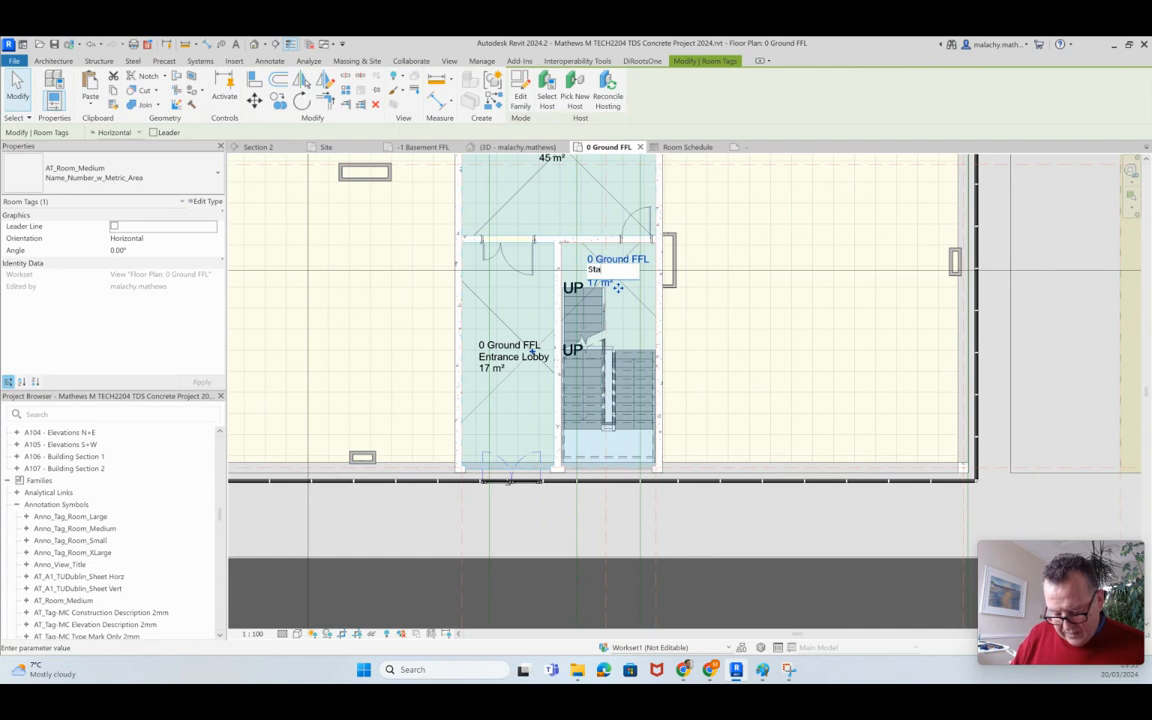
type("ir")
key("Return")
Place tagged rooms in the lift shaft and the small neighbouring room at the north end of the core.
scroll(619, 287, "down", 4)
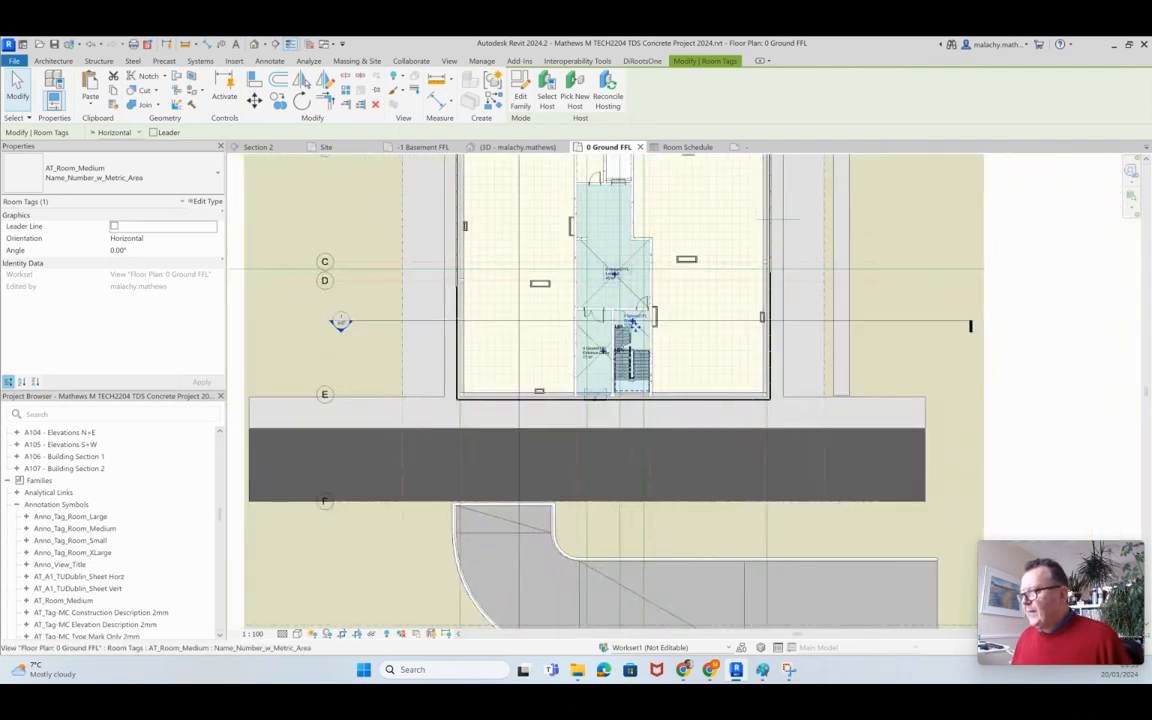
middle_click_drag(619, 287, 617, 421)
scroll(580, 240, "up", 5)
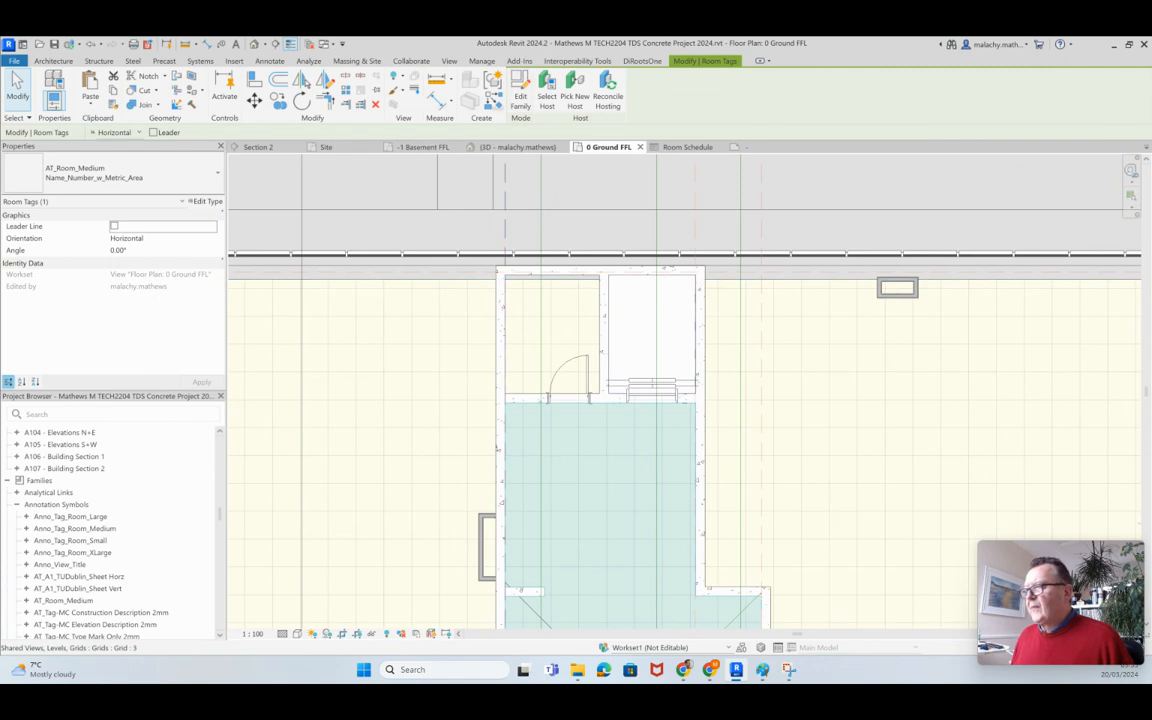
left_click(53, 61)
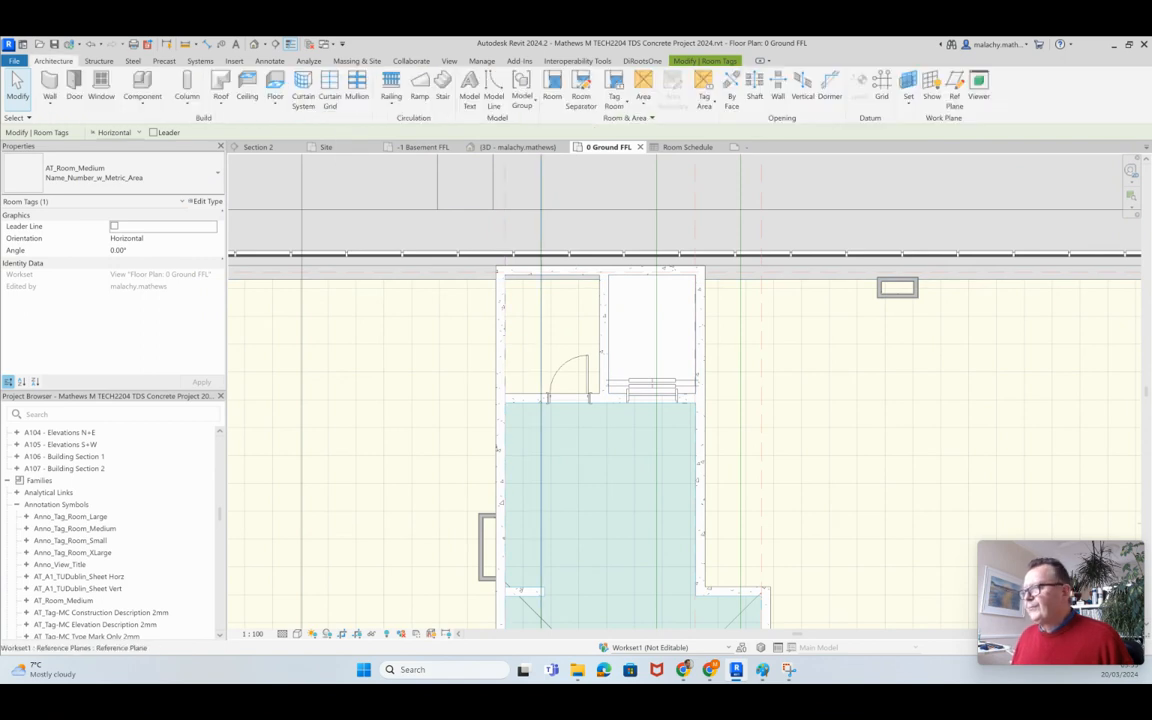
left_click(553, 88)
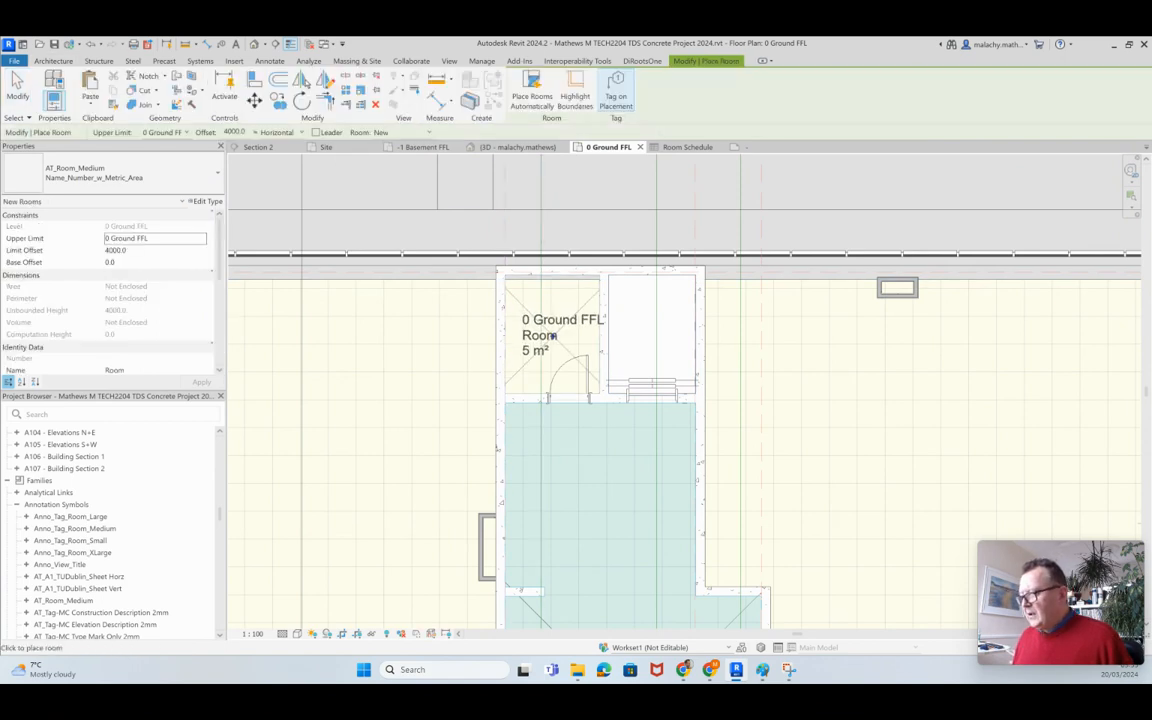
left_click(553, 335)
left_click(648, 336)
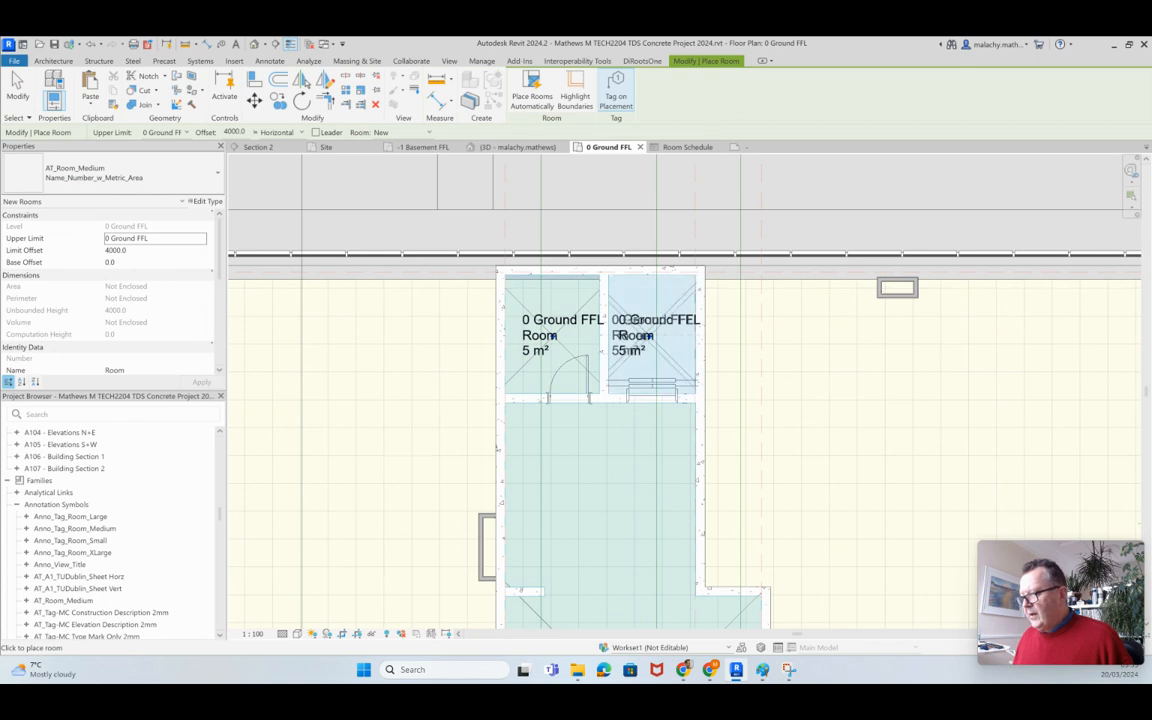
key("Escape")
key("Escape")
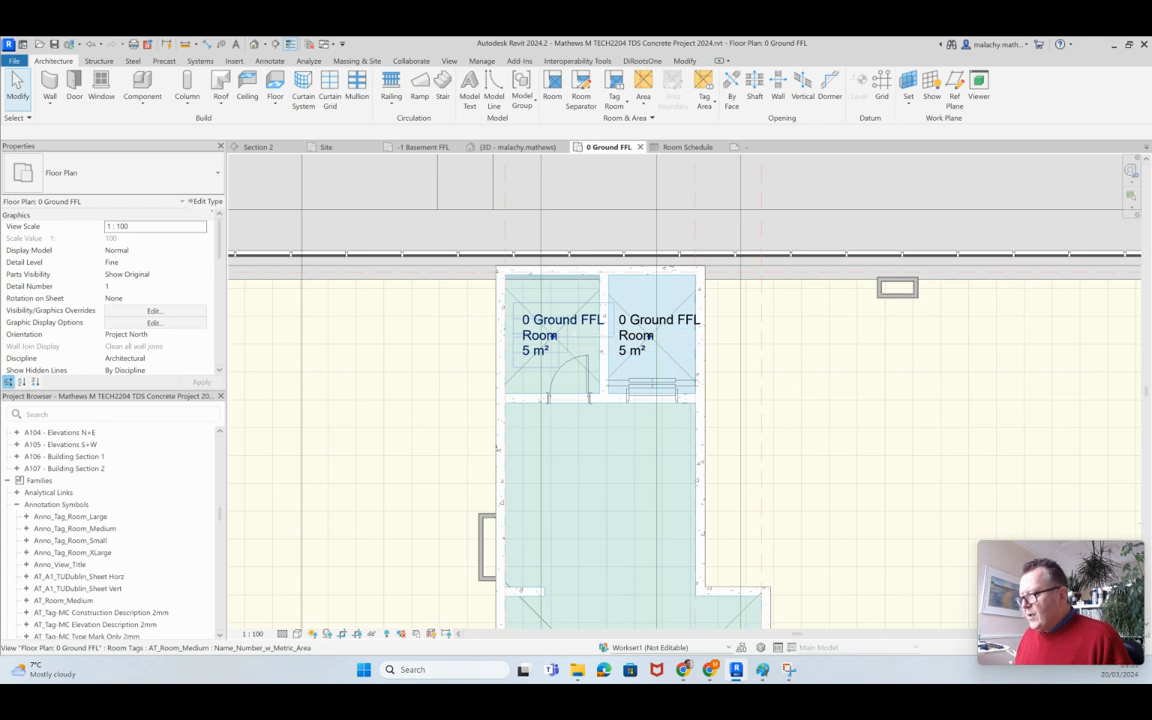
Name the two rooms at the north end of the core Store 1 and Lift, with Lift for the shaft room.
left_click(535, 334)
left_click(534, 334)
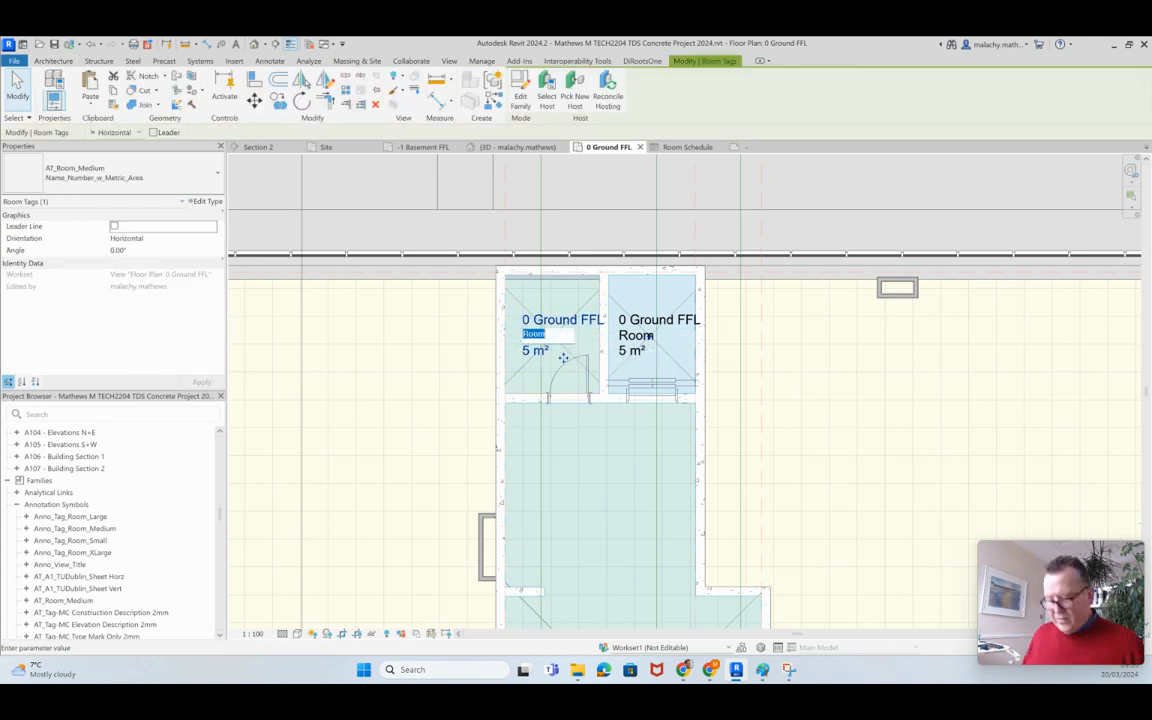
type("Store 1")
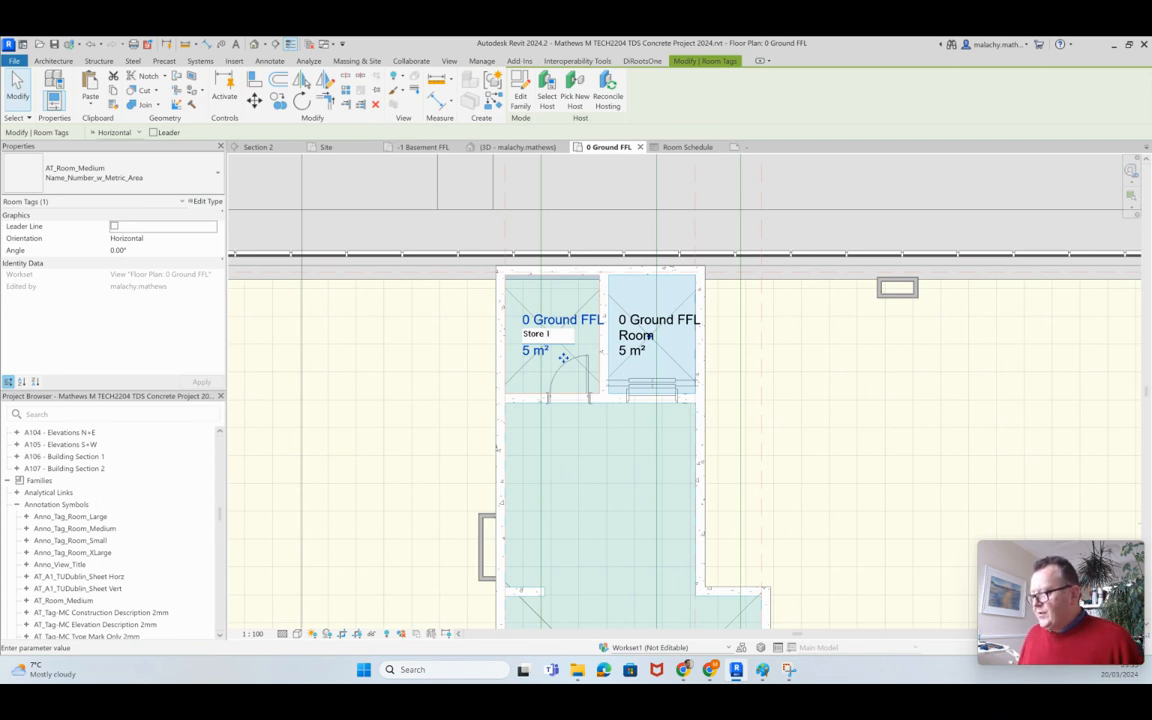
key("Return")
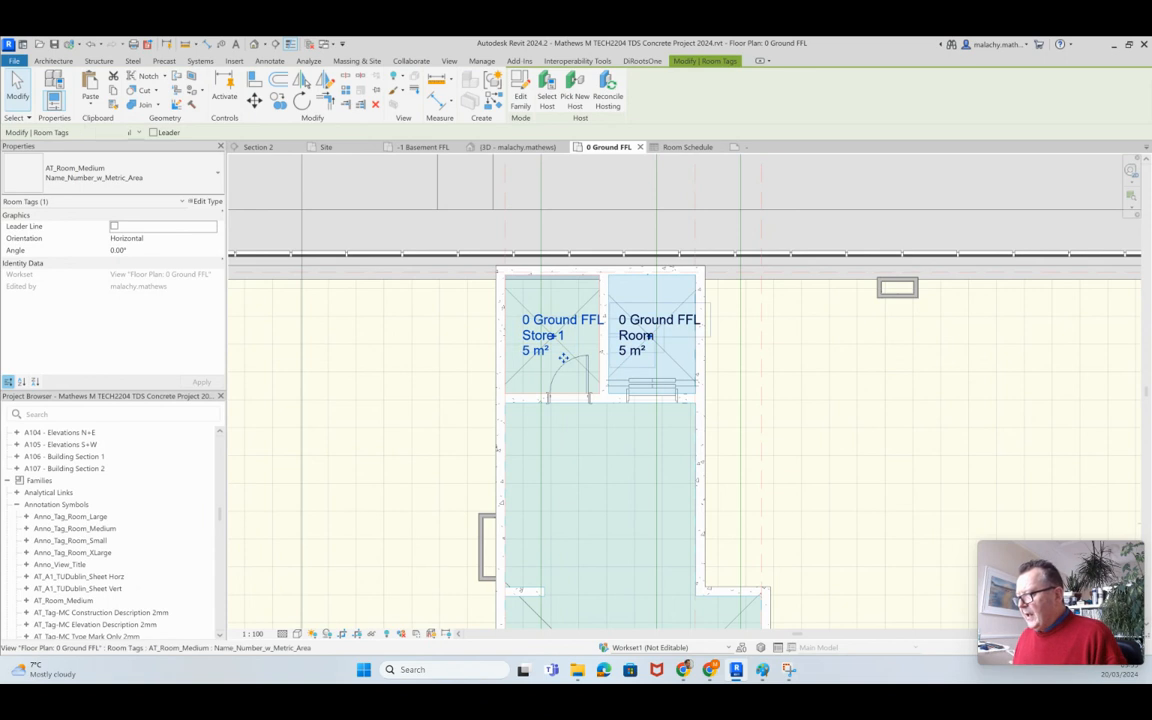
left_click(636, 335)
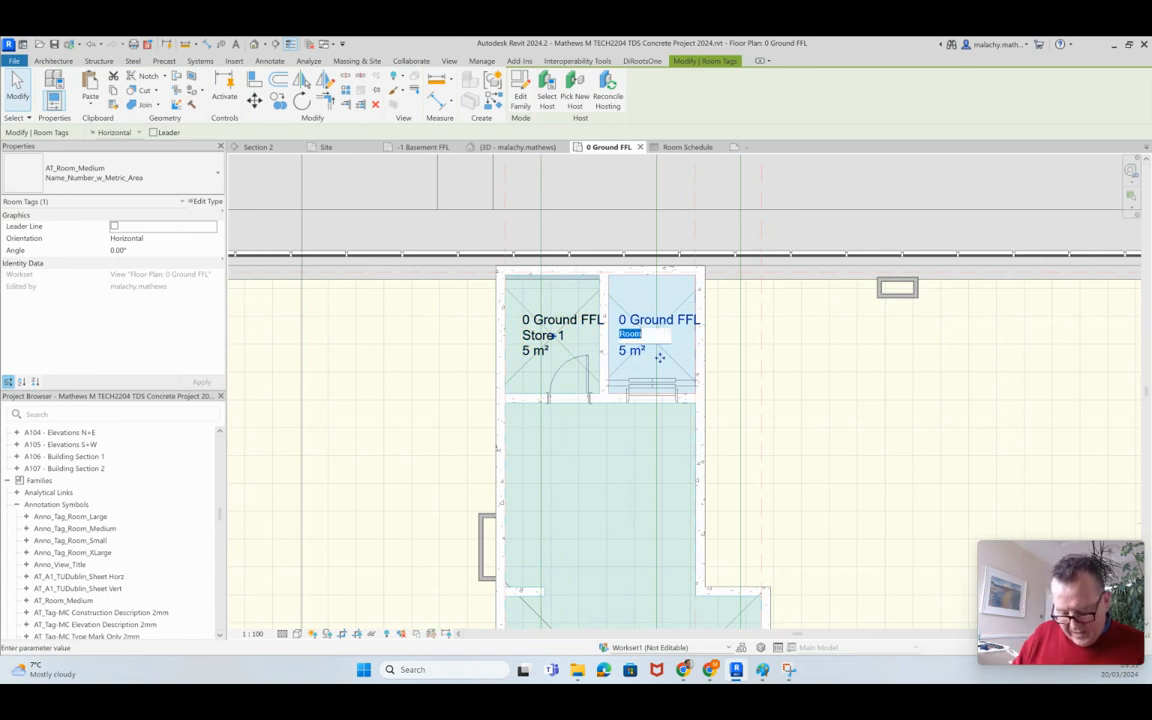
type("U")
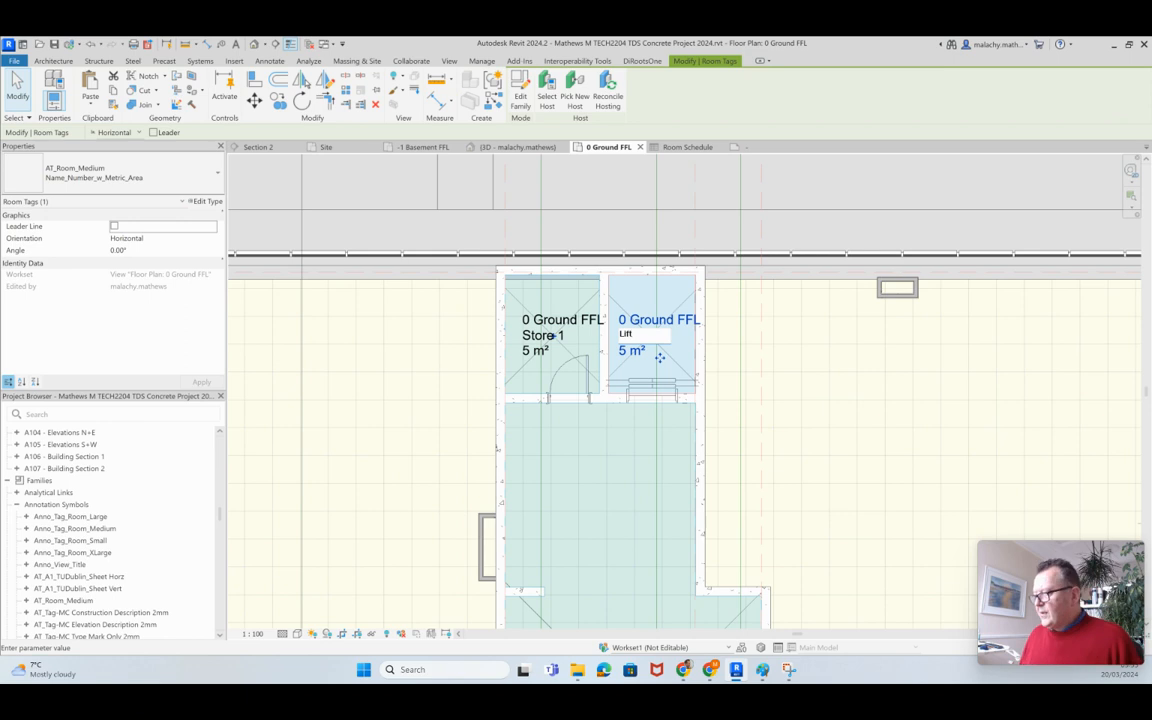
key("Return")
scroll(621, 424, "down", 4)
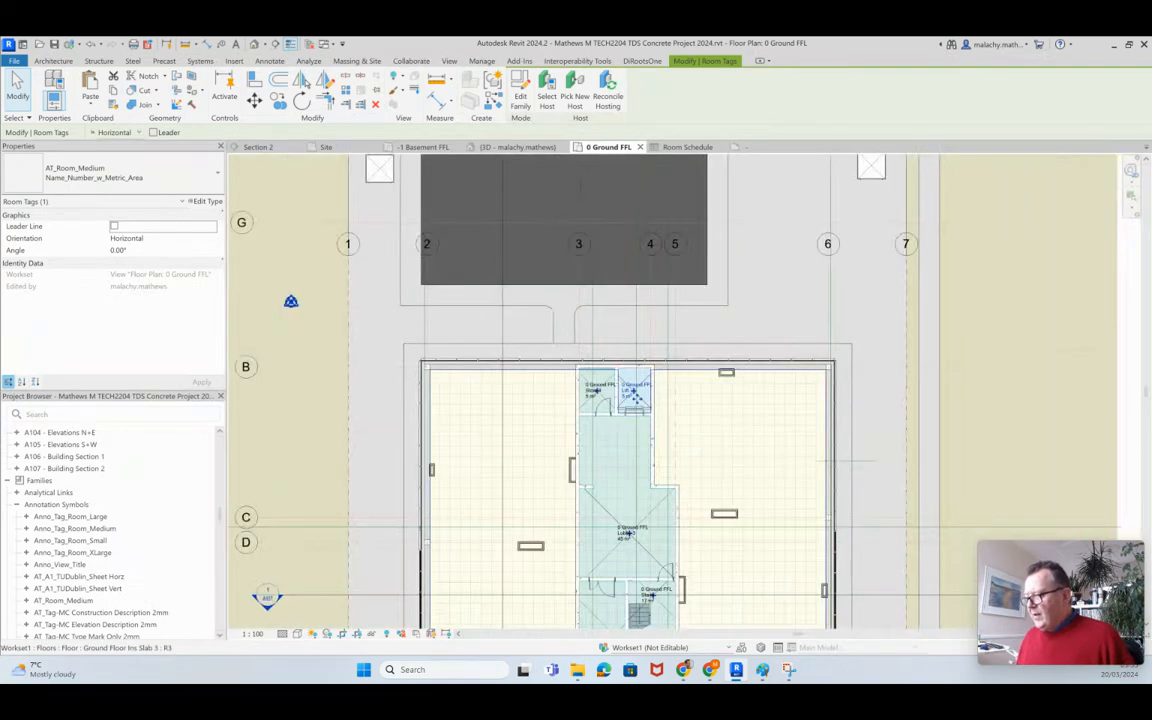
scroll(745, 283, "down", 4)
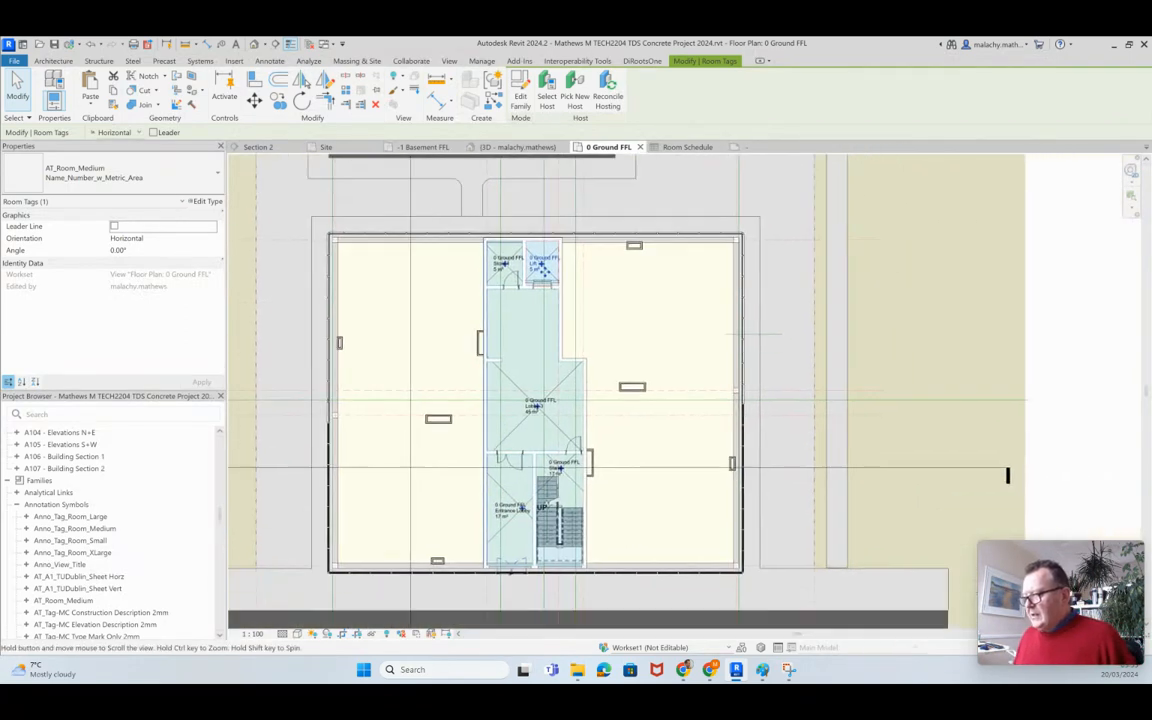
scroll(719, 355, "up", 4)
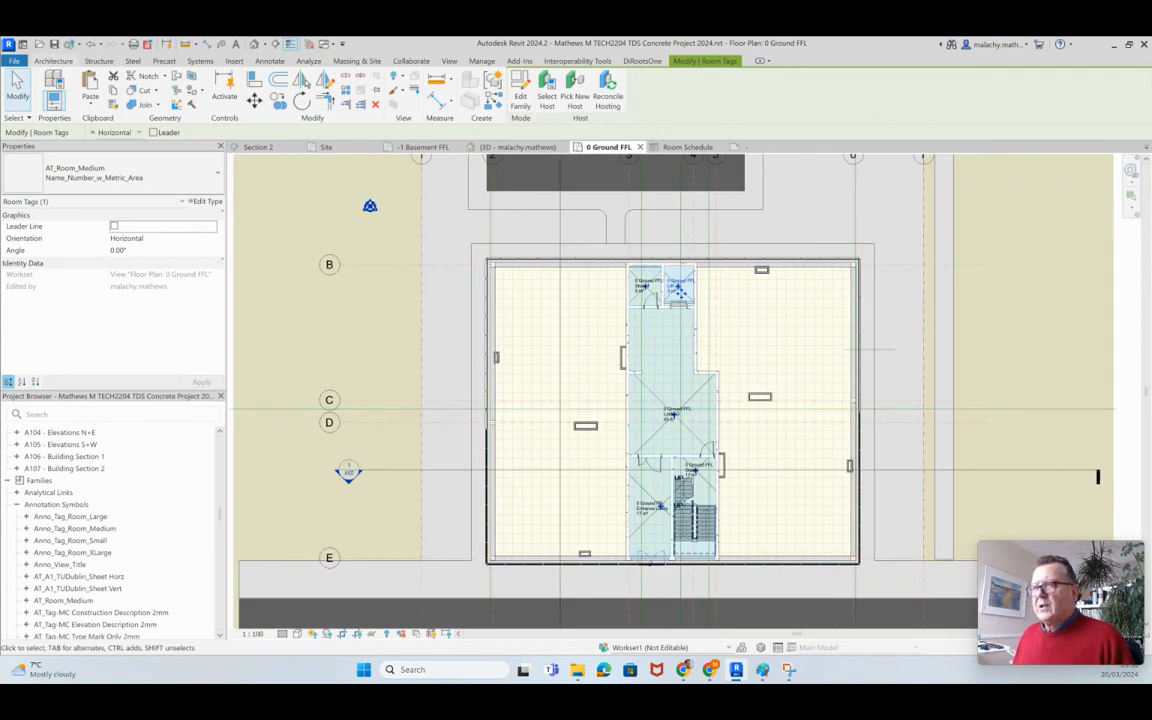
left_click(54, 61)
left_click(553, 88)
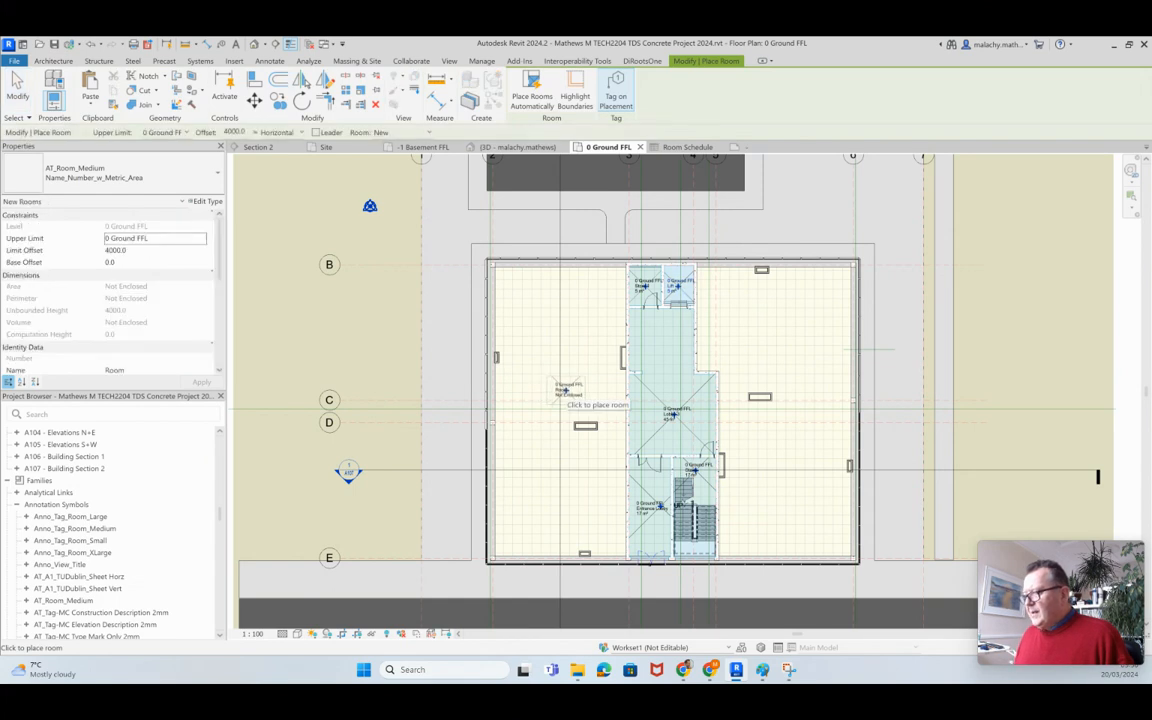
key("Escape")
key("Escape")
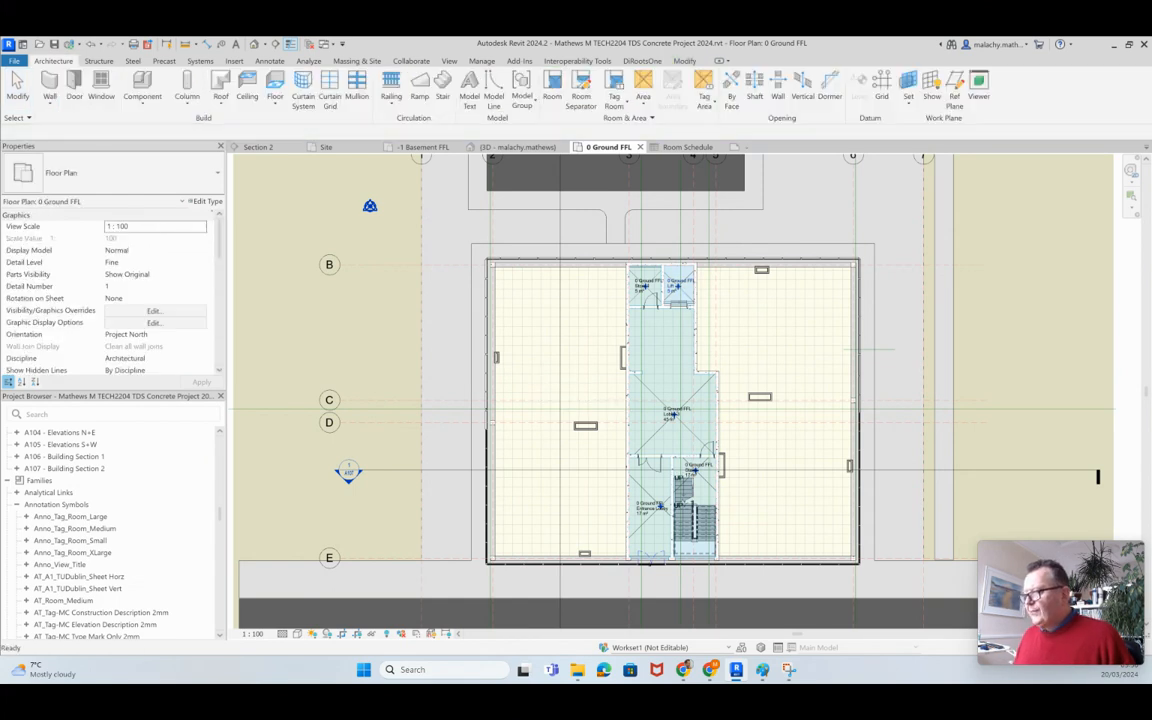
Try to draw a room separation line along the core's west wall, from its north end to the south facade.
left_click(581, 90)
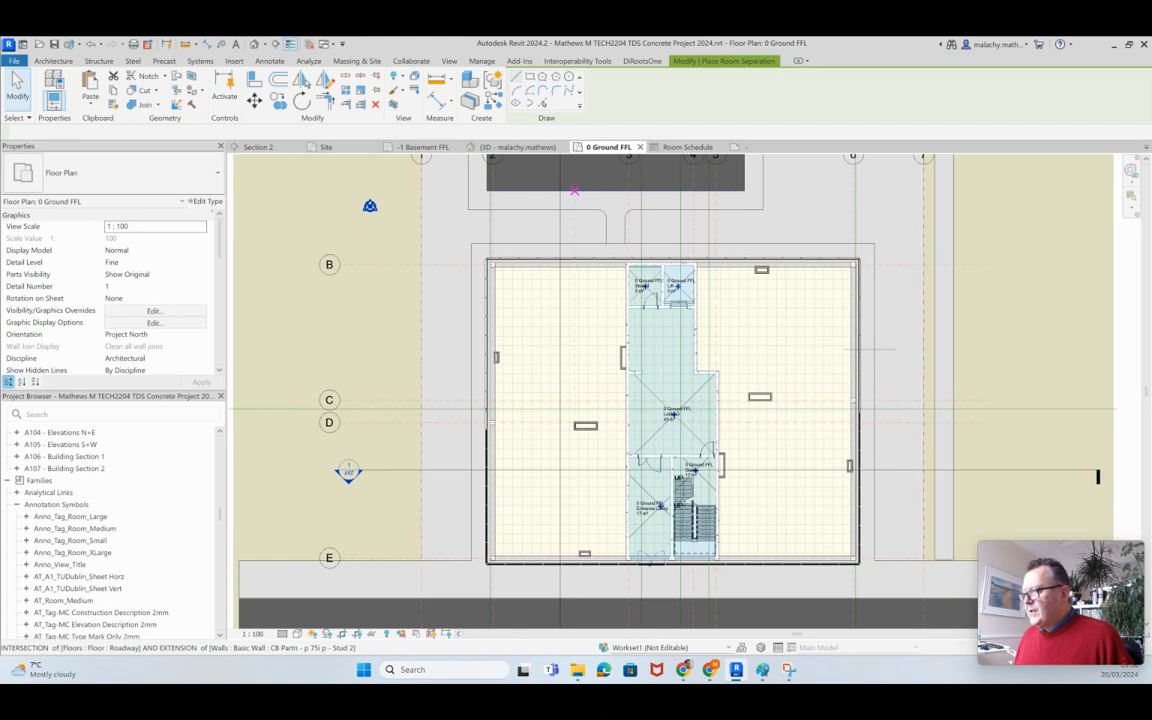
scroll(627, 276, "up", 5)
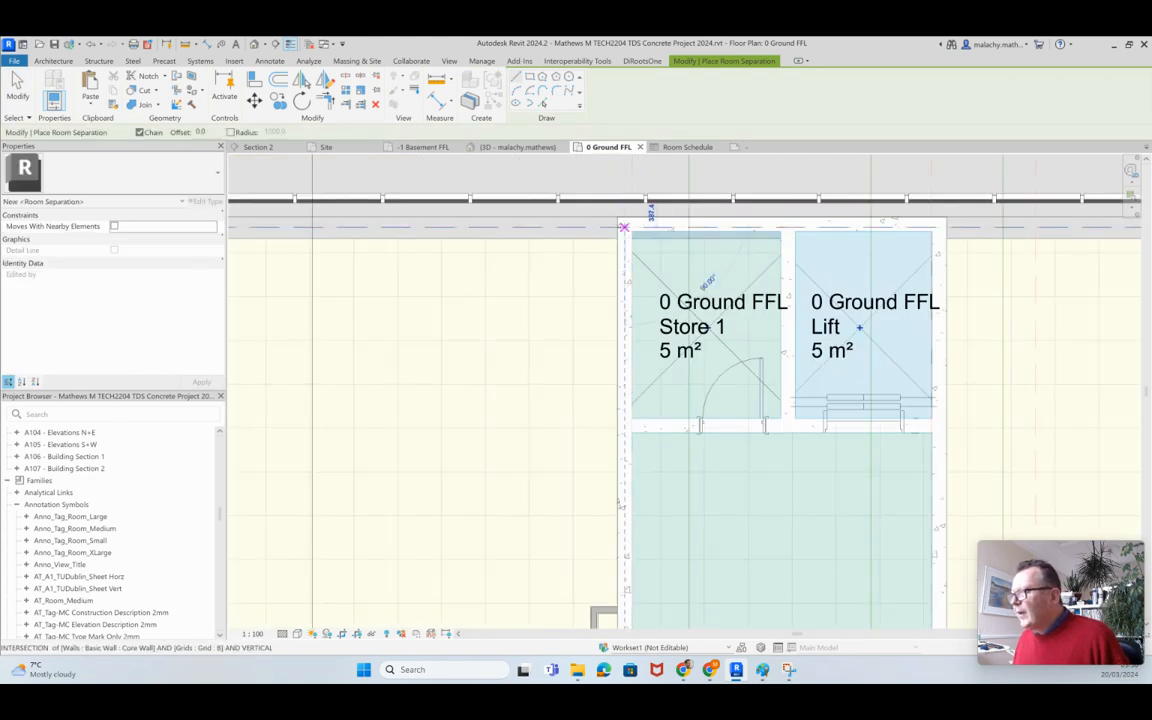
scroll(621, 275, "down", 5)
middle_click_drag(623, 442, 609, 272)
middle_click(609, 272)
middle_click(609, 272)
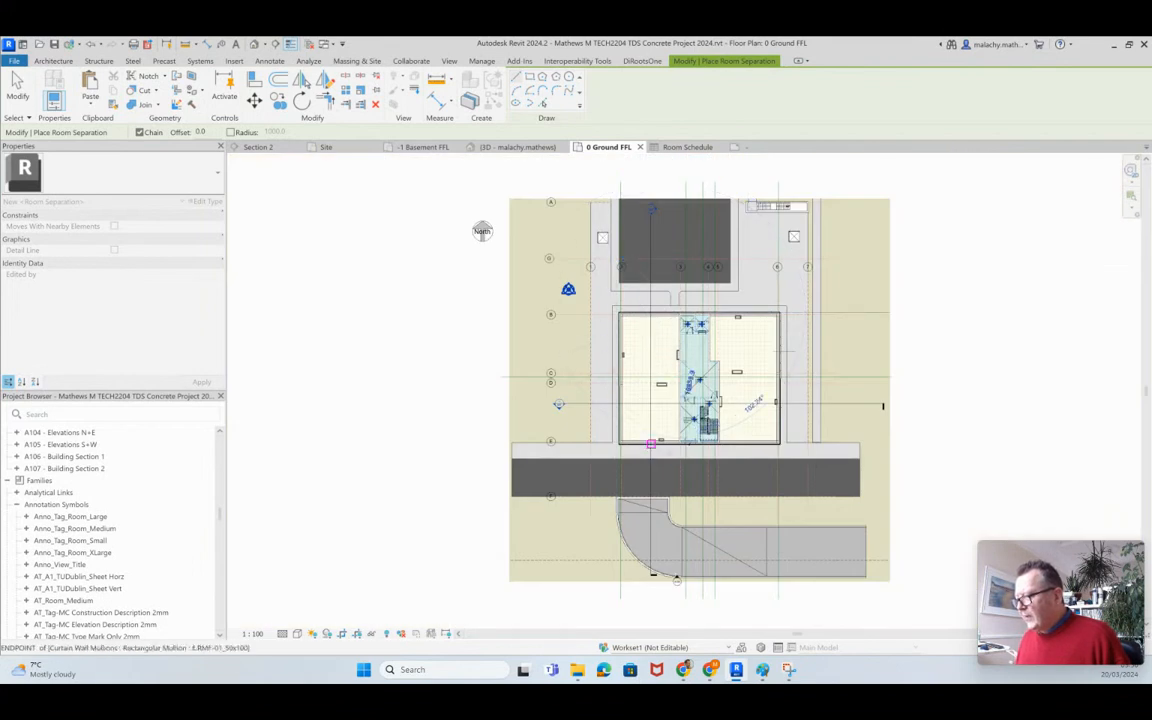
scroll(689, 441, "up", 5)
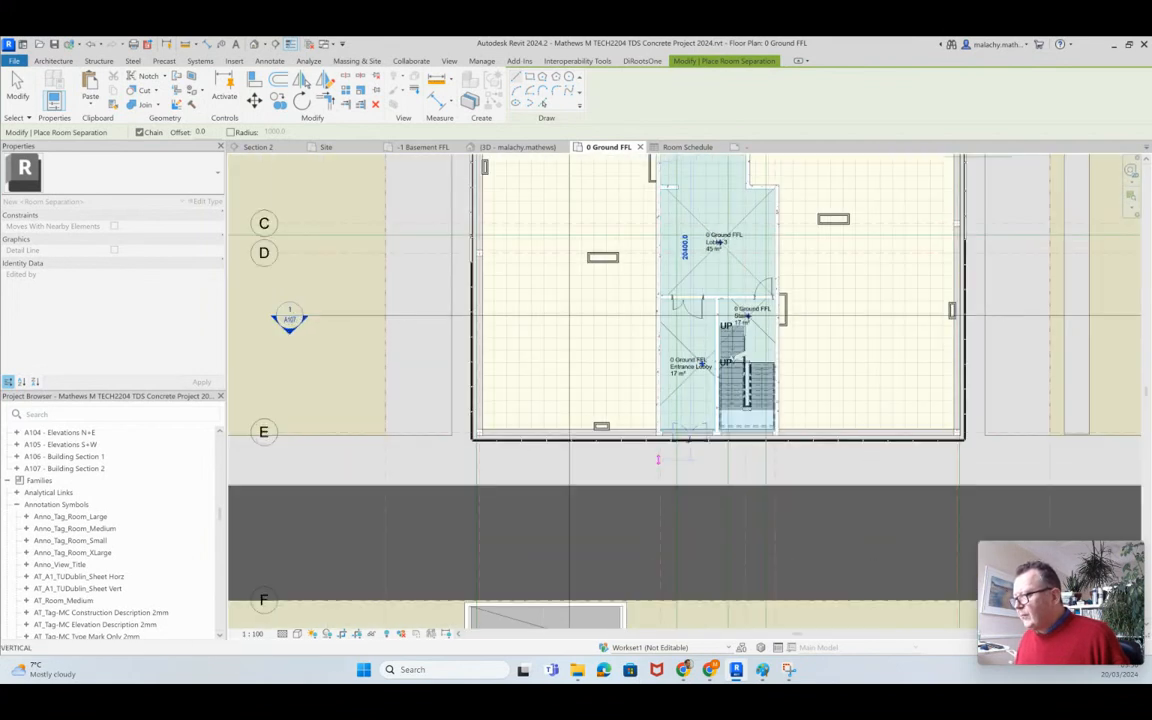
scroll(658, 433, "up", 5)
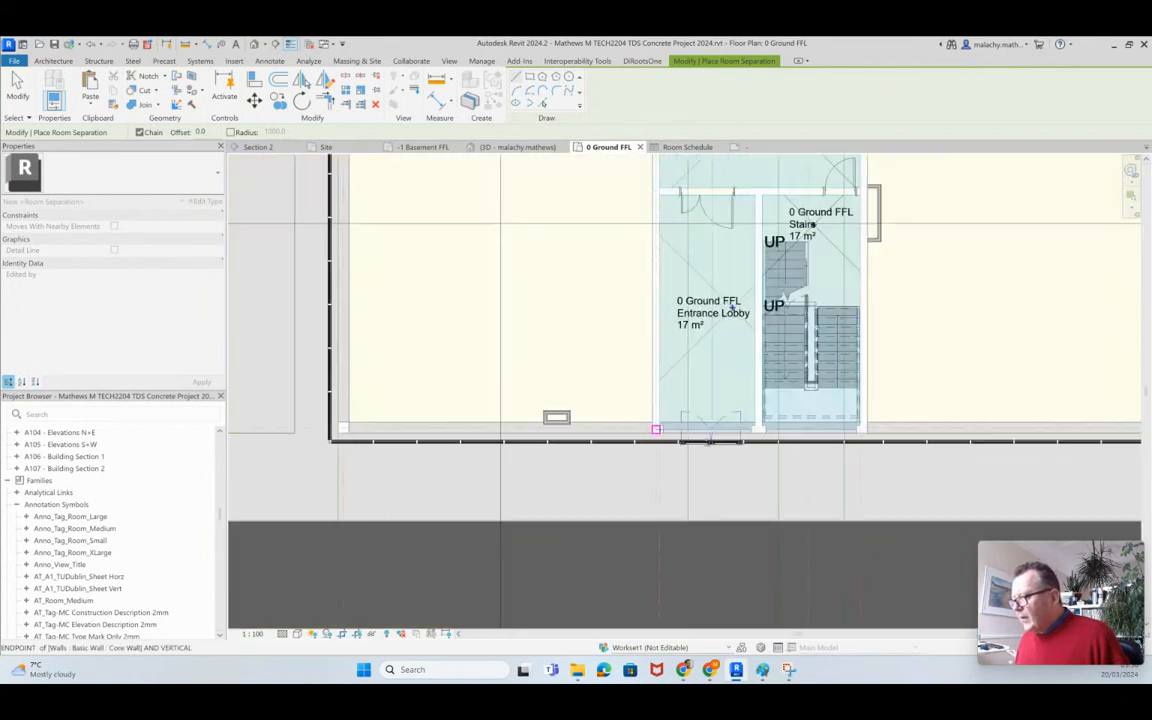
left_click(648, 452)
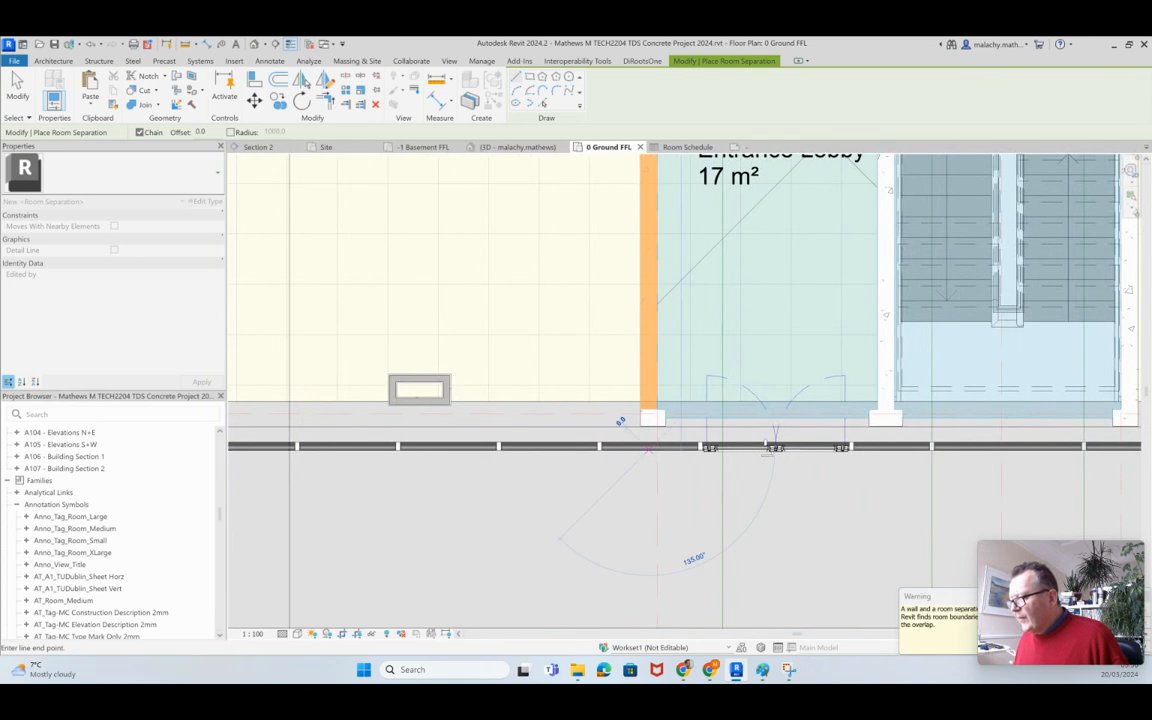
key("Escape")
key("Escape")
Check whether the open area west of the core can take a room, and undo the separation line along the core wall.
scroll(620, 415, "down", 5)
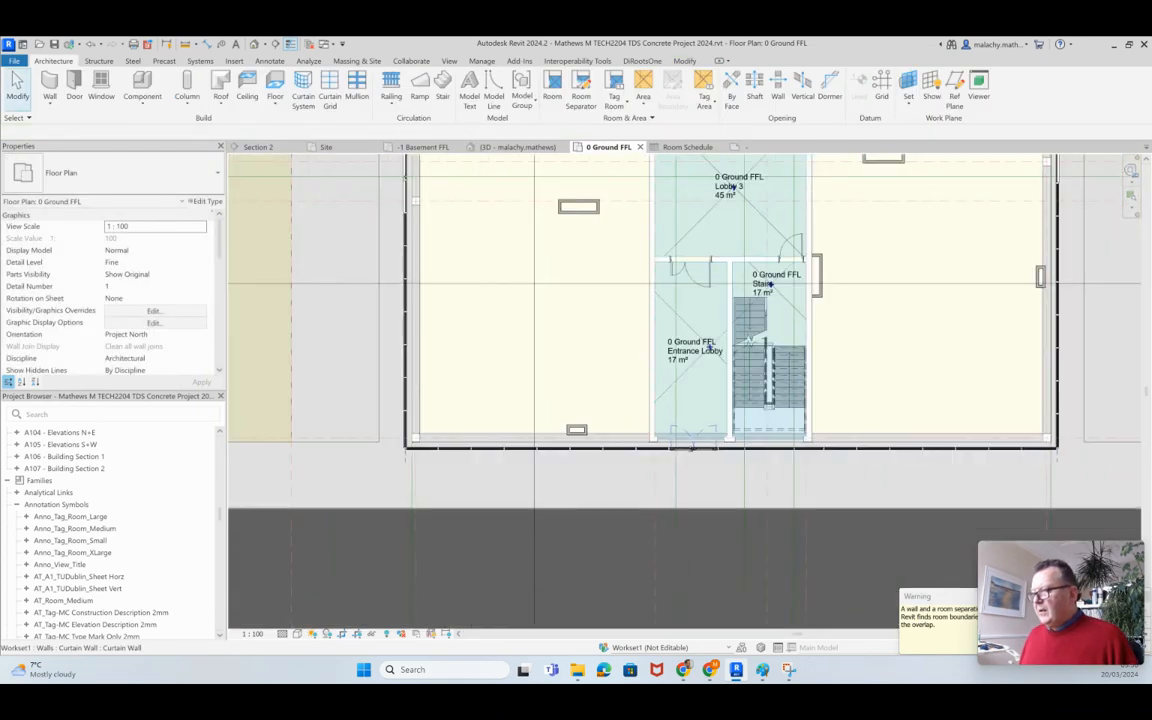
scroll(705, 280, "down", 2)
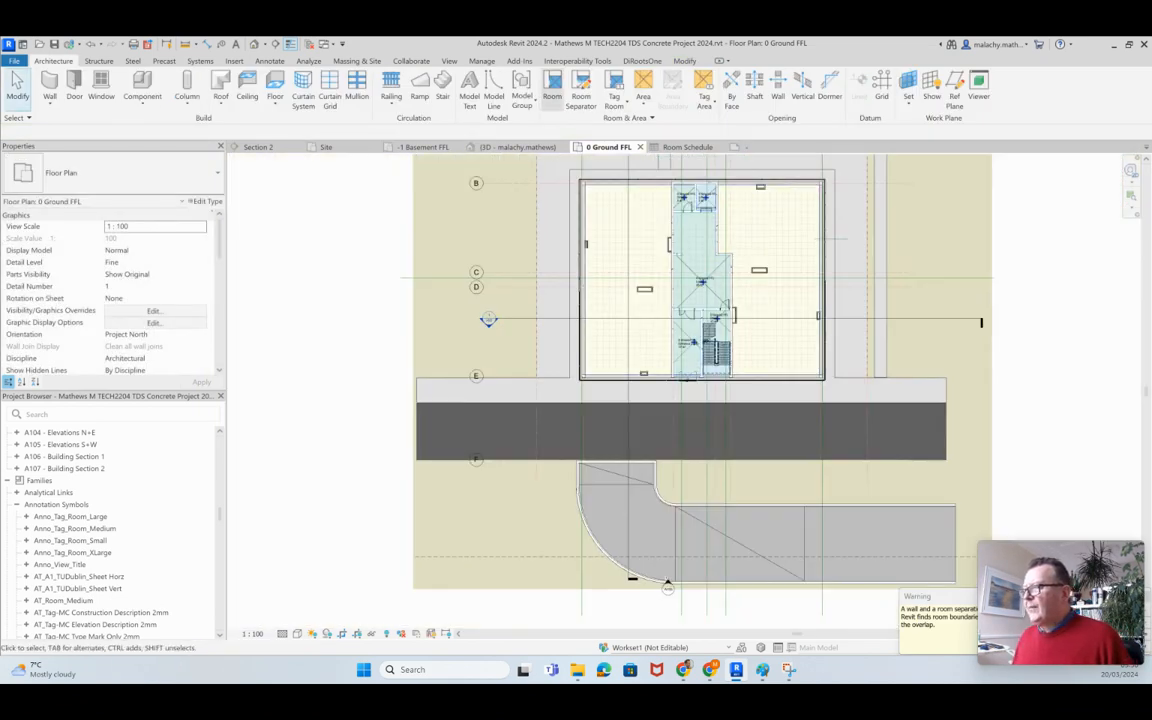
left_click(552, 88)
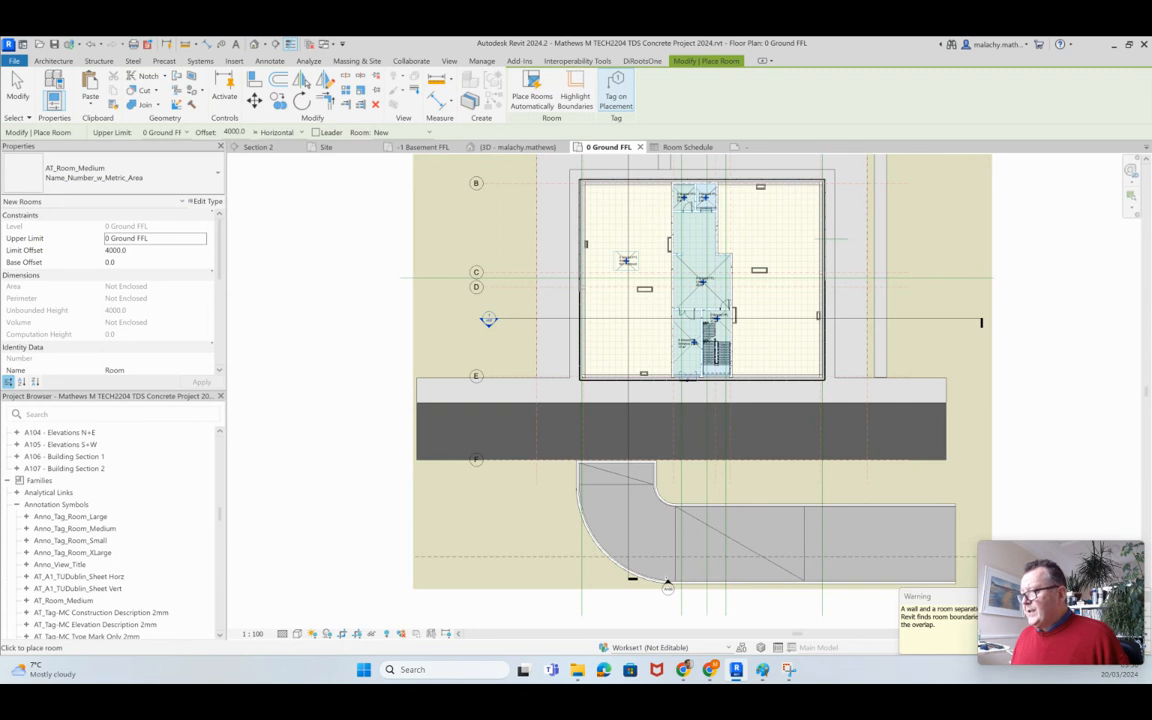
key("Escape")
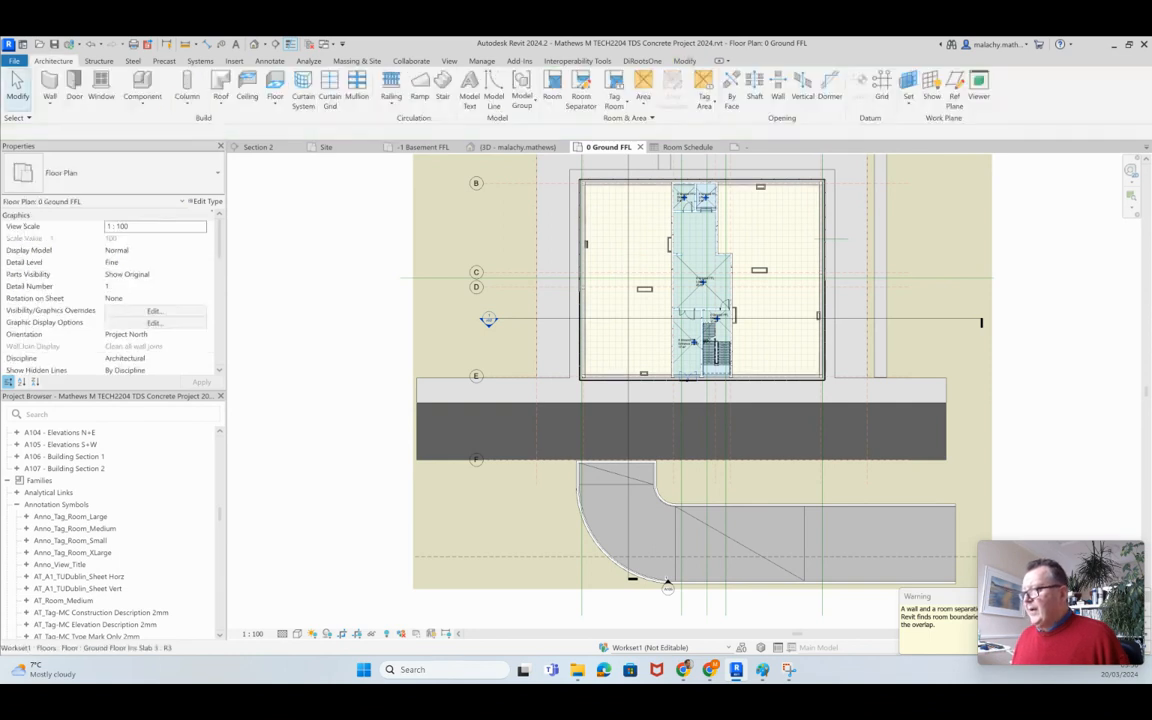
left_click(581, 88)
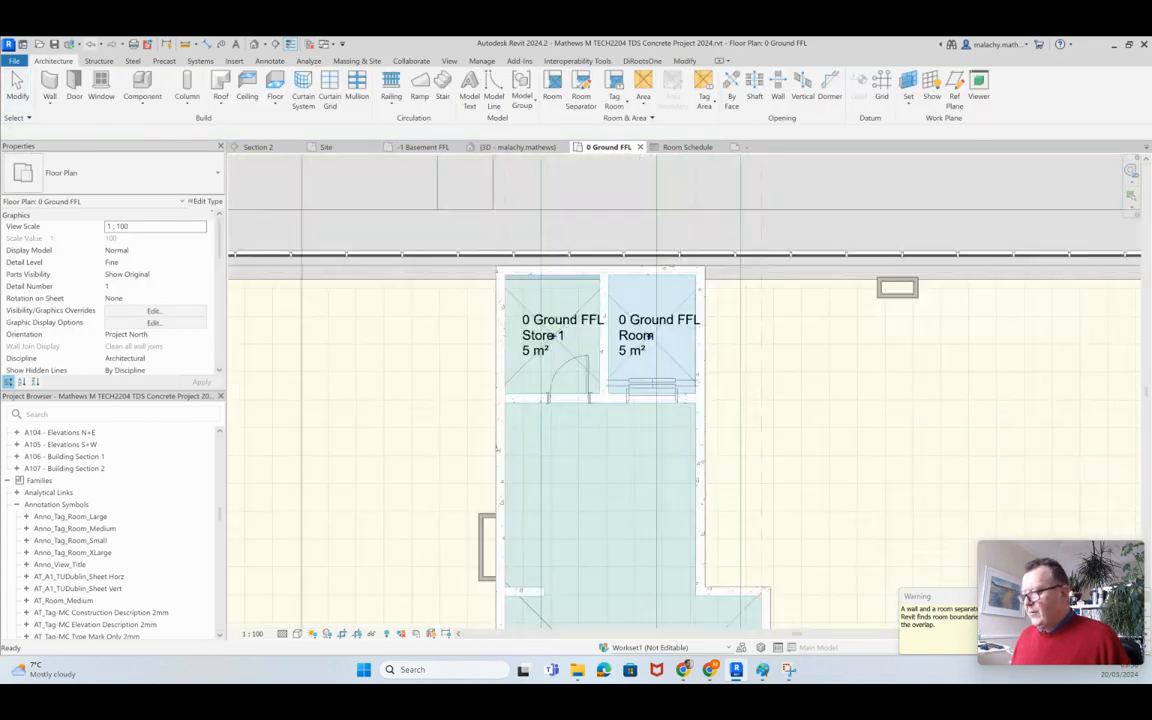
scroll(595, 260, "down", 2)
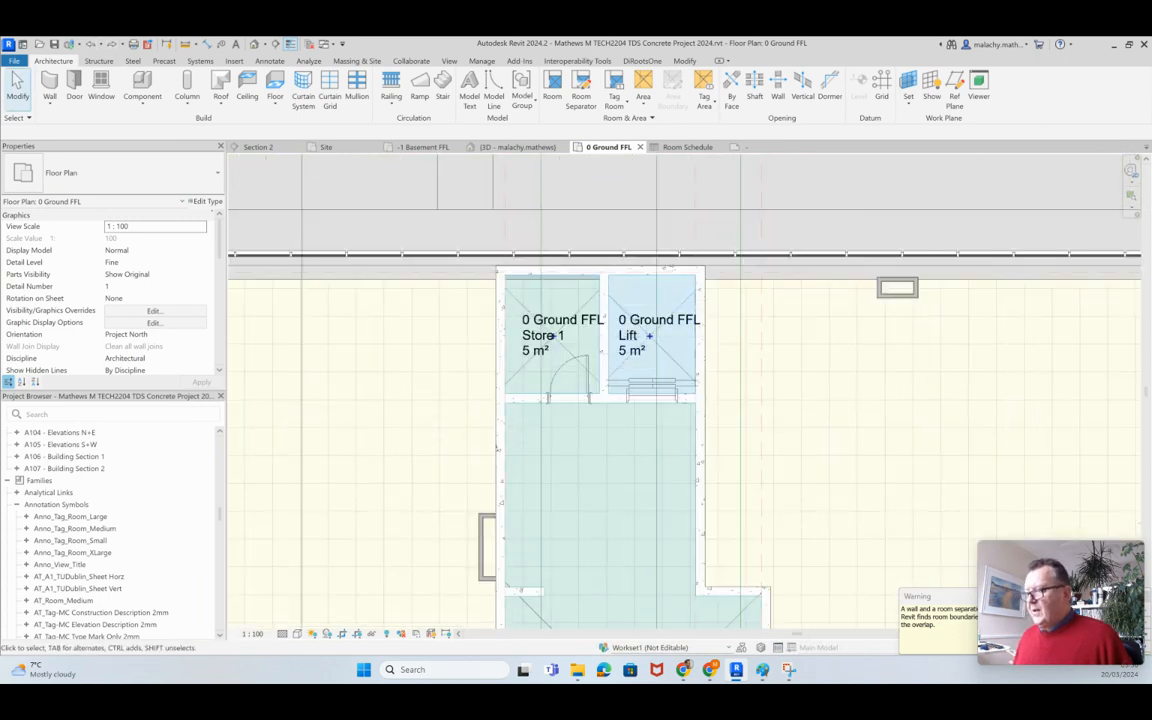
scroll(593, 230, "down", 4)
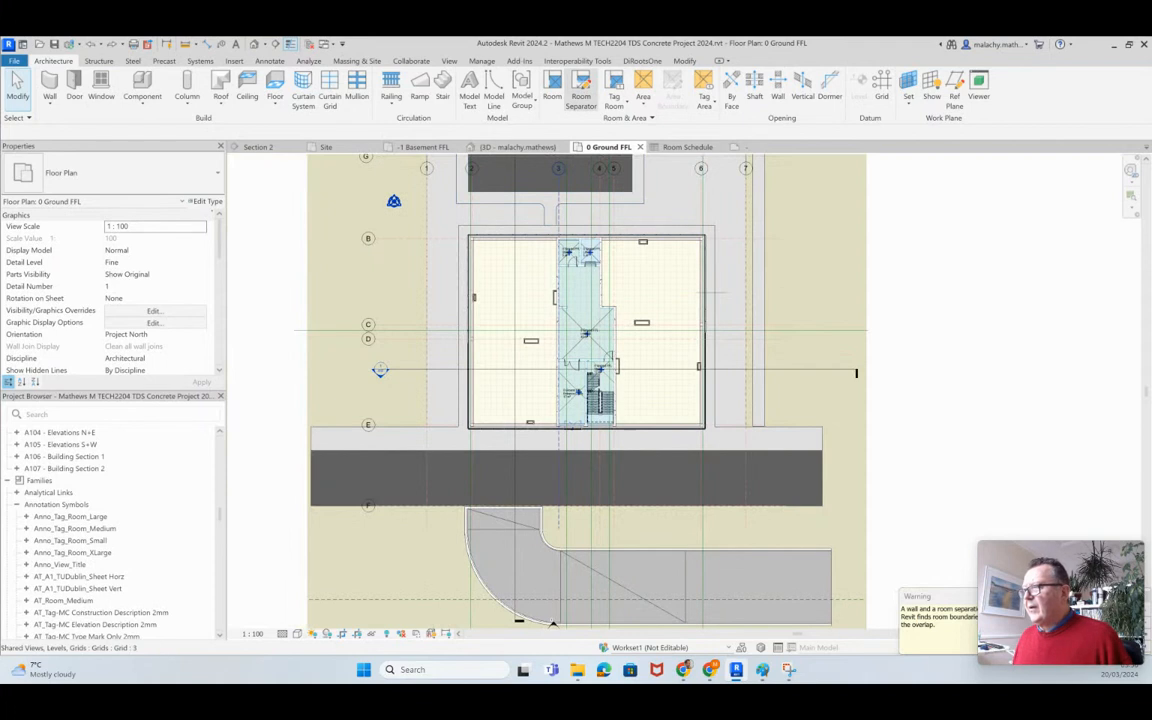
Draw a rectangular room separation around the open area west of the core, from the core's northwest corner to the building's southwest corner column.
left_click(581, 92)
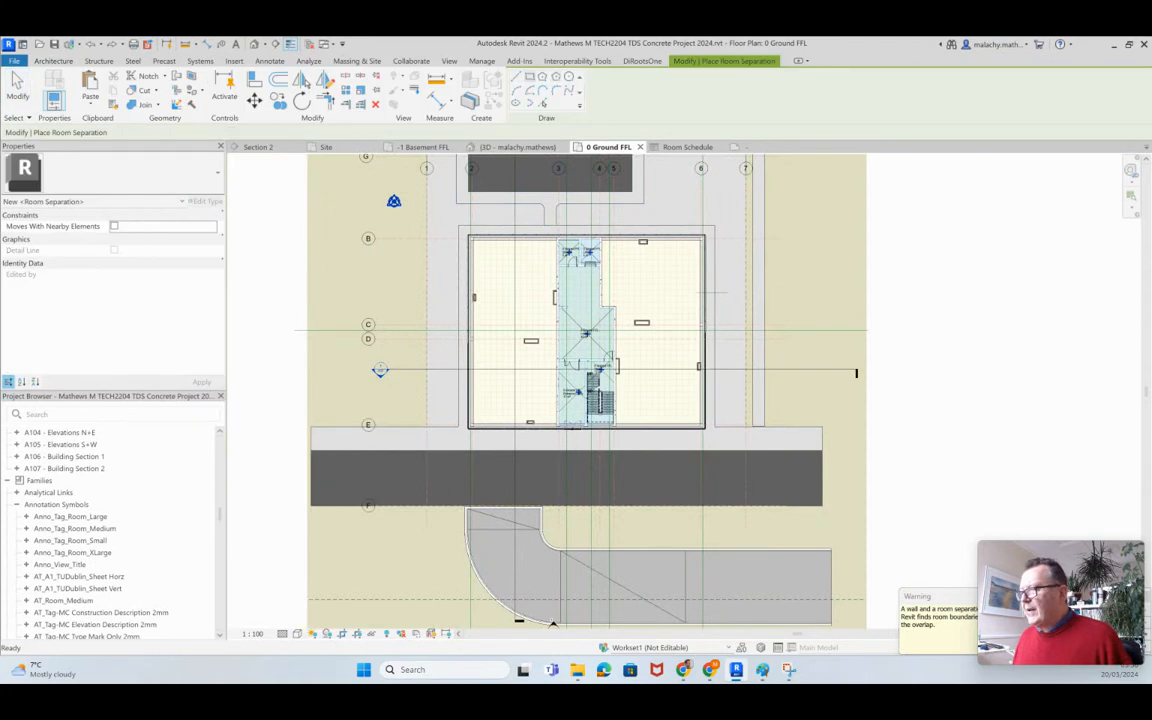
scroll(550, 252, "up", 5)
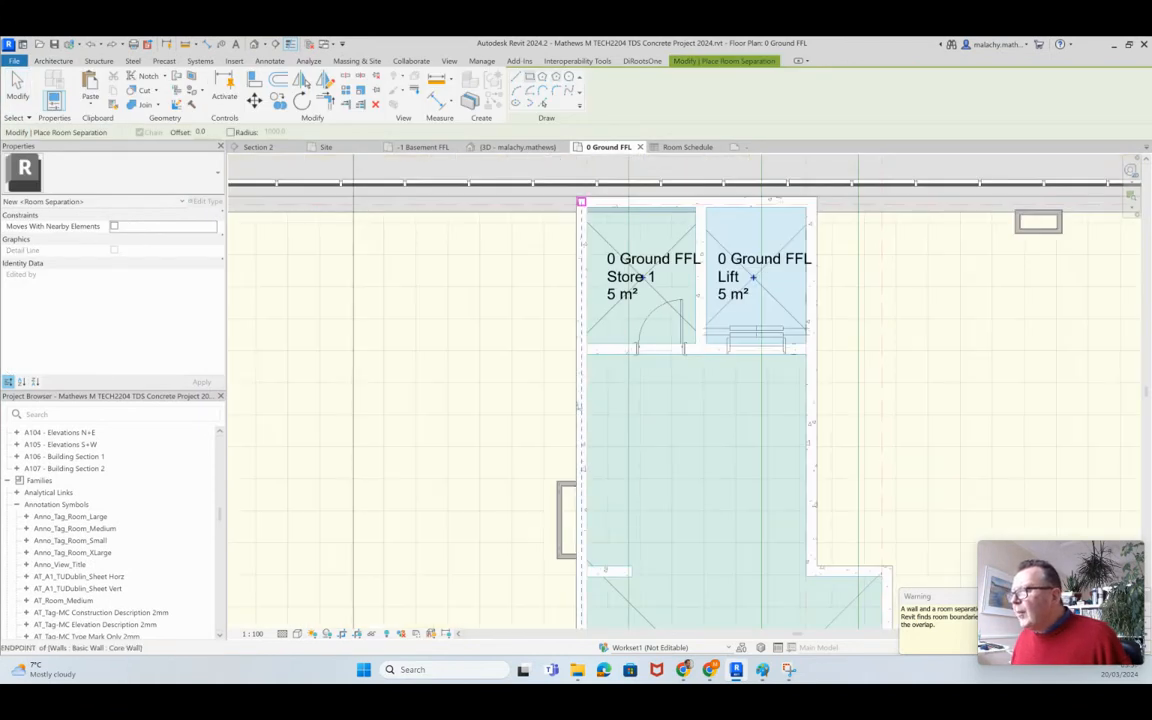
scroll(550, 290, "down", 4)
scroll(465, 507, "up", 5)
left_click(376, 550)
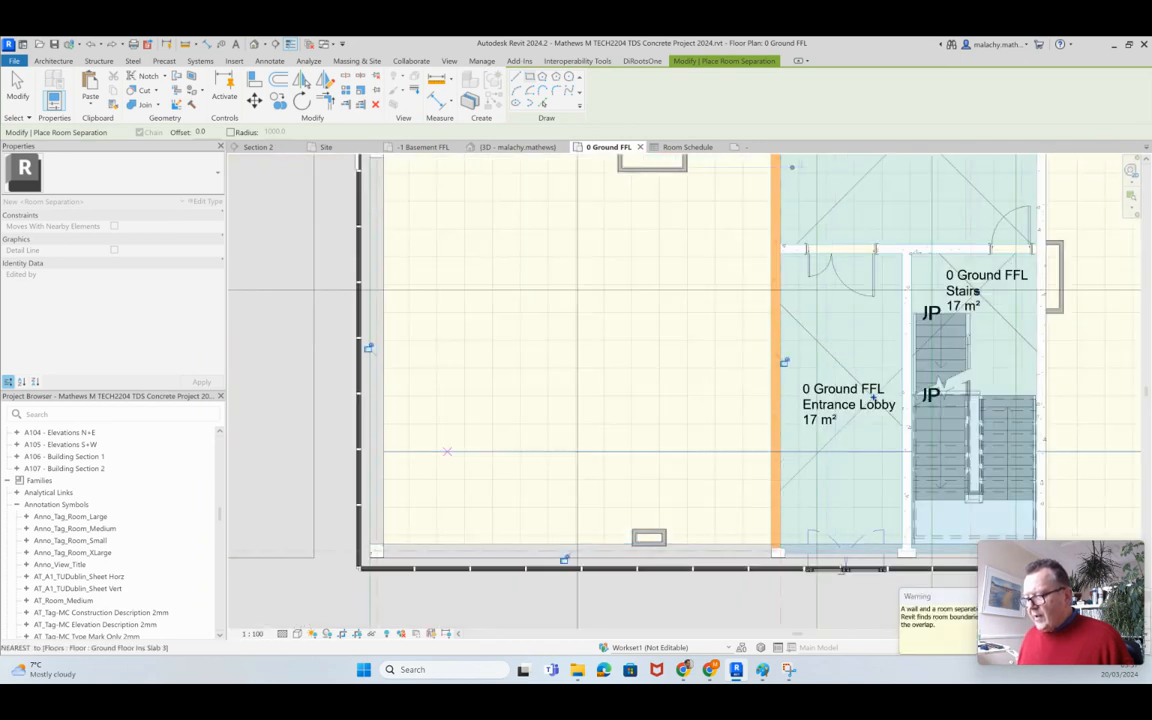
key("Escape")
key("Escape")
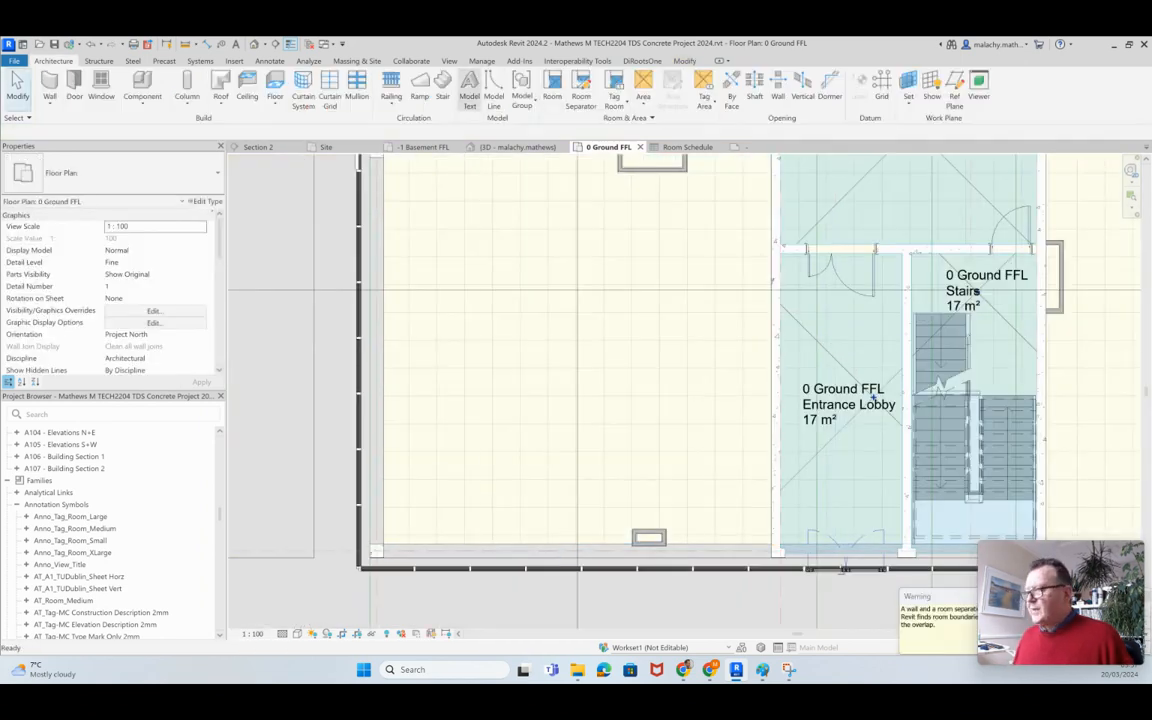
Place a tagged room in the newly enclosed area west of the core.
left_click(552, 88)
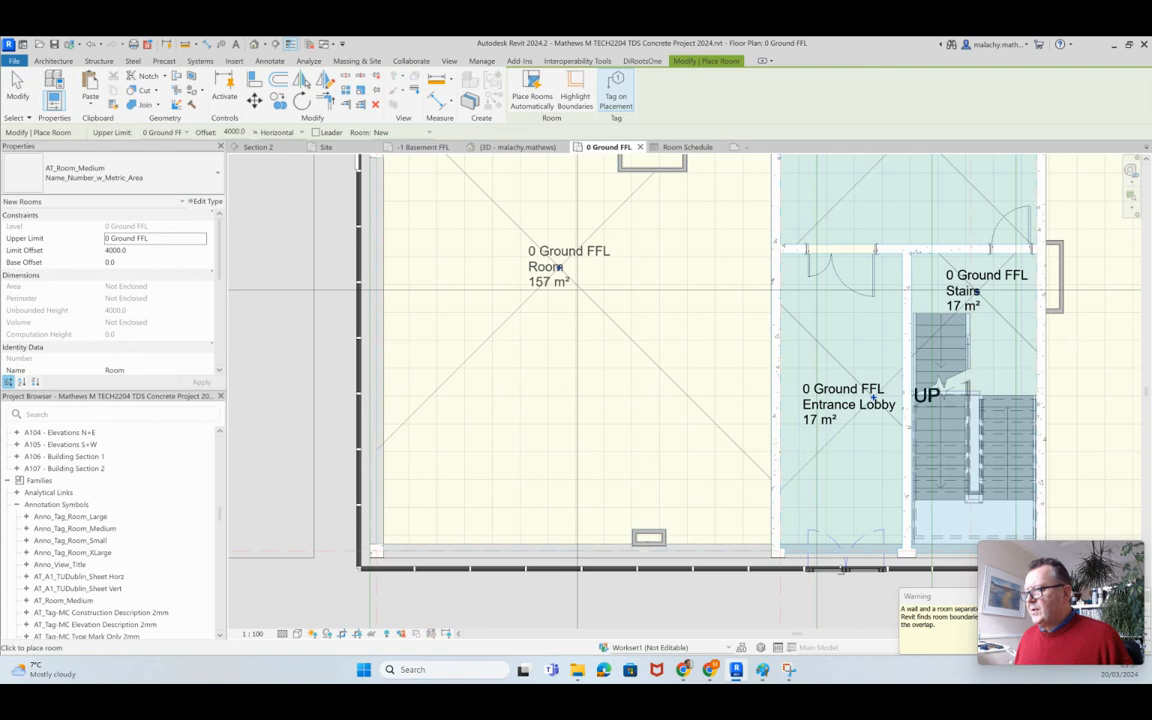
left_click(559, 245)
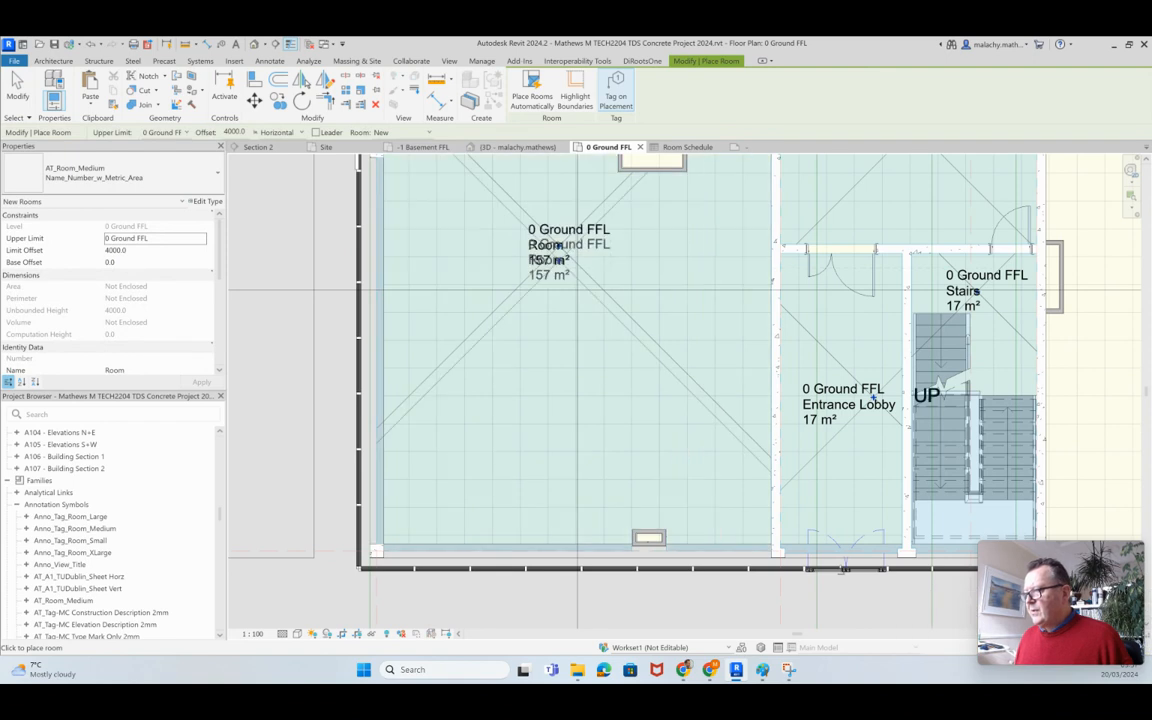
scroll(559, 283, "down", 4)
key("Escape")
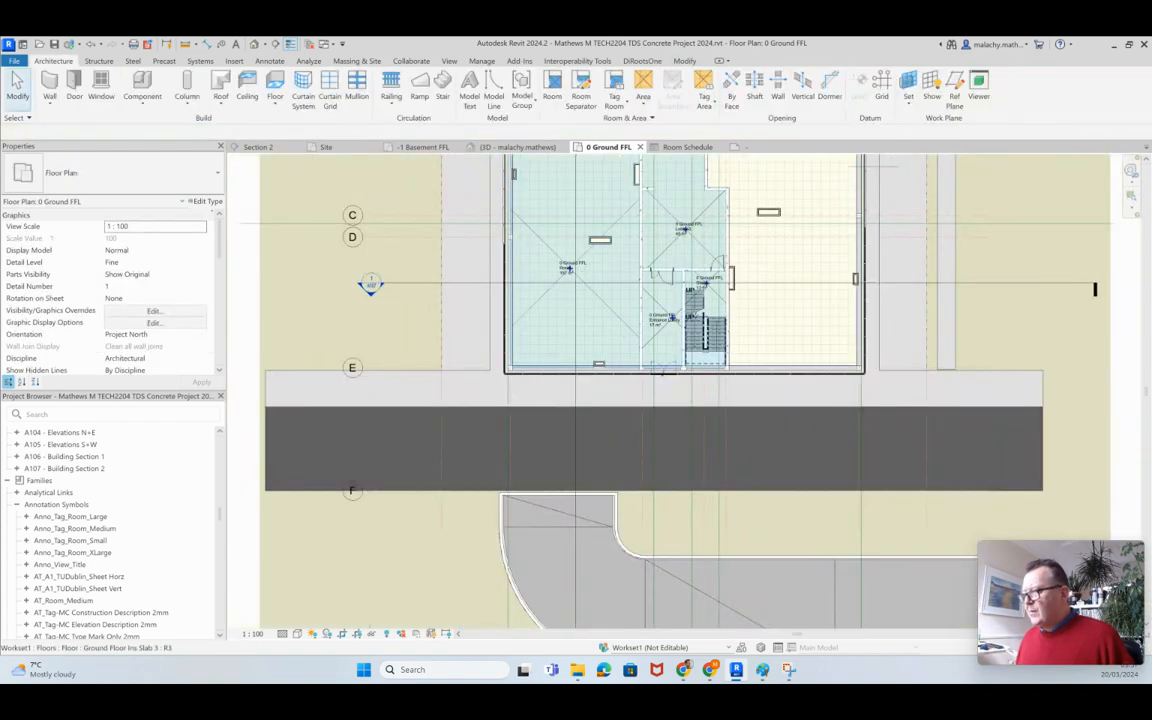
Name the large room west of the core Retail 1.
scroll(566, 268, "up", 3)
scroll(574, 269, "up", 2)
left_click(589, 293)
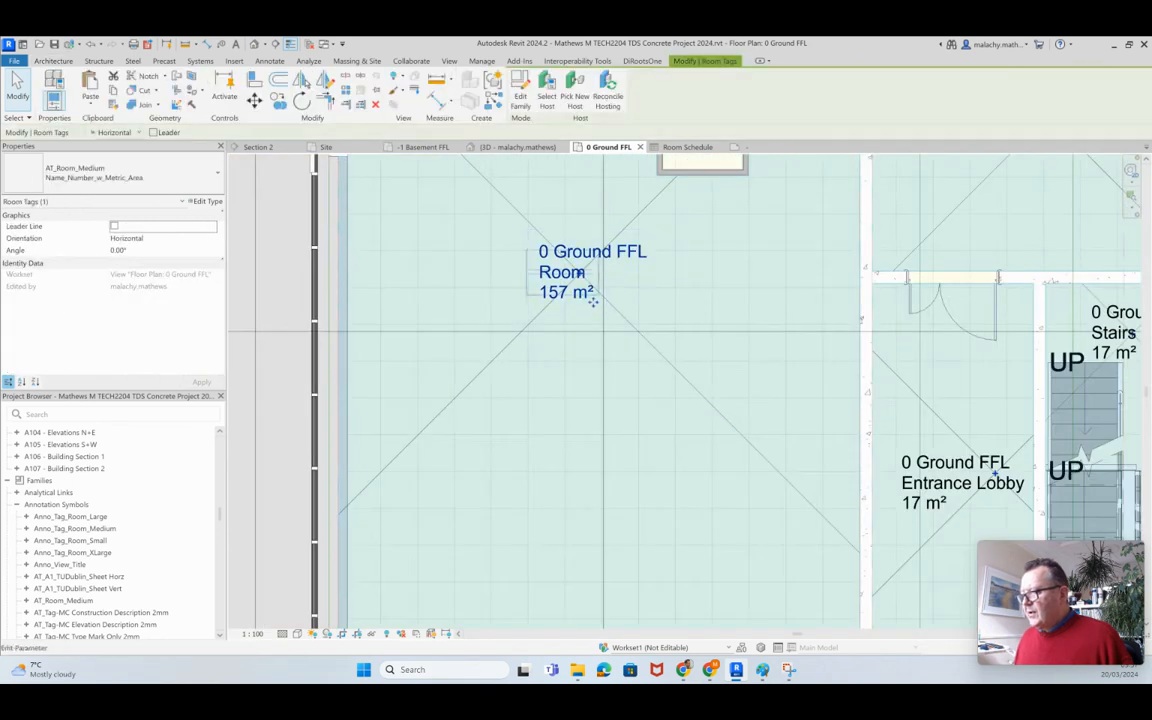
left_click(592, 299)
type("rETAIL")
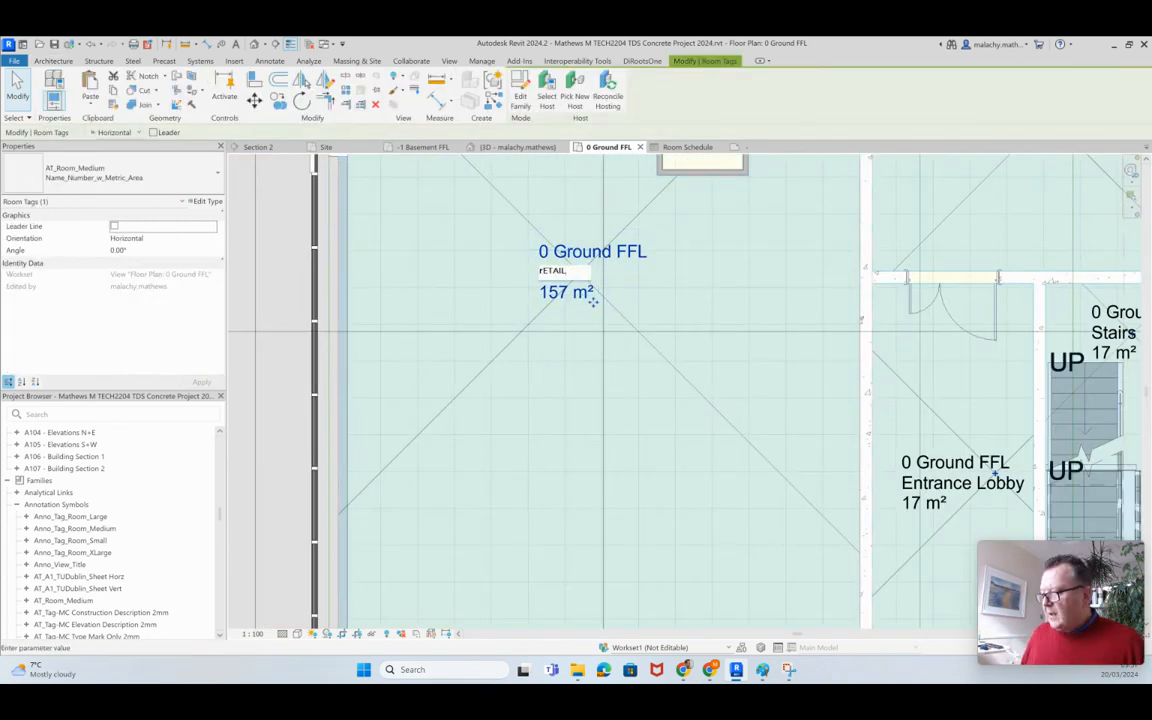
key("BackSpace")
key("BackSpace")
key("BackSpace")
key("BackSpace")
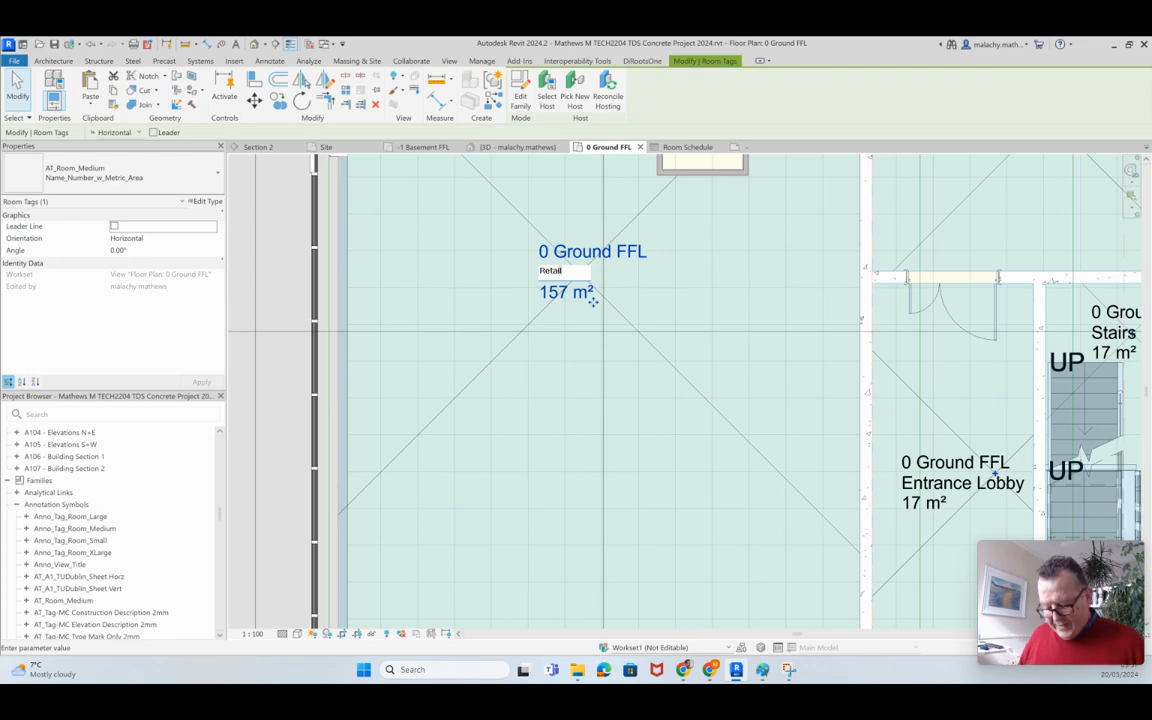
key("Return")
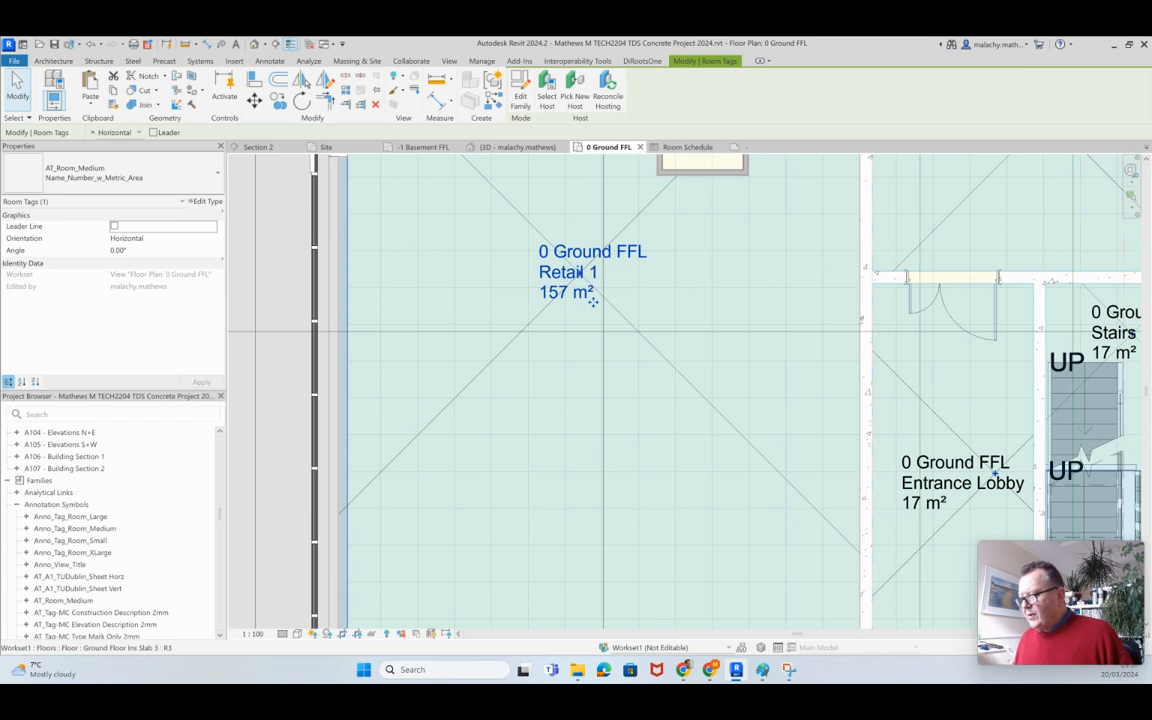
key("Escape")
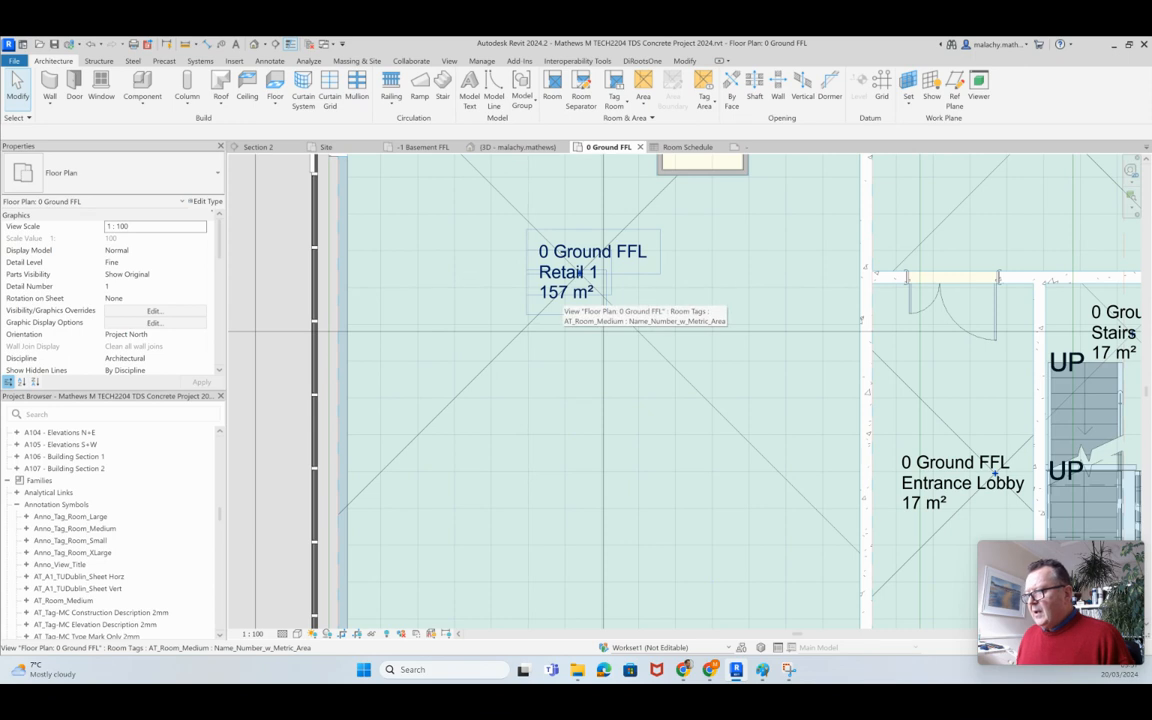
Set the project's area units to square metres rounded to 1 decimal place.
key("u")
key("n")
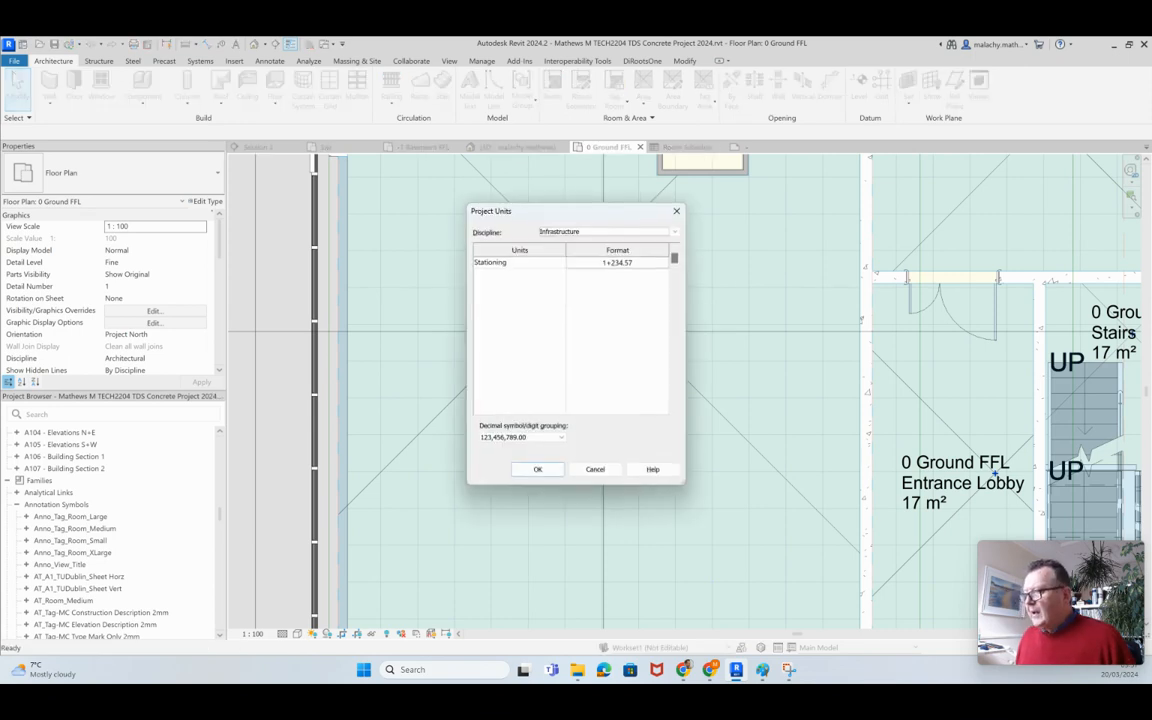
left_click(674, 232)
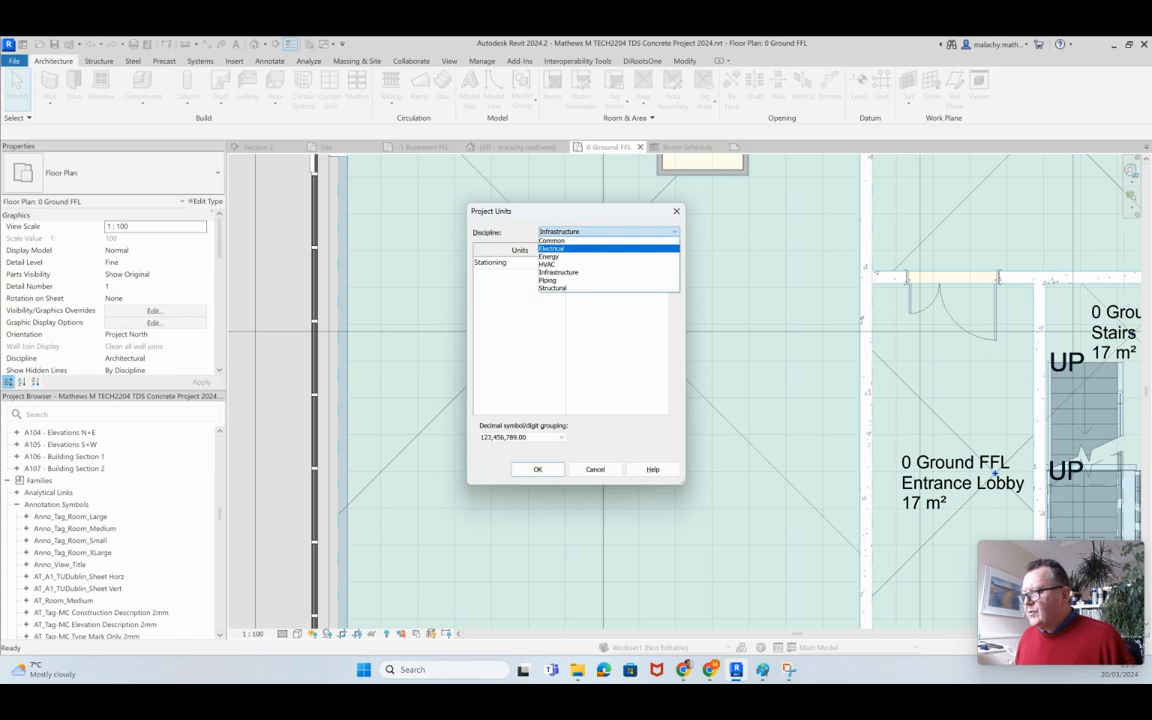
key("Return")
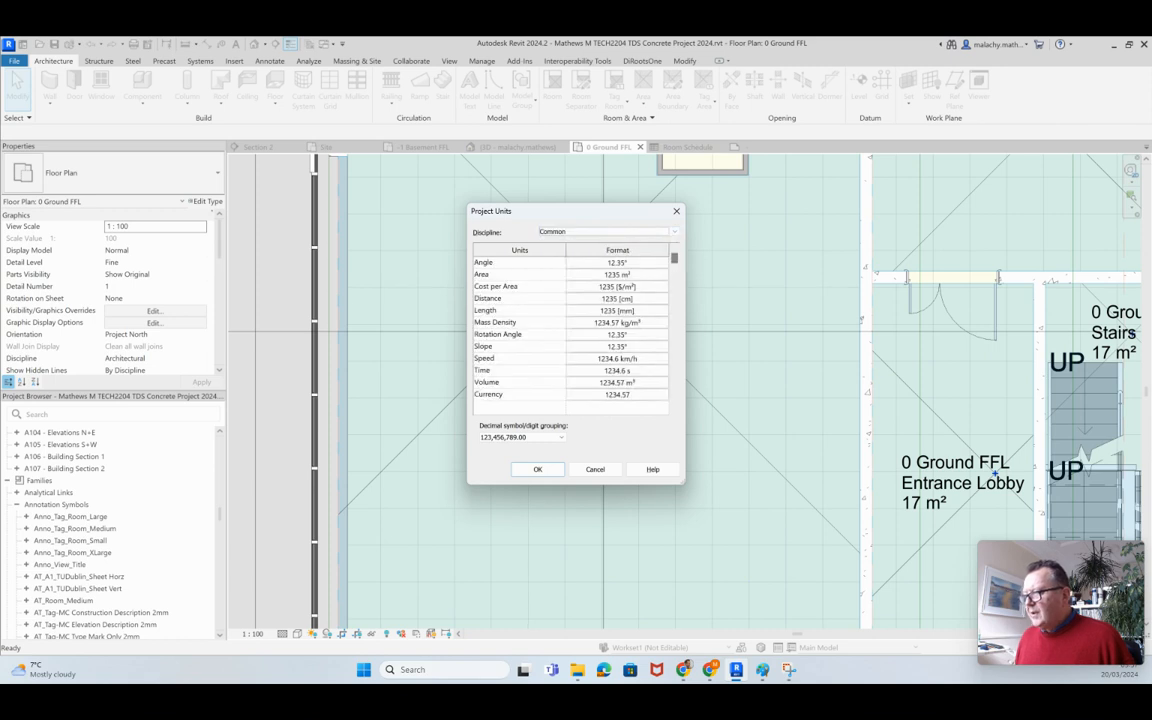
left_click(617, 274)
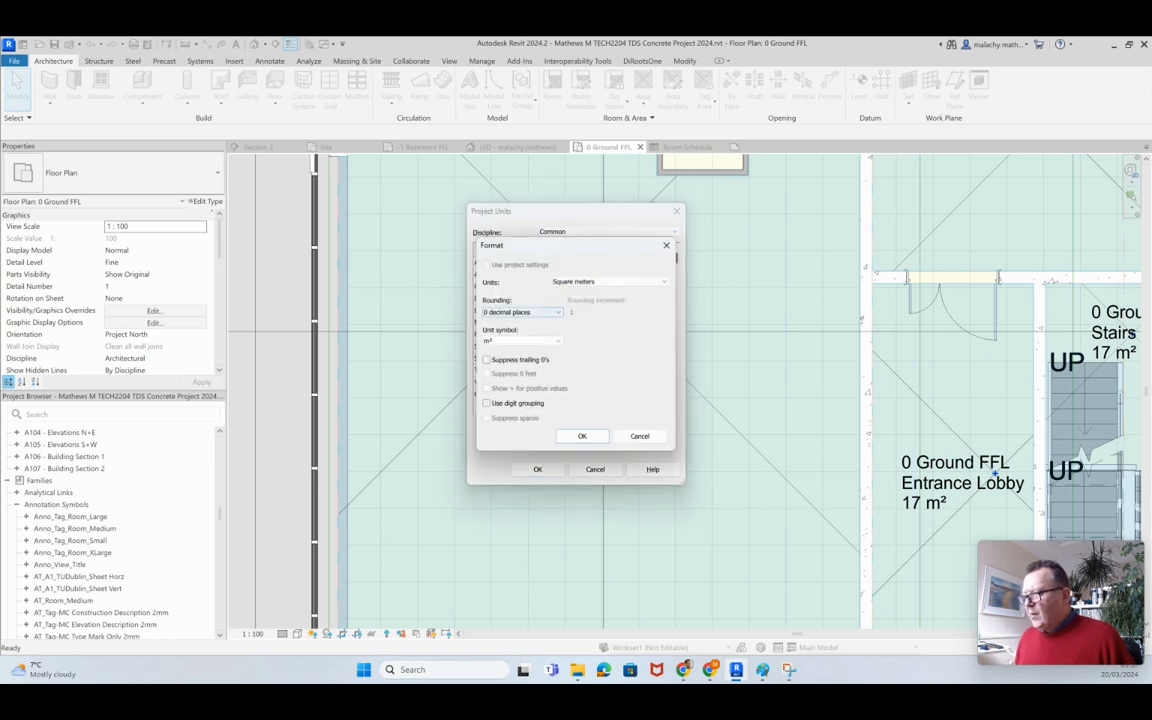
left_click(522, 312)
key("Down")
key("Down")
key("Down")
key("Return")
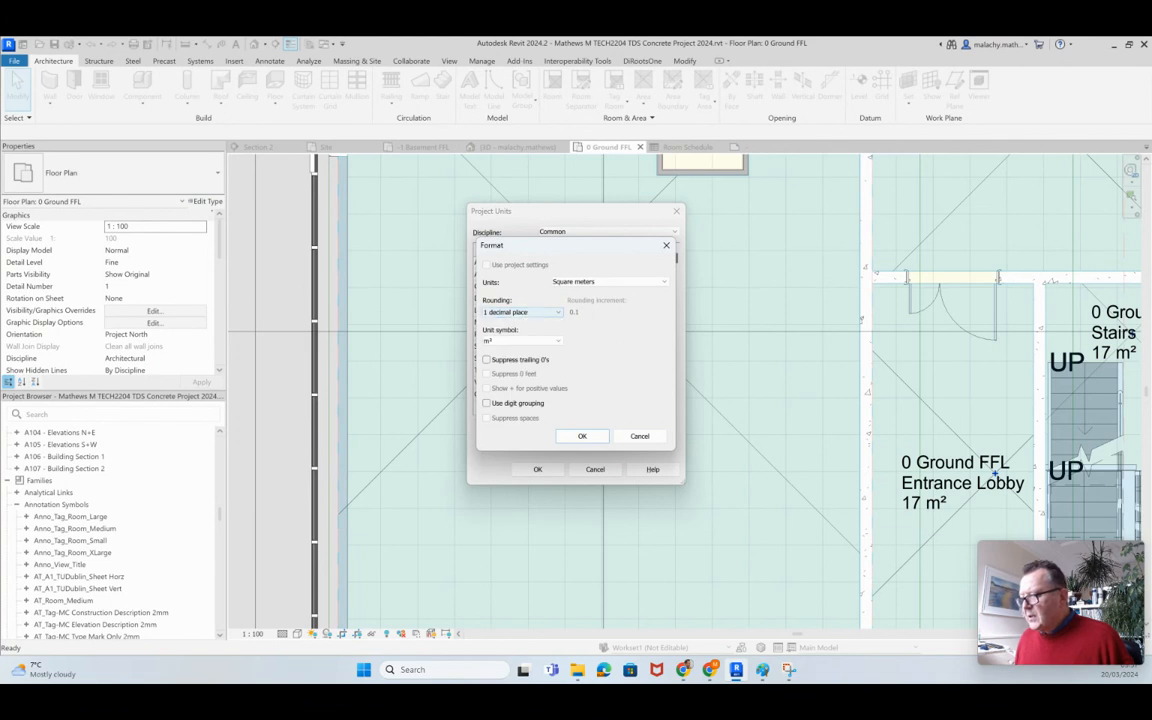
key("Return")
key("Return")
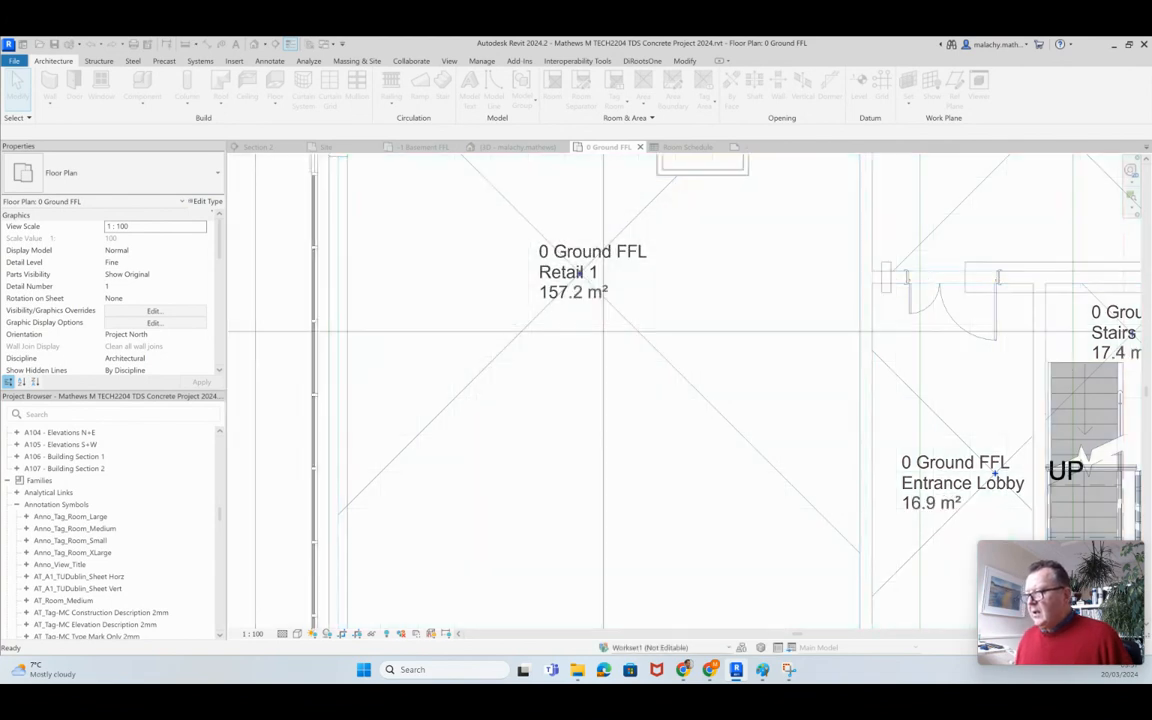
Open the Room Schedule and narrow its Level column.
scroll(578, 272, "down", 4)
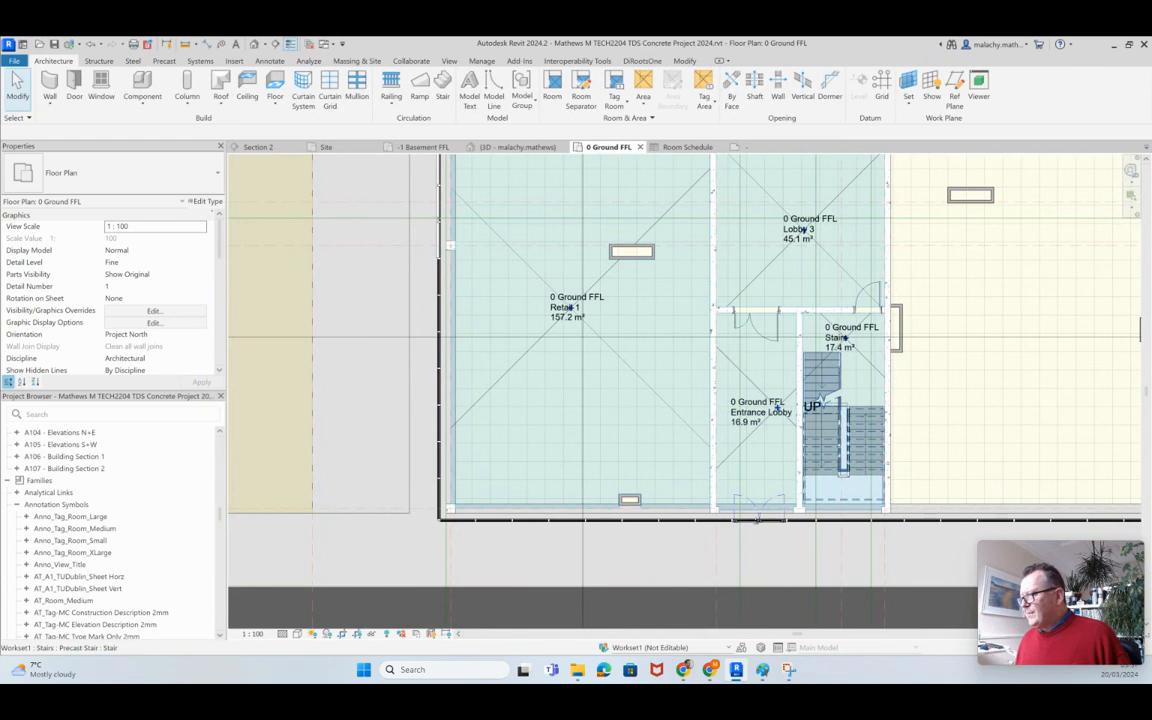
scroll(765, 296, "down", 3)
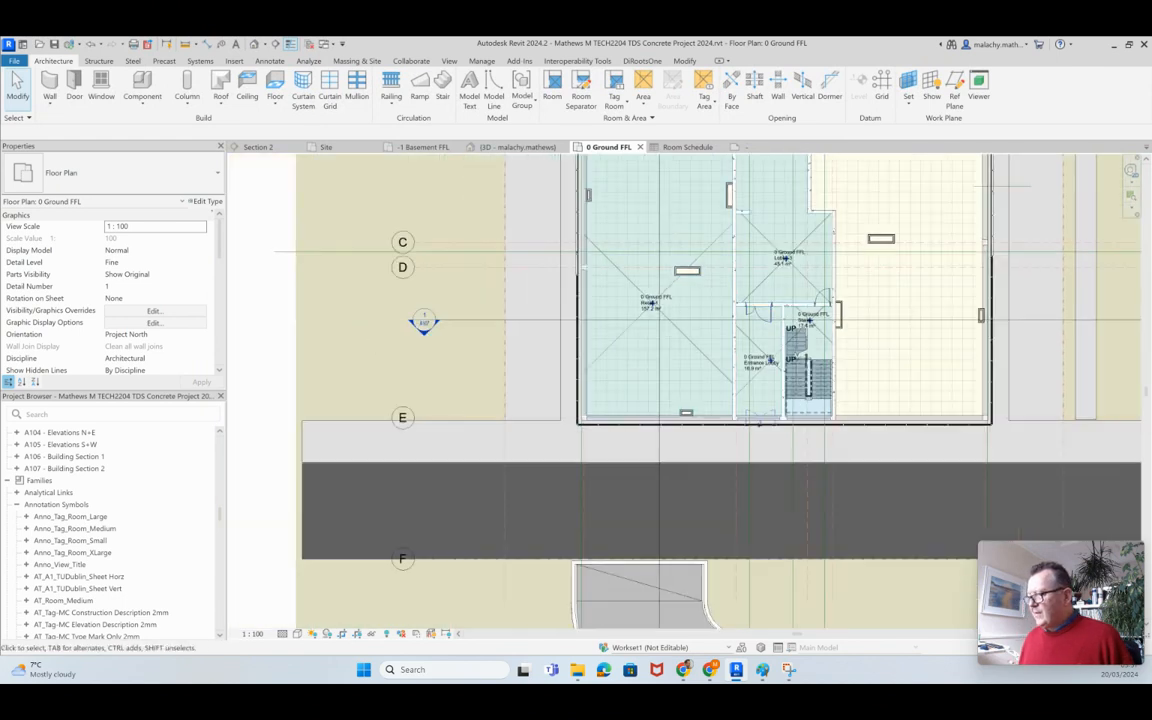
middle_click_drag(765, 296, 747, 304)
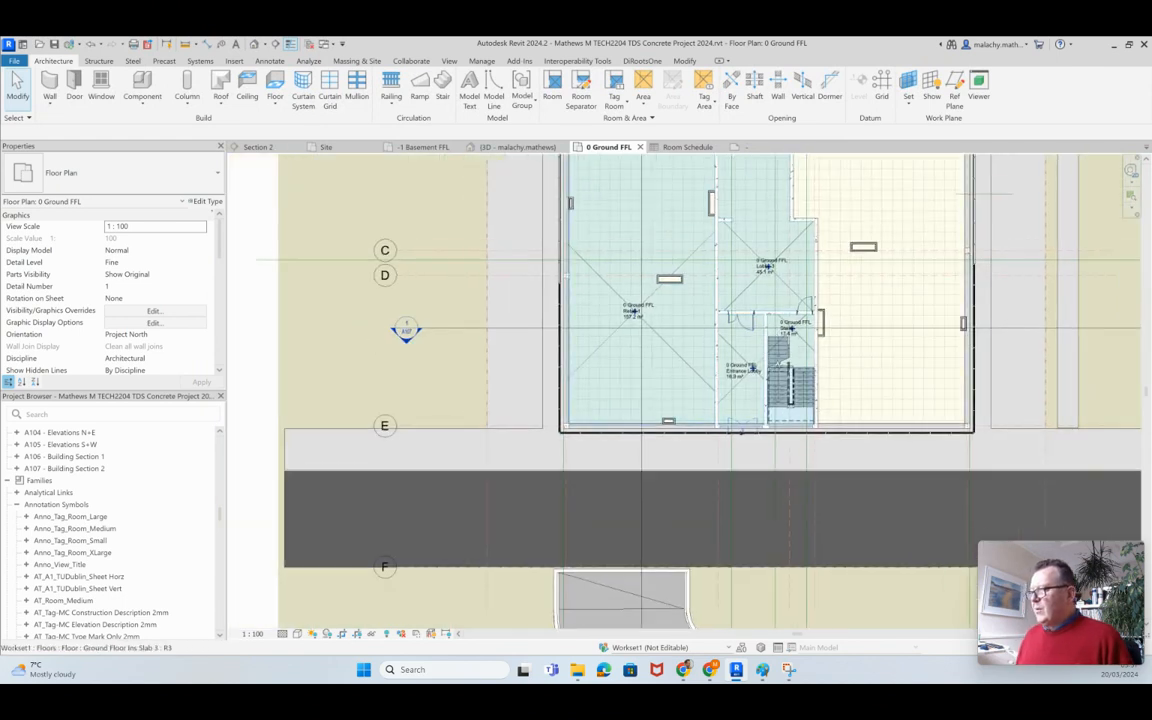
left_click(687, 147)
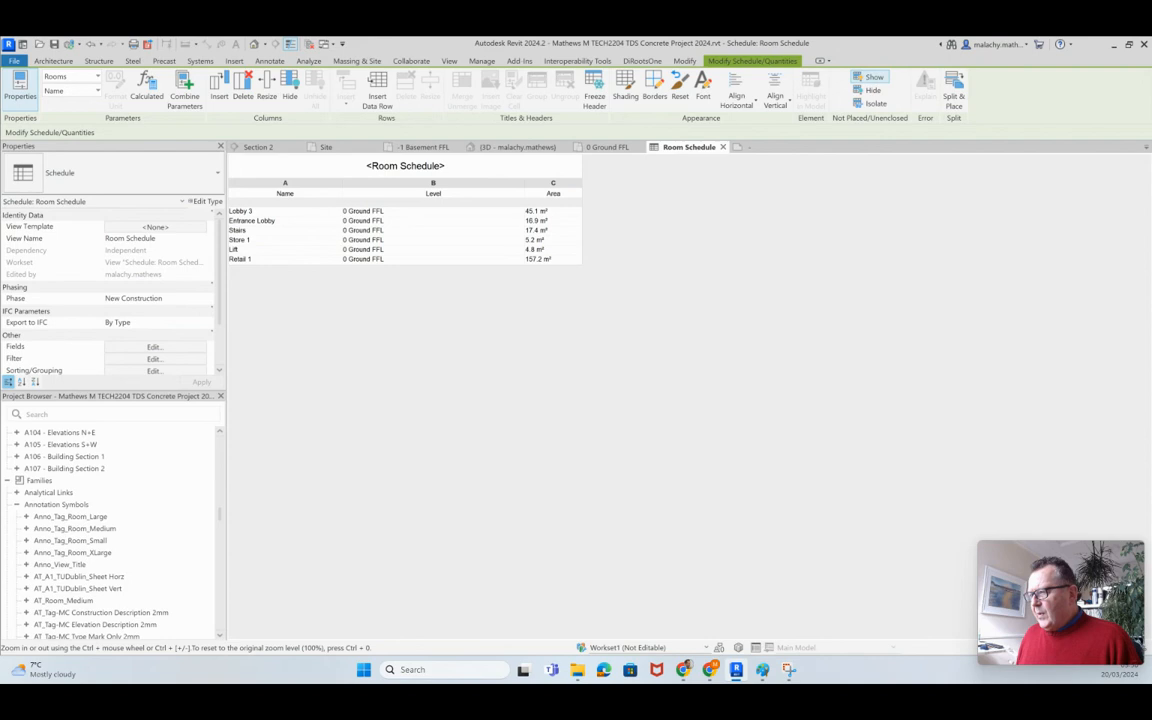
left_click_drag(525, 184, 451, 184)
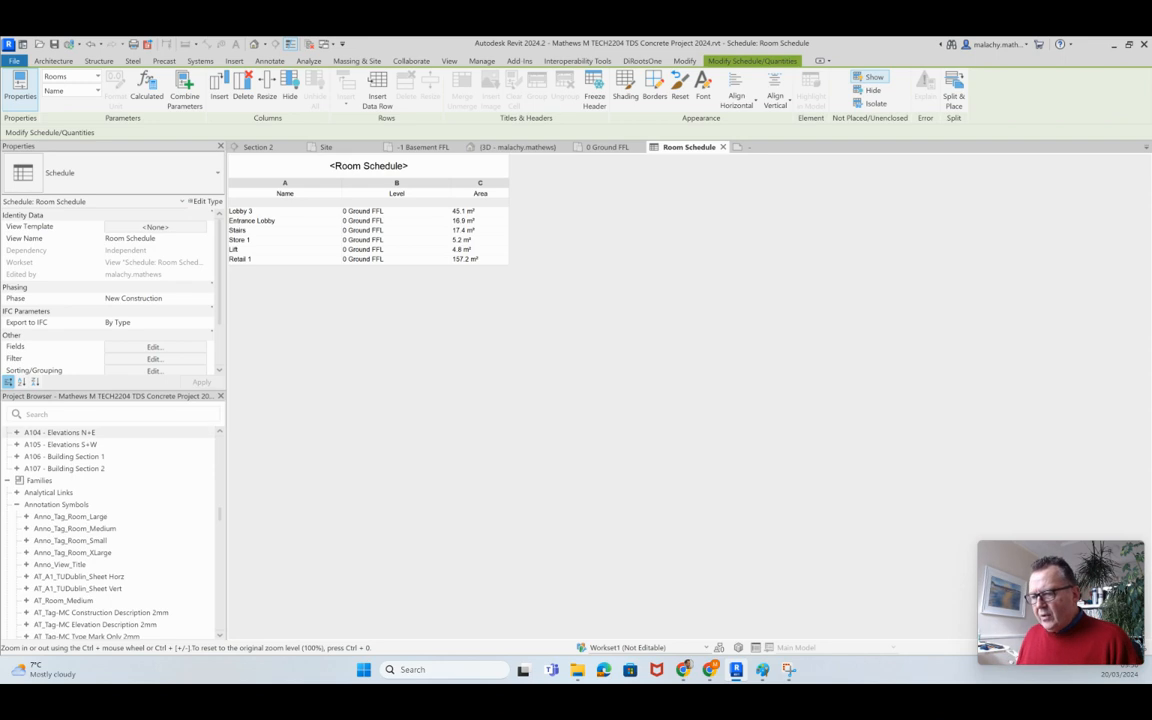
Sort the Room Schedule by Level in ascending order, keeping every instance itemized.
left_click(155, 347)
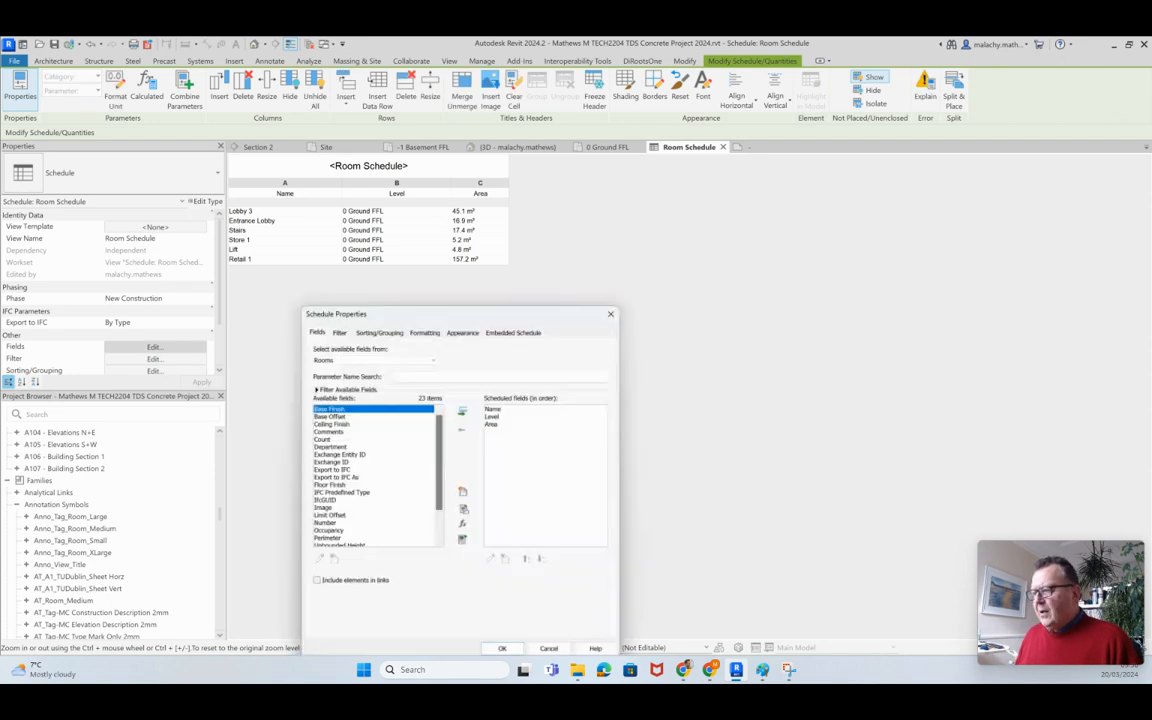
left_click(367, 315)
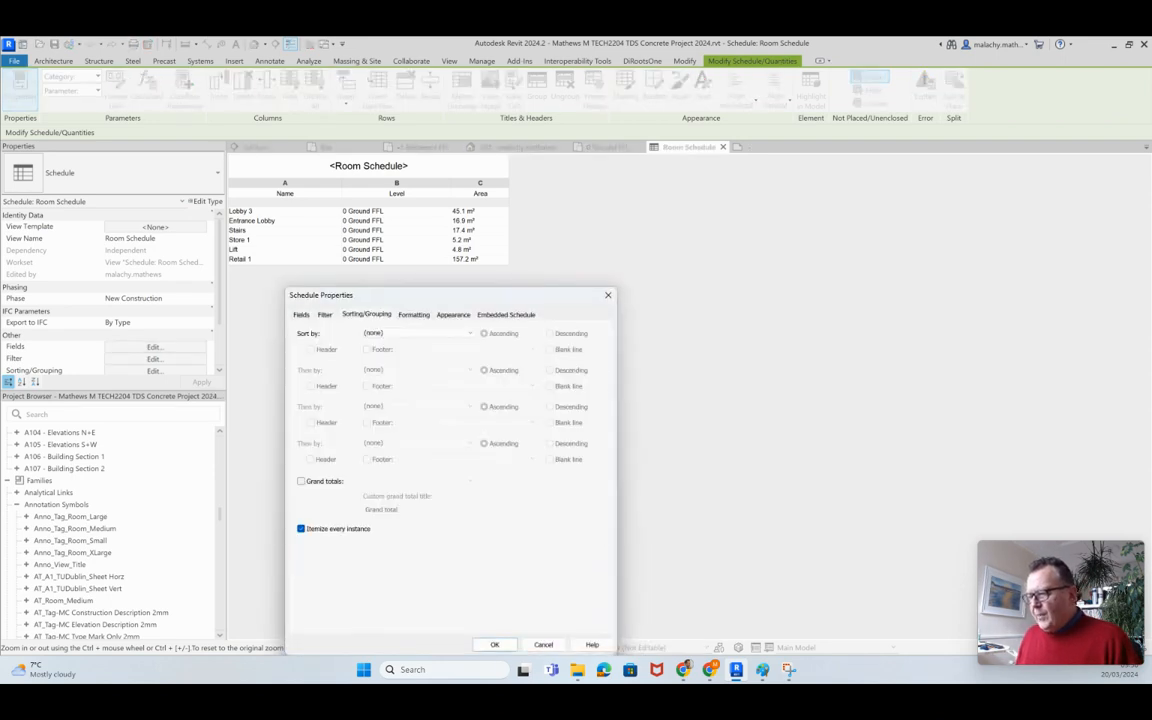
left_click(417, 333)
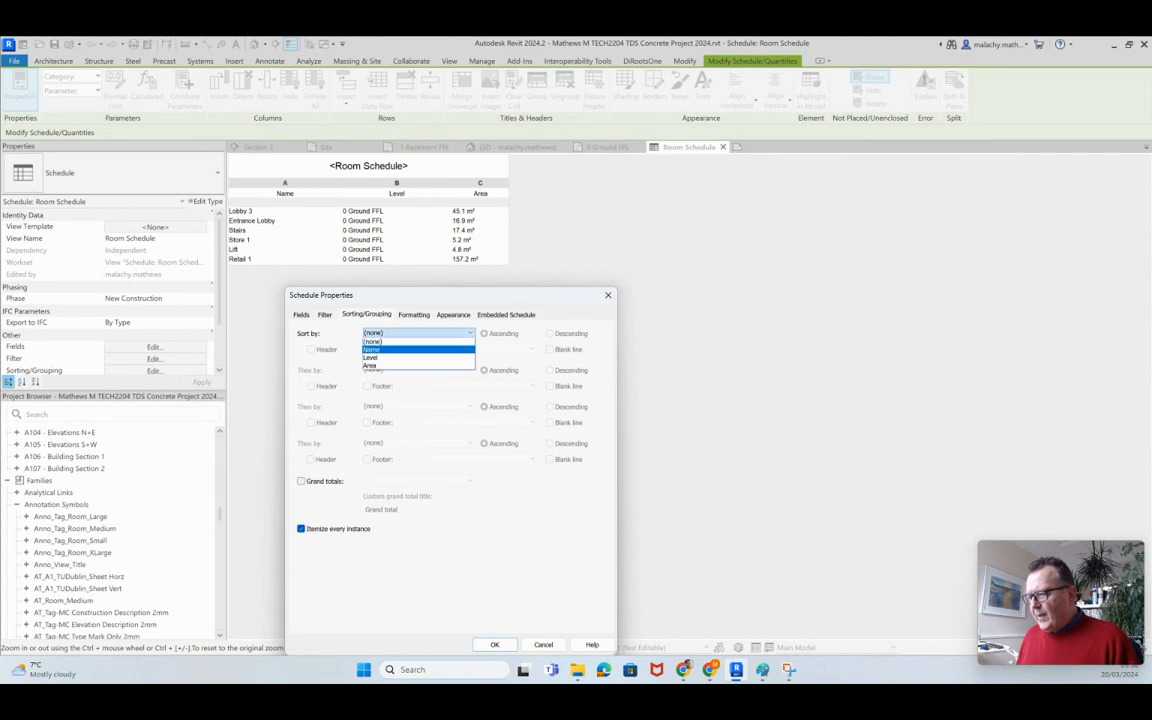
left_click(380, 357)
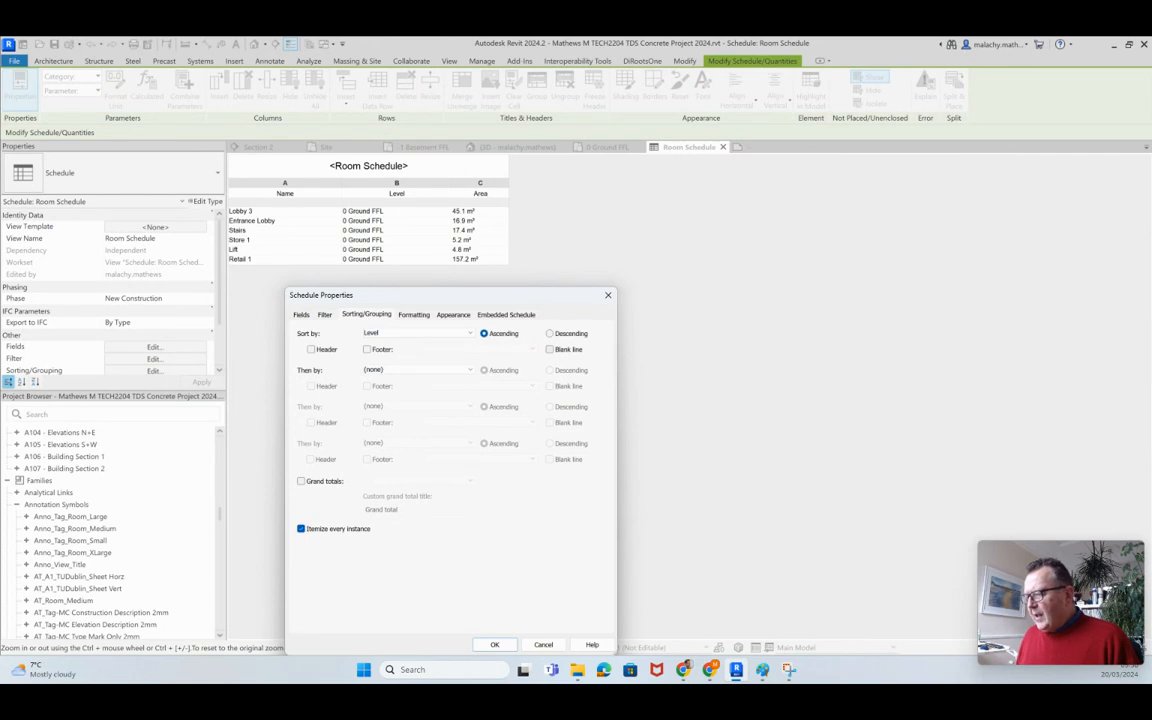
left_click(495, 645)
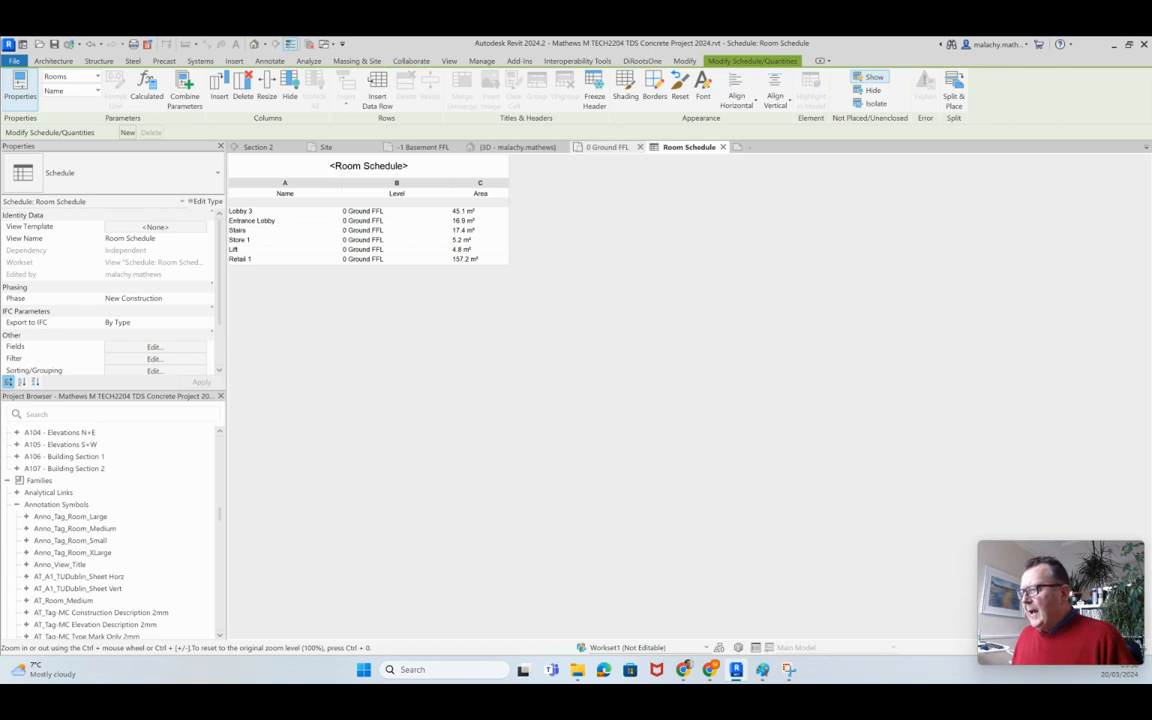
Check the visibility settings of the Rooms subcategories in the 0 Ground FFL floor plan.
left_click(607, 147)
scroll(585, 391, "down", 2)
scroll(802, 230, "up", 2)
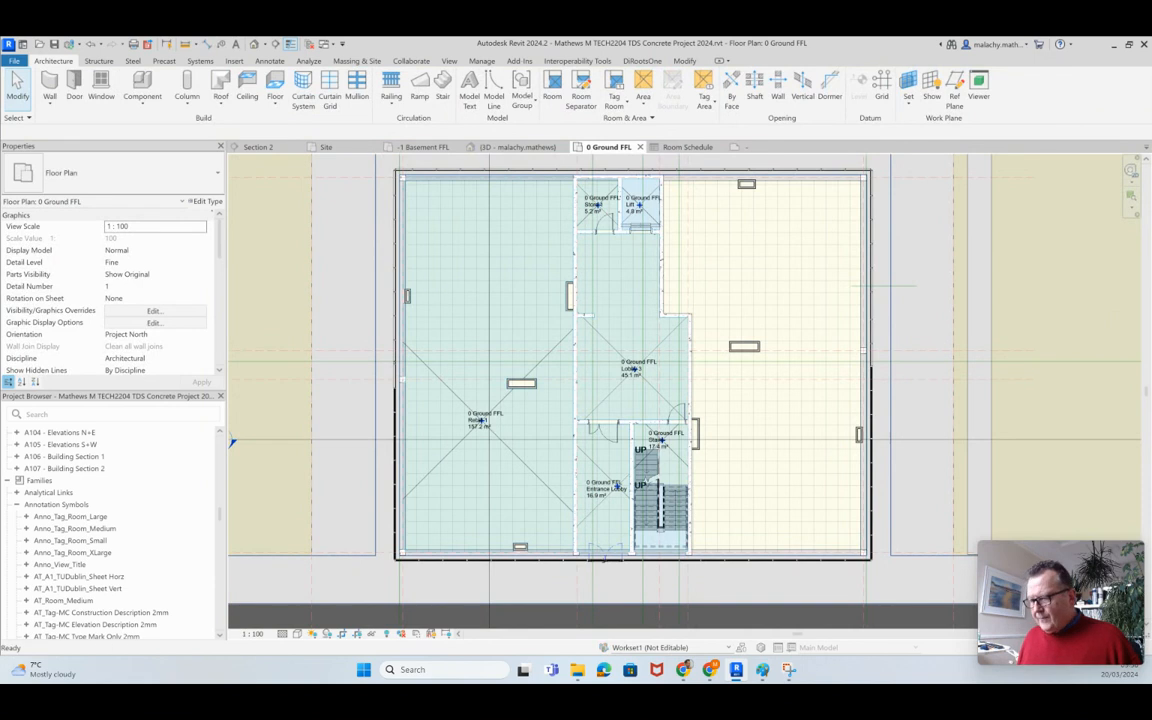
key("v")
key("g")
scroll(620, 350, "down", 3)
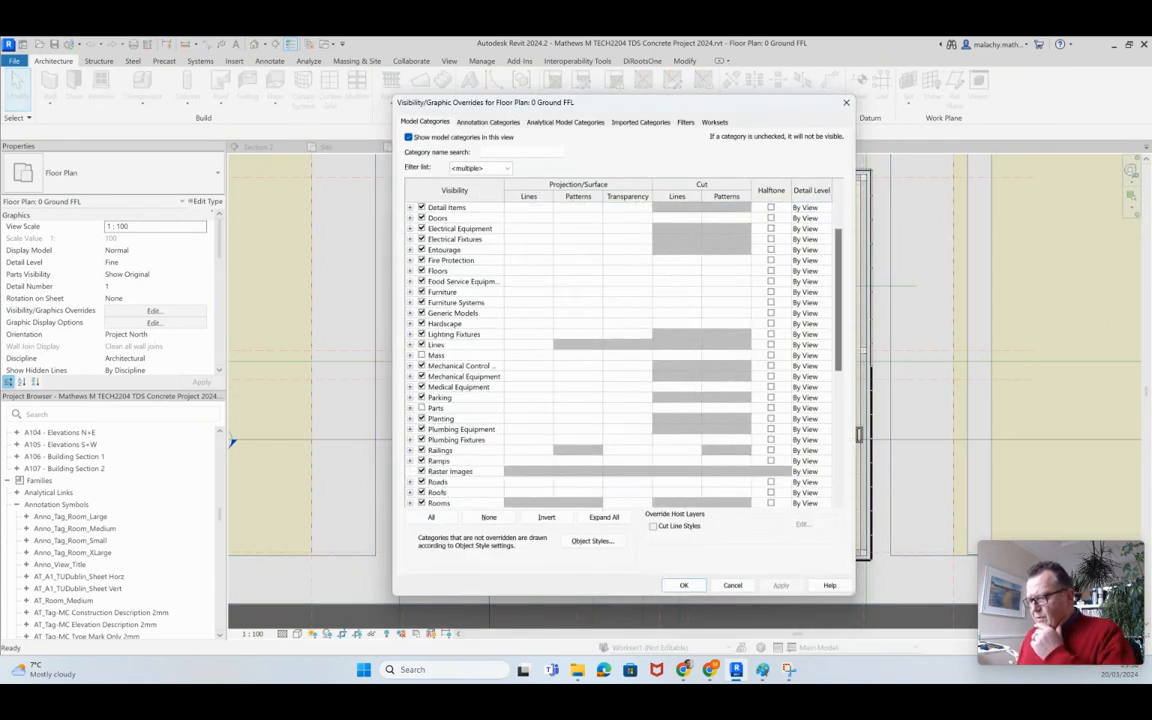
scroll(620, 355, "down", 1)
left_click(410, 471)
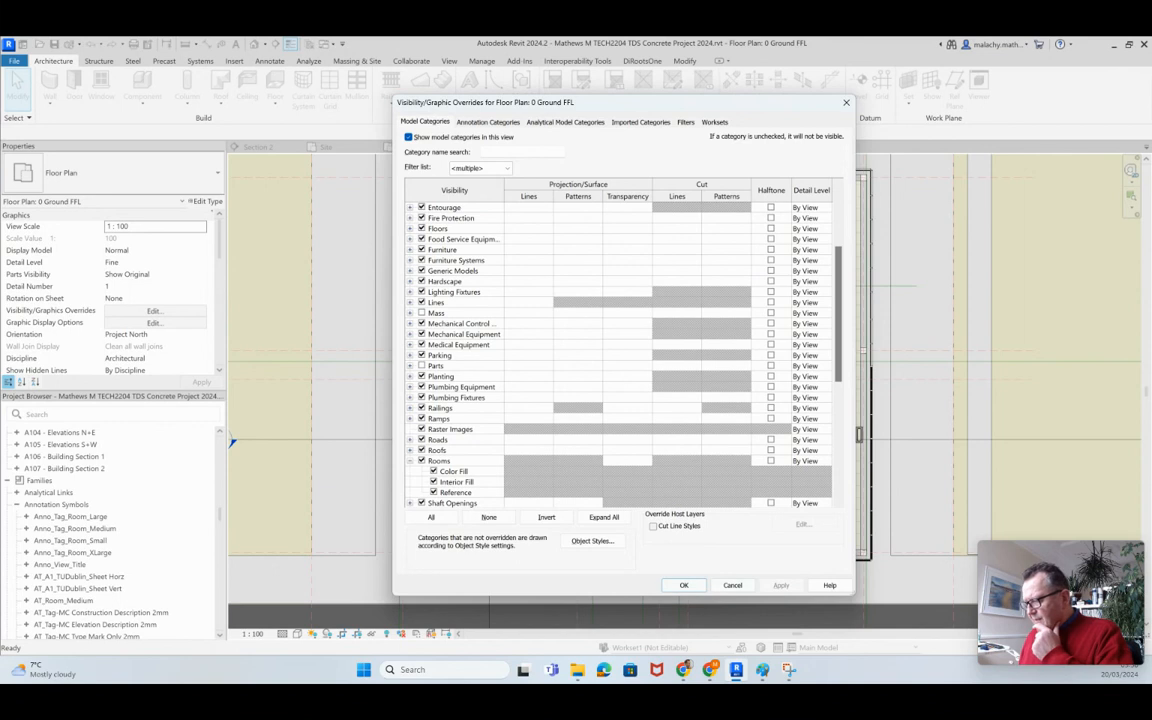
key("Return")
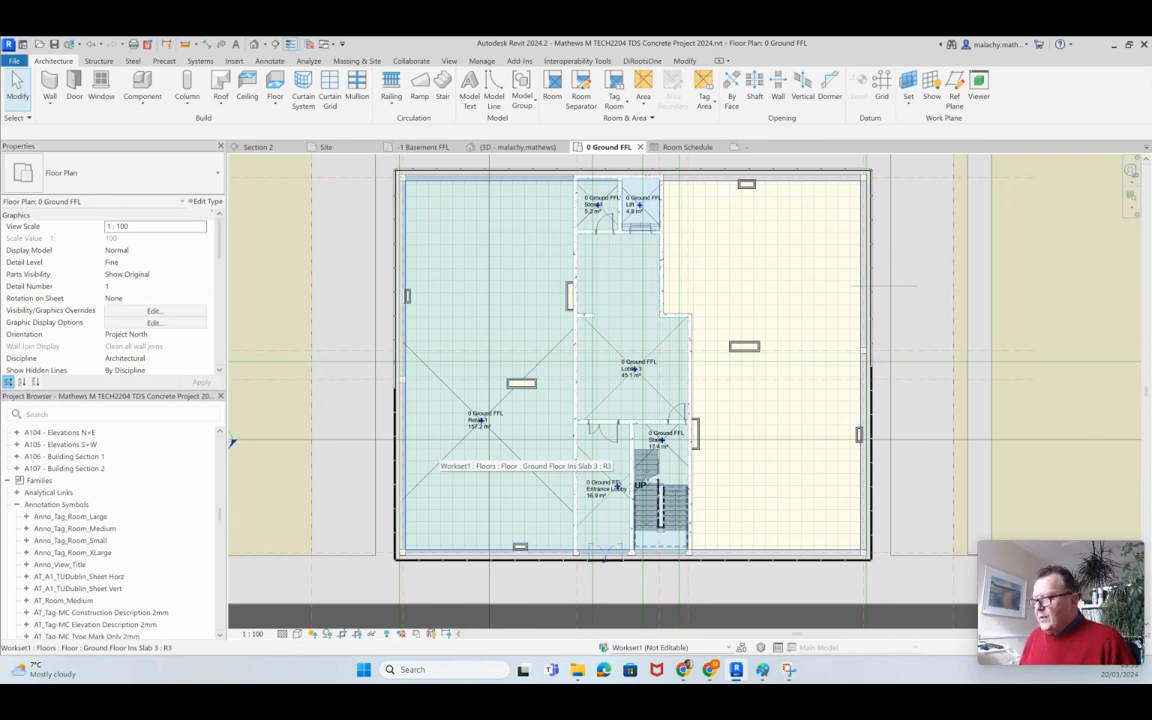
Open Section 2 from its plan marker and tag the ground-floor Entrance Lobby, Retail 1 and Stairs rooms with AT_Room_Medium.
scroll(702, 317, "down", 4)
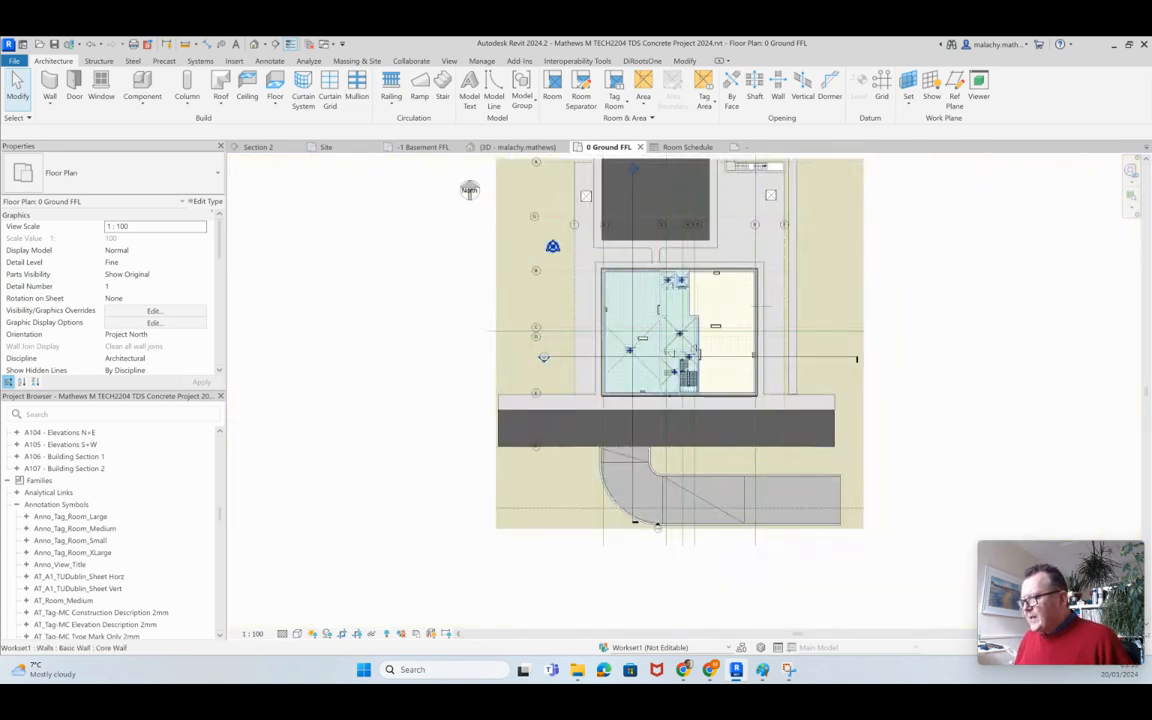
middle_click_drag(698, 353, 629, 427)
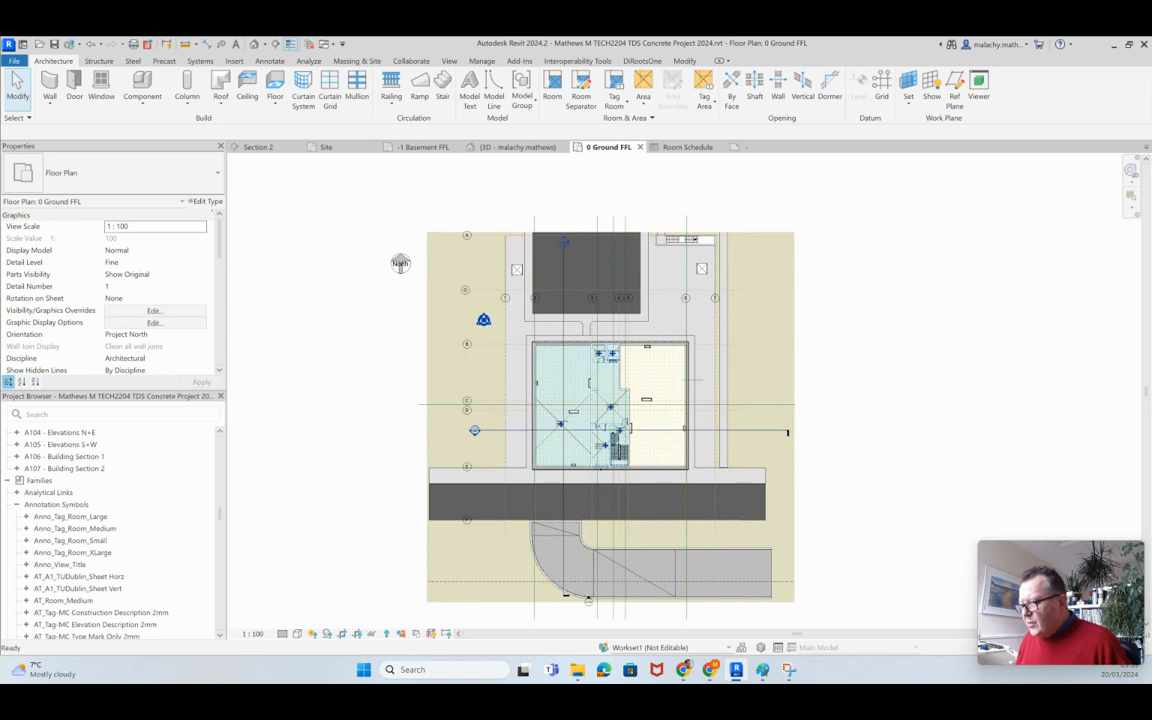
double_click(475, 431)
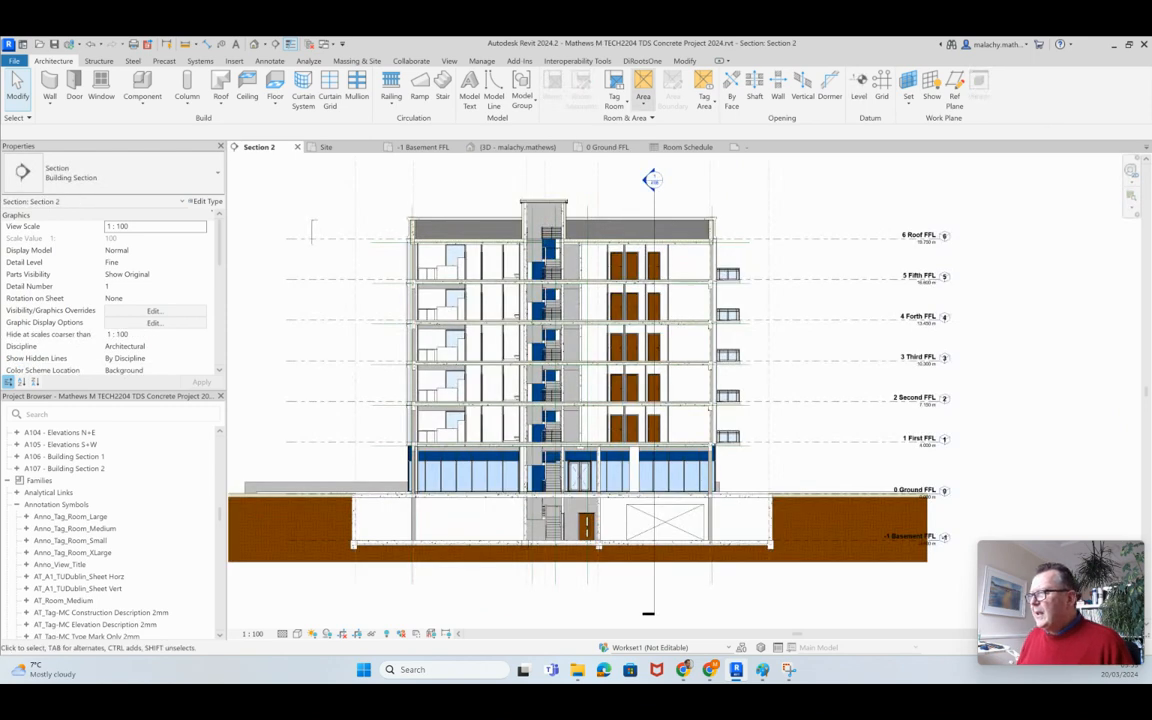
left_click(614, 104)
left_click(575, 122)
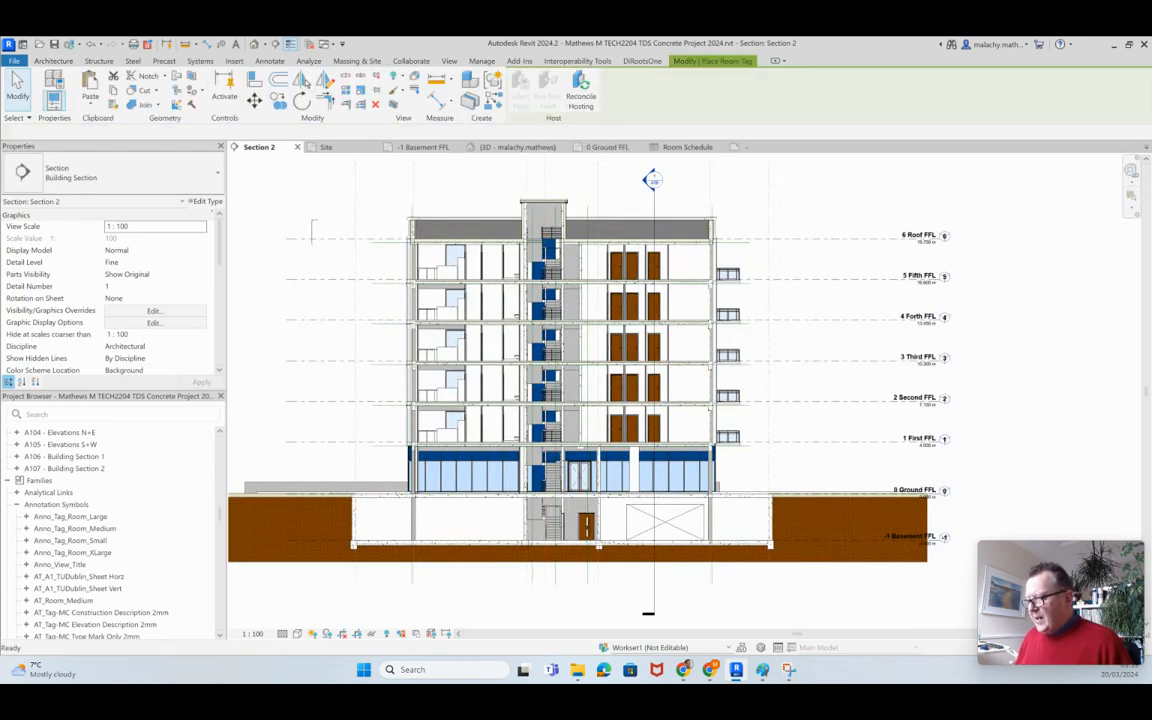
scroll(585, 474, "up", 5)
left_click(558, 451)
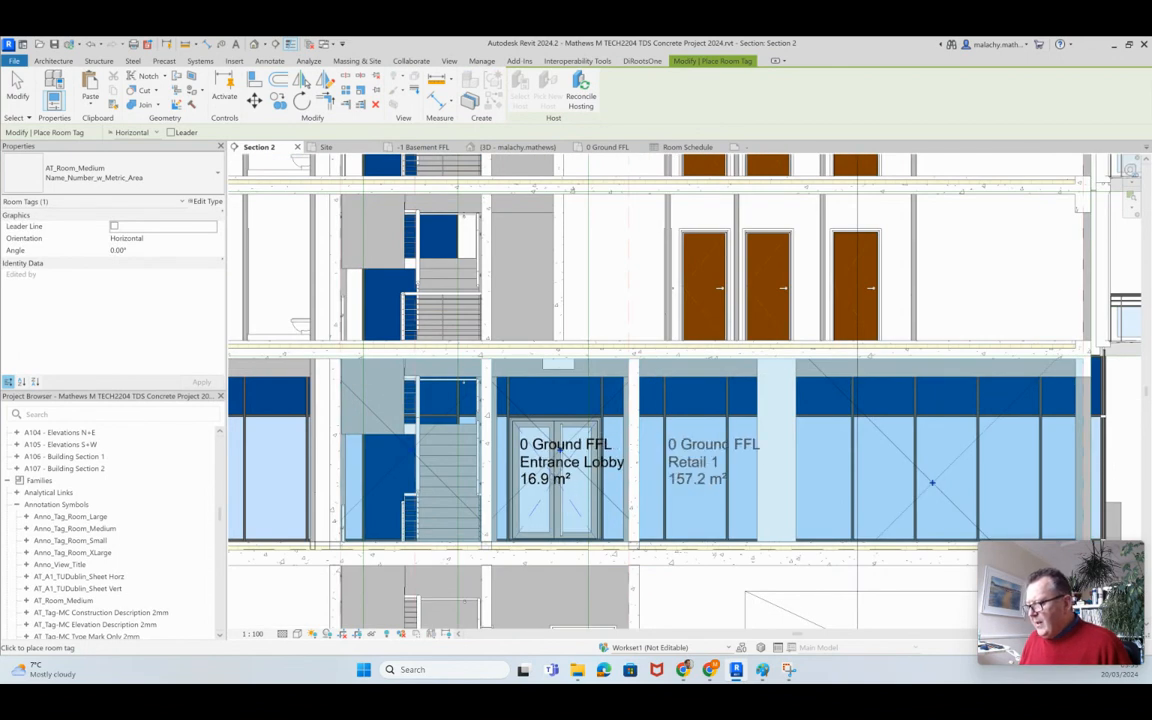
left_click(931, 483)
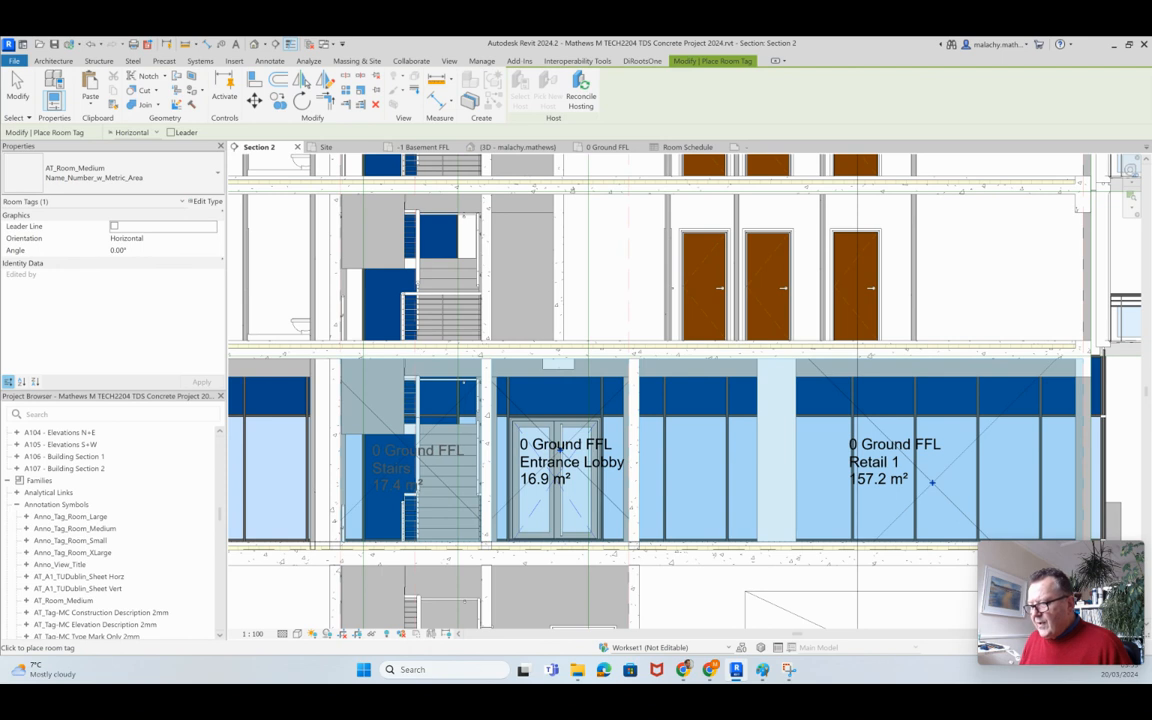
left_click(418, 468)
key("Escape")
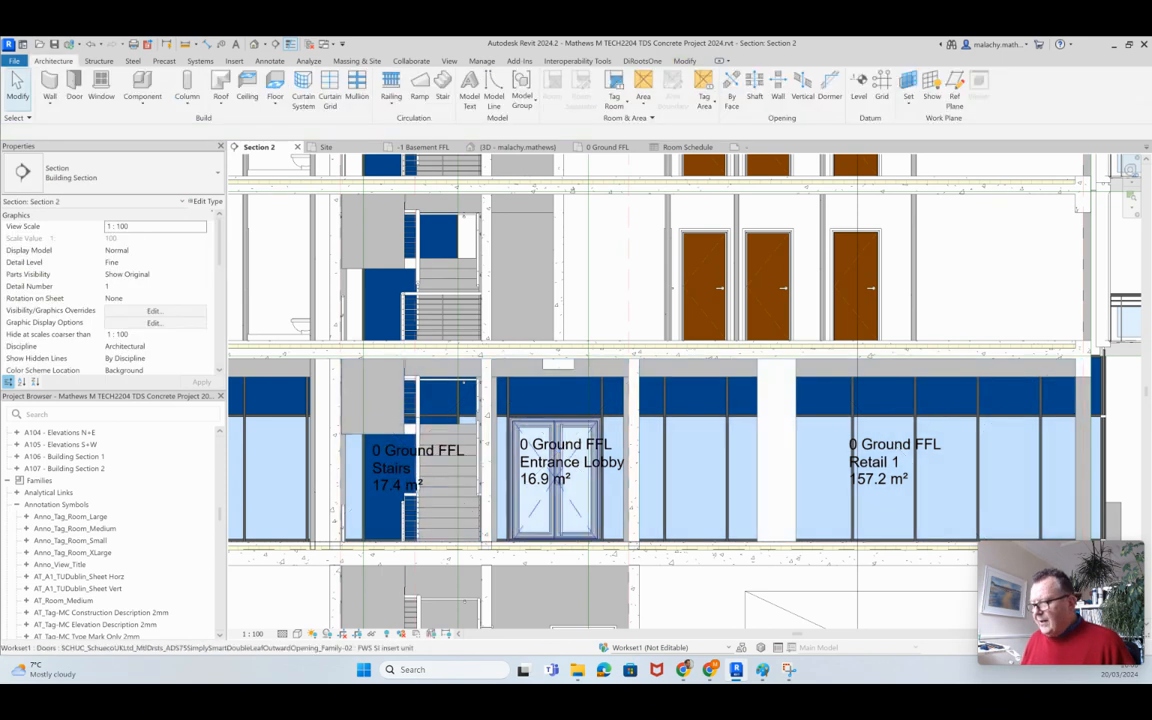
Turn on the Interior Fill and Reference subcategories of Rooms in Section 2's visibility overrides.
scroll(682, 432, "down", 2)
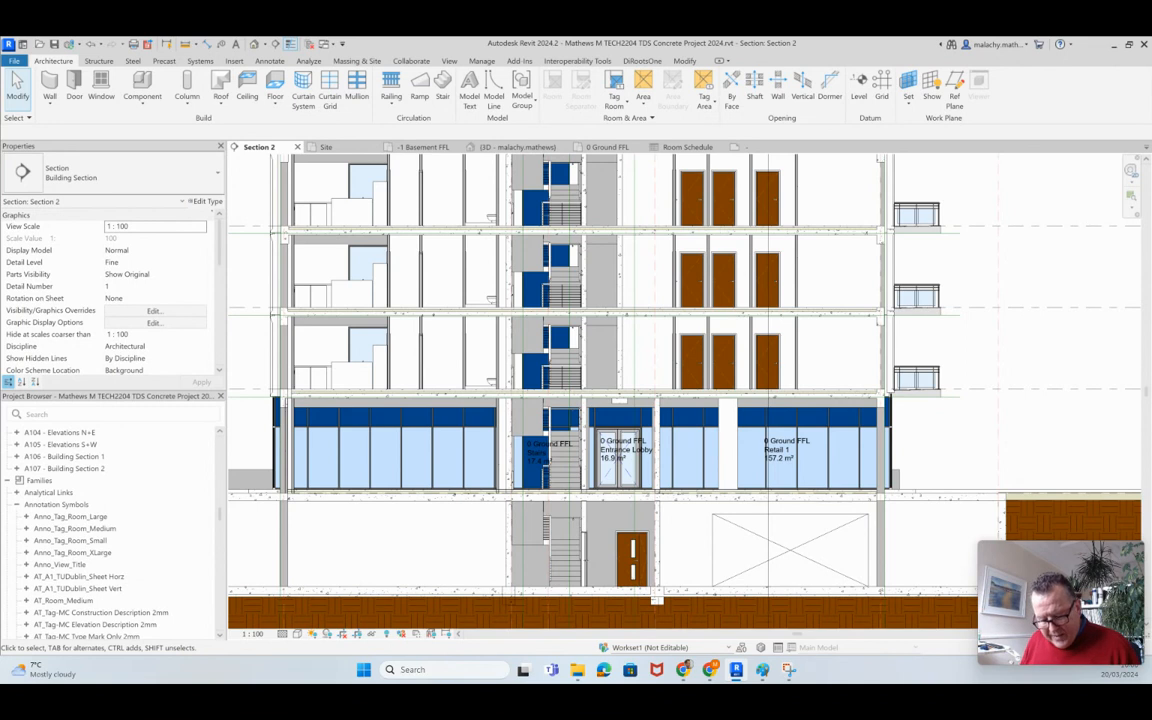
key("v")
key("g")
scroll(618, 355, "down", 3)
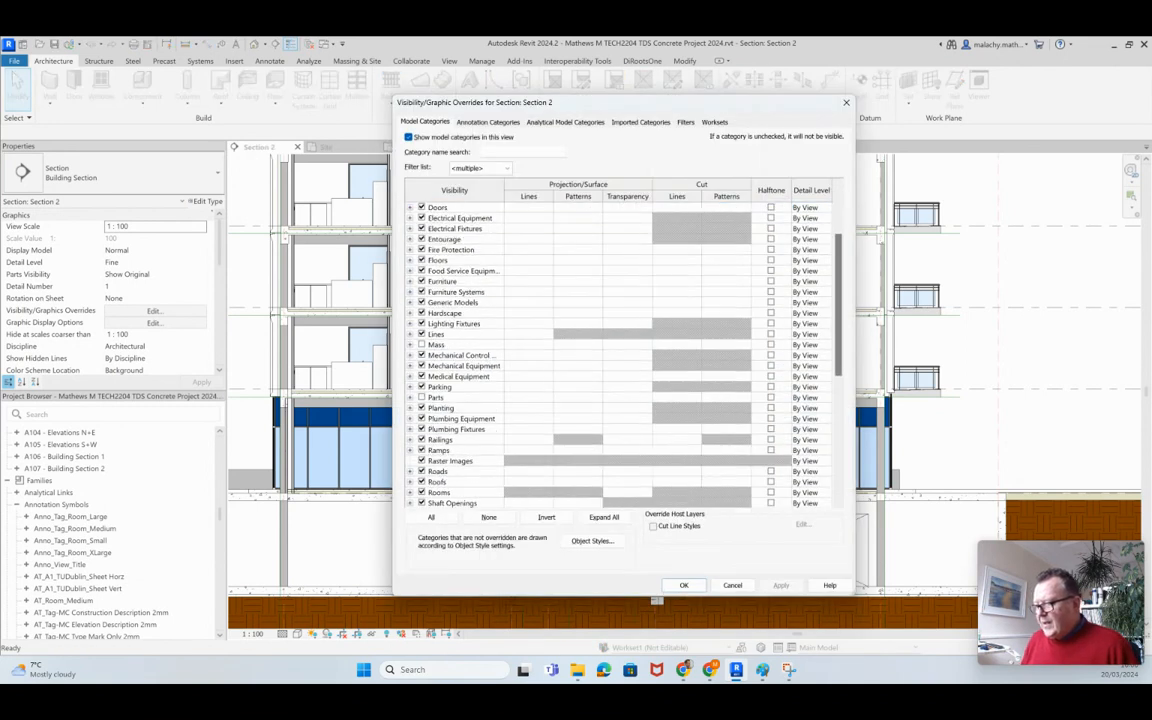
scroll(618, 355, "down", 1)
left_click(410, 461)
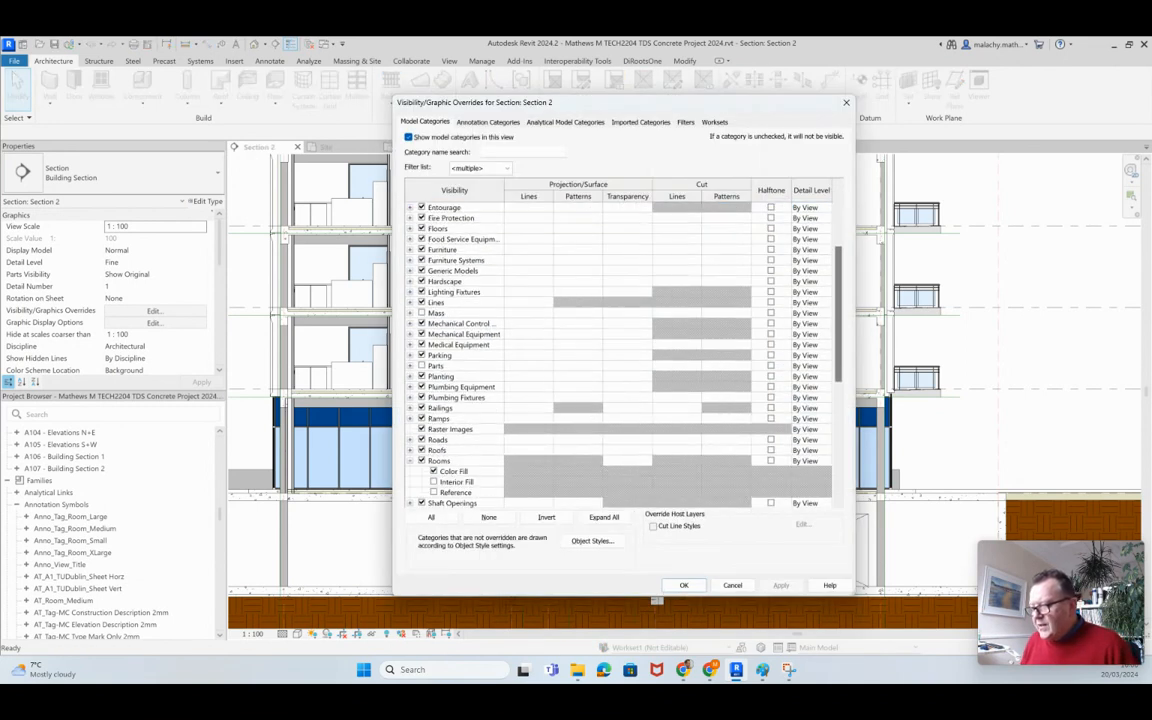
left_click(433, 482)
left_click(433, 492)
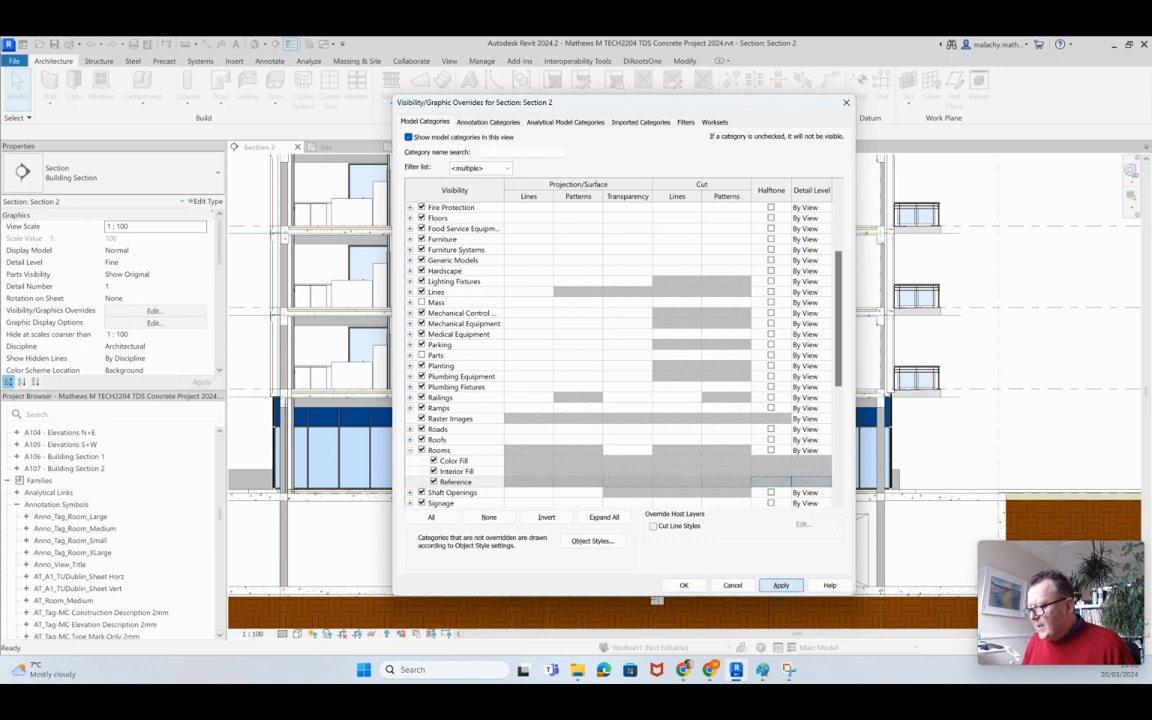
left_click(684, 585)
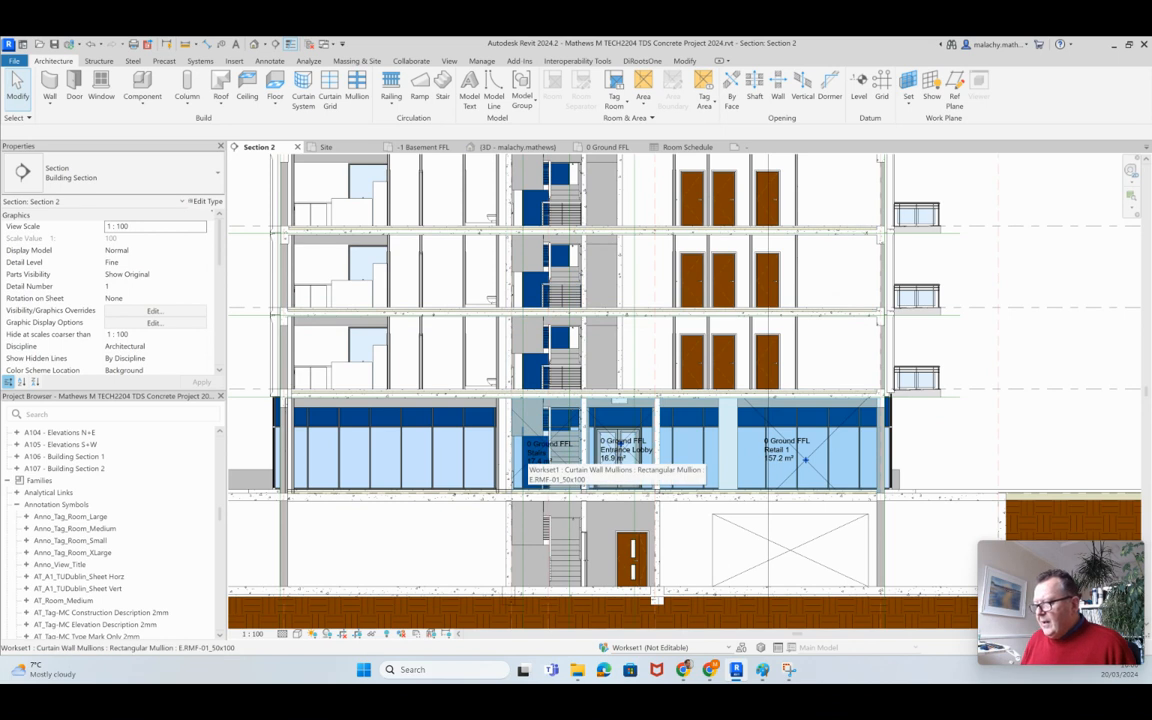
Return from Section 2 to the 0 Ground FFL floor plan.
scroll(536, 458, "down", 3)
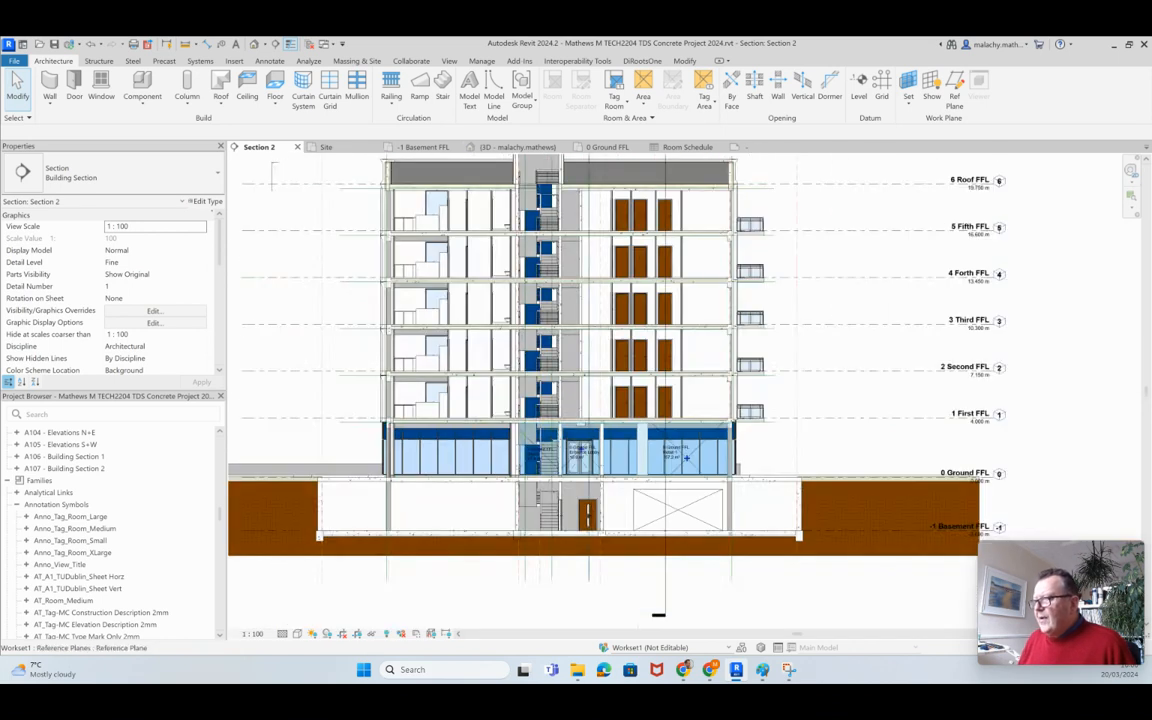
left_click(608, 147)
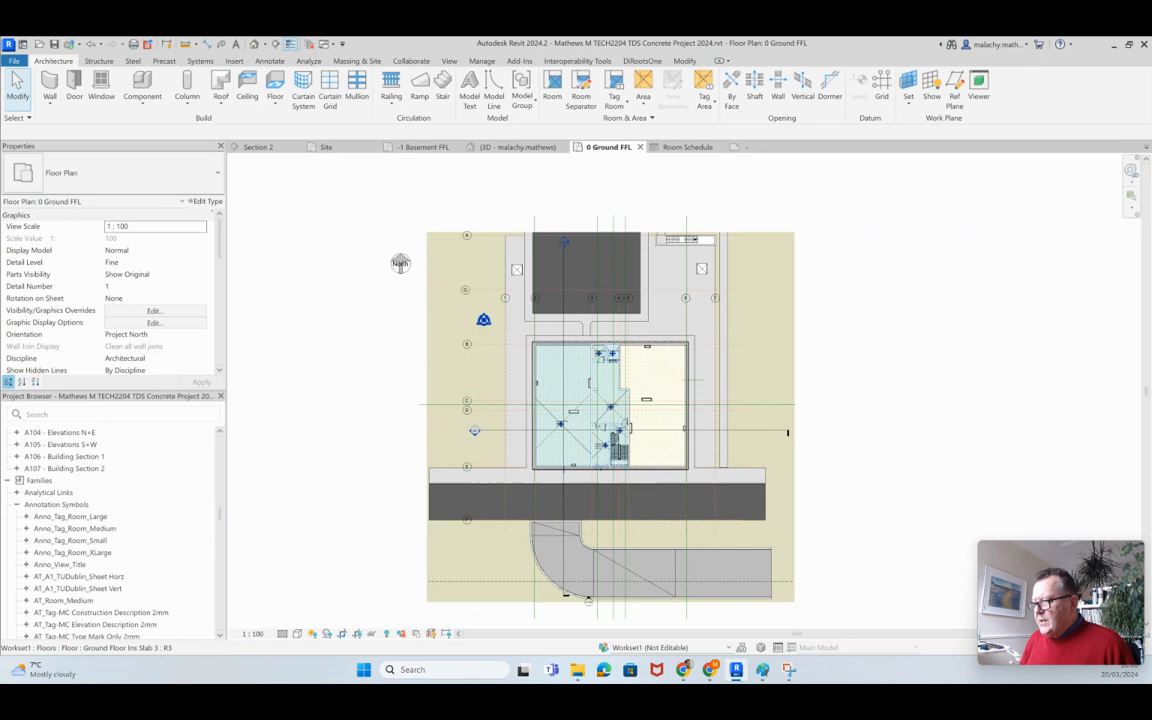
left_click(275, 44)
scroll(600, 337, "up", 5)
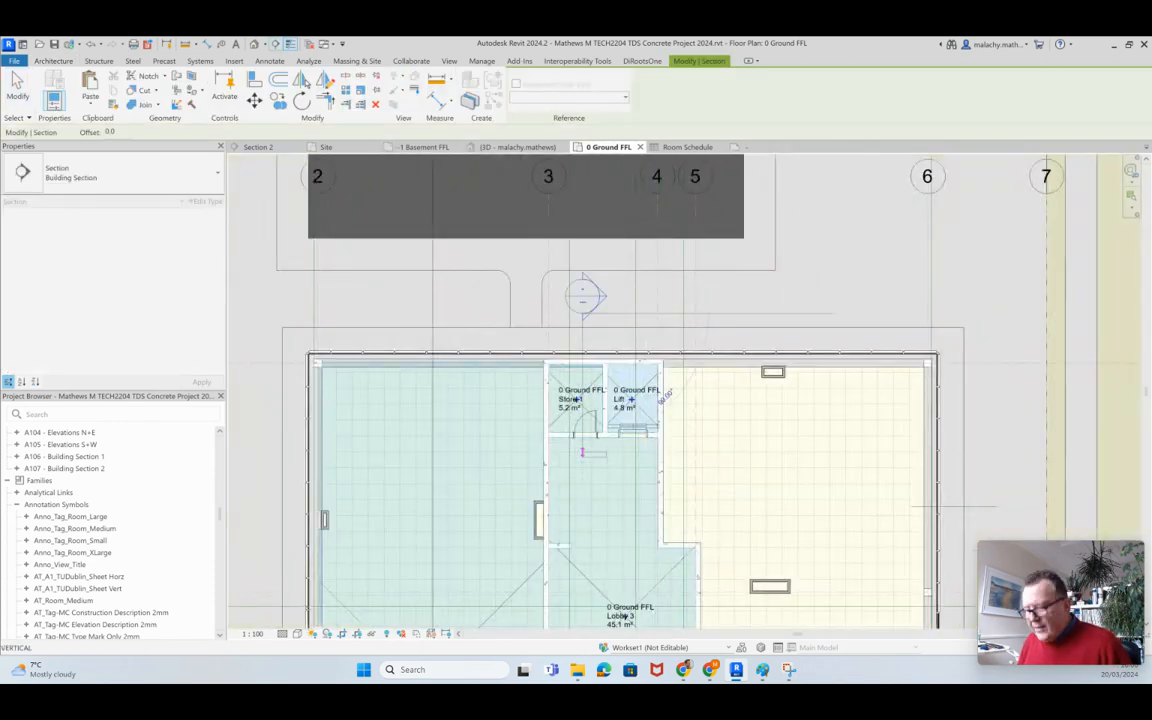
key("Escape")
key("Escape")
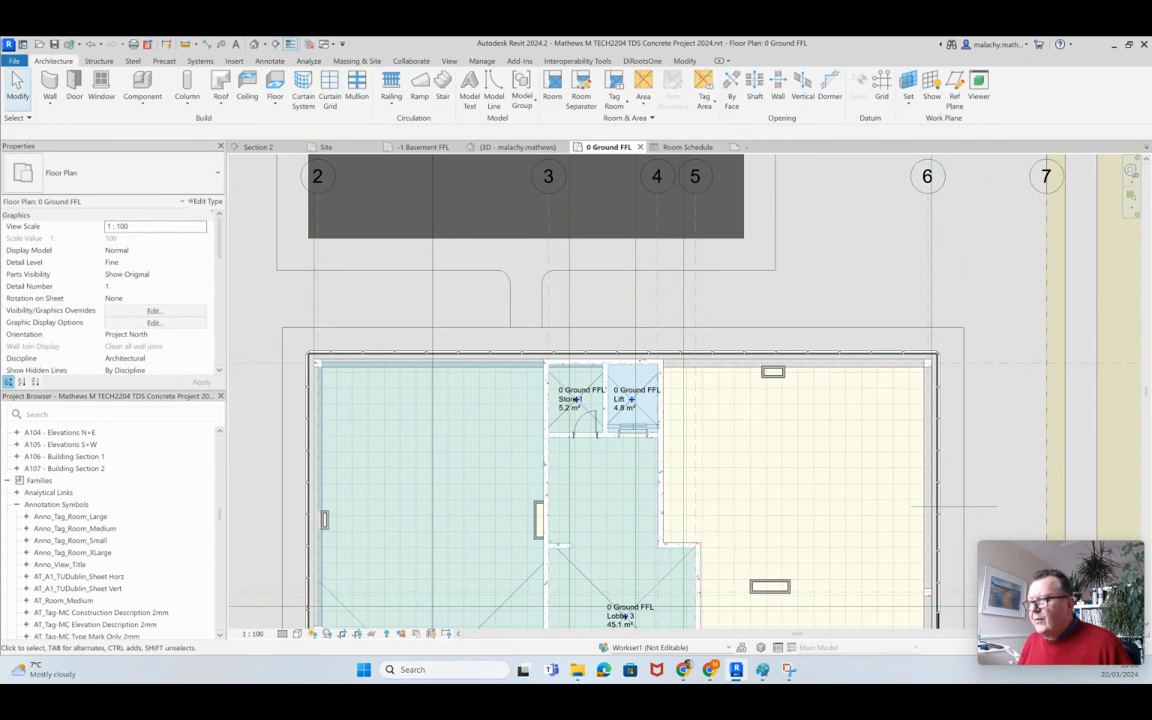
Draw a building section across the full width of the ground-floor plan through the Store and Lift rooms, and open its view.
left_click(275, 44)
left_click(268, 394)
left_click(1048, 393)
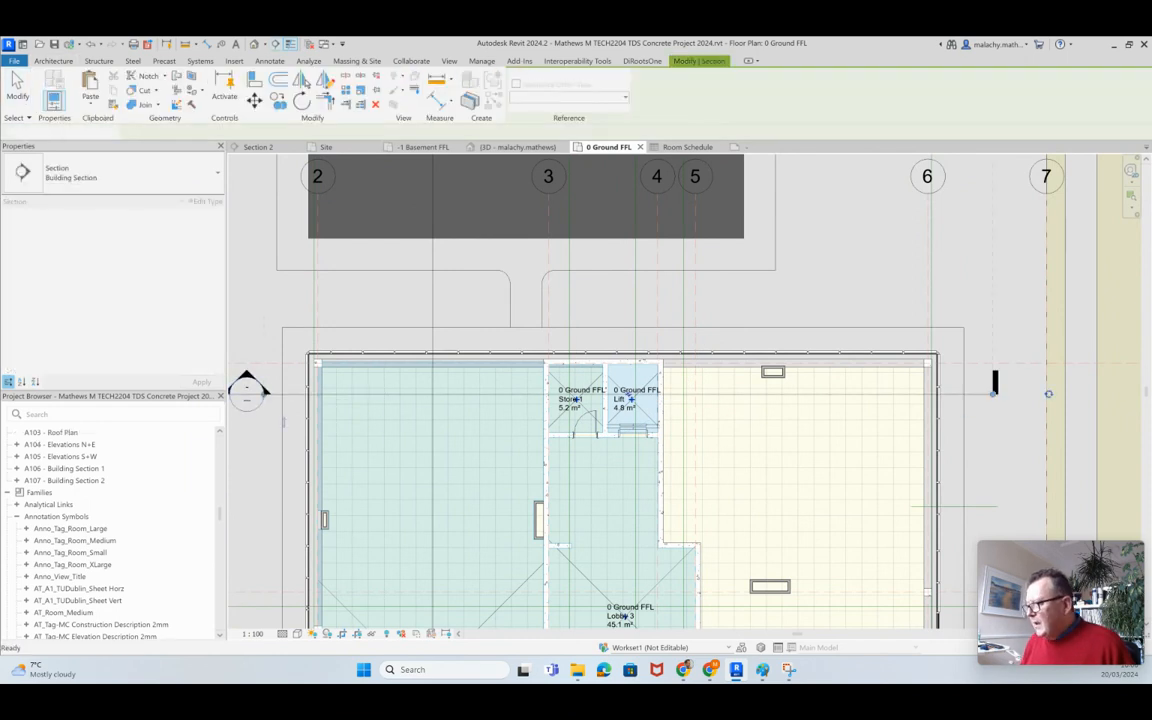
key("Escape")
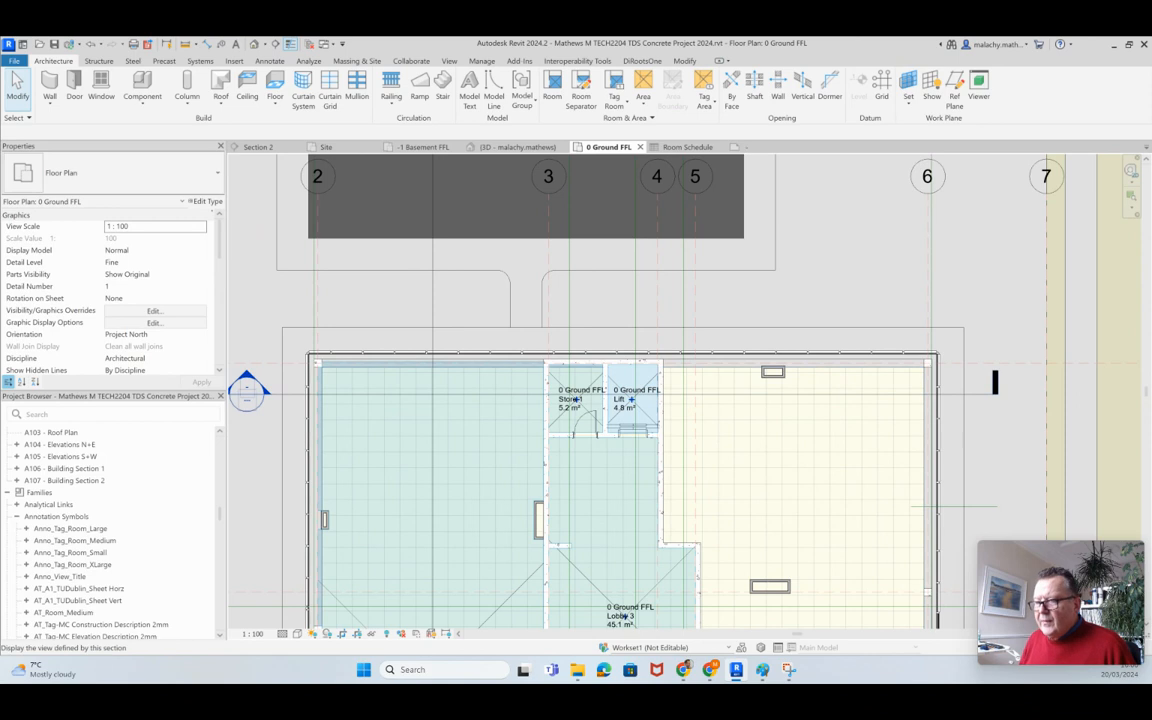
double_click(247, 388)
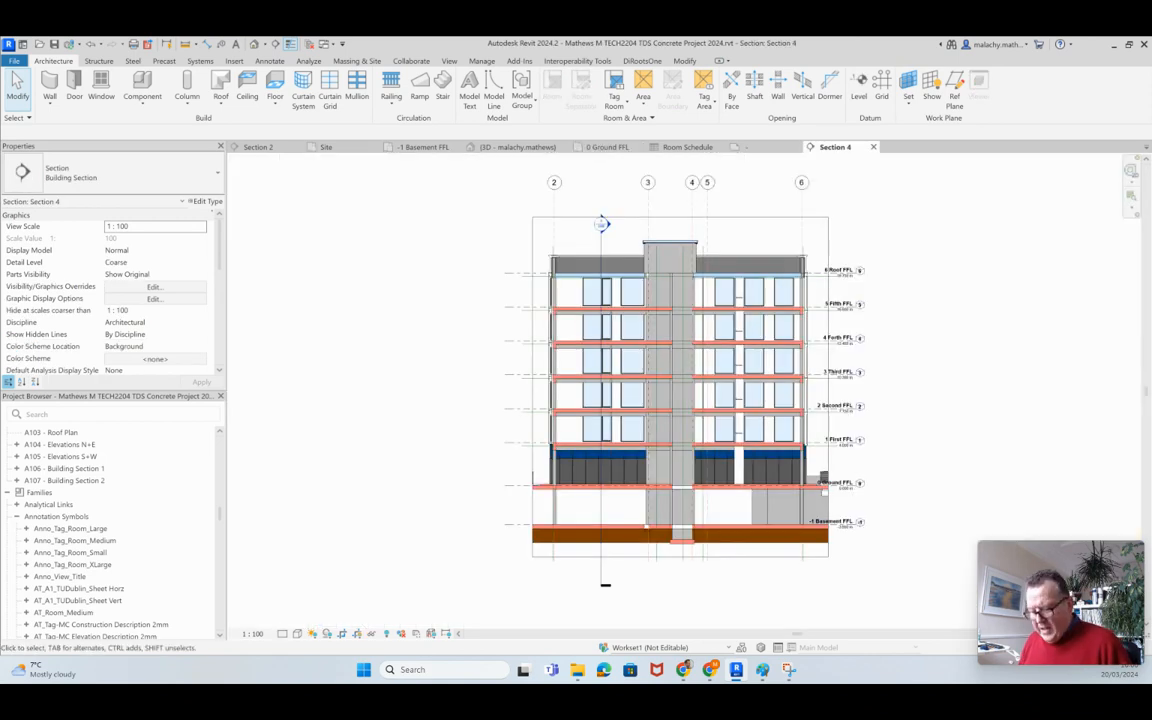
Turn on the Interior Fill and Reference subcategories of Rooms in Section 4's visibility overrides.
key("v")
key("v")
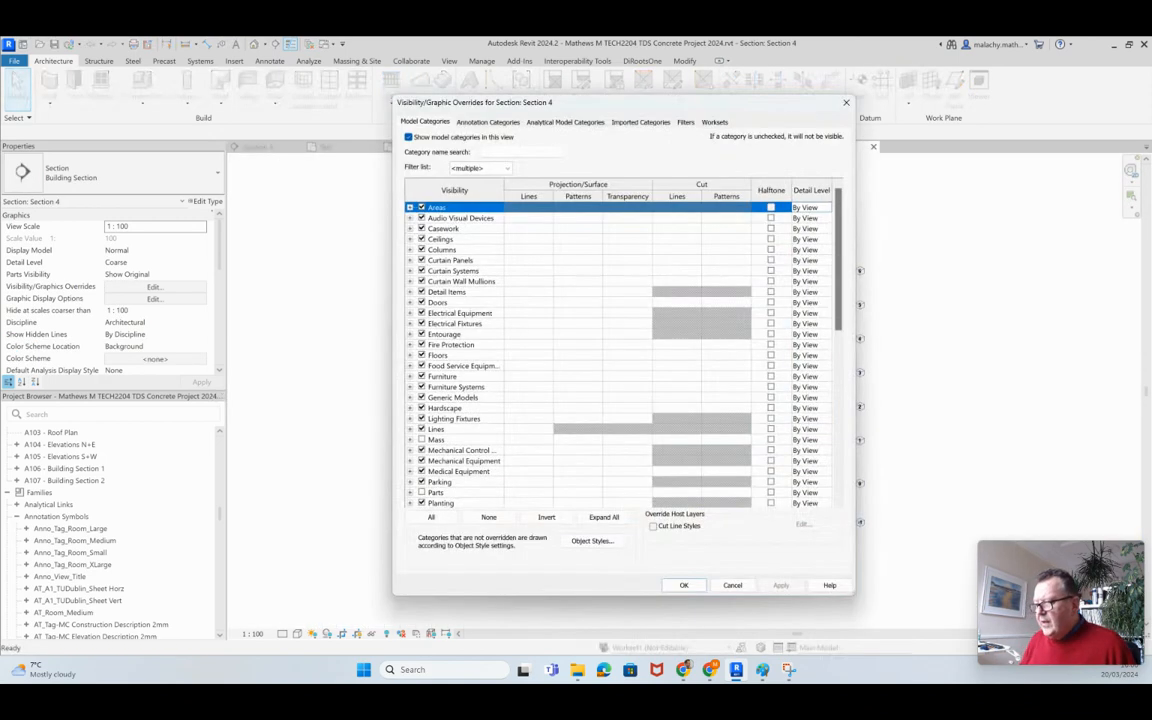
scroll(620, 355, "down", 3)
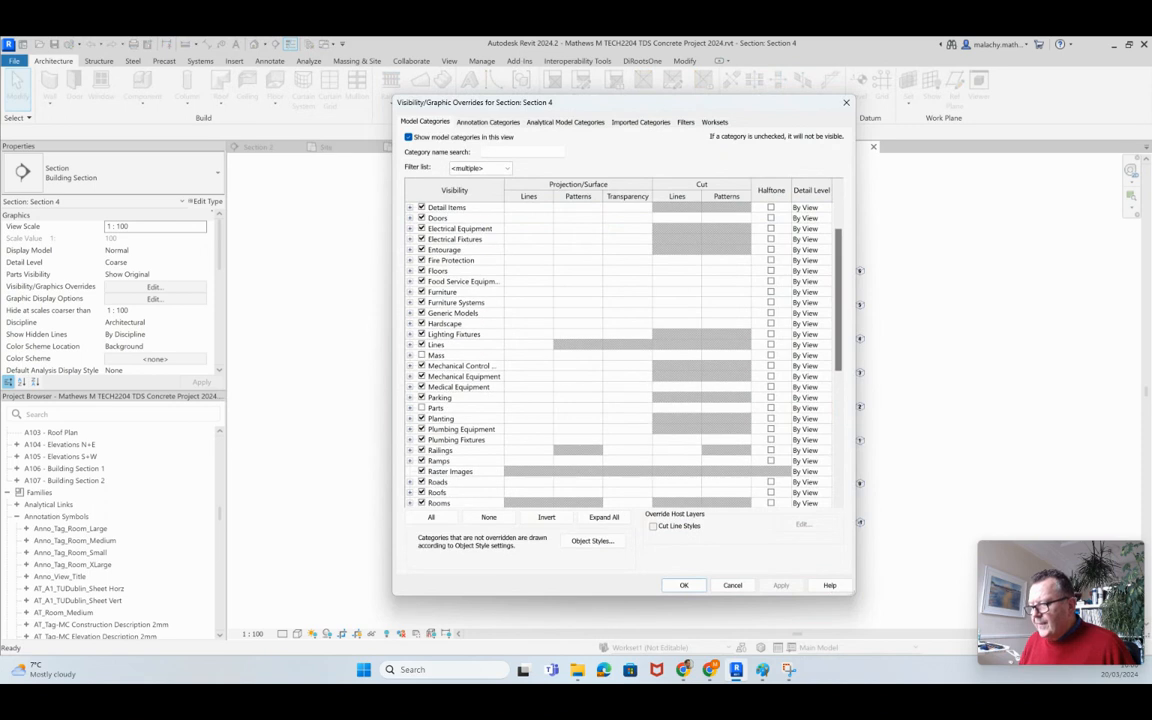
scroll(620, 355, "down", 3)
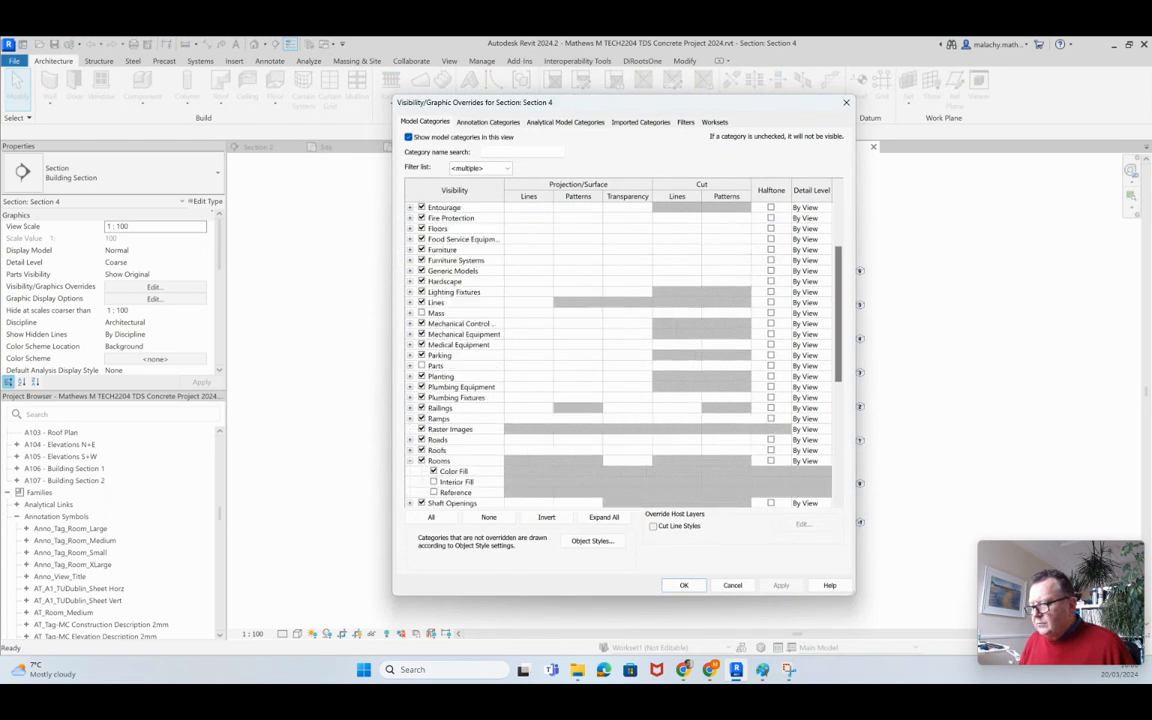
left_click(433, 428)
left_click(433, 439)
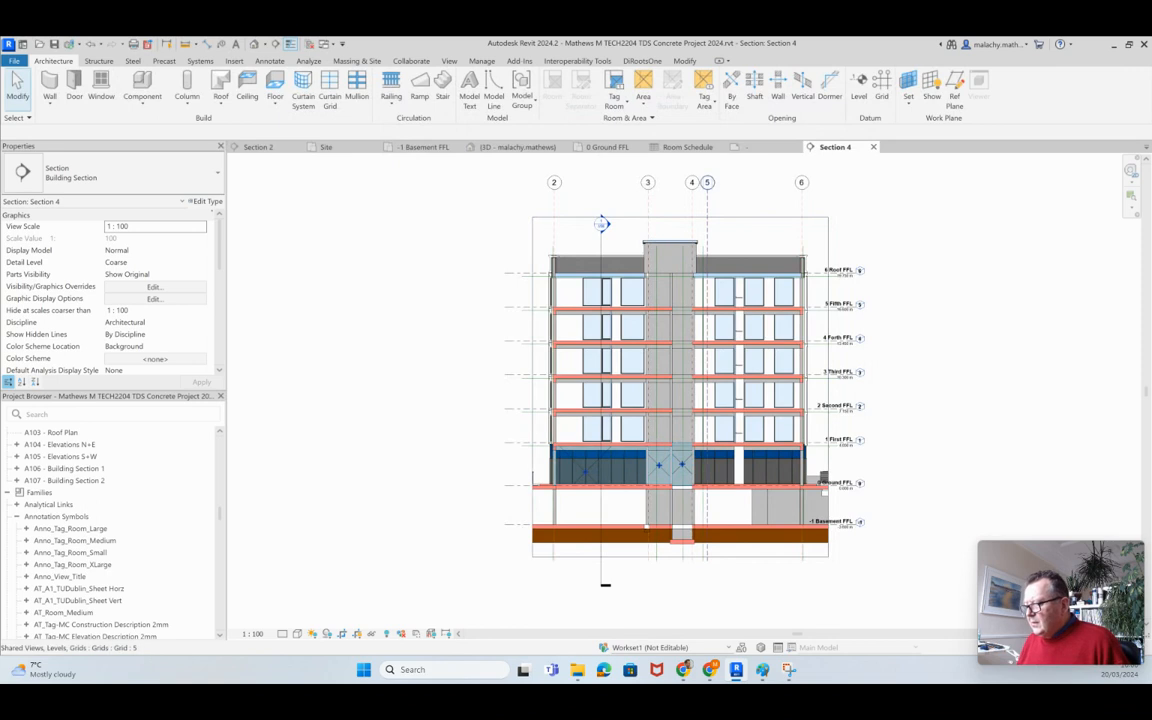
Stretch the ground-floor Lift room's upper limit to an offset of 4019 in Section 4 and return to Section 2.
scroll(725, 505, "up", 5)
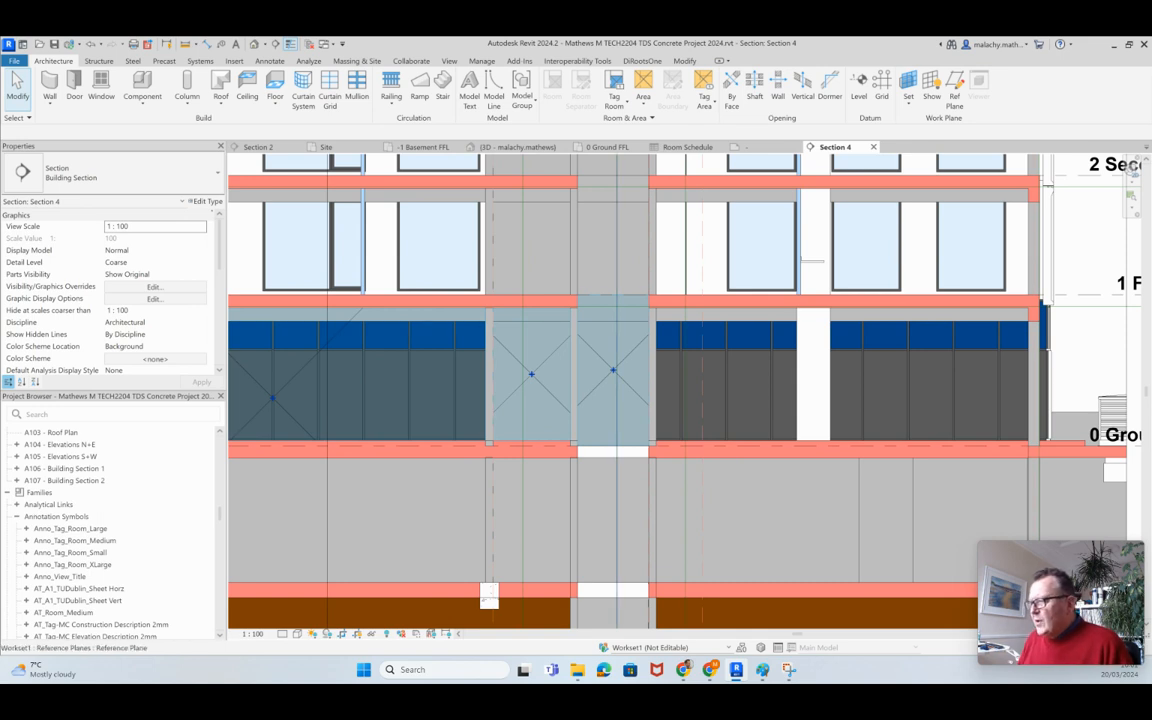
left_click(612, 370)
mouse_move(613, 295)
left_mouse_down()
mouse_move(613, 267)
mouse_move(613, 294)
left_mouse_up()
scroll(610, 327, "down", 4)
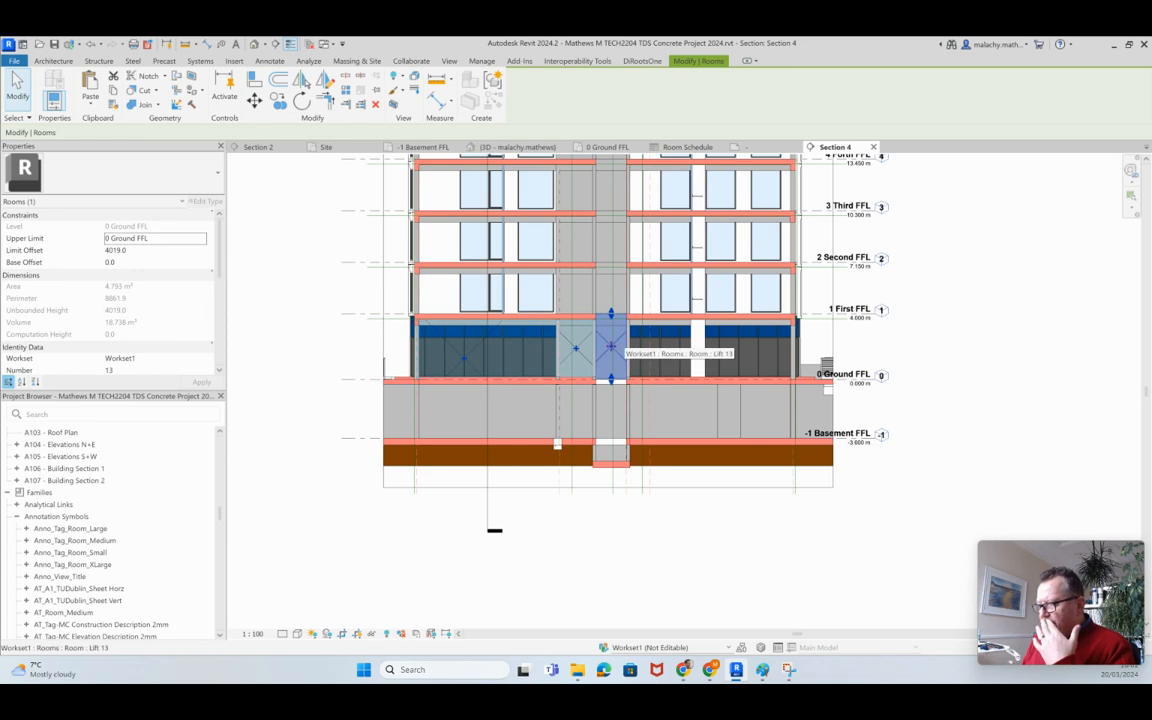
scroll(612, 346, "up", 2)
scroll(613, 346, "down", 3)
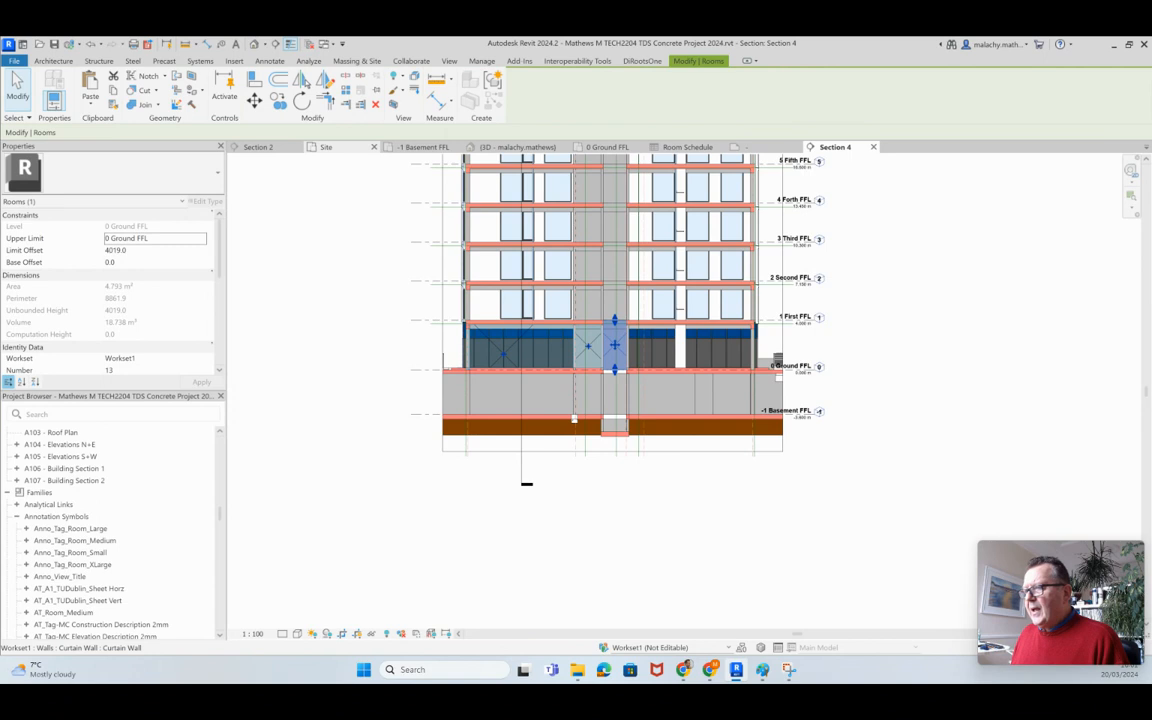
left_click(258, 147)
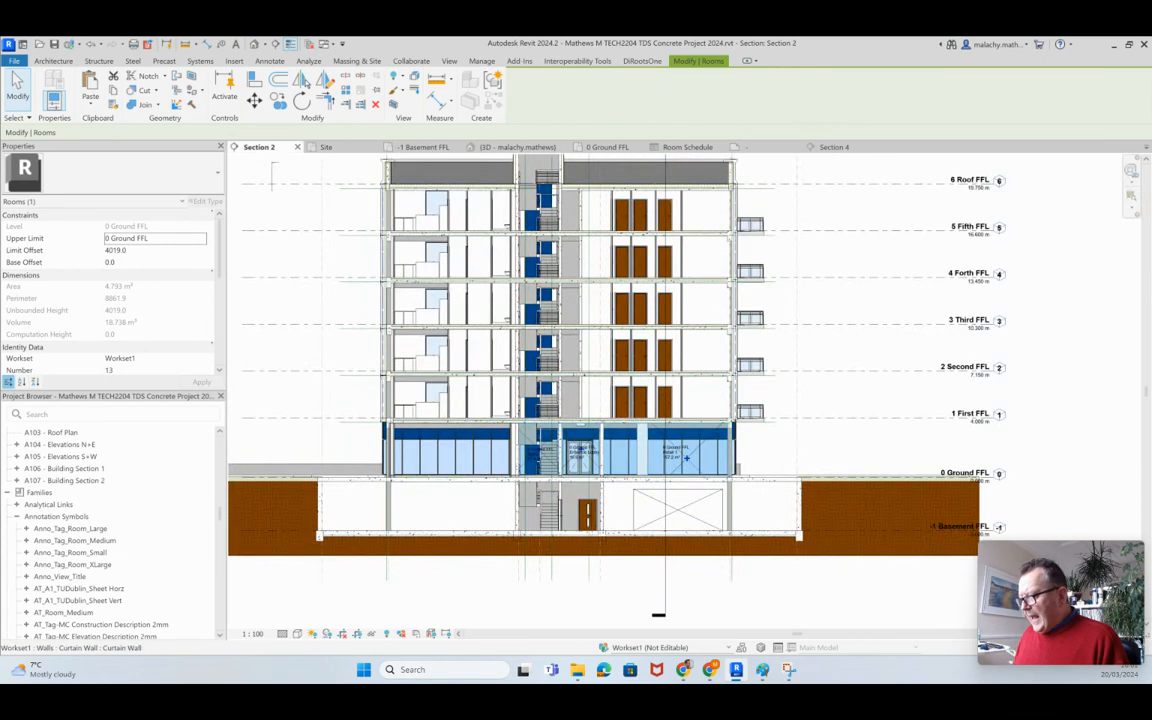